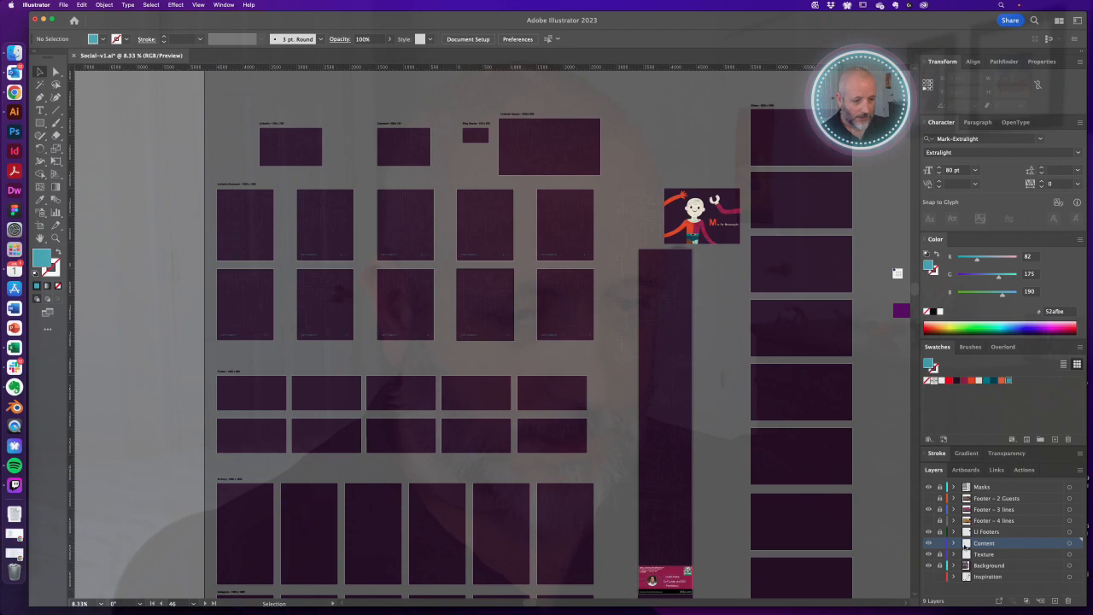
Unlock the LI Footers layer and delete the cartoon illustration above the tall narrow artboard.
{"action": "left_click", "coordinate": [929, 531]}
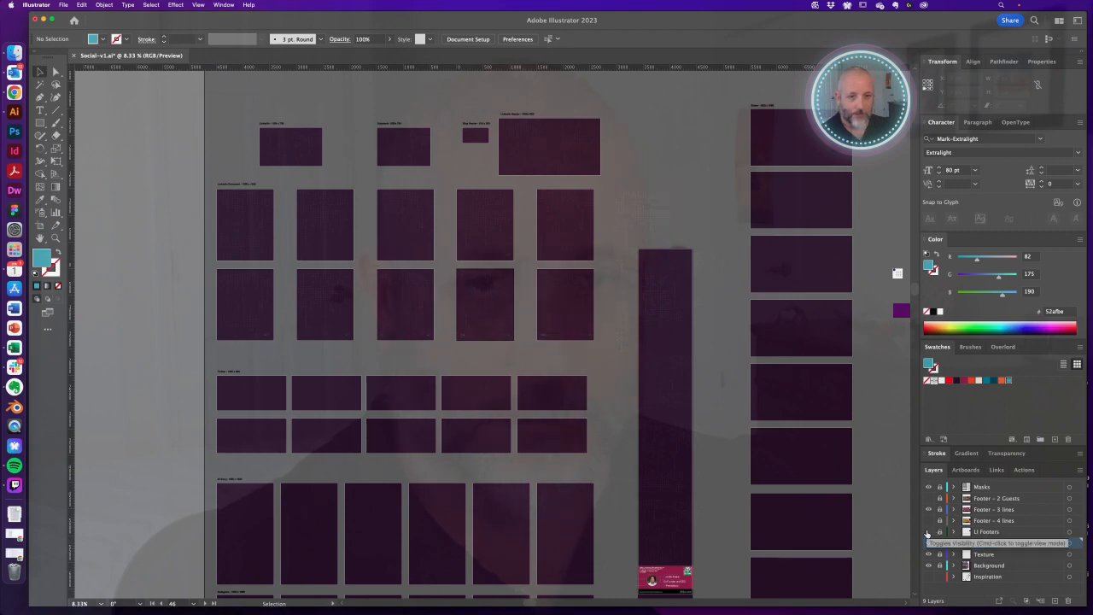
{"action": "left_click", "coordinate": [930, 532]}
{"action": "left_click", "coordinate": [718, 210]}
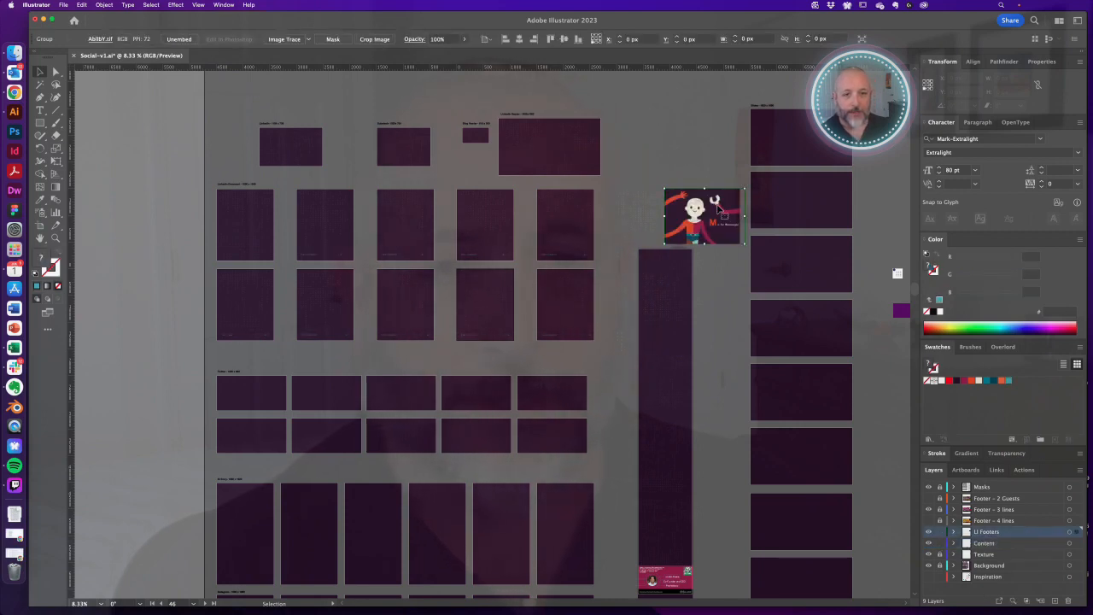
{"action": "key", "text": "Delete"}
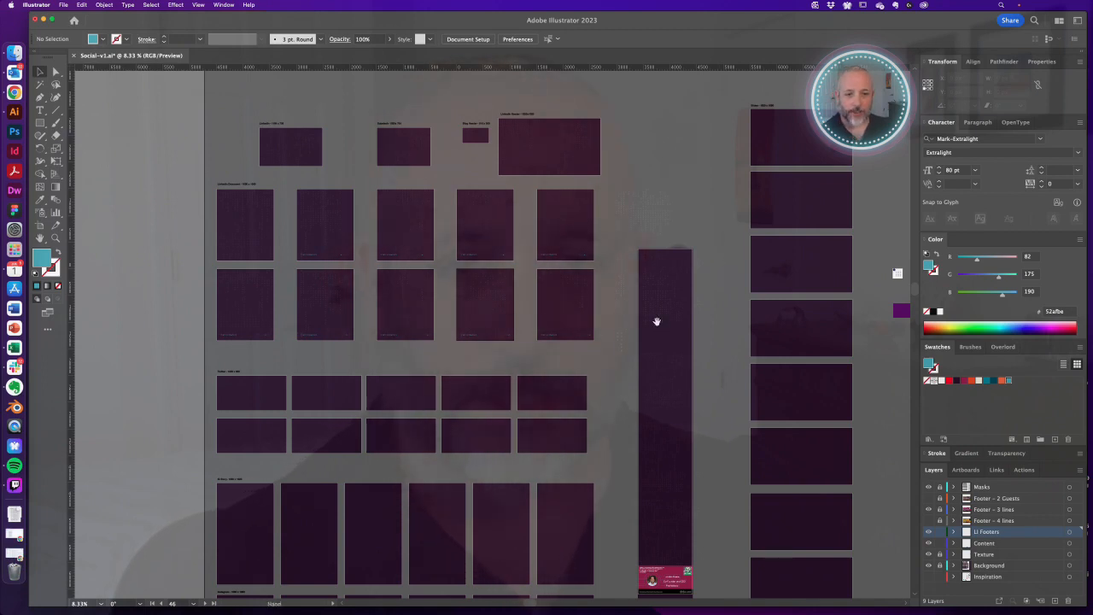
Unlock the Texture layer and delete the texture artwork beside the tall narrow artboard.
{"action": "left_click_drag", "start_coordinate": [660, 322], "coordinate": [693, 298]}
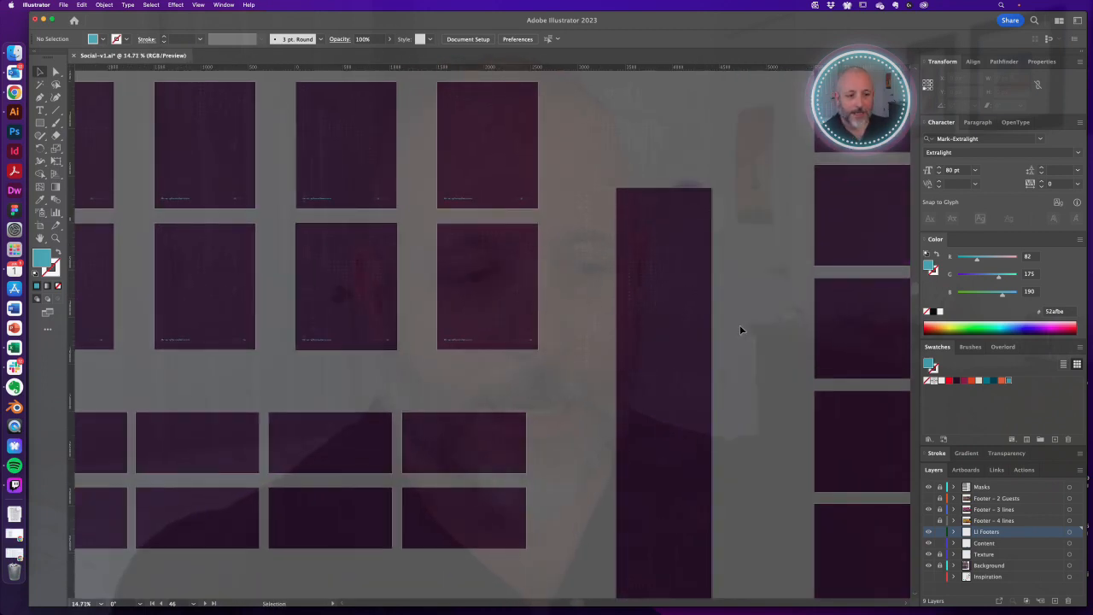
{"action": "left_click", "coordinate": [940, 554]}
{"action": "left_click", "coordinate": [615, 266]}
{"action": "key", "text": "Delete"}
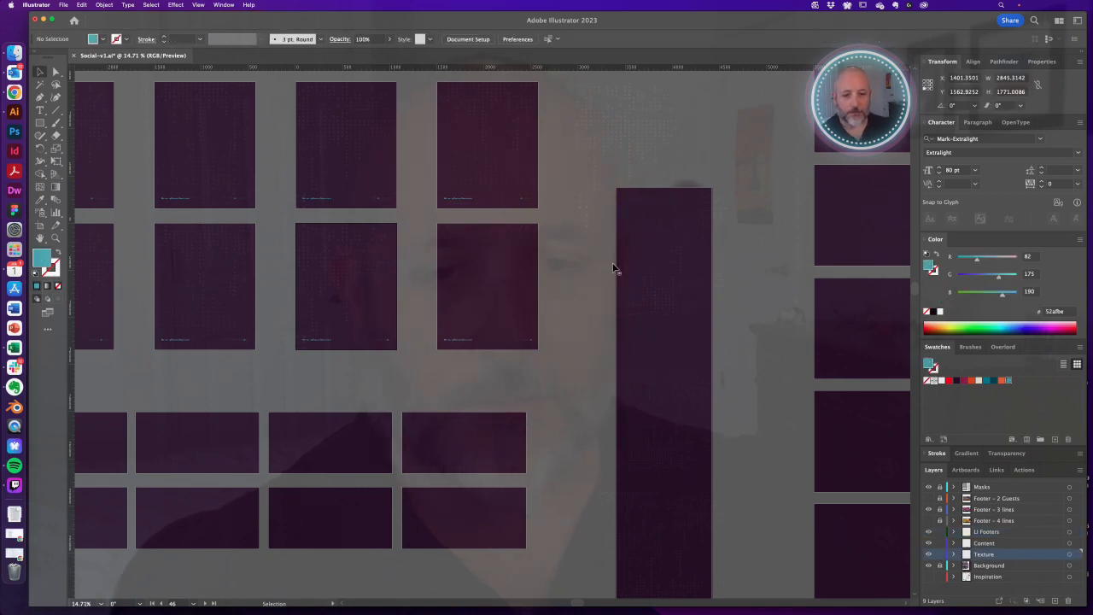
Delete all remaining artwork on the unlocked LI Footers, Content and Texture layers.
{"action": "left_click", "coordinate": [496, 280], "text": "alt+super"}
{"action": "left_click", "coordinate": [497, 279], "text": "alt+super"}
{"action": "left_click_drag", "start_coordinate": [488, 283], "coordinate": [676, 211]}
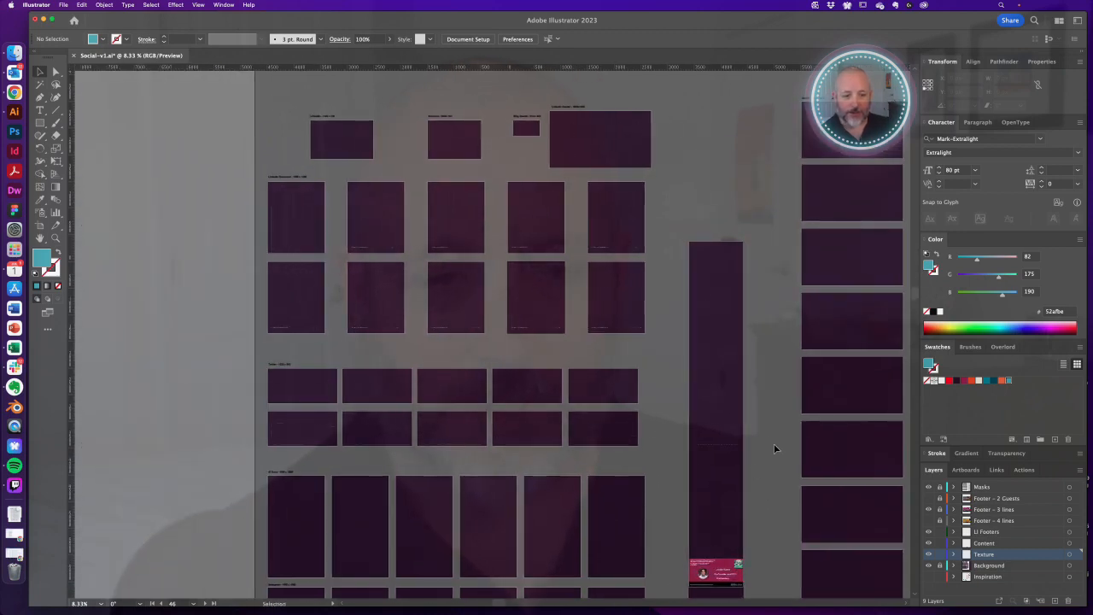
{"action": "key", "text": "super+a"}
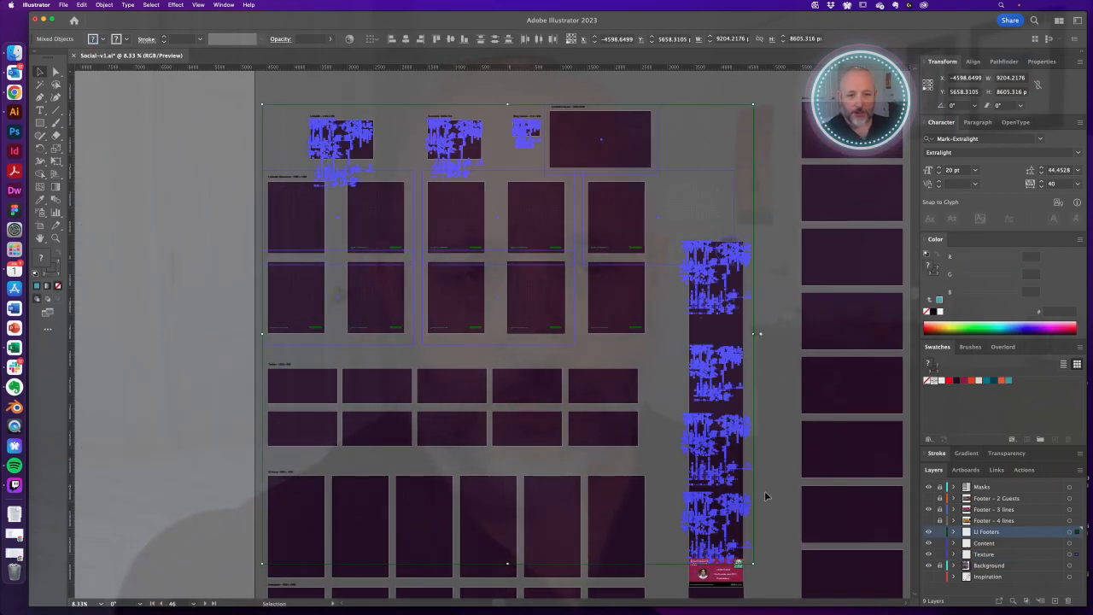
{"action": "key", "text": "shift+super+a"}
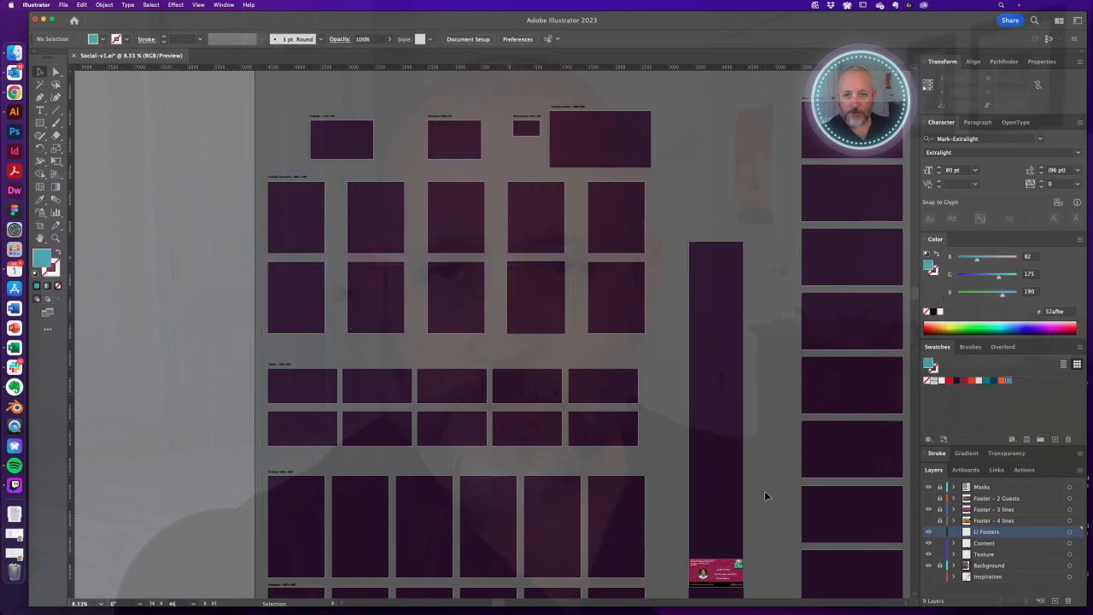
Unlock the Background layer and fill all of its rectangles with the teal swatch 52afbe.
{"action": "key", "text": "z"}
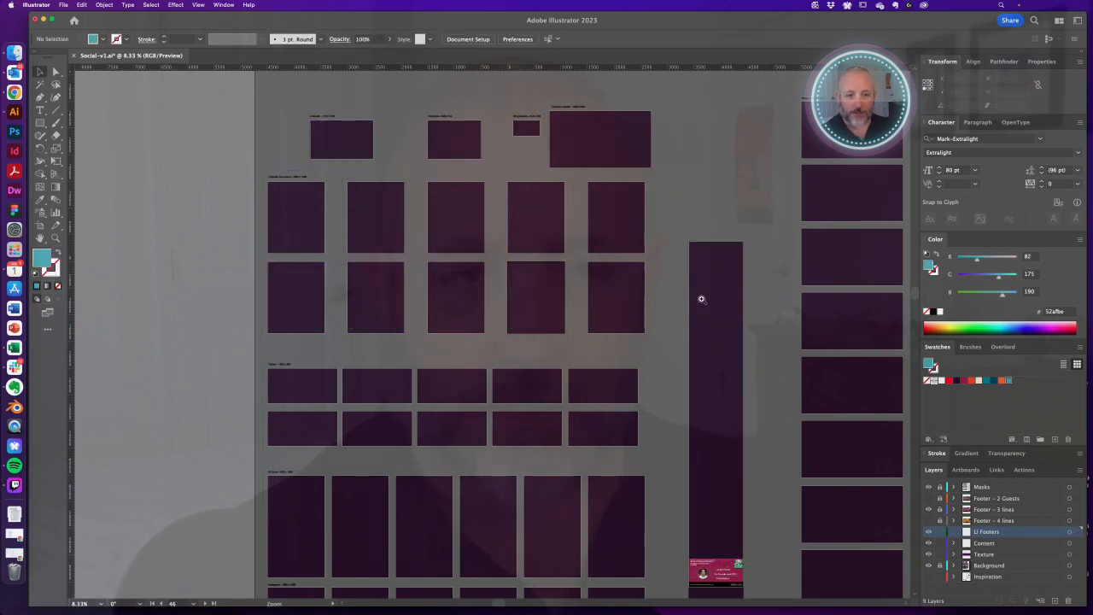
{"action": "left_click", "coordinate": [702, 299]}
{"action": "left_click_drag", "start_coordinate": [508, 328], "coordinate": [510, 261]}
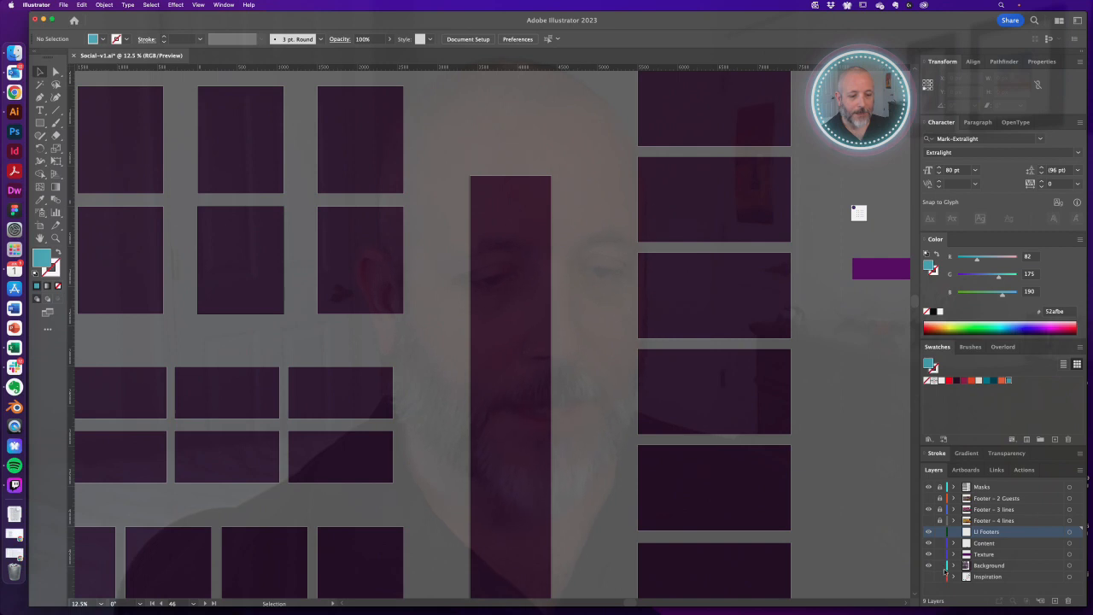
{"action": "key", "text": "a"}
{"action": "left_click", "coordinate": [510, 211]}
{"action": "key", "text": "super+a"}
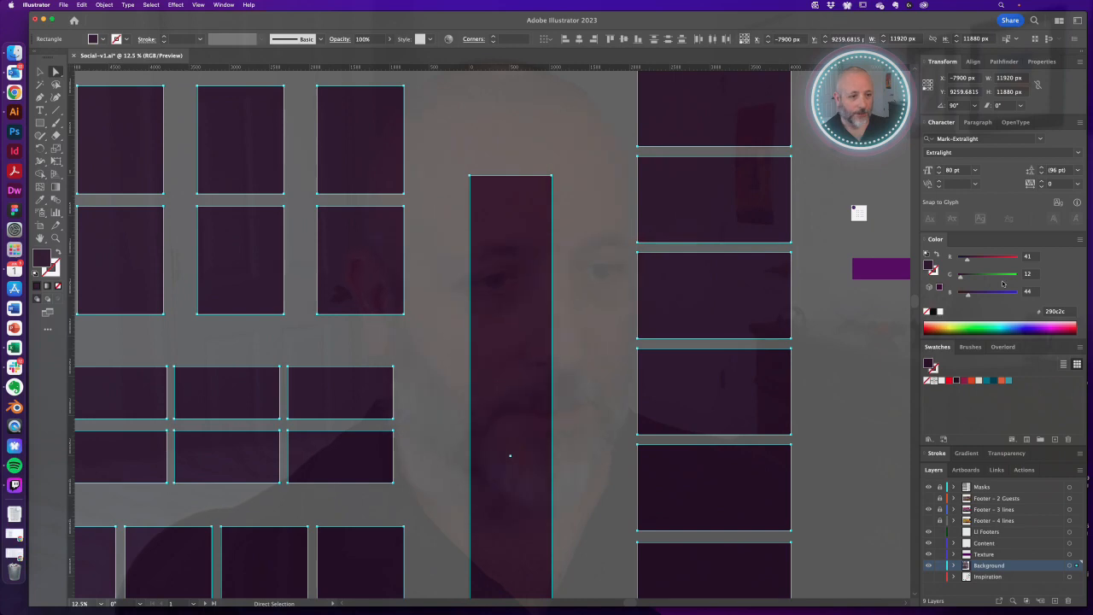
{"action": "left_click", "coordinate": [1009, 381]}
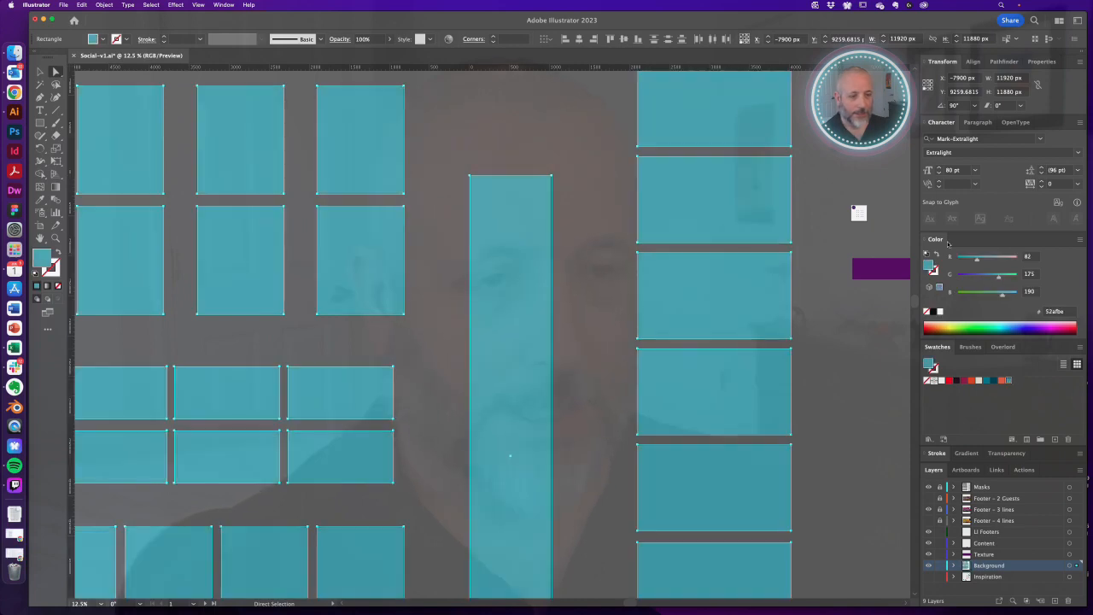
Change the fill of the background rectangles to the brighter cyan 7ae9f4.
{"action": "double_click", "coordinate": [929, 265]}
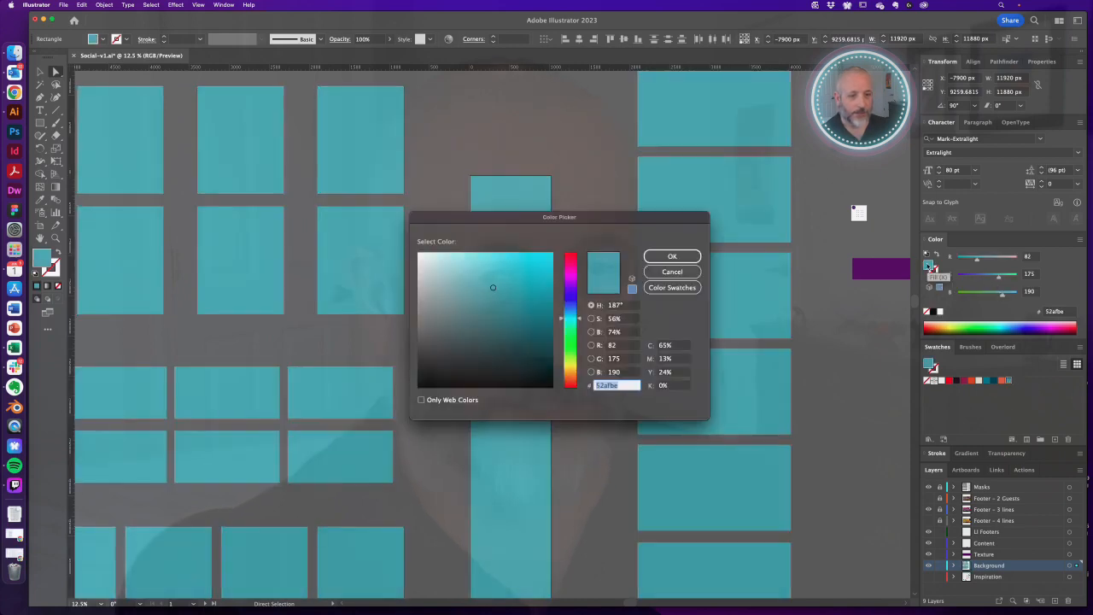
{"action": "left_click", "coordinate": [476, 265]}
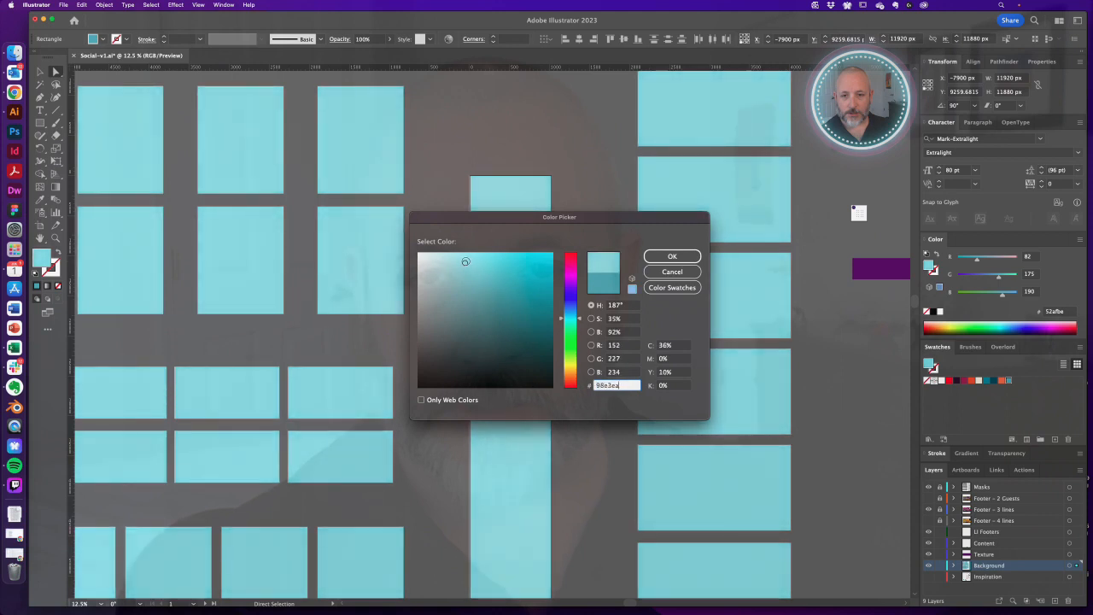
{"action": "left_click_drag", "start_coordinate": [465, 260], "coordinate": [486, 257]}
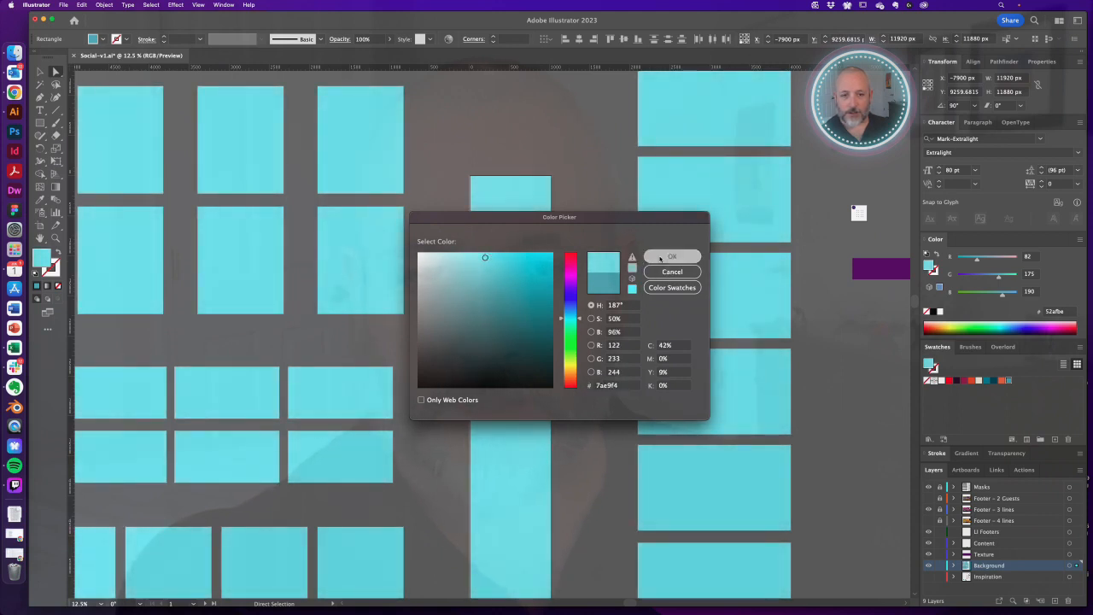
{"action": "left_click", "coordinate": [649, 258]}
{"action": "left_click", "coordinate": [602, 274]}
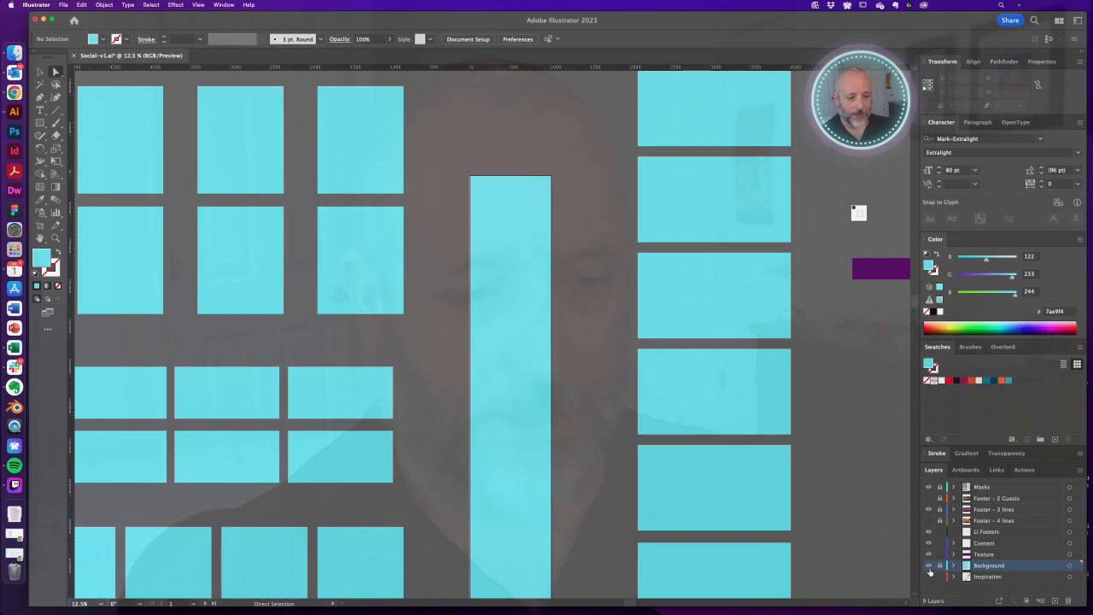
Save the cyan fill of the tall background rectangle as a swatch and delete all unused swatches.
{"action": "left_click", "coordinate": [500, 237]}
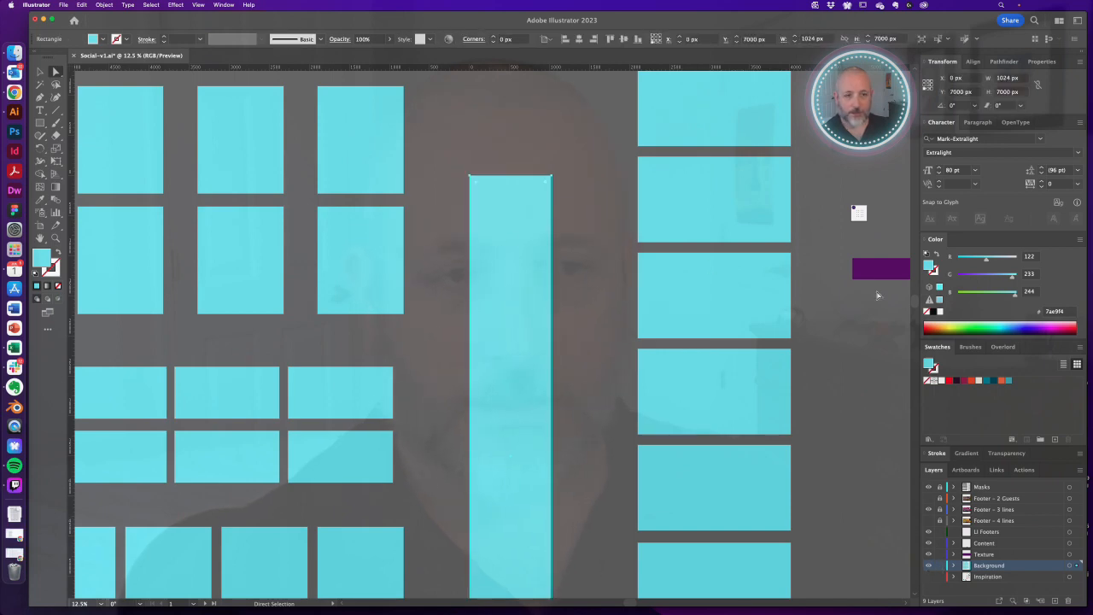
{"action": "left_click_drag", "start_coordinate": [981, 339], "coordinate": [1027, 383]}
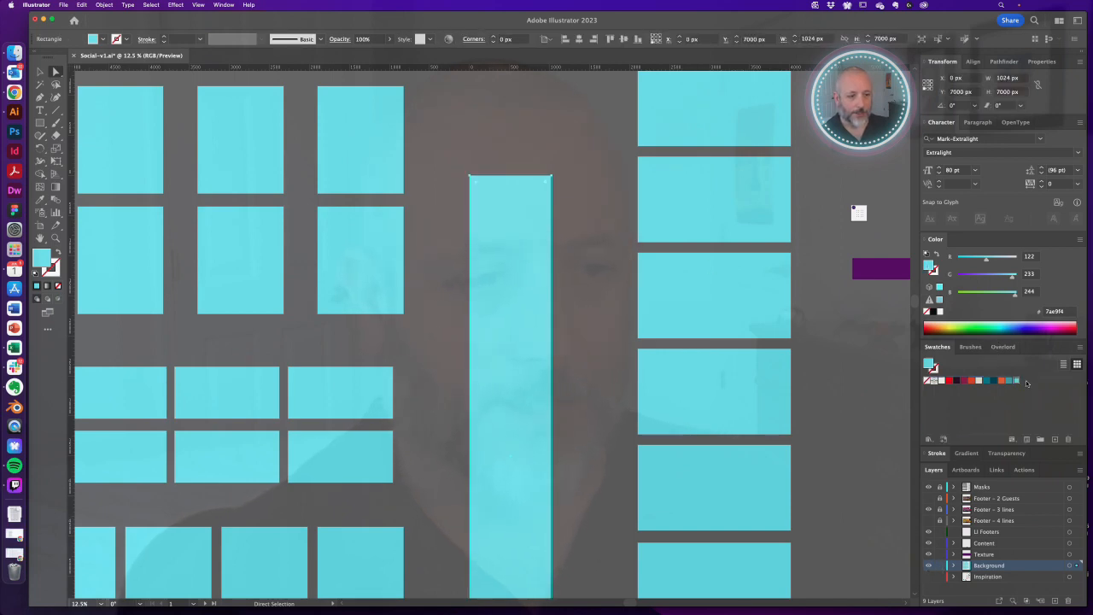
{"action": "left_click", "coordinate": [1081, 347]}
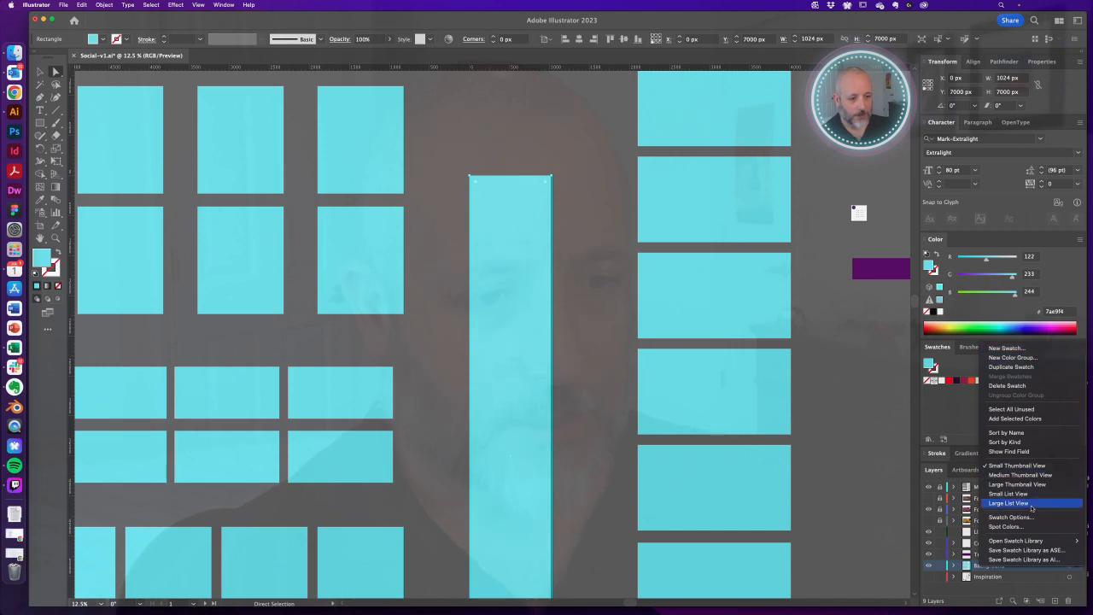
{"action": "left_click", "coordinate": [1038, 410]}
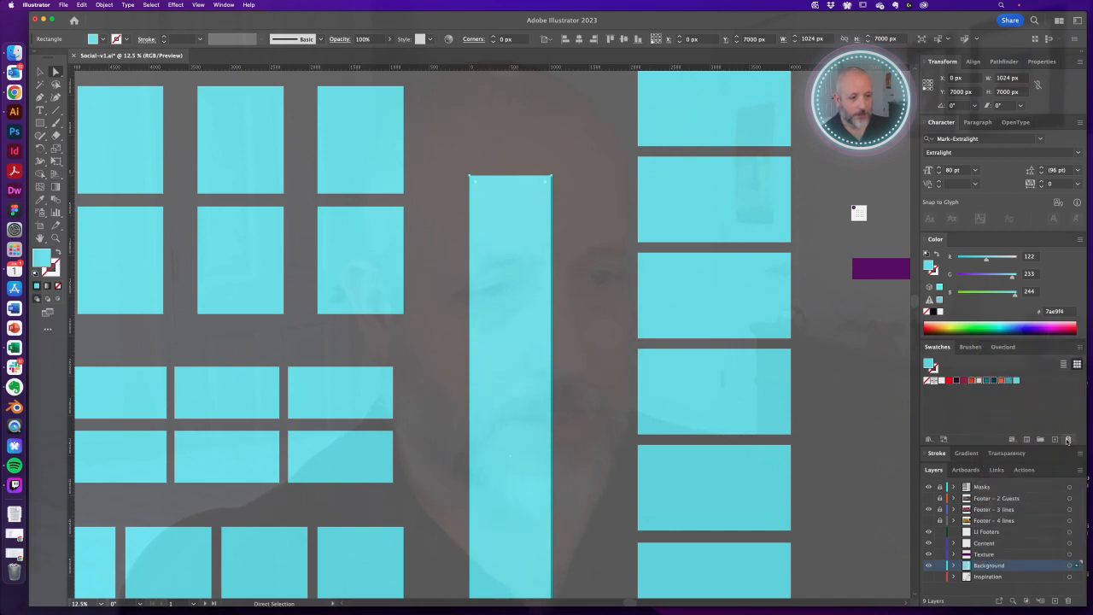
{"action": "left_click", "coordinate": [1066, 440]}
{"action": "left_click", "coordinate": [595, 332]}
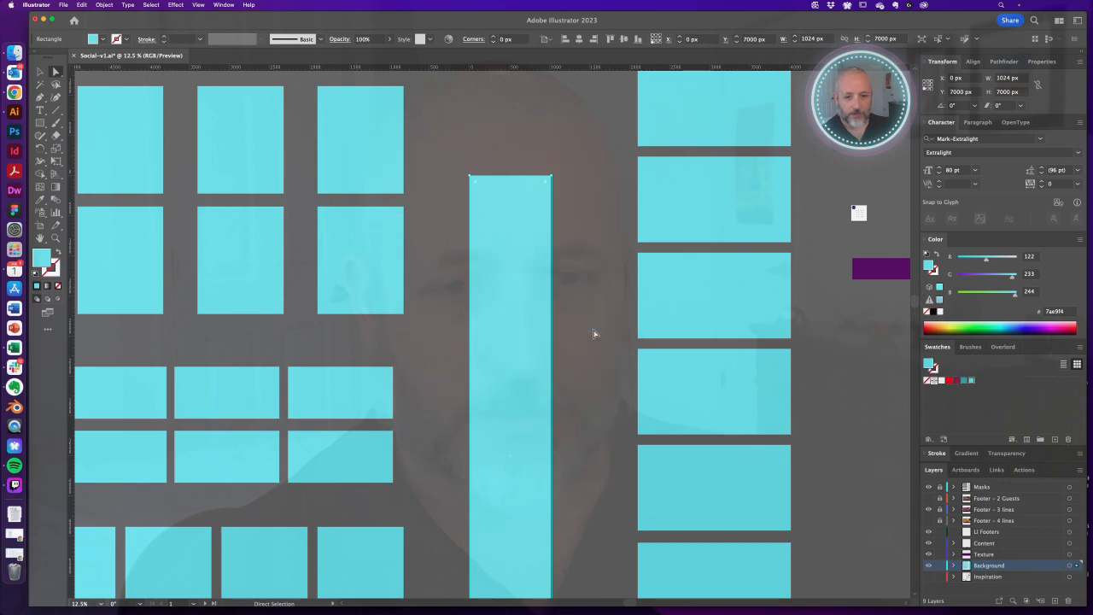
Select the tall artboard's background rectangle and copy the hex code of its fill, 7ae9f4.
{"action": "scroll", "coordinate": [594, 332], "scroll_direction": "down", "scroll_amount": 5}
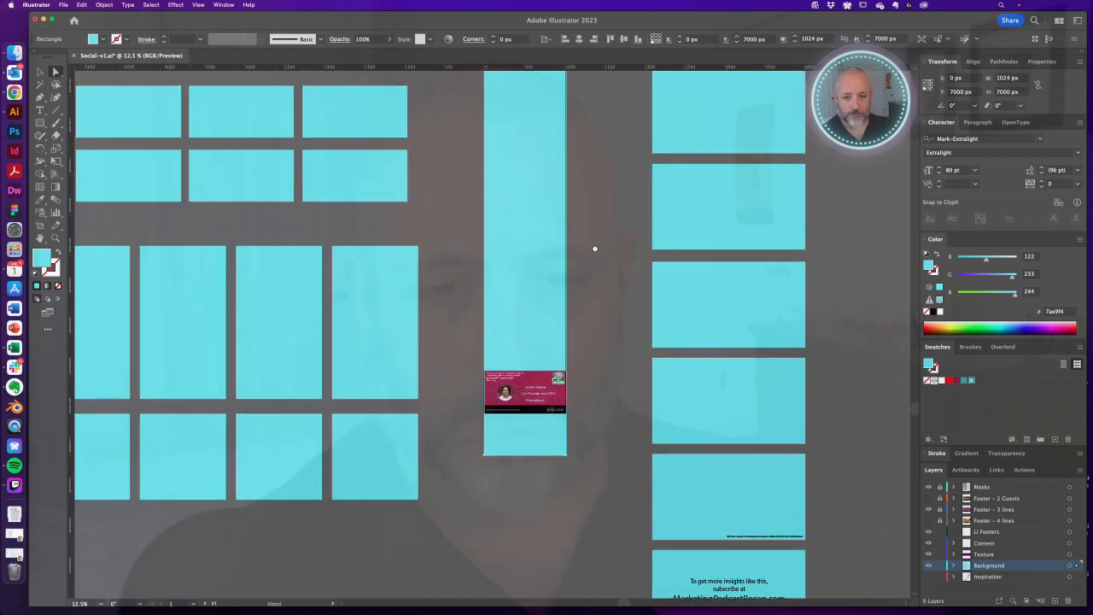
{"action": "mouse_move", "coordinate": [518, 384]}
{"action": "left_mouse_down"}
{"action": "mouse_move", "coordinate": [695, 487]}
{"action": "mouse_move", "coordinate": [502, 376]}
{"action": "left_mouse_up"}
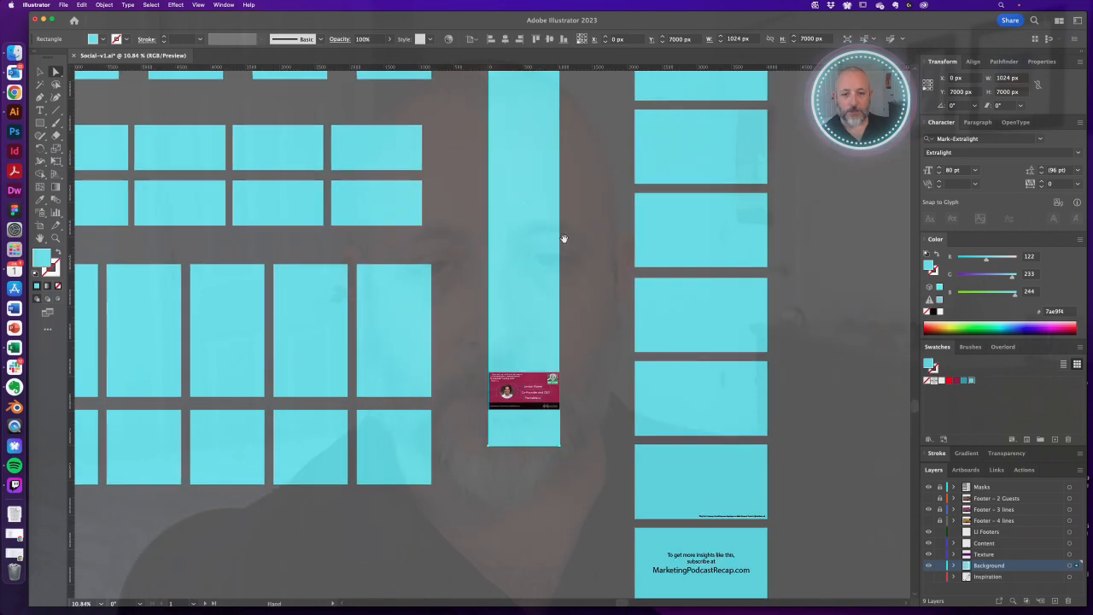
{"action": "left_click_drag", "start_coordinate": [564, 238], "coordinate": [632, 354]}
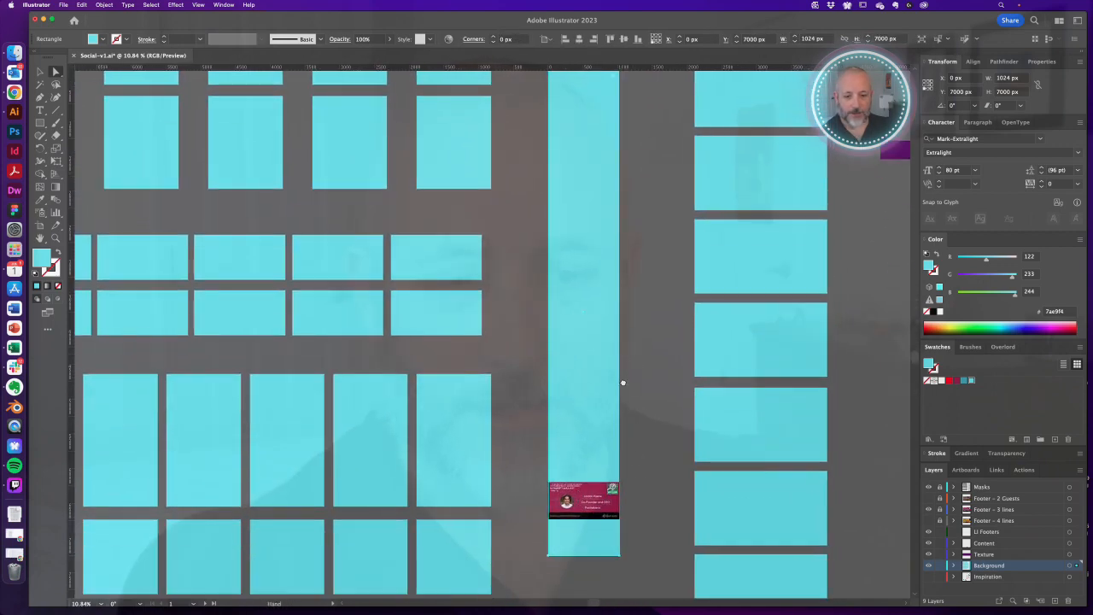
{"action": "left_click_drag", "start_coordinate": [625, 404], "coordinate": [634, 447]}
{"action": "left_click", "coordinate": [643, 313]}
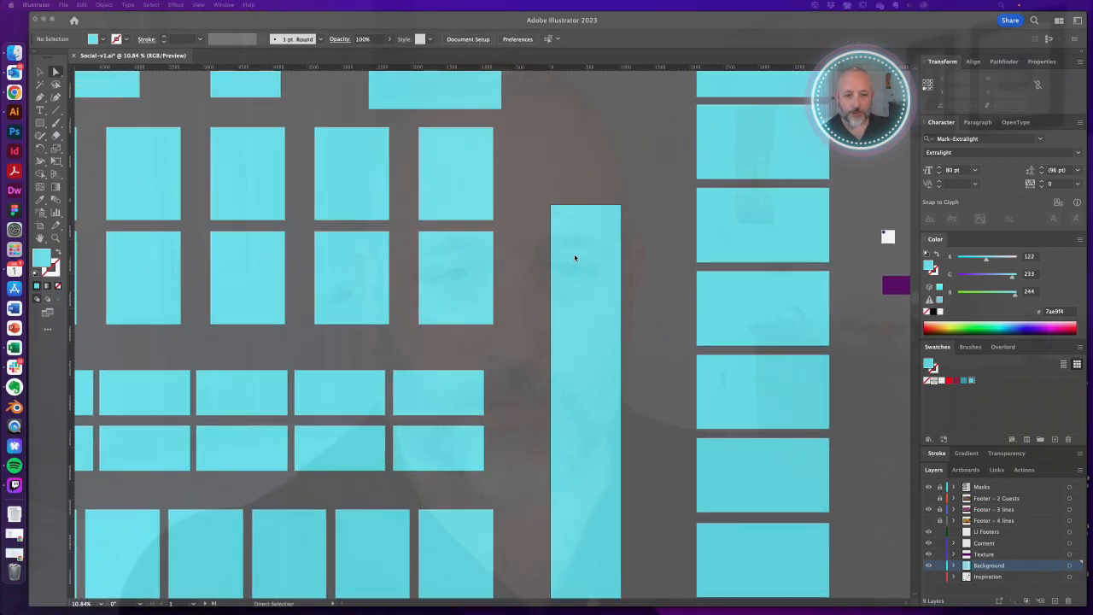
{"action": "left_click", "coordinate": [577, 254]}
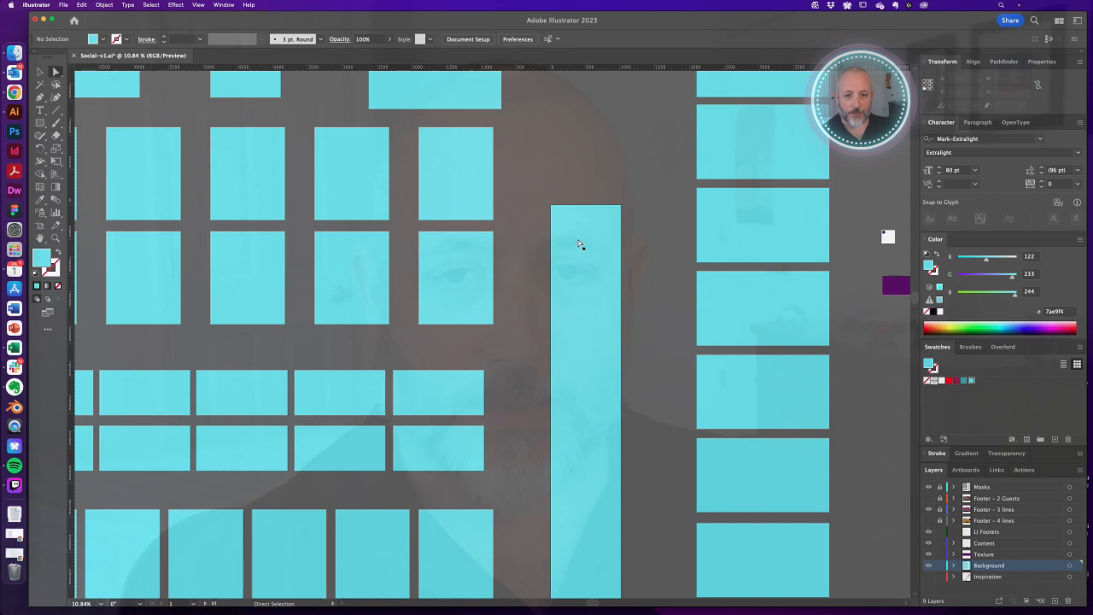
{"action": "double_click", "coordinate": [1067, 313]}
{"action": "key", "text": "super+c"}
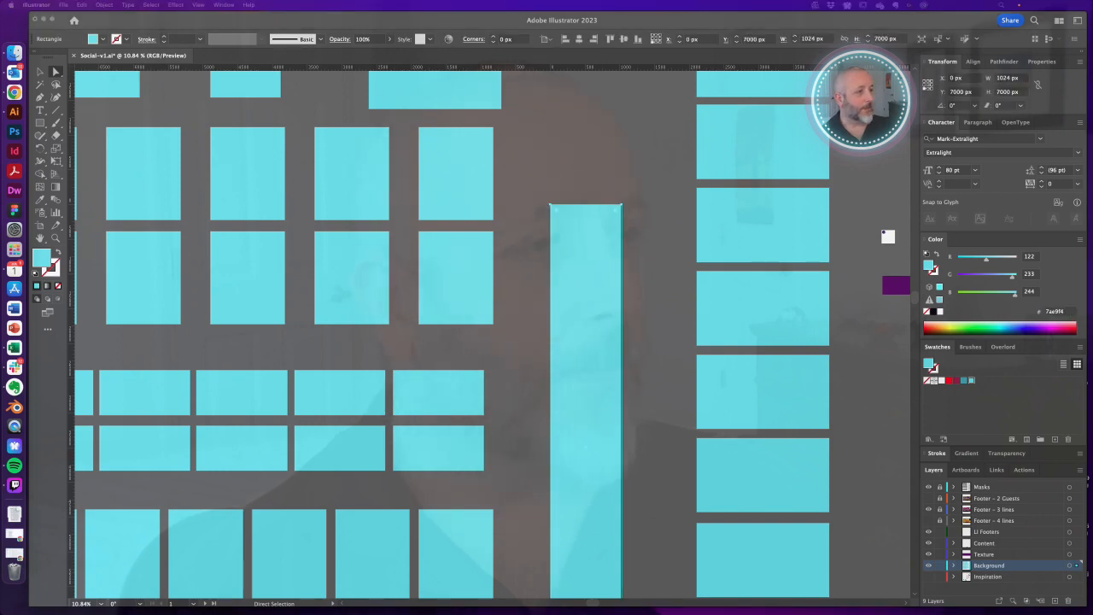
Switch to Adobe Color in Chrome, set base color C to hex 7AE9F4 and make the browser window taller.
{"action": "left_click_drag", "start_coordinate": [698, 613], "coordinate": [706, 82]}
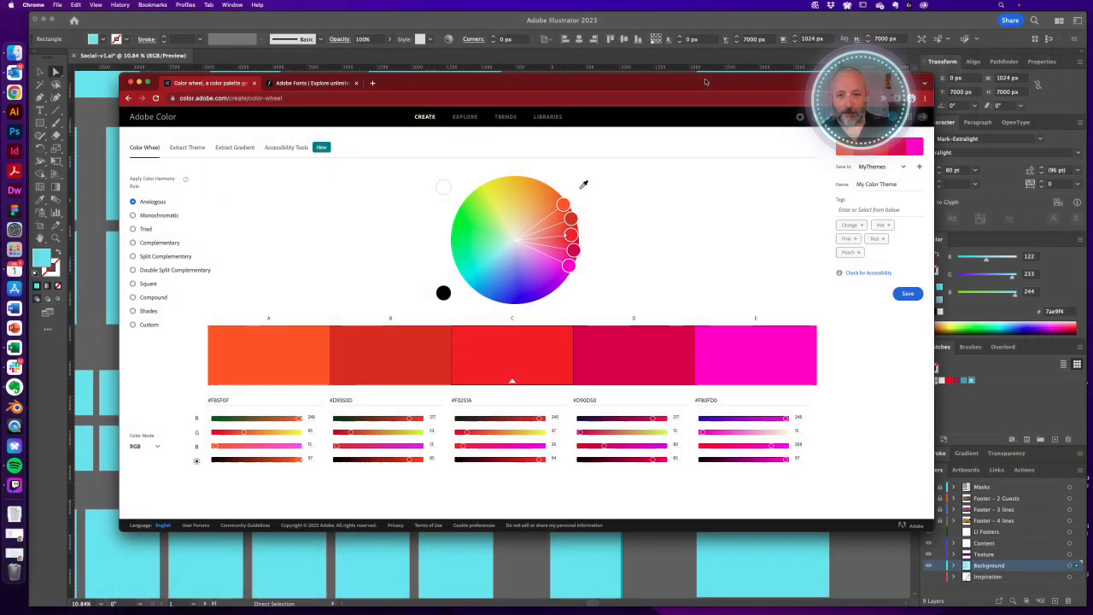
{"action": "left_click_drag", "start_coordinate": [699, 79], "coordinate": [685, 94]}
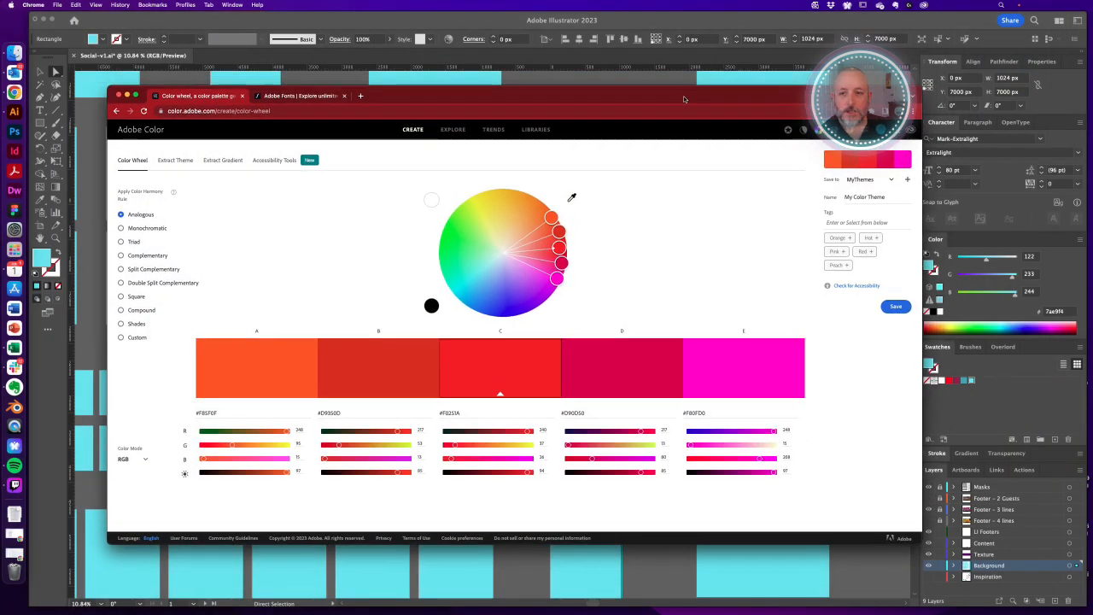
{"action": "double_click", "coordinate": [453, 413]}
{"action": "key", "text": "super+v"}
{"action": "key", "text": "Return"}
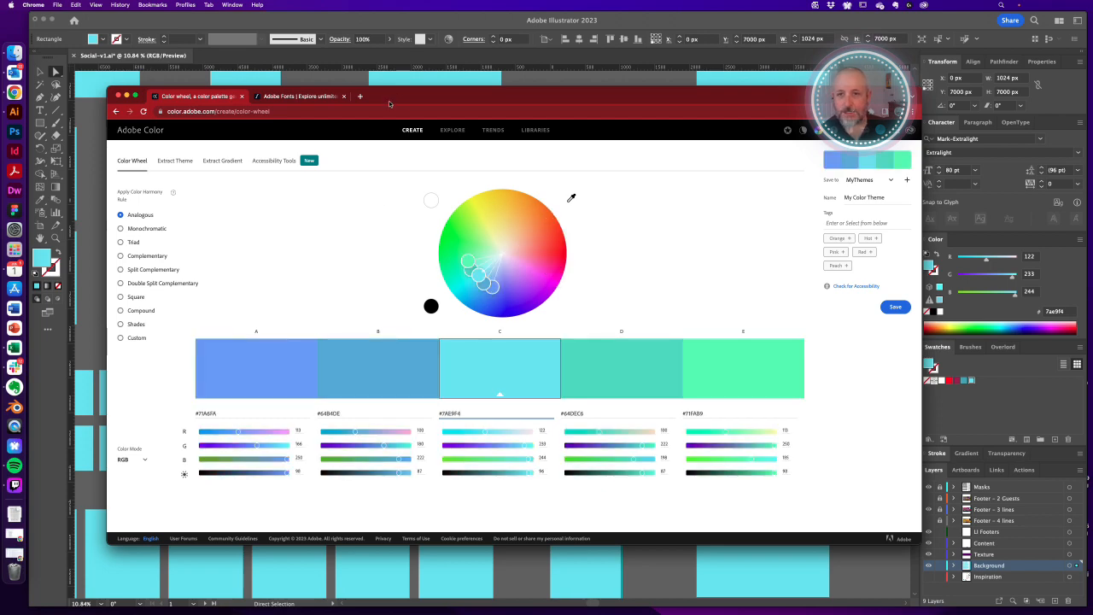
{"action": "left_click_drag", "start_coordinate": [388, 104], "coordinate": [385, 76]}
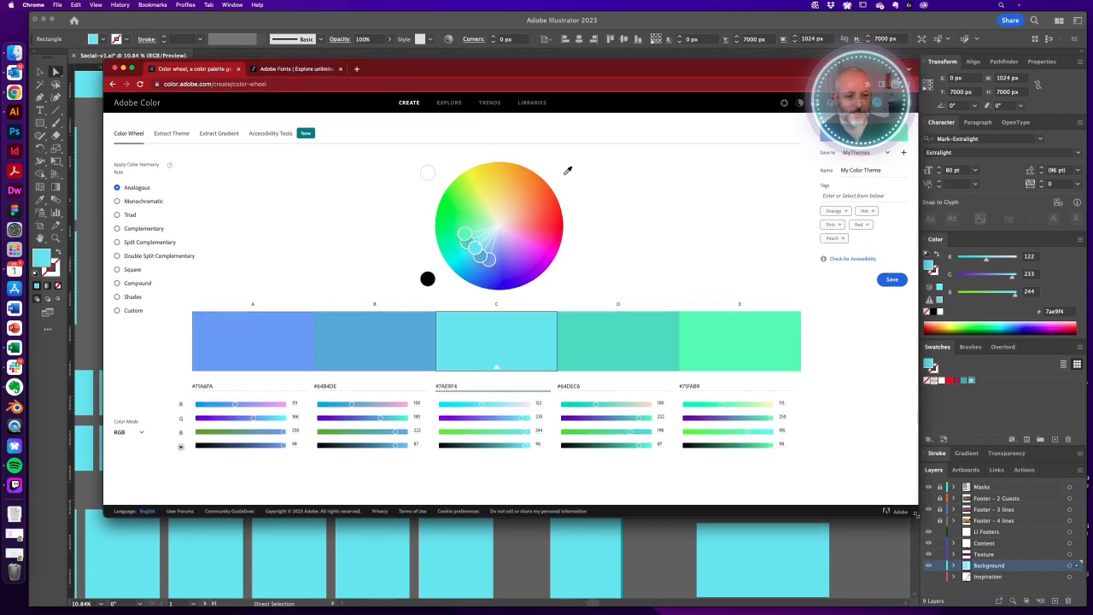
{"action": "left_click_drag", "start_coordinate": [915, 514], "coordinate": [896, 562]}
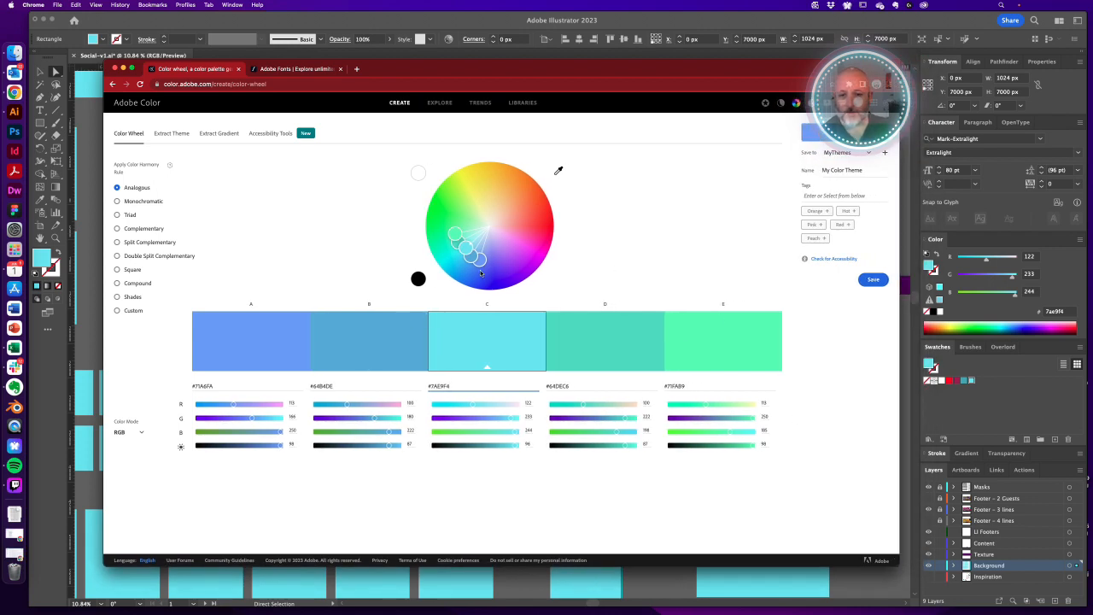
Try a bluer base color on the color wheel and set base color C back to 7AE9F4.
{"action": "left_click_drag", "start_coordinate": [466, 247], "coordinate": [465, 256]}
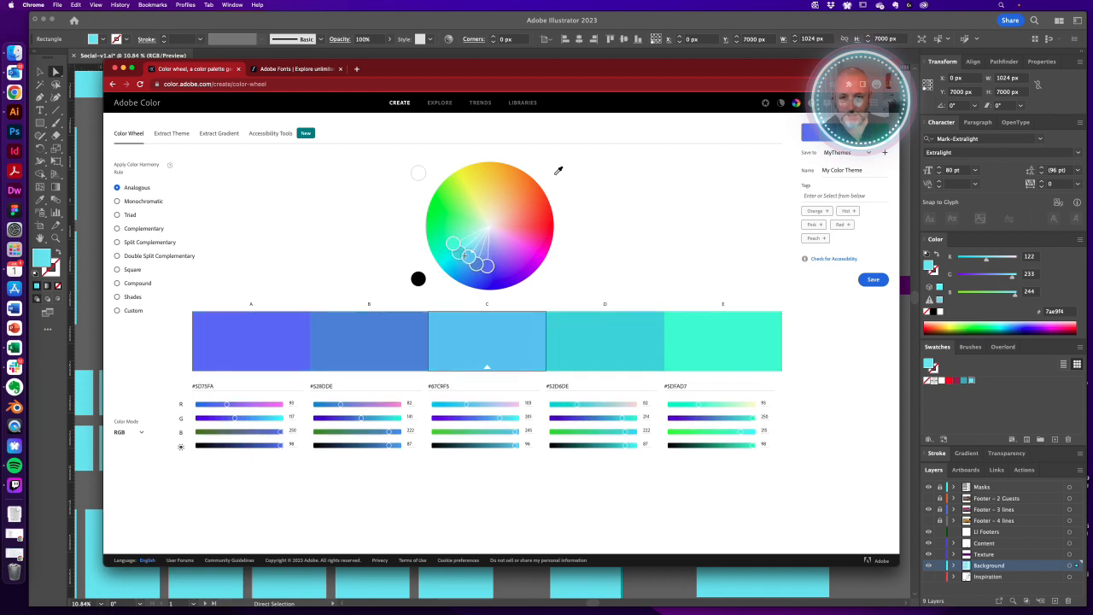
{"action": "left_click", "coordinate": [439, 386]}
{"action": "key", "text": "super+v"}
{"action": "key", "text": "Return"}
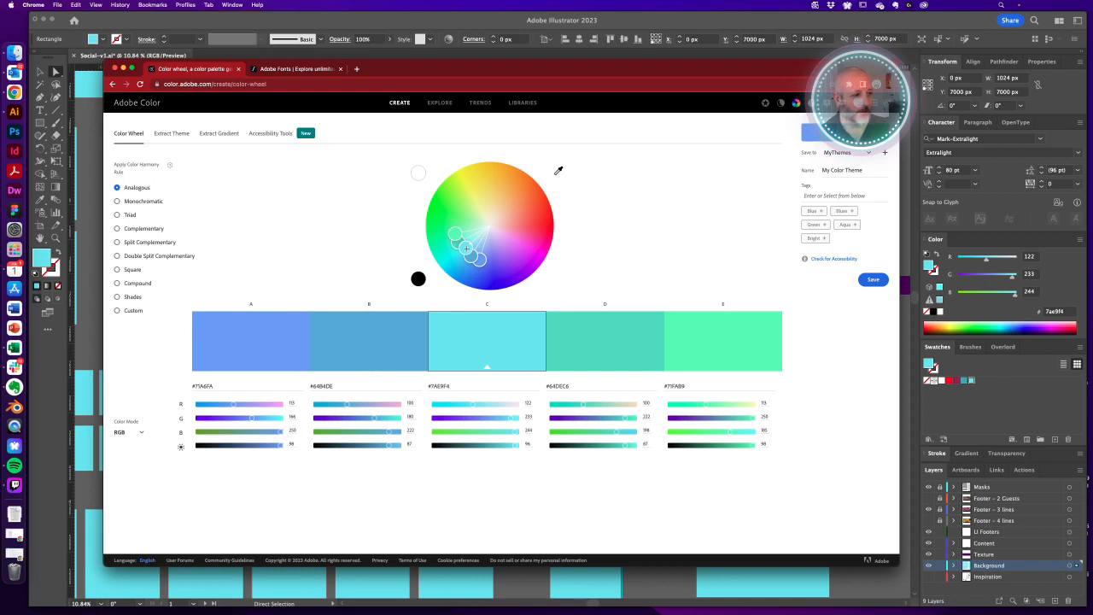
Shift base color C to the more saturated cyan 3FE7F5 and place a screenshot of the five-color strip in the Illustrator document.
{"action": "left_click_drag", "start_coordinate": [467, 248], "coordinate": [454, 258]}
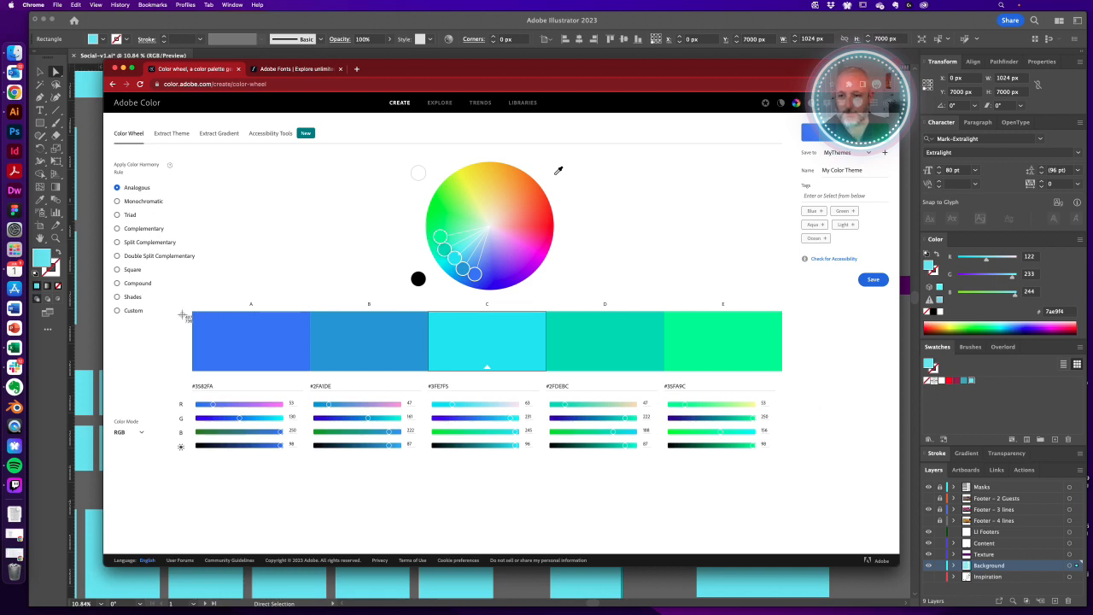
{"action": "left_click_drag", "start_coordinate": [178, 350], "coordinate": [816, 408]}
{"action": "left_click", "coordinate": [730, 587]}
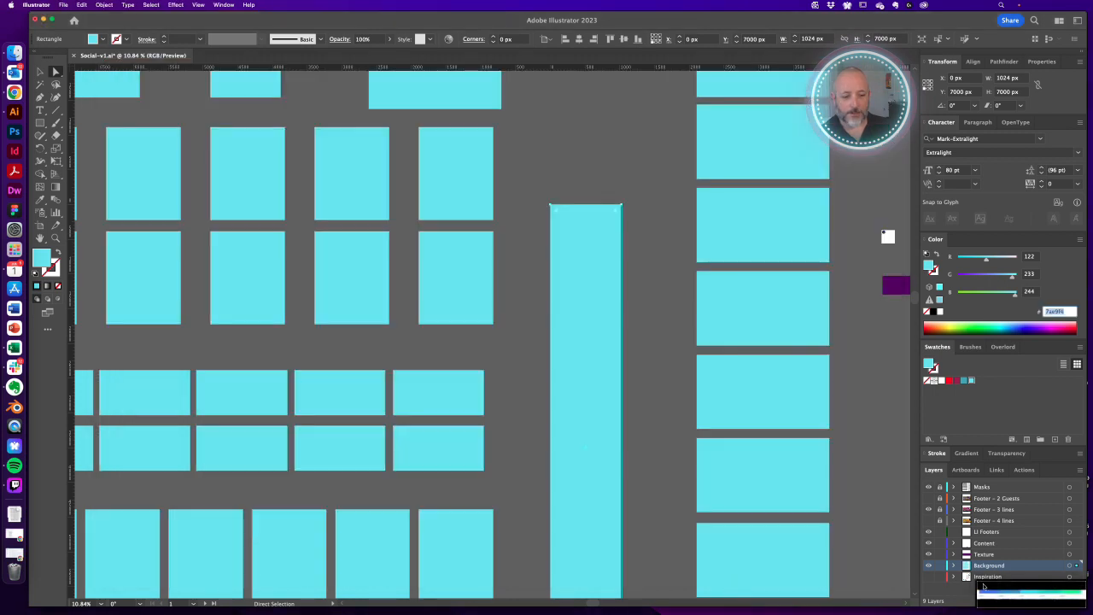
{"action": "left_click_drag", "start_coordinate": [986, 587], "coordinate": [653, 286]}
{"action": "left_click", "coordinate": [655, 346]}
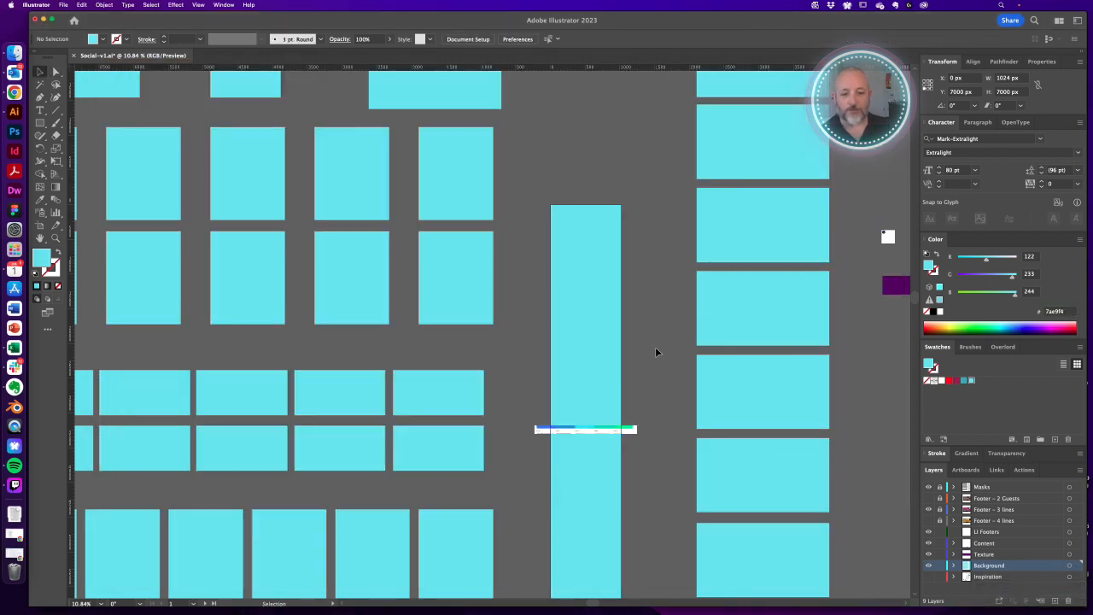
Move the placed palette strip so it straddles the right edge of the tall artboard.
{"action": "key", "text": "v"}
{"action": "left_click_drag", "start_coordinate": [609, 411], "coordinate": [696, 440]}
{"action": "left_click_drag", "start_coordinate": [670, 429], "coordinate": [677, 371]}
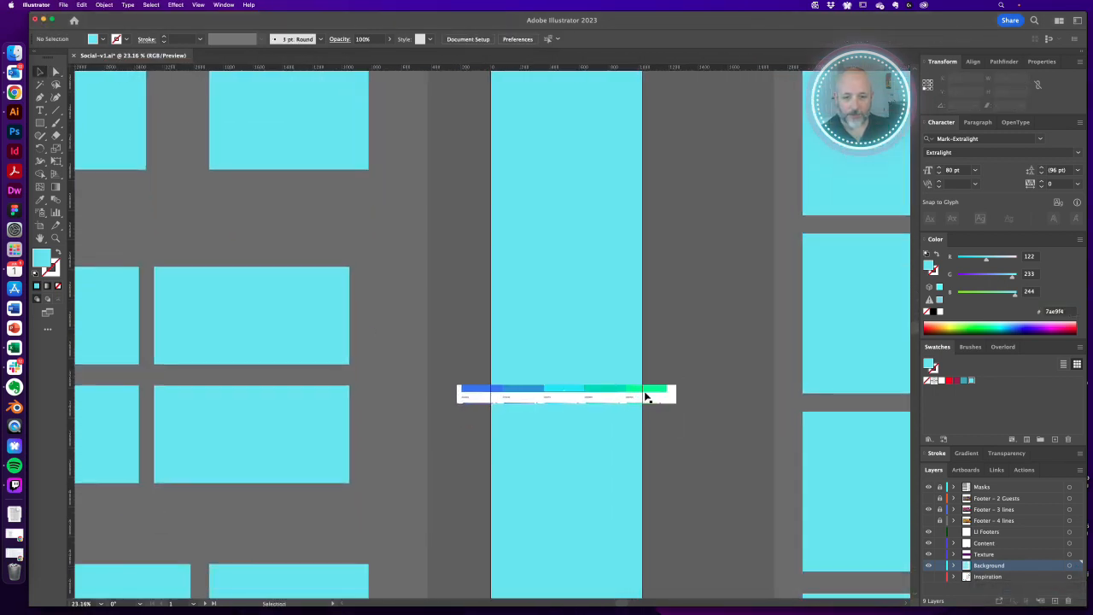
{"action": "left_click_drag", "start_coordinate": [612, 395], "coordinate": [671, 398]}
{"action": "left_click", "coordinate": [608, 334]}
{"action": "left_click", "coordinate": [608, 334]}
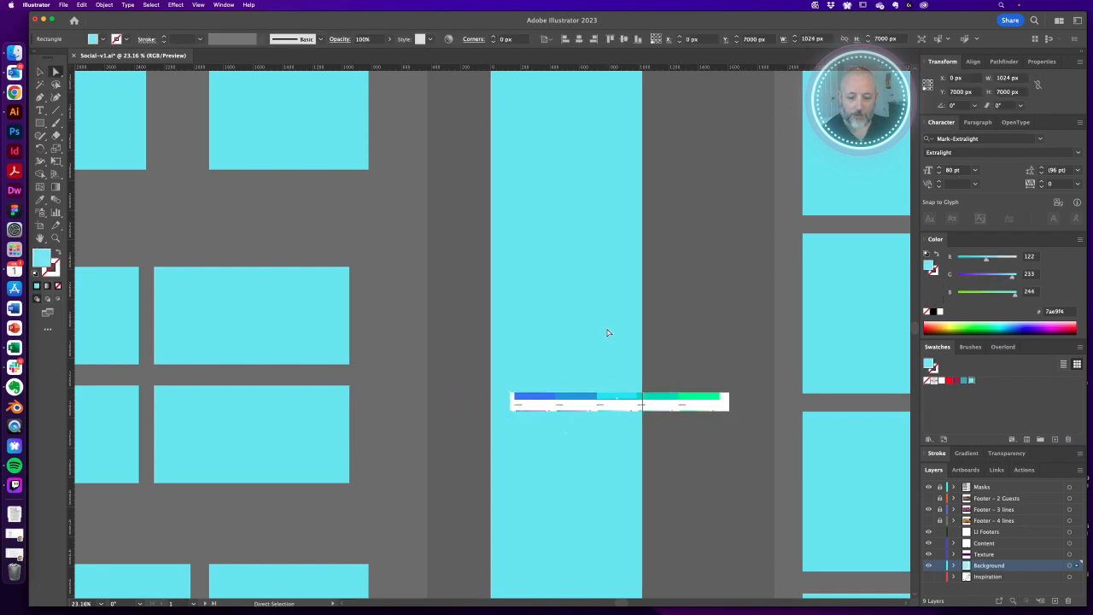
{"action": "key", "text": "super+6"}
{"action": "key", "text": "F1"}
{"action": "type", "text": "i"}
{"action": "left_click", "coordinate": [696, 291]}
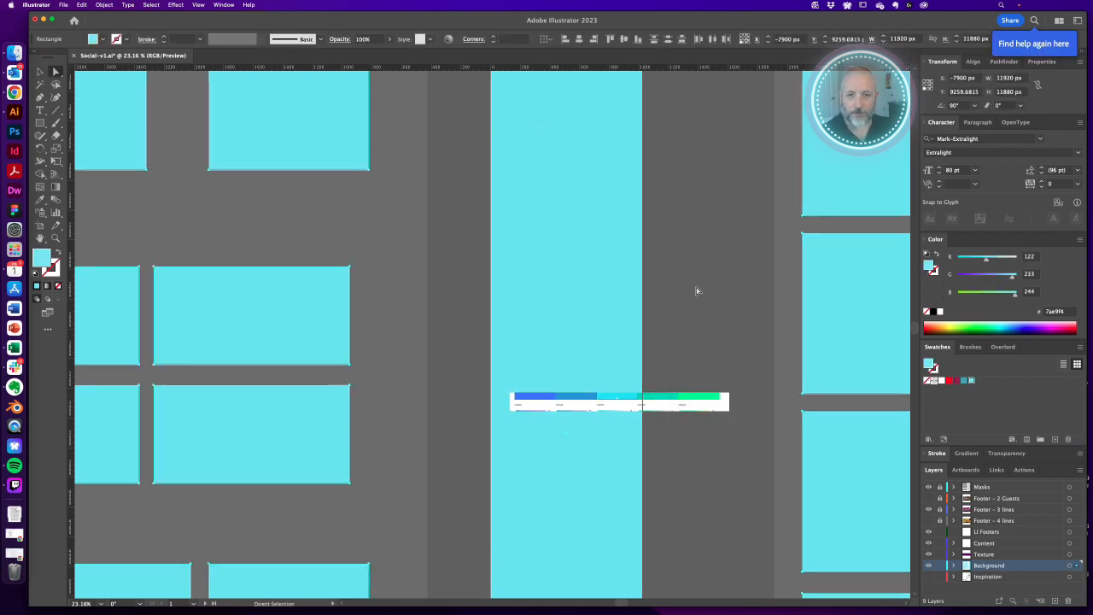
{"action": "left_click", "coordinate": [698, 290]}
Recolor all the background rectangles with the palette strip's middle cyan, 20e4f1, and save that fill as a swatch.
{"action": "left_click", "coordinate": [593, 342]}
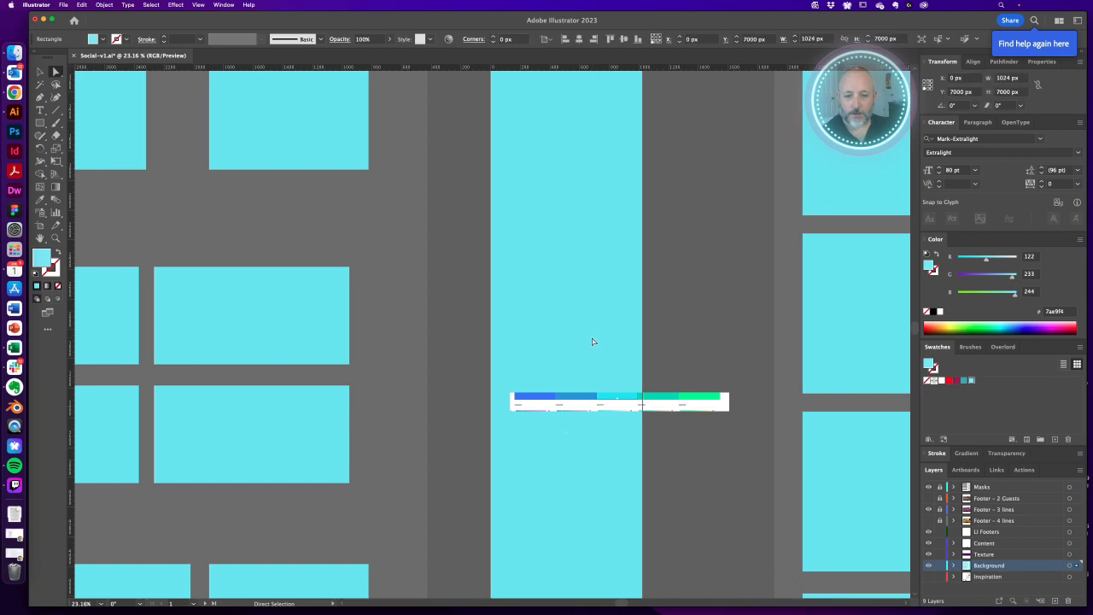
{"action": "key", "text": "super+a"}
{"action": "key", "text": "i"}
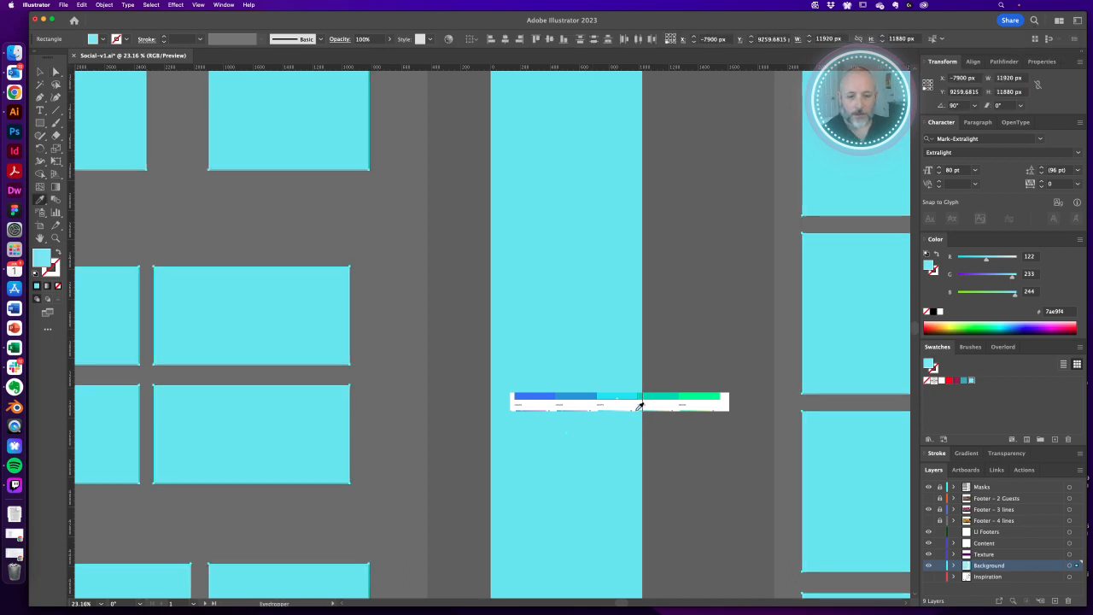
{"action": "left_click", "coordinate": [623, 396]}
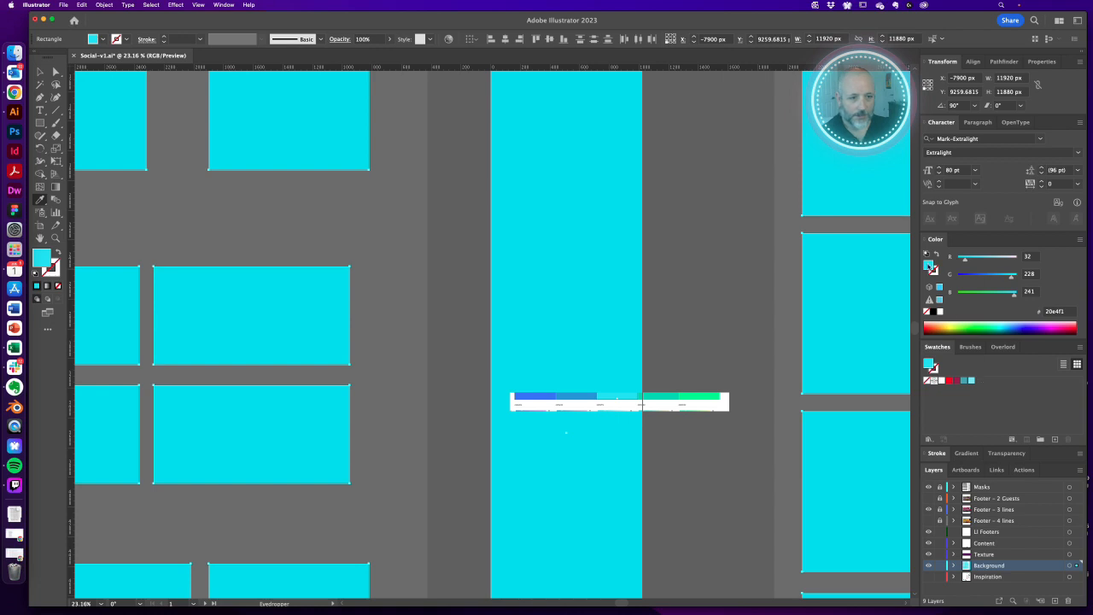
{"action": "left_click_drag", "start_coordinate": [929, 267], "coordinate": [981, 390]}
{"action": "left_click", "coordinate": [570, 395]}
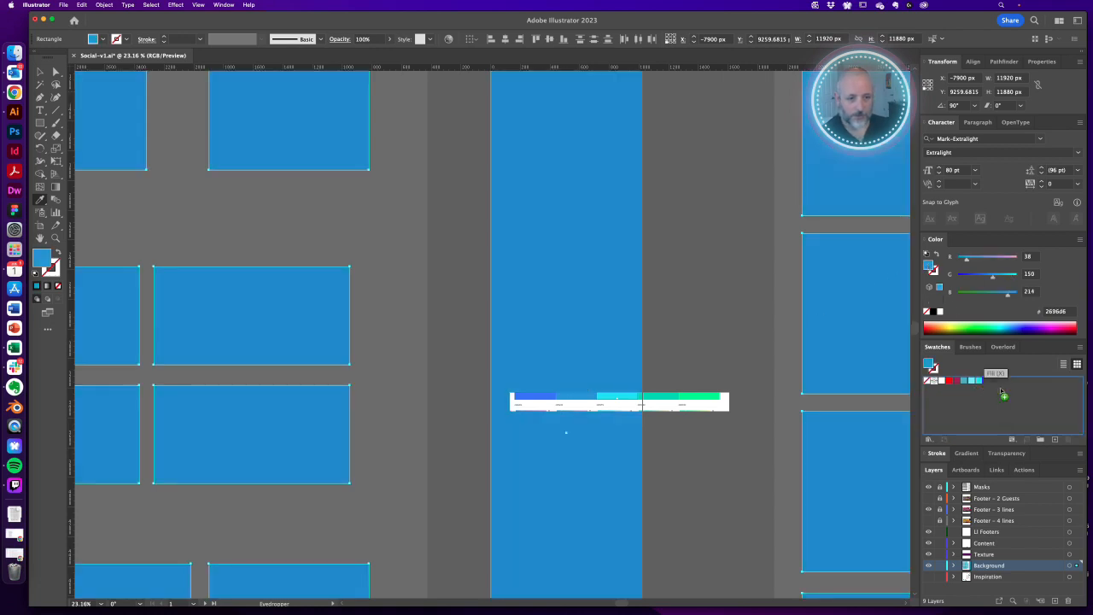
{"action": "key", "text": "a"}
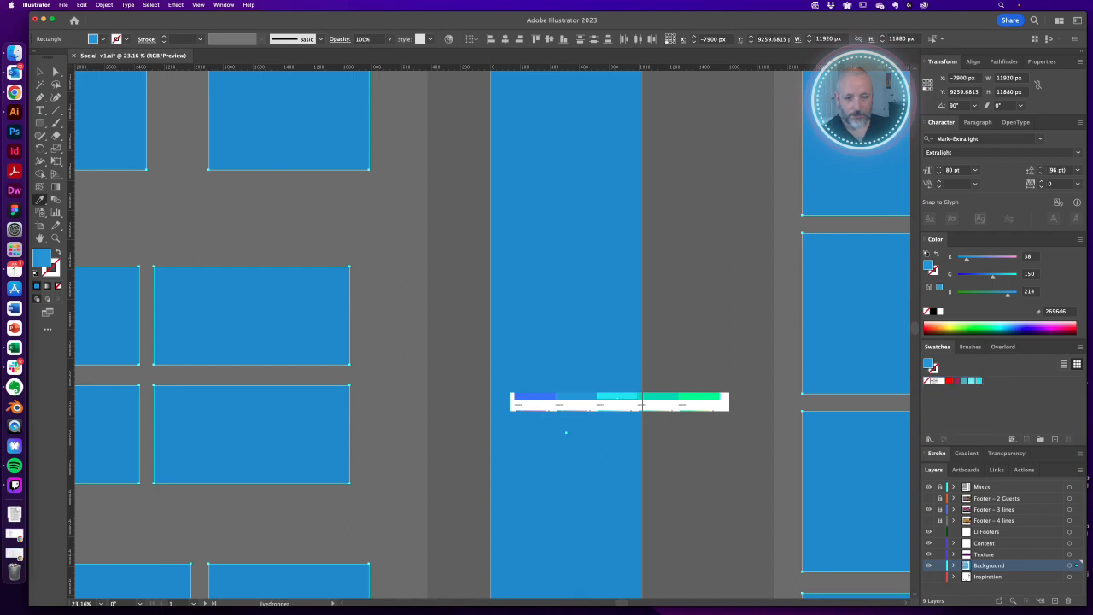
{"action": "left_click", "coordinate": [681, 338]}
{"action": "key", "text": "super+z"}
{"action": "left_click", "coordinate": [681, 338], "text": "super"}
{"action": "key", "text": "super+z"}
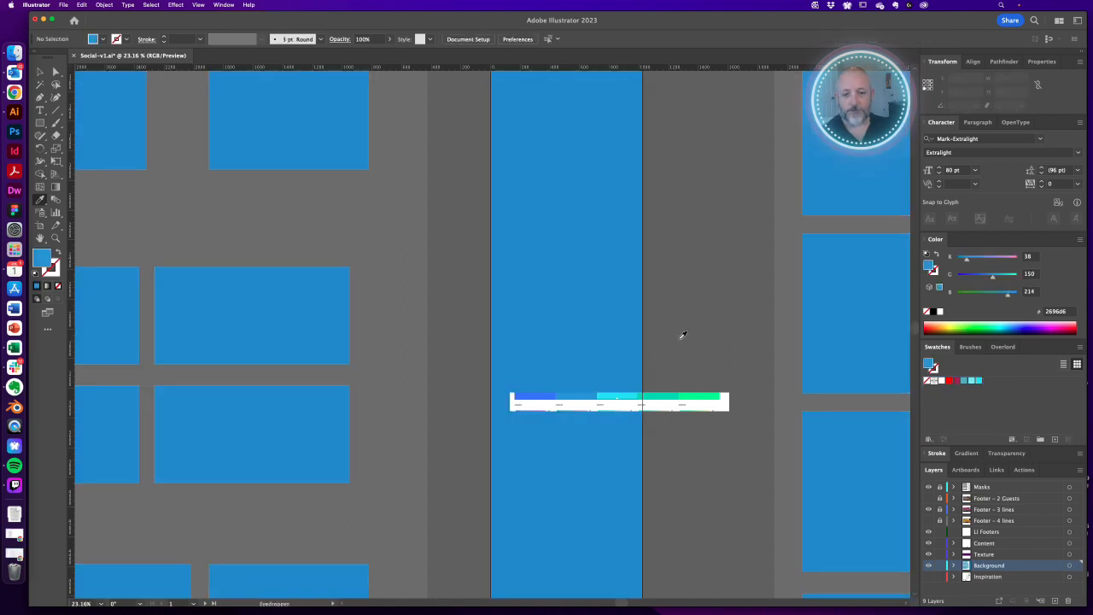
{"action": "key", "text": "super+z"}
{"action": "left_click", "coordinate": [682, 336]}
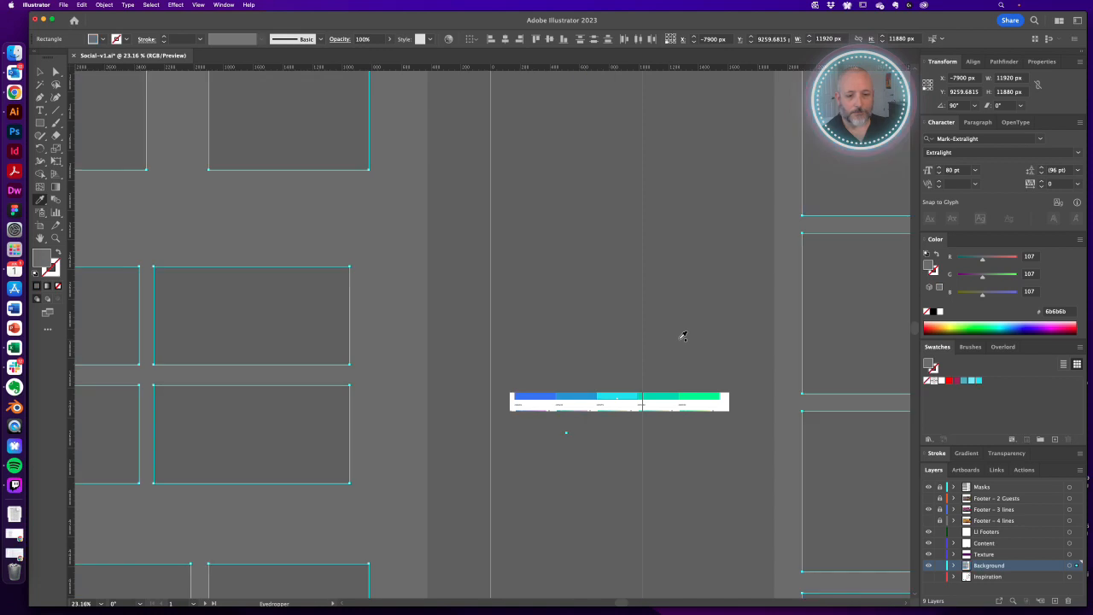
{"action": "key", "text": "super+z"}
With nothing selected, sample the palette strip's two blues, 2696d6 and 3773f4, and save each as a swatch.
{"action": "left_click", "coordinate": [682, 334], "text": "super"}
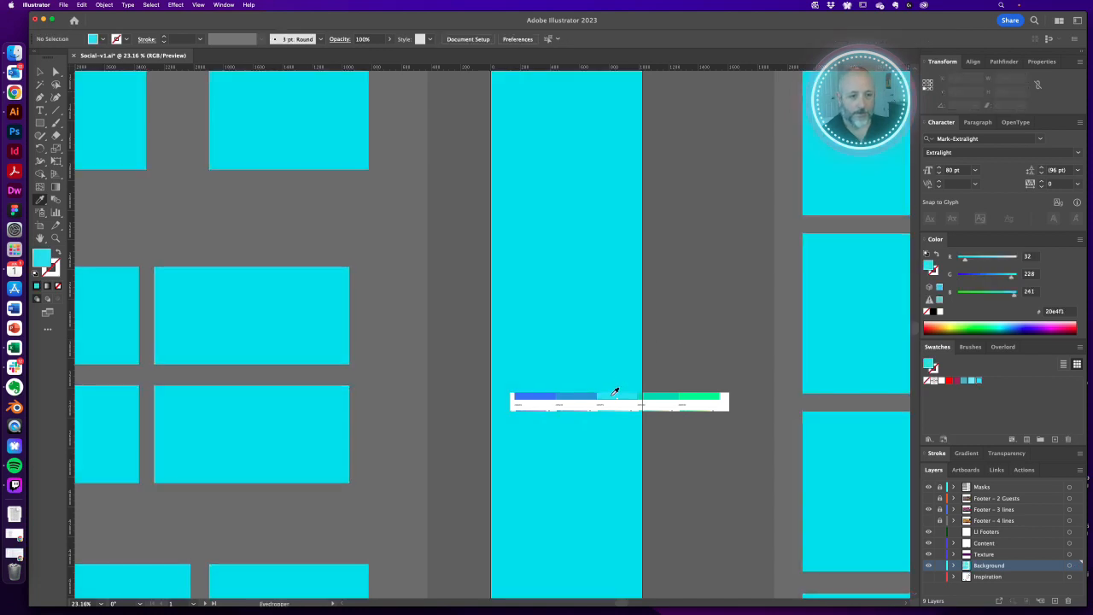
{"action": "left_click", "coordinate": [573, 393]}
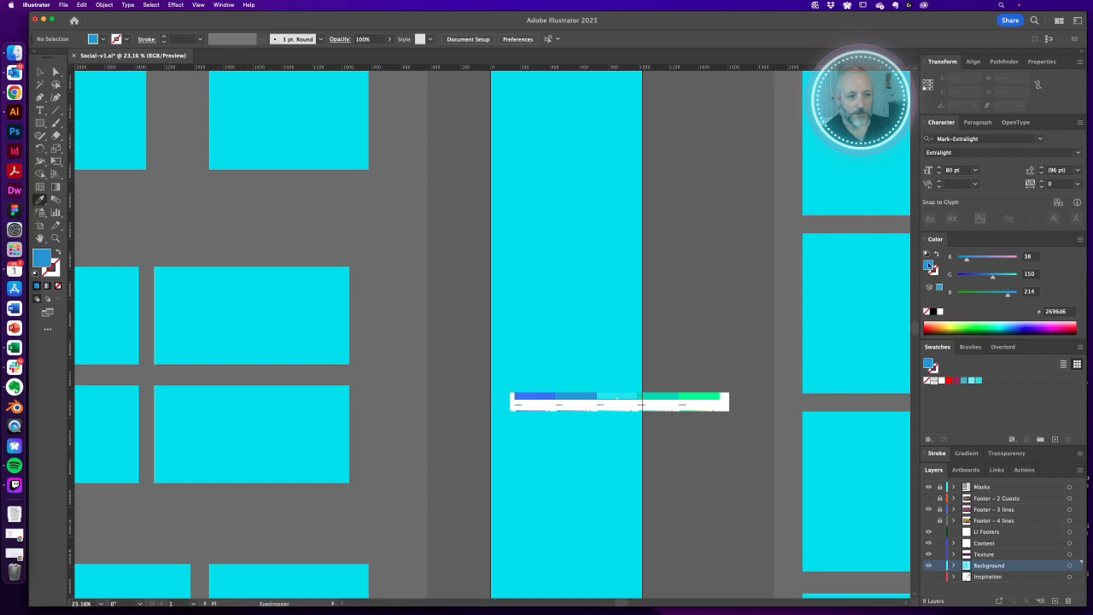
{"action": "left_click_drag", "start_coordinate": [930, 264], "coordinate": [996, 384]}
{"action": "left_click", "coordinate": [543, 392]}
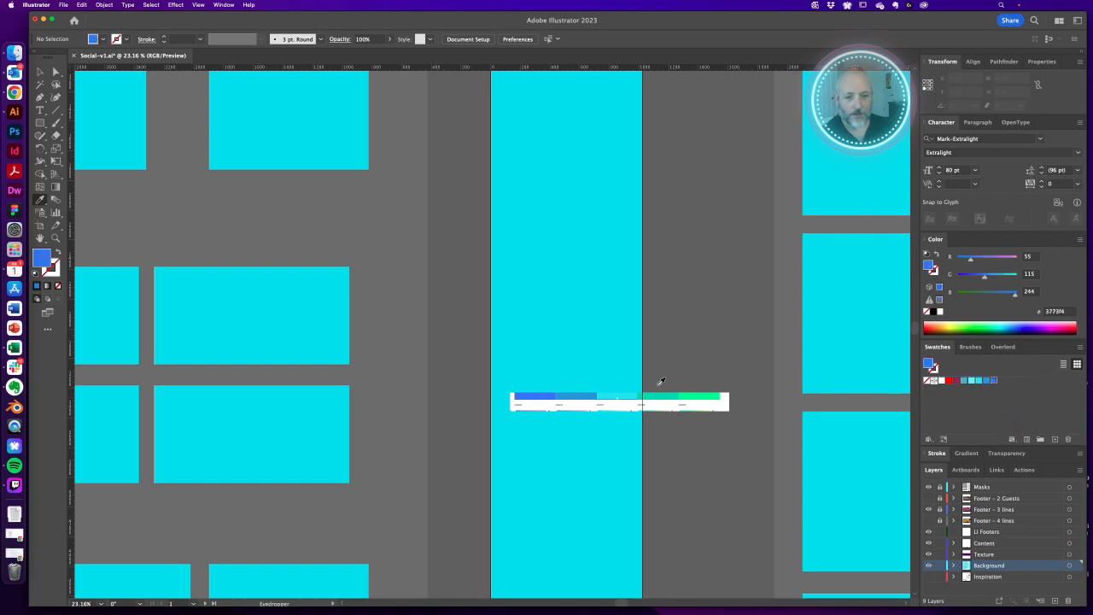
Sample the palette strip's teal 00dab4 and green 00fb95 and save each as a swatch.
{"action": "left_click", "coordinate": [661, 393]}
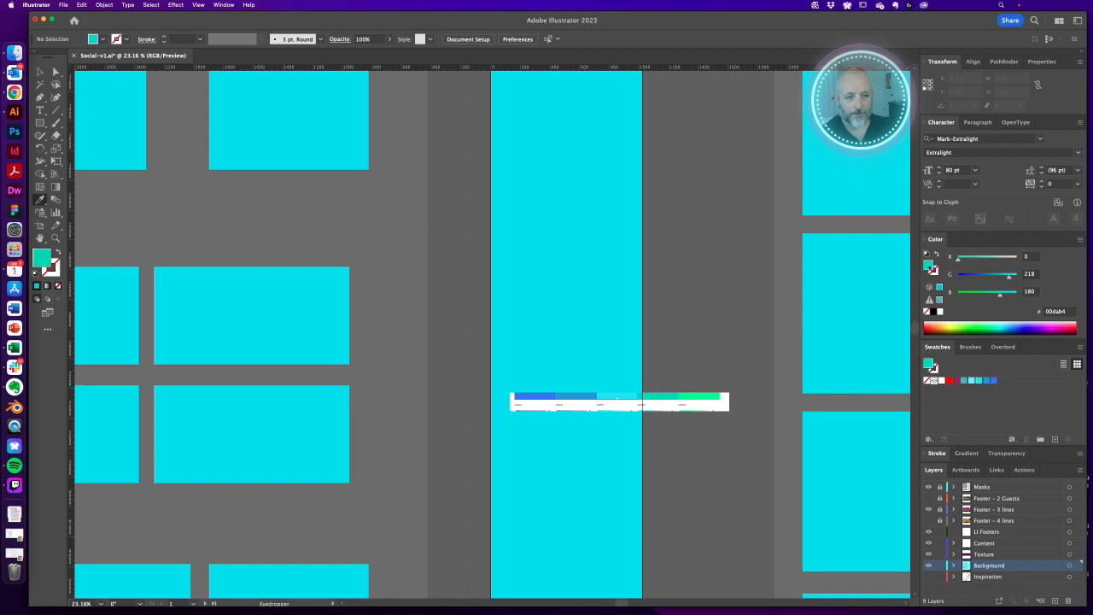
{"action": "left_click_drag", "start_coordinate": [929, 267], "coordinate": [1007, 389]}
{"action": "left_click", "coordinate": [706, 395]}
{"action": "left_click_drag", "start_coordinate": [945, 292], "coordinate": [1039, 424]}
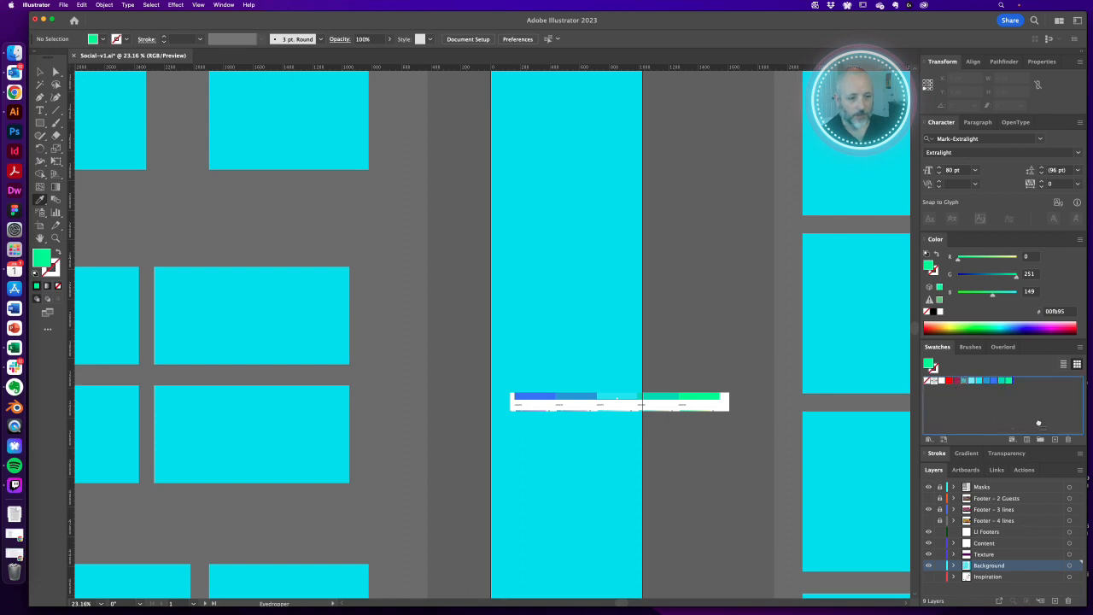
{"action": "left_click_drag", "start_coordinate": [963, 381], "coordinate": [963, 382]}
Move the palette strip further right, mostly off the tall artboard, and select the artboard's background rectangle.
{"action": "key", "text": "a"}
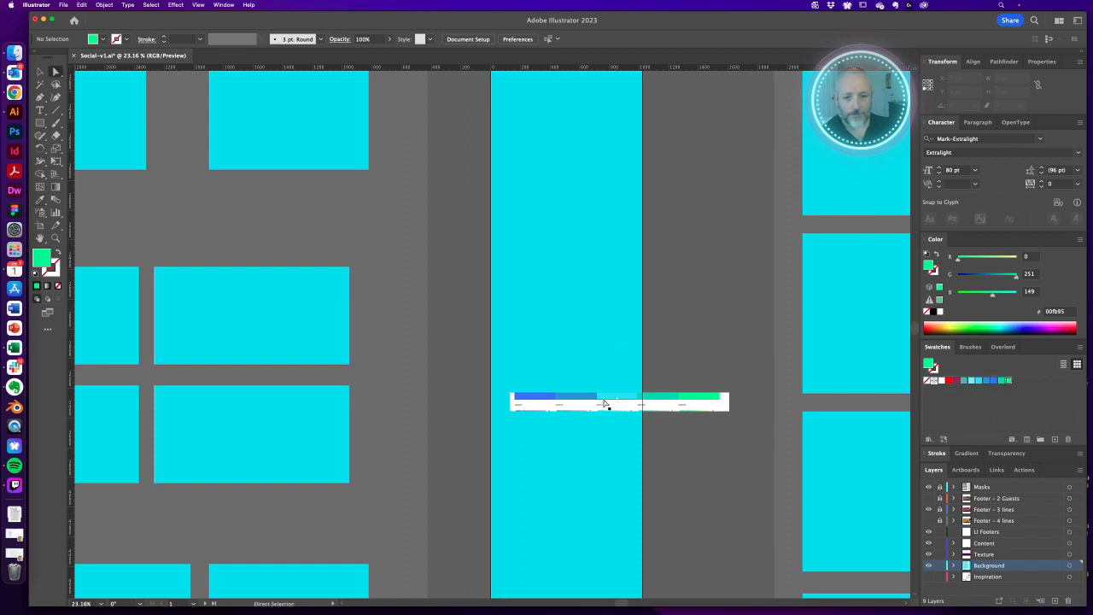
{"action": "left_click_drag", "start_coordinate": [604, 403], "coordinate": [713, 362]}
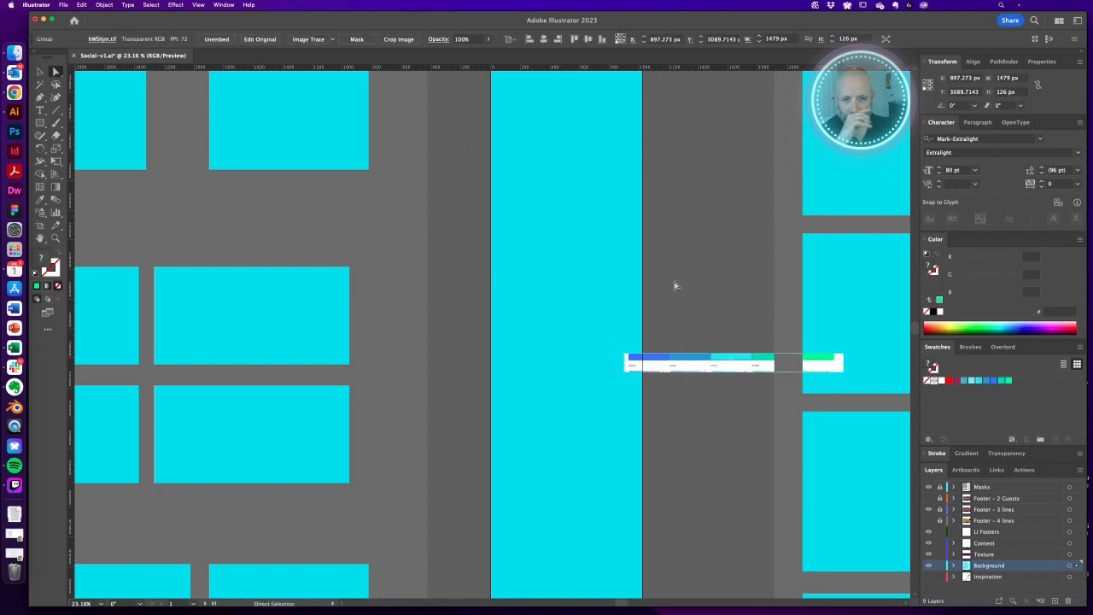
{"action": "left_click", "coordinate": [675, 285]}
{"action": "left_click", "coordinate": [562, 249]}
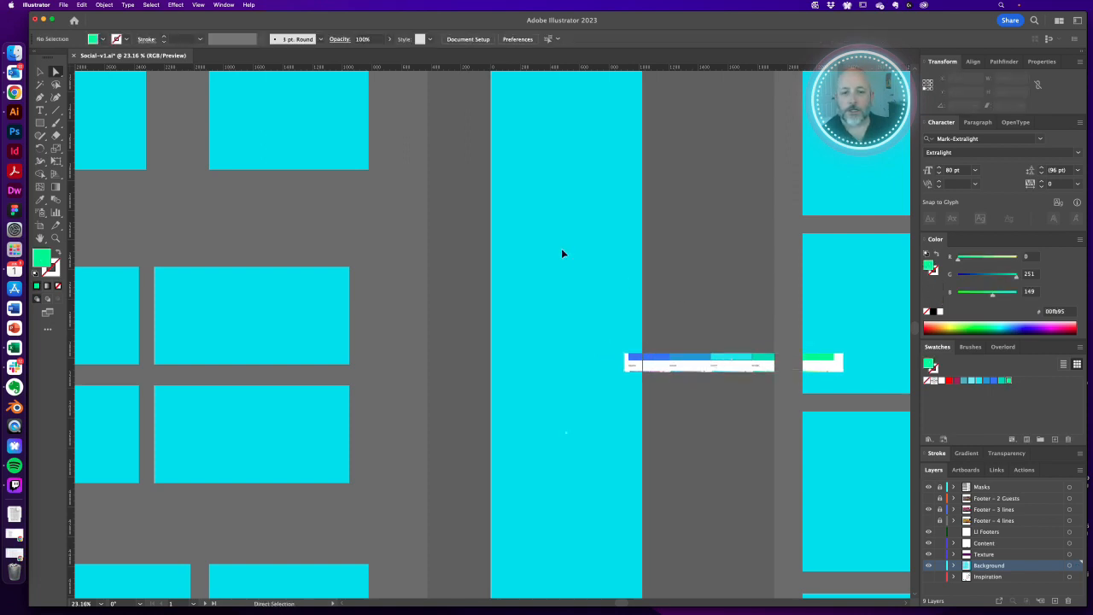
Open the Marketing Podcast Recap post "Social Selling for B2B" in a new Chrome tab and compare its infographic background with the Illustrator artboard.
{"action": "left_click", "coordinate": [14, 91]}
{"action": "left_click", "coordinate": [357, 69]}
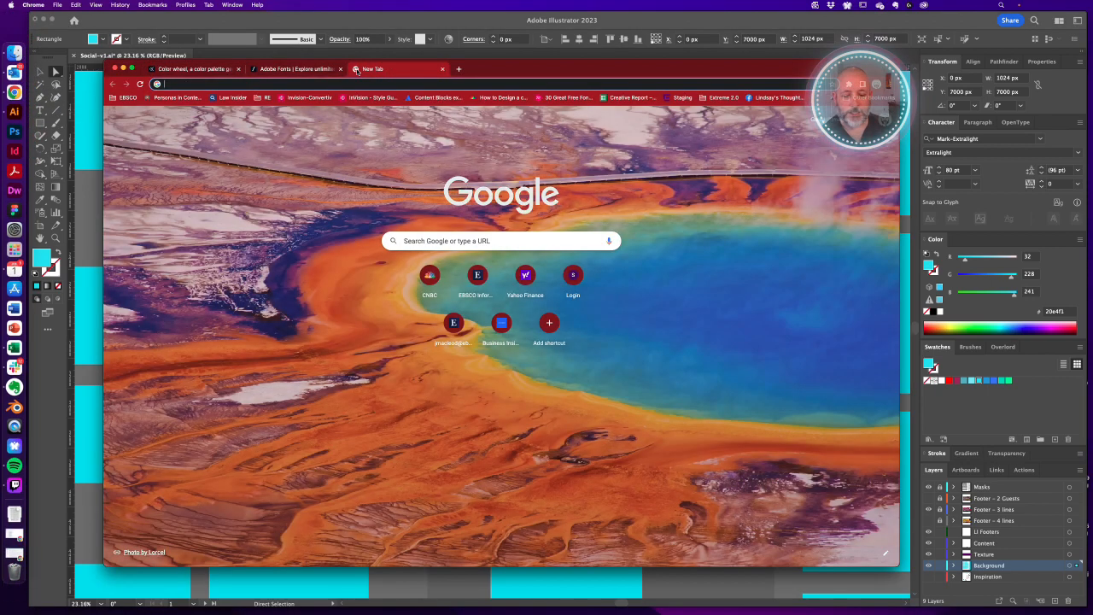
{"action": "type", "text": "jimmac"}
{"action": "key", "text": "Return"}
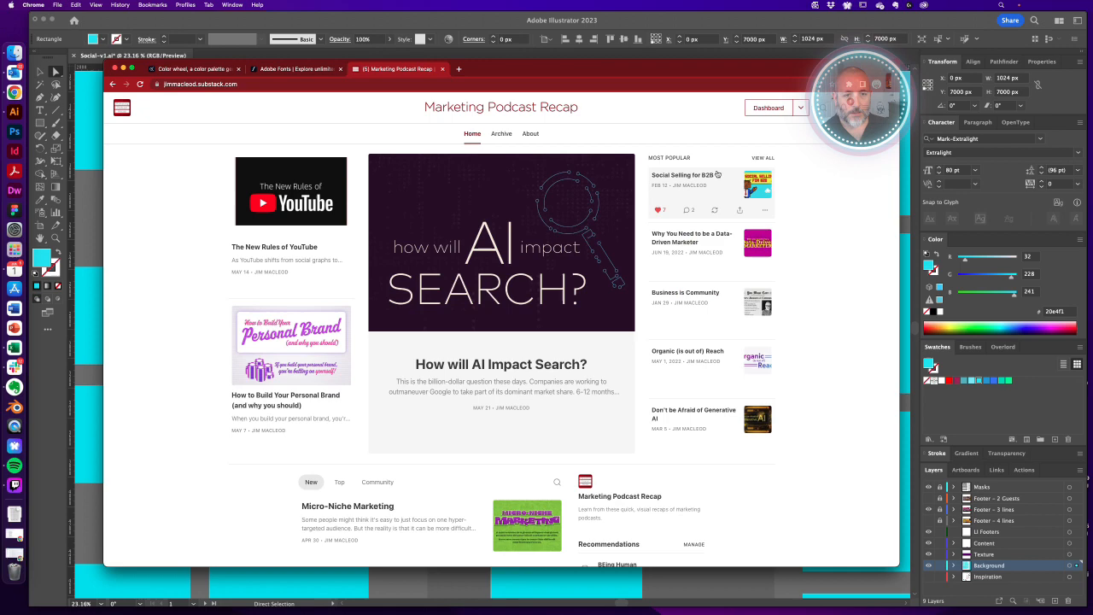
{"action": "left_click", "coordinate": [692, 176]}
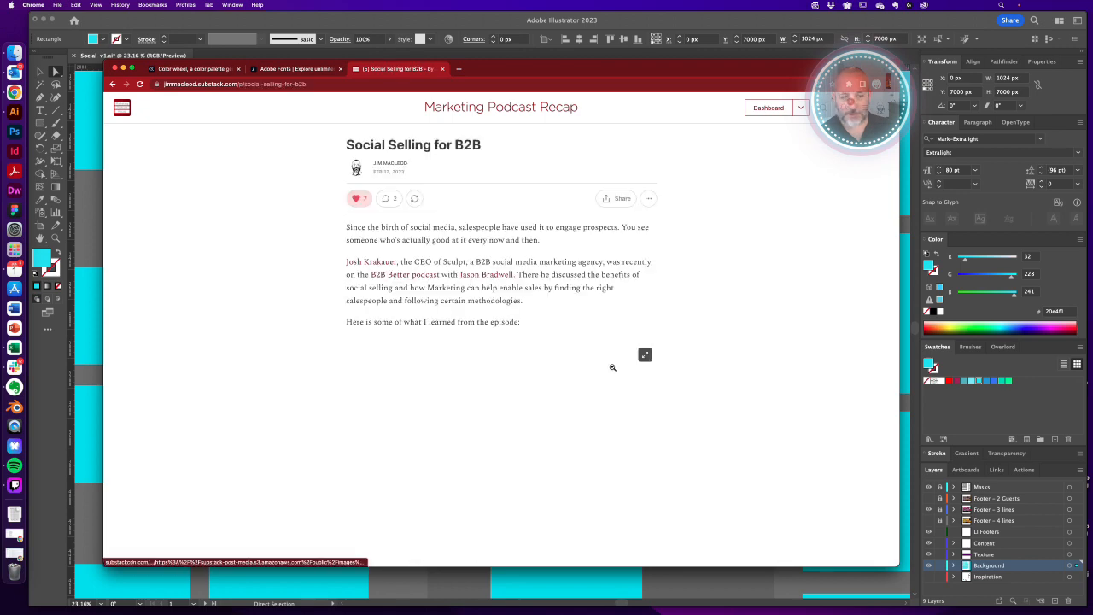
{"action": "scroll", "coordinate": [613, 367], "scroll_direction": "down", "scroll_amount": 5}
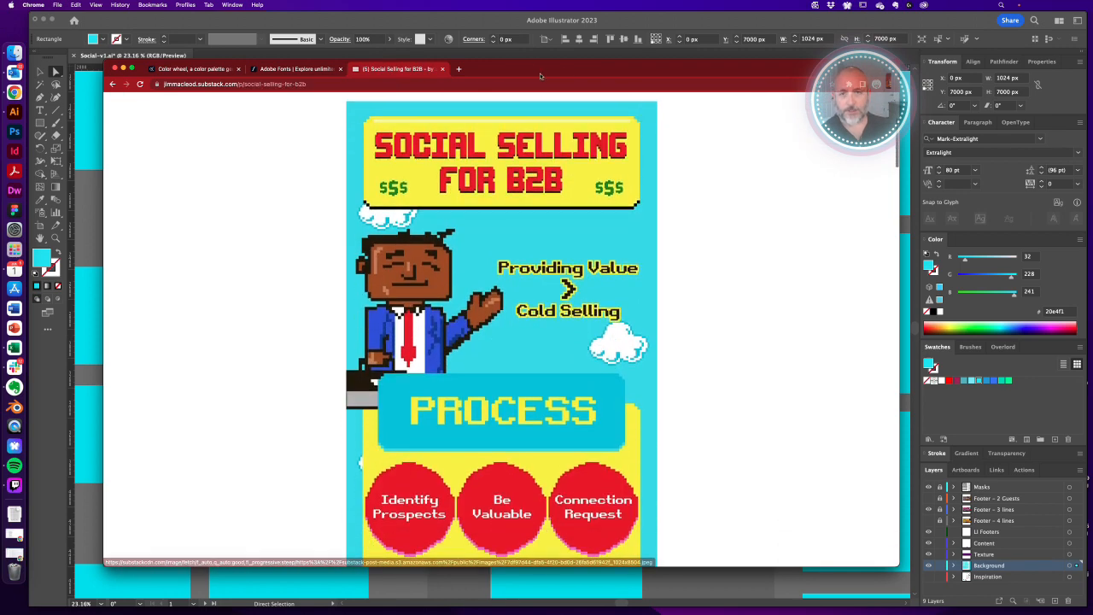
{"action": "left_click_drag", "start_coordinate": [565, 72], "coordinate": [497, 224]}
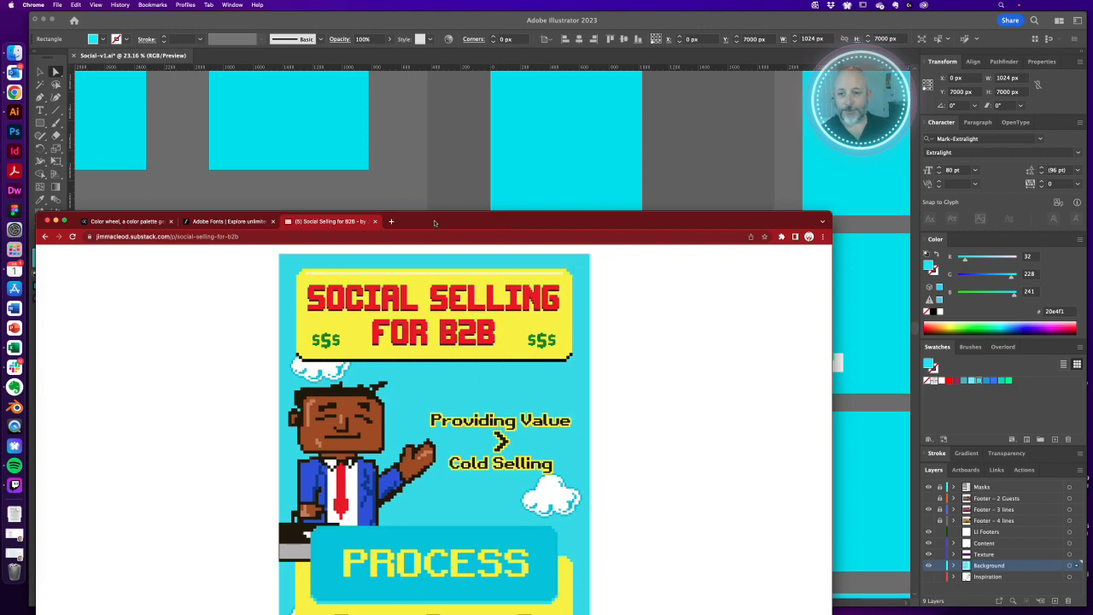
{"action": "left_click", "coordinate": [664, 162]}
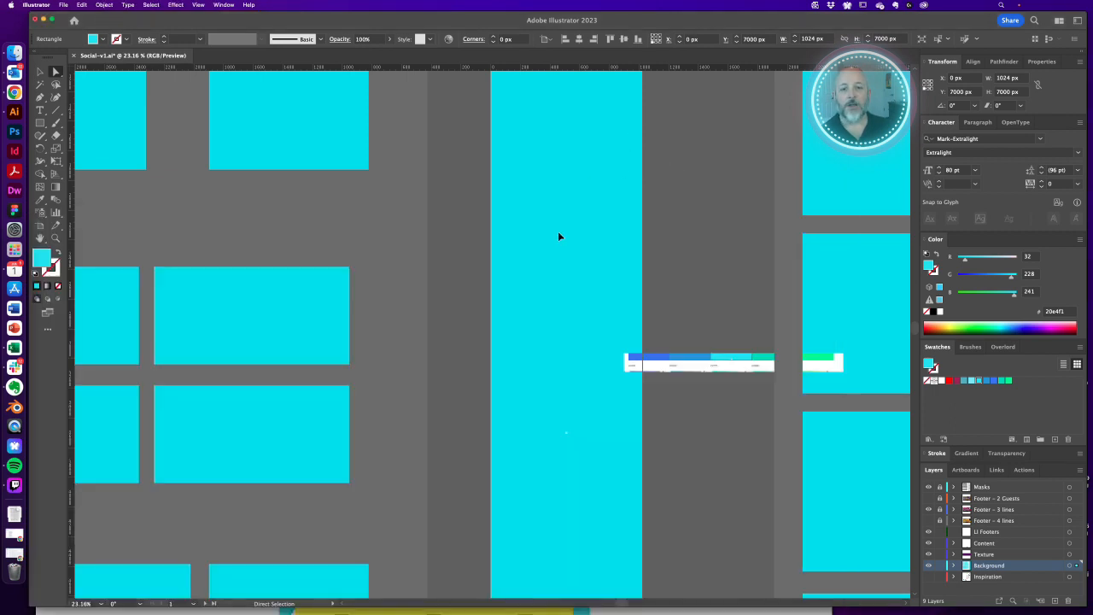
Return to the Adobe Color wheel in Chrome, reposition its window and shift base color C to the bluer 4ACEF5.
{"action": "left_click", "coordinate": [22, 83]}
{"action": "left_click", "coordinate": [140, 222]}
{"action": "left_click_drag", "start_coordinate": [453, 220], "coordinate": [492, 121]}
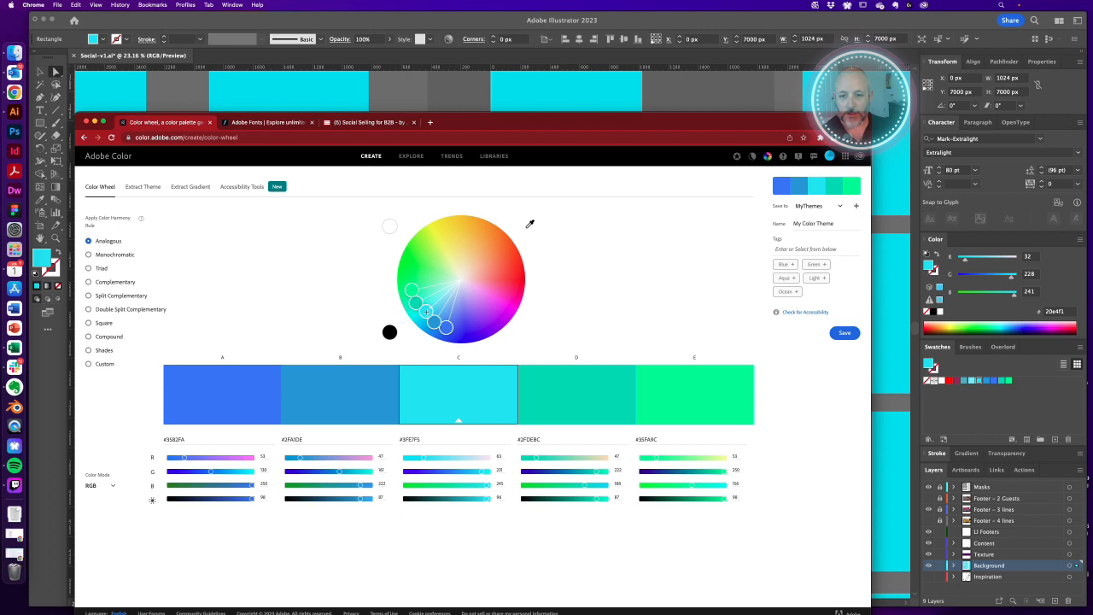
{"action": "left_click_drag", "start_coordinate": [426, 312], "coordinate": [434, 314]}
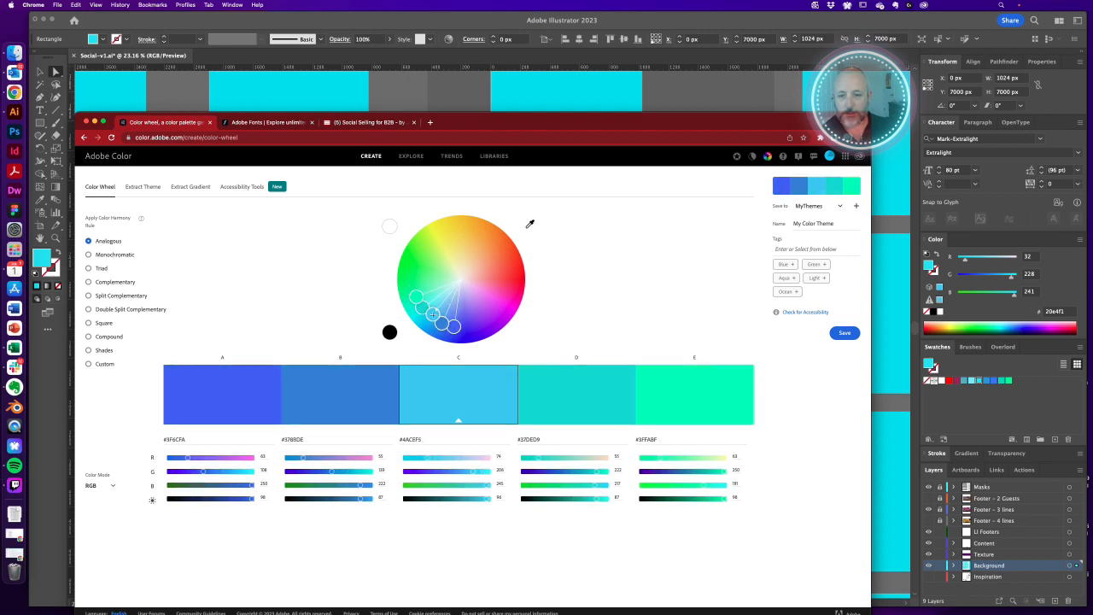
Try the Monochromatic and Triad harmony rules, setting base color C to about 36F5DF and color D to about F5D968.
{"action": "left_click", "coordinate": [88, 256]}
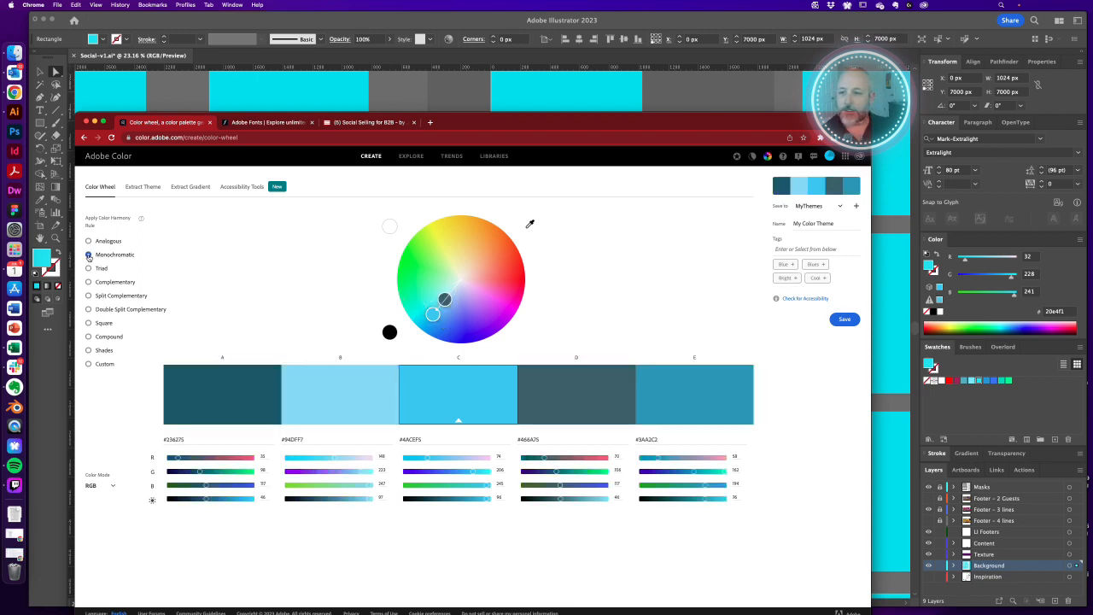
{"action": "left_click", "coordinate": [88, 269]}
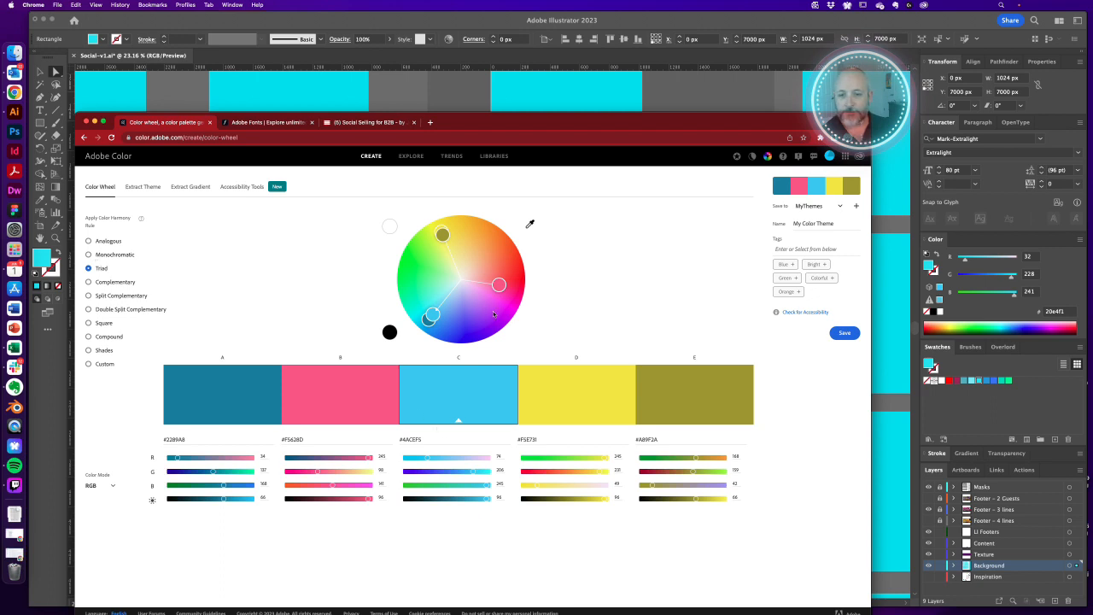
{"action": "left_click_drag", "start_coordinate": [433, 313], "coordinate": [419, 305]}
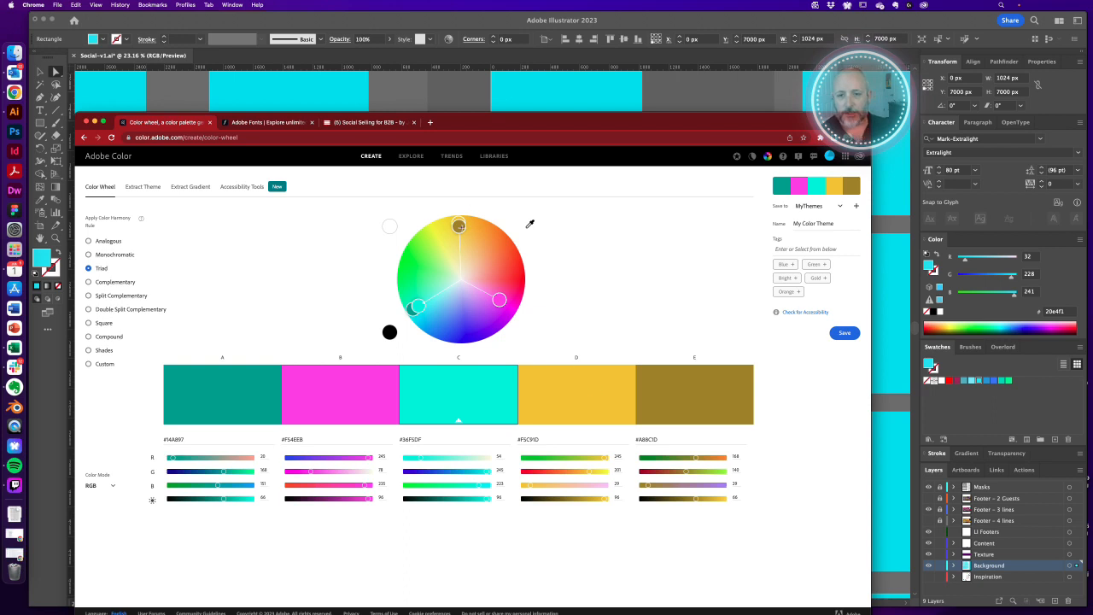
{"action": "mouse_move", "coordinate": [462, 227]}
{"action": "left_mouse_down"}
{"action": "mouse_move", "coordinate": [462, 259]}
{"action": "mouse_move", "coordinate": [459, 242]}
{"action": "left_mouse_up"}
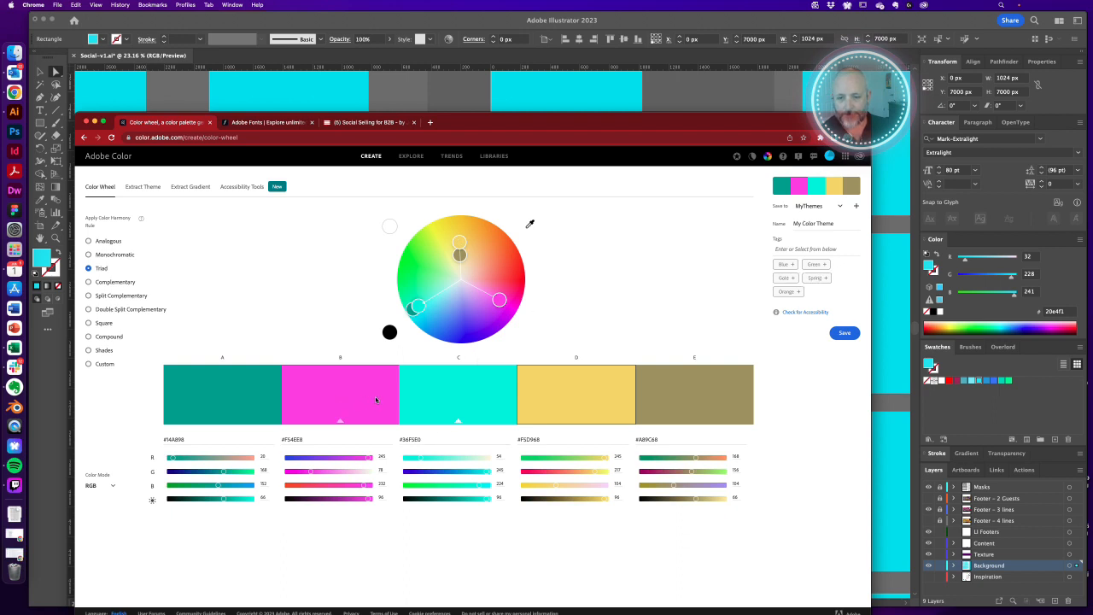
Try the Complementary and Split Complementary harmony rules and return the palette to Analogous.
{"action": "left_click", "coordinate": [88, 283]}
{"action": "left_click", "coordinate": [89, 296]}
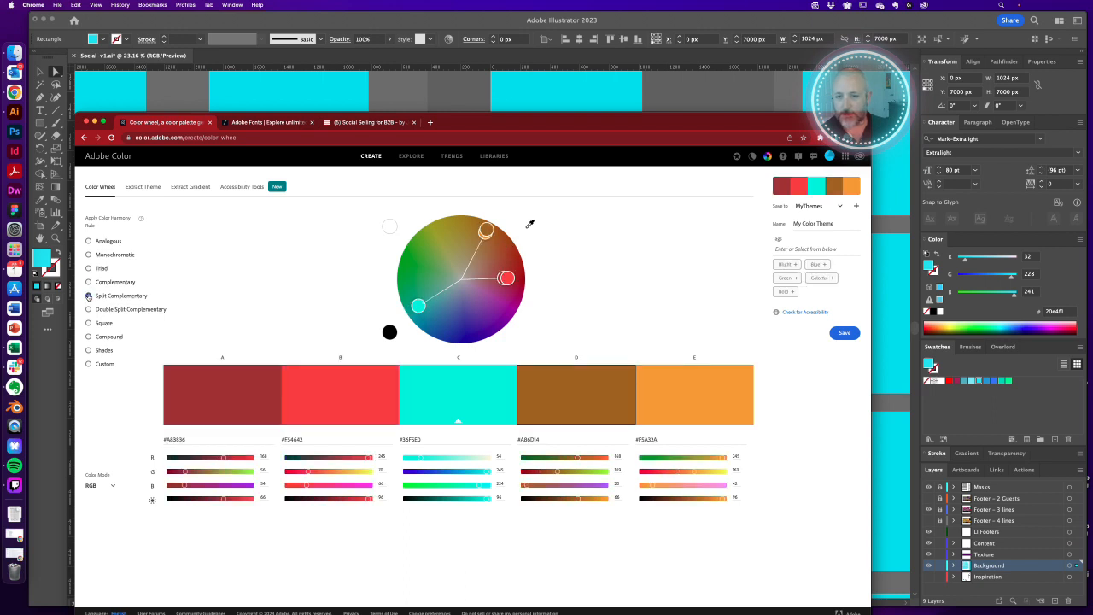
{"action": "left_click", "coordinate": [89, 242]}
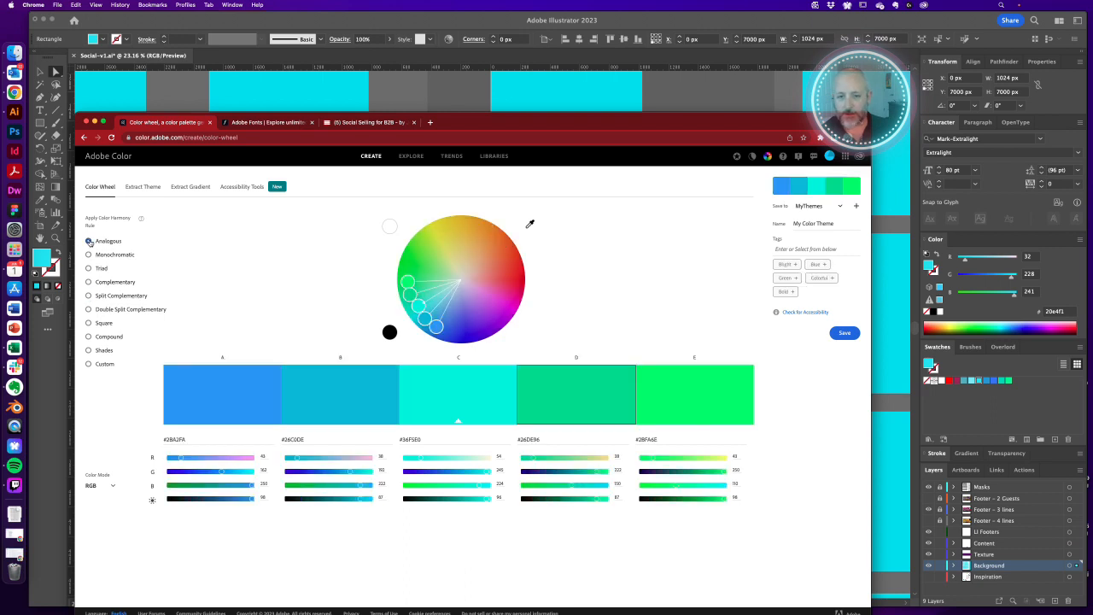
Apply the Monochromatic harmony rule, capture the five-color strip as a screenshot and place it on the tall central artboard in Illustrator.
{"action": "left_click", "coordinate": [88, 257]}
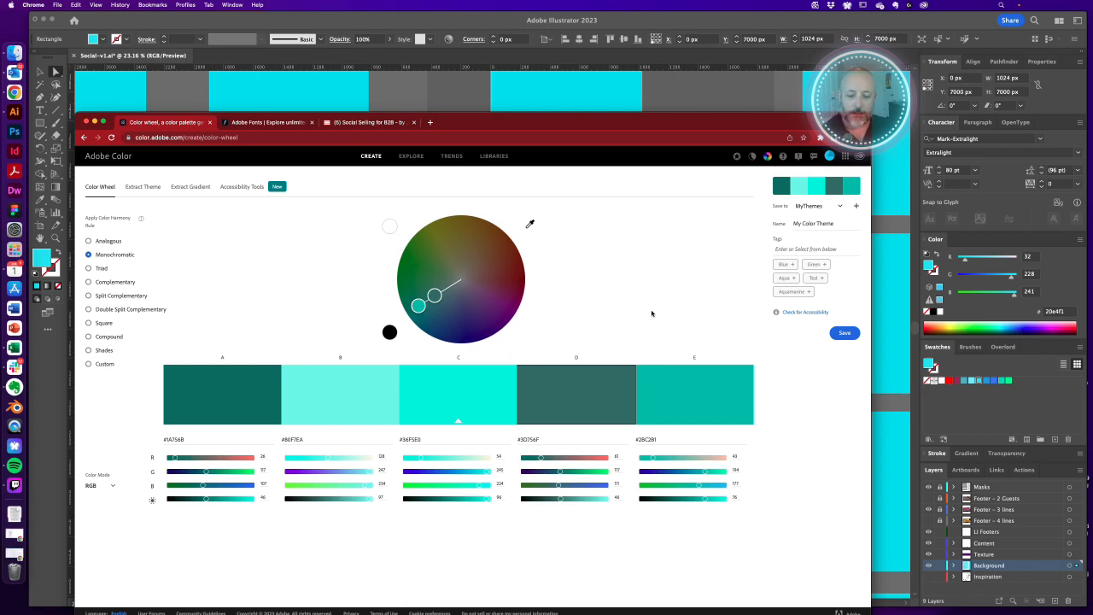
{"action": "left_click_drag", "start_coordinate": [155, 388], "coordinate": [771, 434]}
{"action": "key", "text": "super+Tab"}
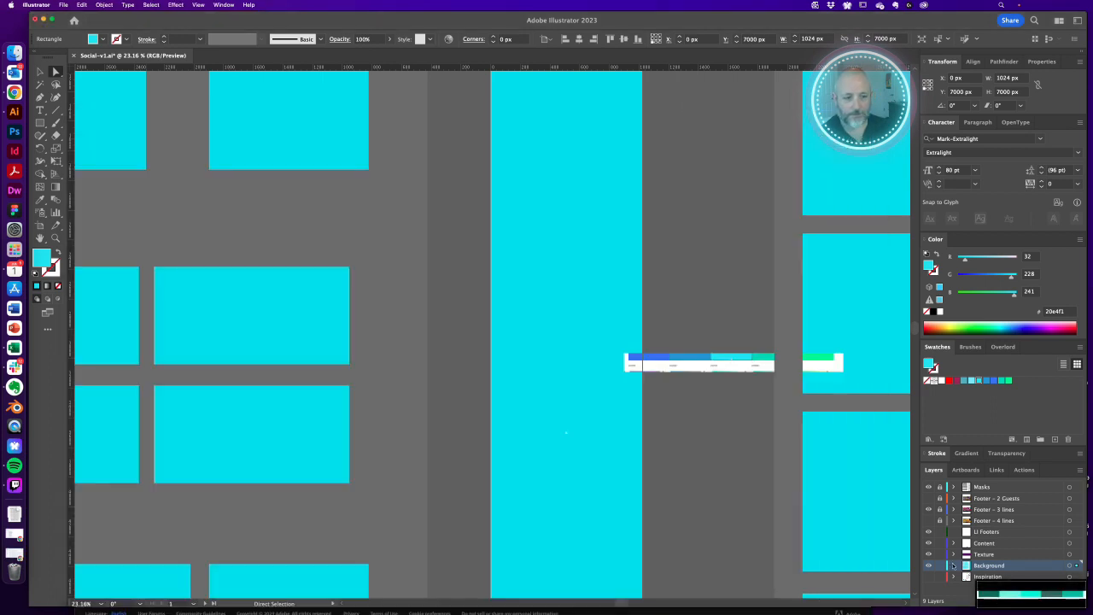
{"action": "left_click_drag", "start_coordinate": [990, 596], "coordinate": [653, 427]}
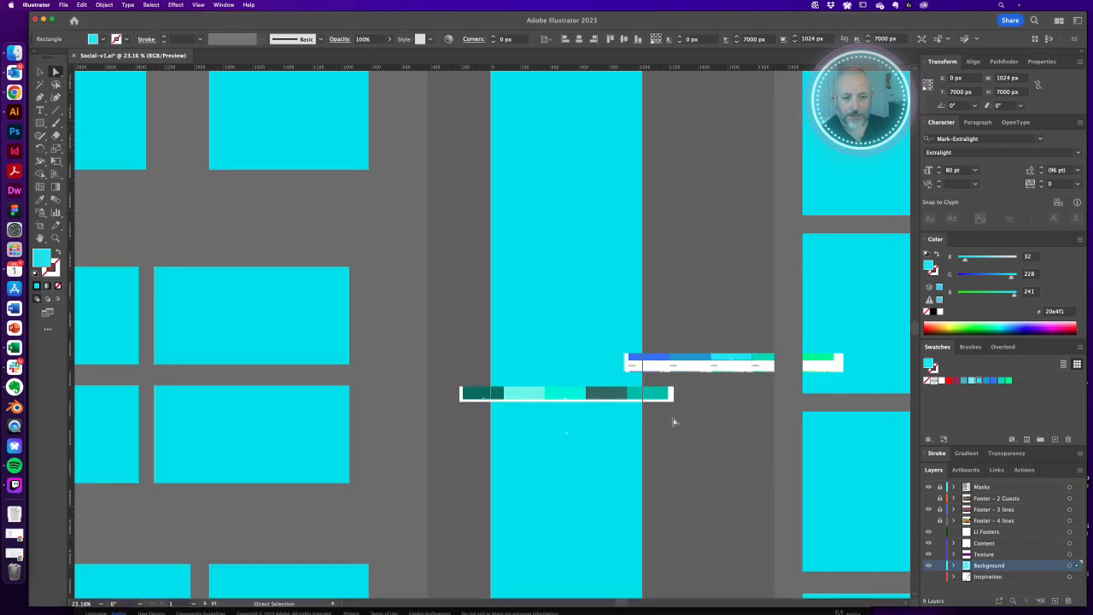
Fill all the cyan background rectangles with the bright turquoise 00F4DB sampled from the monochromatic palette strip.
{"action": "left_click", "coordinate": [673, 421]}
{"action": "left_click", "coordinate": [593, 320]}
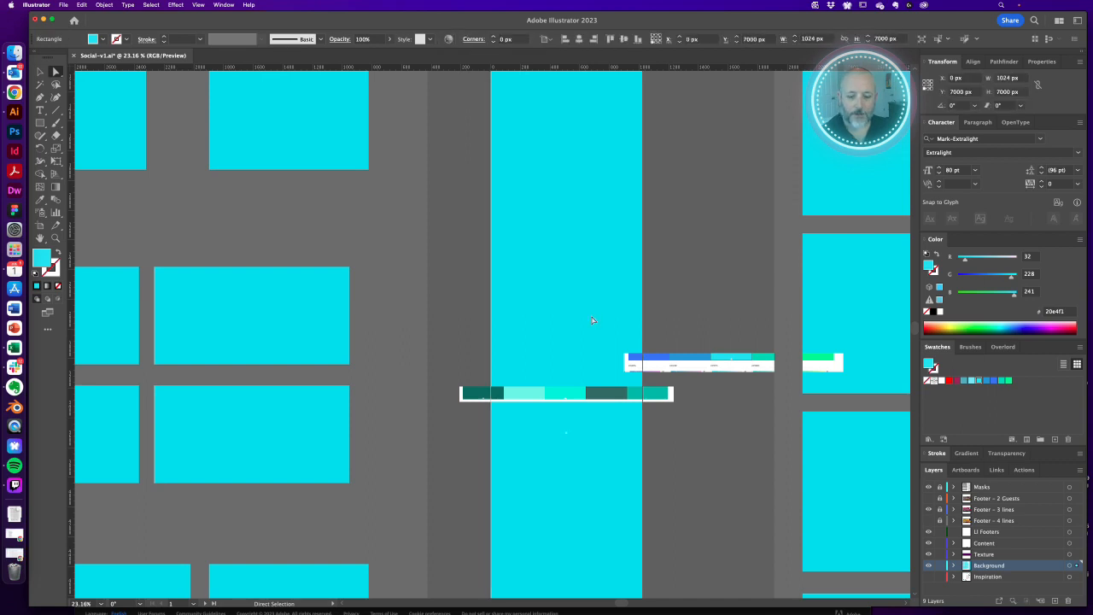
{"action": "key", "text": "i"}
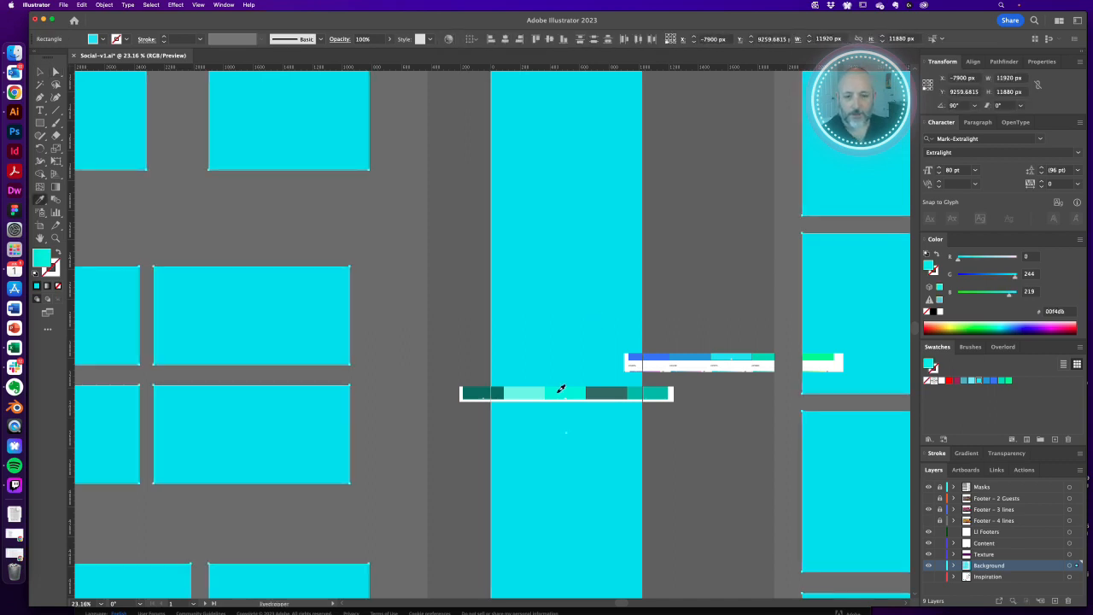
{"action": "left_click", "coordinate": [555, 393]}
Move the monochromatic palette strip above the blue-green analogous strip, across the right edge of the tall central artboard.
{"action": "key", "text": "v"}
{"action": "key", "text": "v"}
{"action": "left_click", "coordinate": [676, 301]}
{"action": "left_click_drag", "start_coordinate": [599, 392], "coordinate": [650, 410]}
{"action": "scroll", "coordinate": [649, 410], "scroll_direction": "up", "scroll_amount": 2}
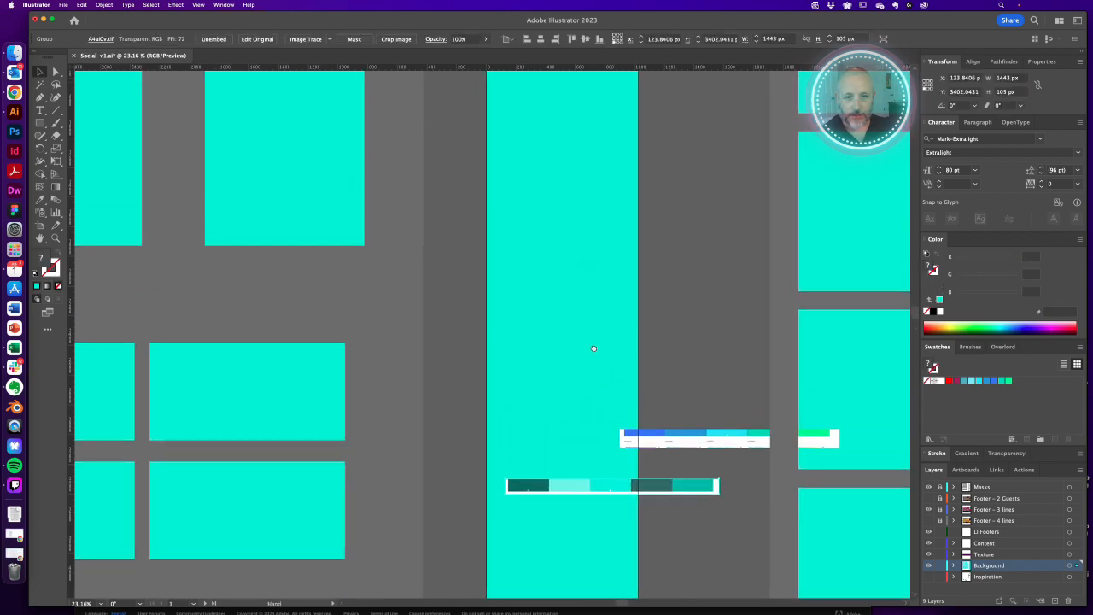
{"action": "left_click_drag", "start_coordinate": [645, 458], "coordinate": [640, 303]}
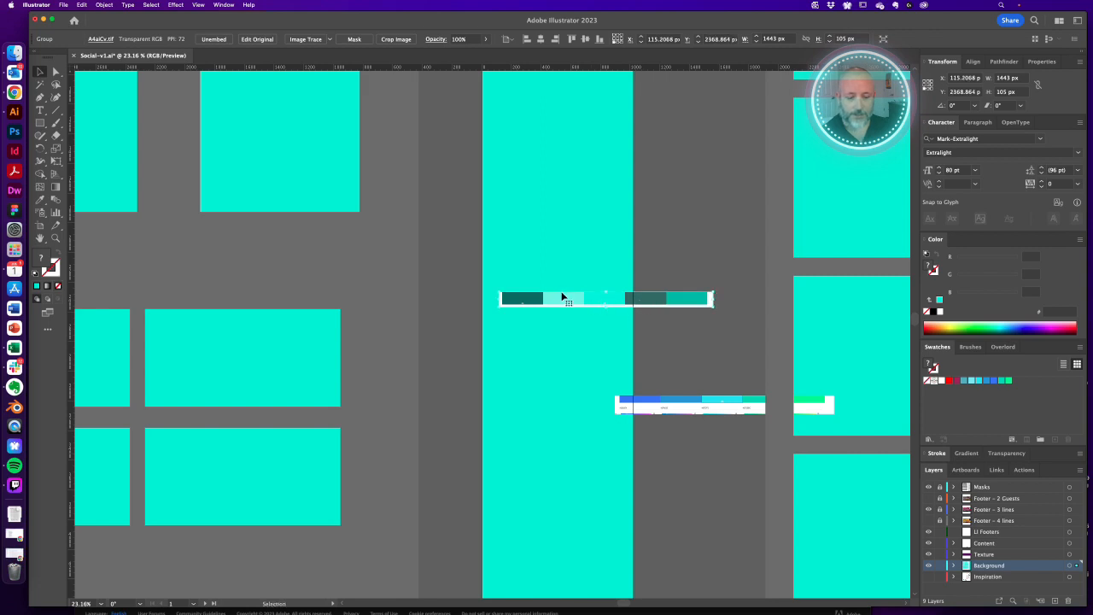
Draw a rectangle about 803 × 532 px above the monochromatic strip and fill it with its darkest green, 096A60.
{"action": "key", "text": "m"}
{"action": "left_click_drag", "start_coordinate": [499, 197], "coordinate": [620, 275]}
{"action": "key", "text": "i"}
{"action": "left_click", "coordinate": [521, 299]}
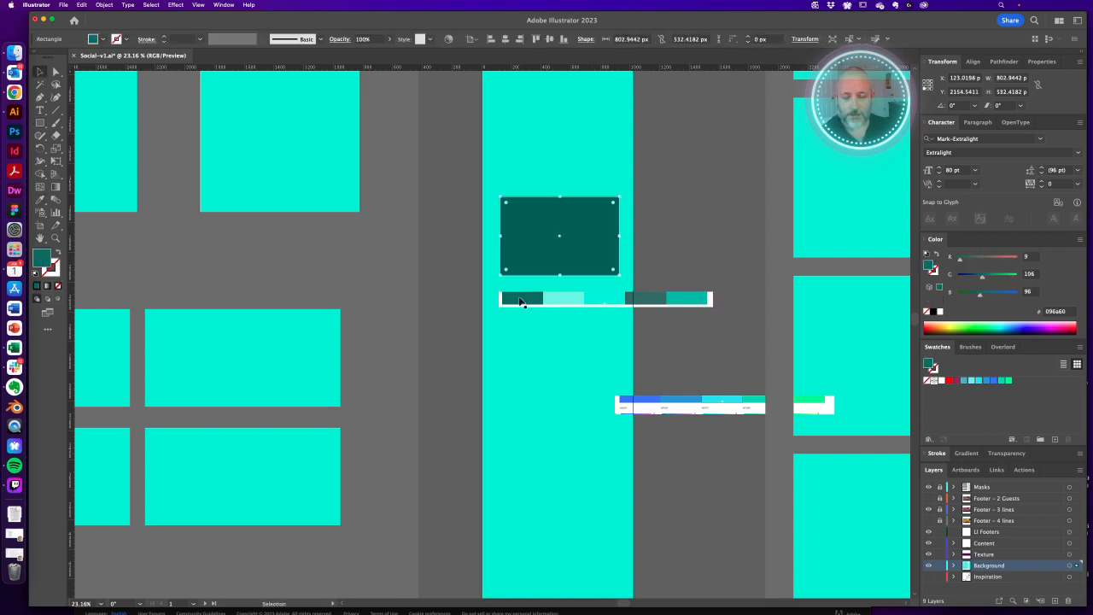
{"action": "key", "text": "super+space"}
{"action": "left_click_drag", "start_coordinate": [571, 224], "coordinate": [610, 254]}
{"action": "key", "text": "a"}
{"action": "left_click", "coordinate": [693, 265]}
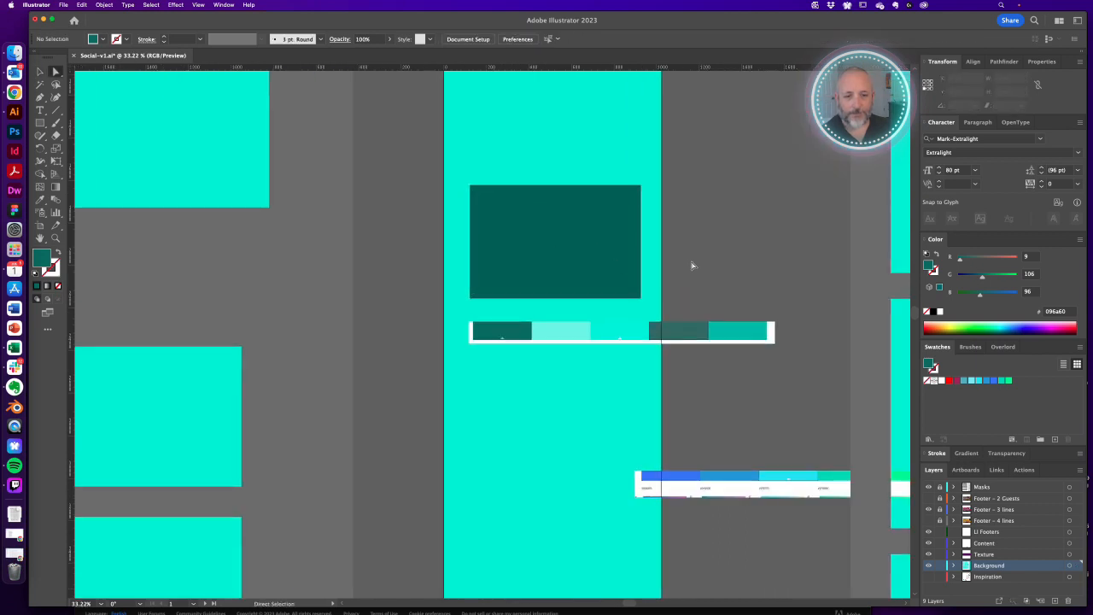
Draw a thin vertical bar about 12 × 506 px over the dark green rectangle's left part and fill it with the crimson swatch.
{"action": "key", "text": "m"}
{"action": "left_click_drag", "start_coordinate": [484, 166], "coordinate": [487, 271]}
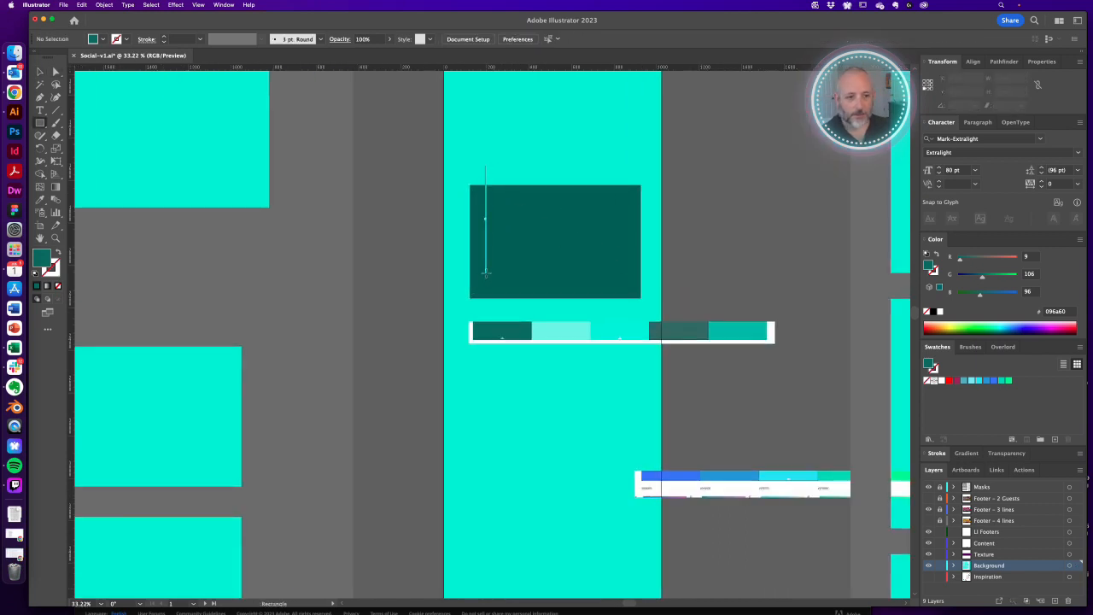
{"action": "left_click", "coordinate": [956, 381]}
{"action": "key", "text": "super+space"}
{"action": "left_click_drag", "start_coordinate": [475, 210], "coordinate": [514, 233]}
{"action": "key", "text": "v"}
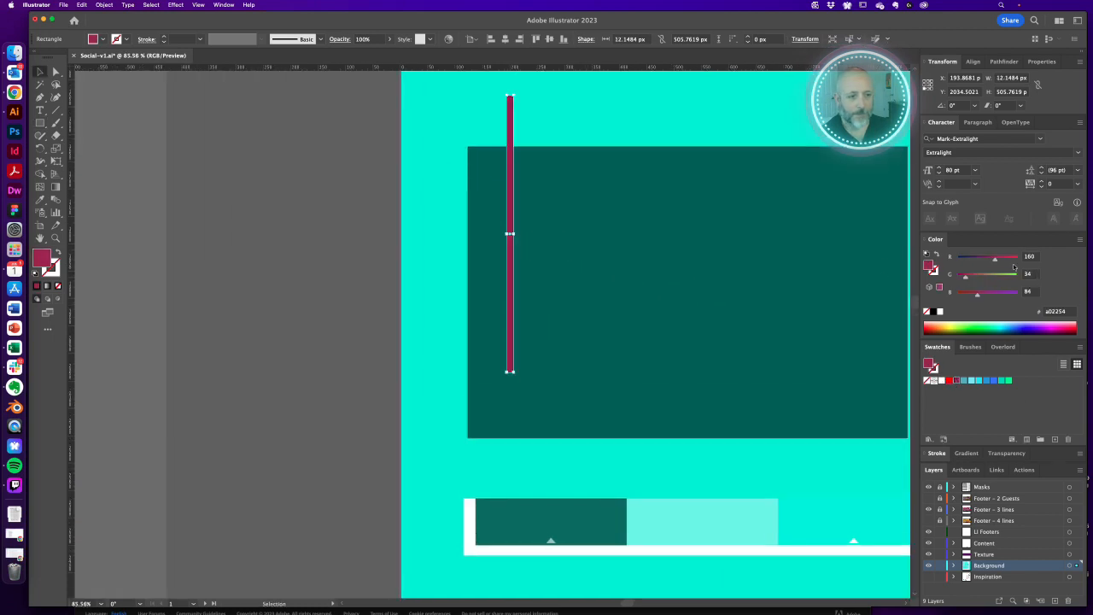
Try the brighter crimson C72254 and the magenta C700FF as the vertical bar's fill.
{"action": "left_click_drag", "start_coordinate": [997, 262], "coordinate": [1008, 262]}
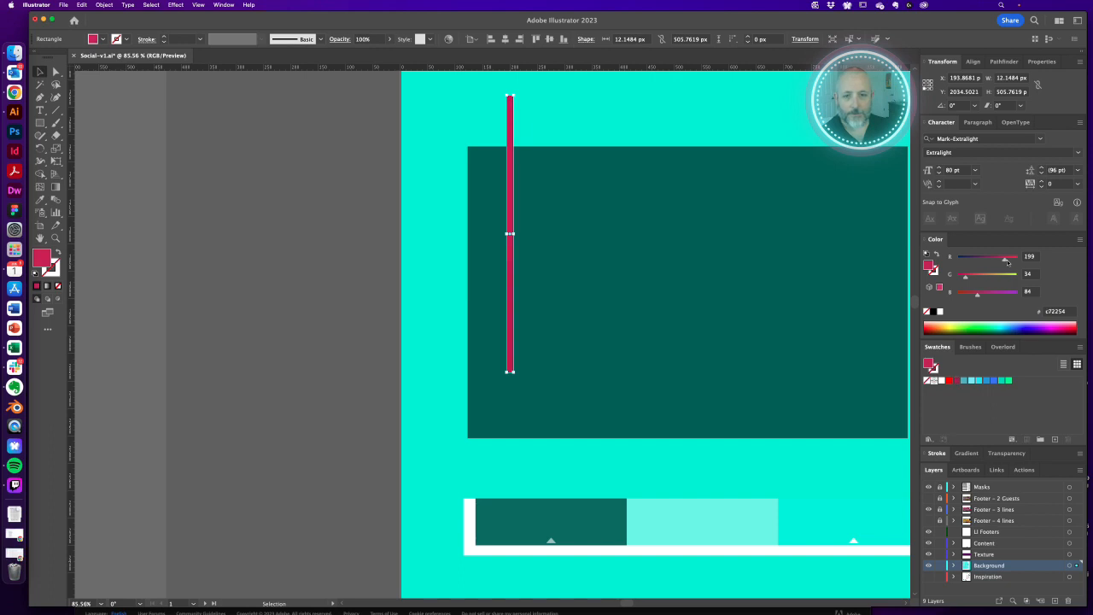
{"action": "key", "text": "a"}
{"action": "left_click", "coordinate": [295, 272]}
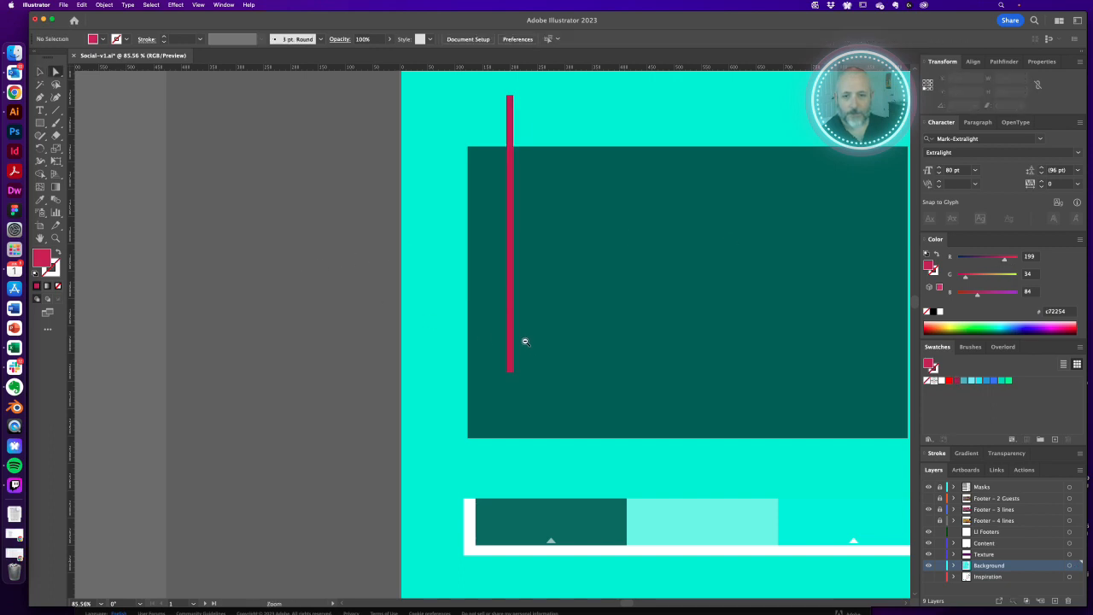
{"action": "left_click", "coordinate": [509, 316]}
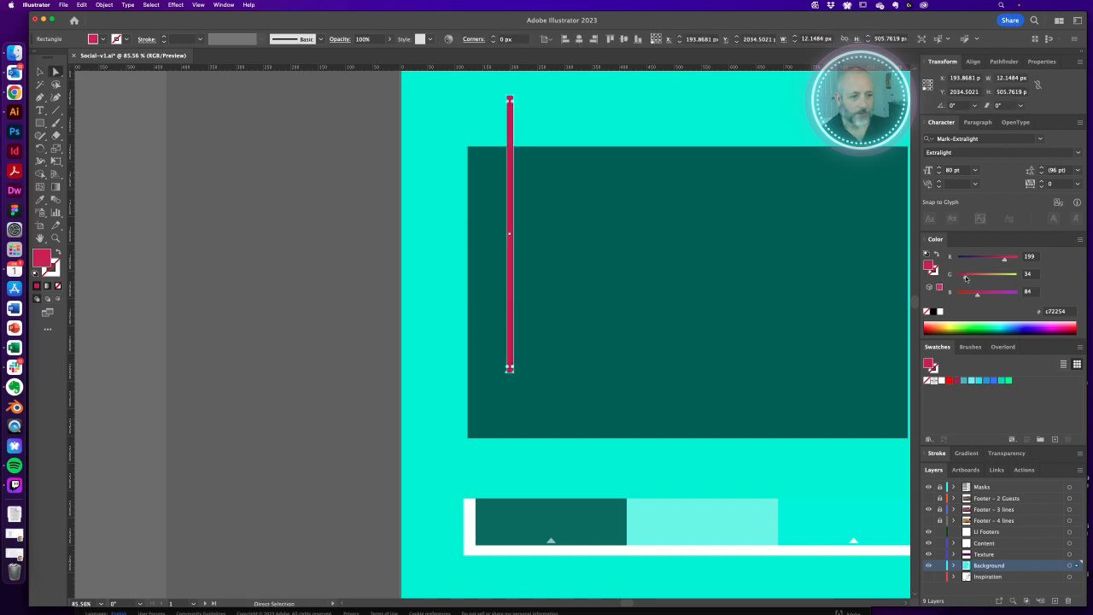
{"action": "left_click_drag", "start_coordinate": [965, 278], "coordinate": [1013, 295]}
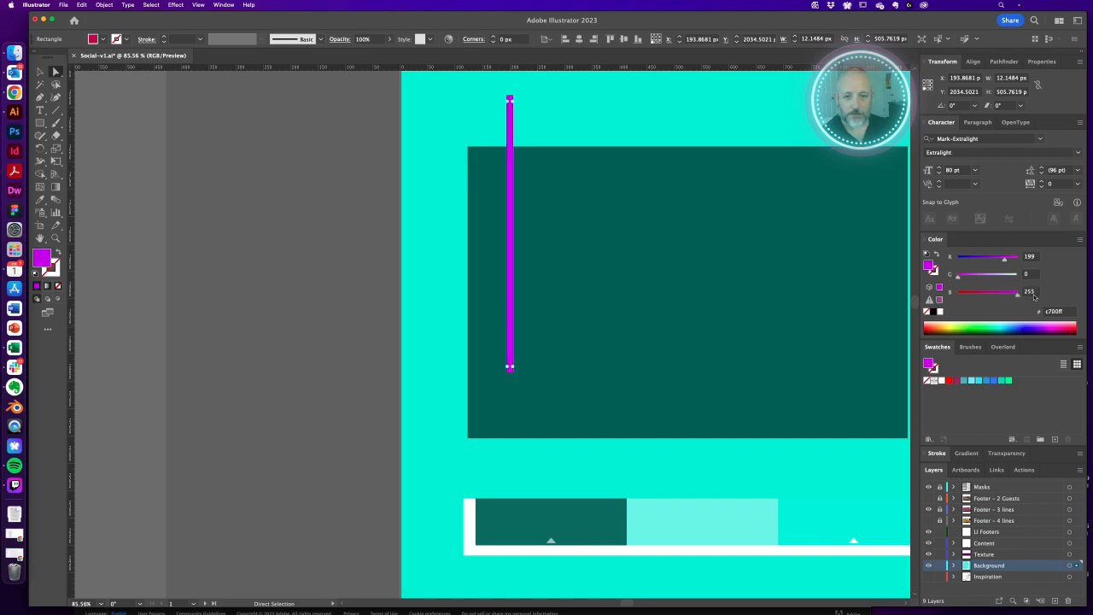
{"action": "left_click", "coordinate": [347, 266]}
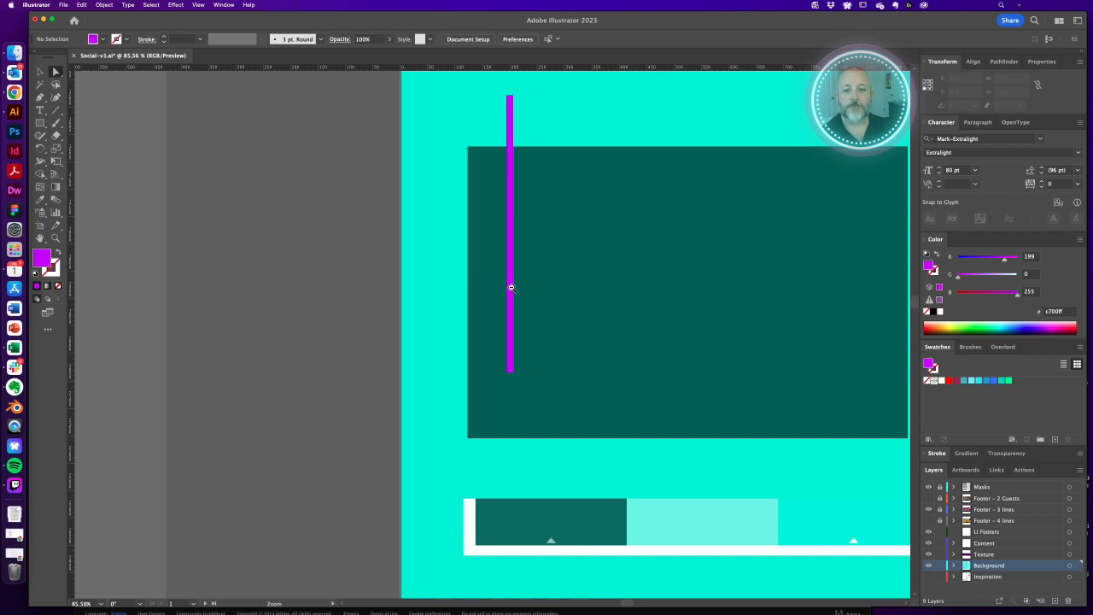
Set the vertical bar's fill to pure yellow, FFFF00.
{"action": "key", "text": "super+minus"}
{"action": "left_click", "coordinate": [490, 297]}
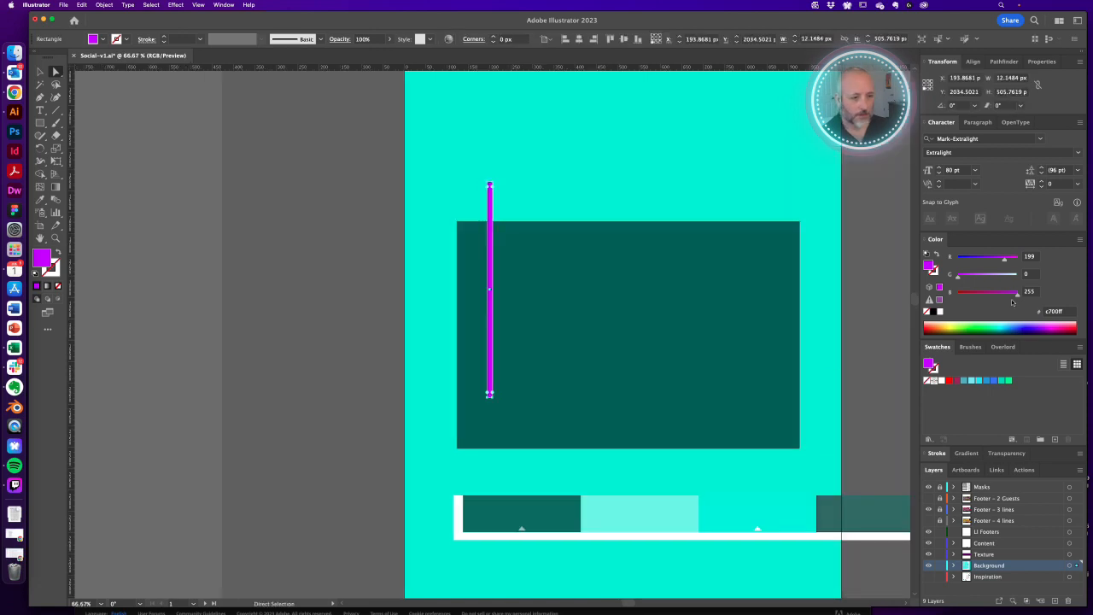
{"action": "left_click_drag", "start_coordinate": [1017, 296], "coordinate": [956, 295]}
{"action": "left_click_drag", "start_coordinate": [999, 258], "coordinate": [1021, 258]}
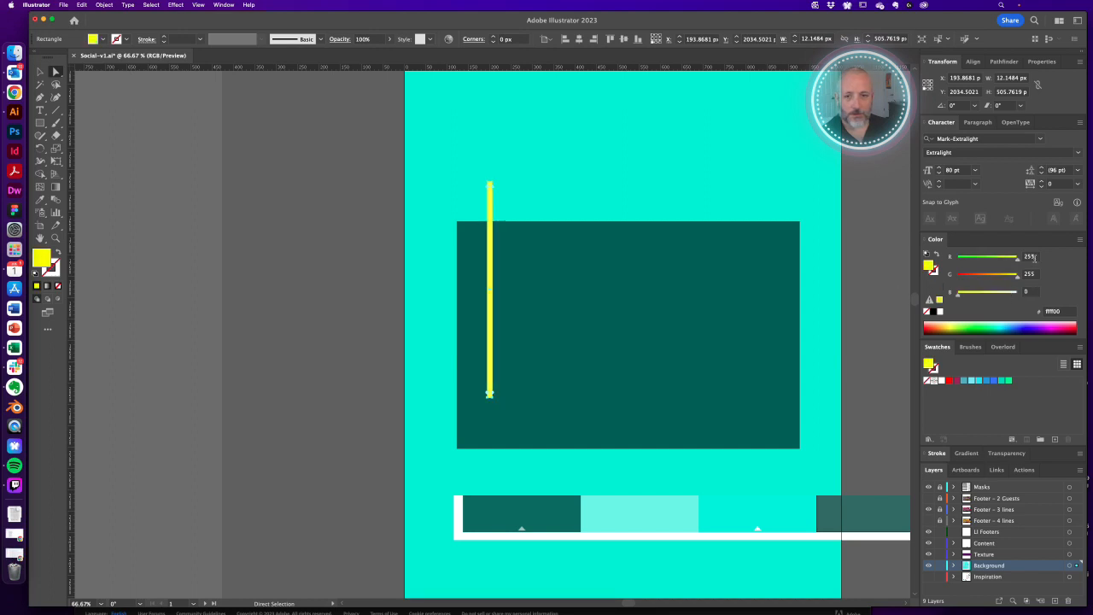
{"action": "left_click", "coordinate": [378, 315]}
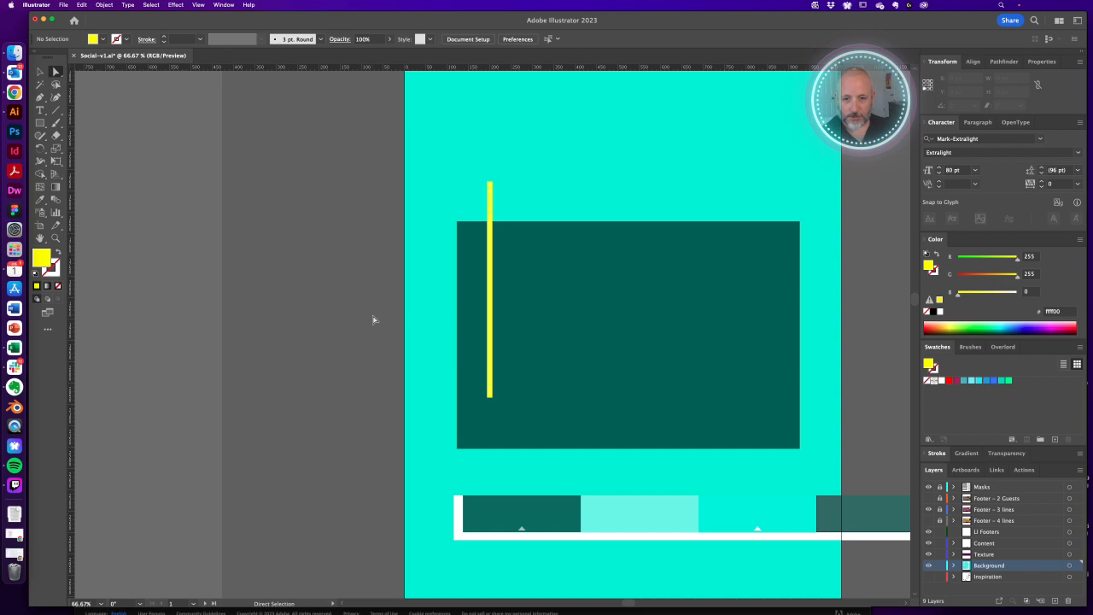
Select all unused swatches and delete them from the document.
{"action": "left_click_drag", "start_coordinate": [555, 360], "coordinate": [435, 299]}
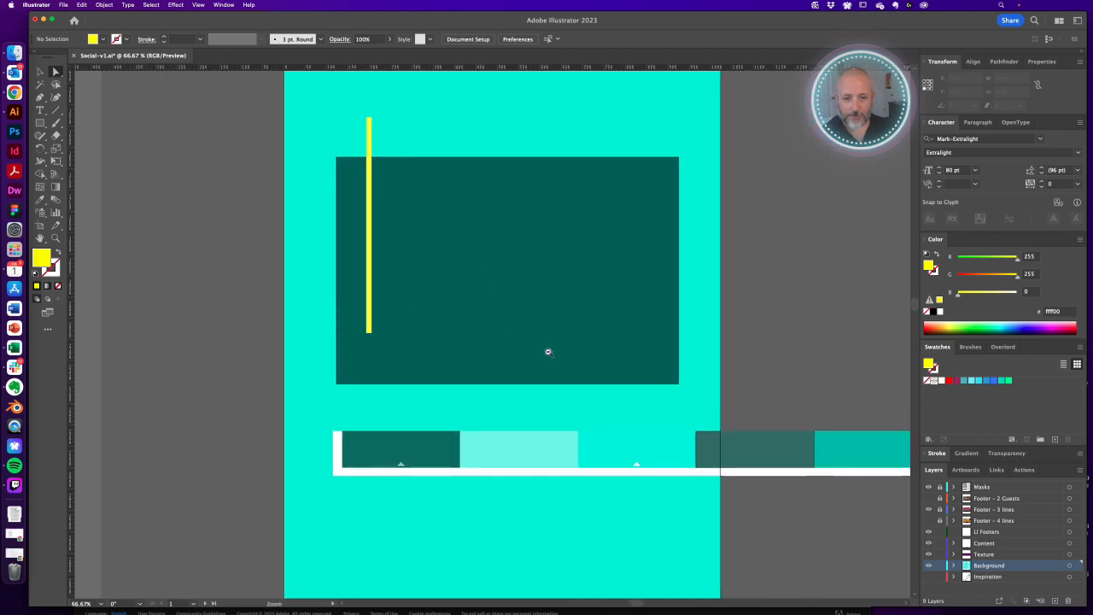
{"action": "left_click", "coordinate": [549, 352], "text": "alt+super"}
{"action": "left_click", "coordinate": [1081, 347]}
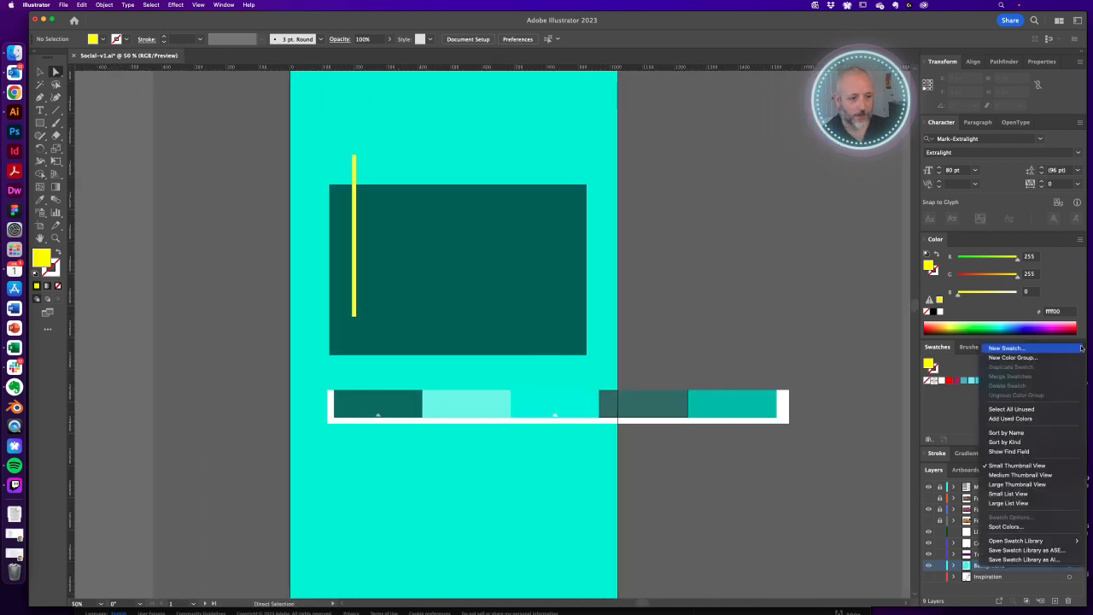
{"action": "left_click", "coordinate": [1024, 411]}
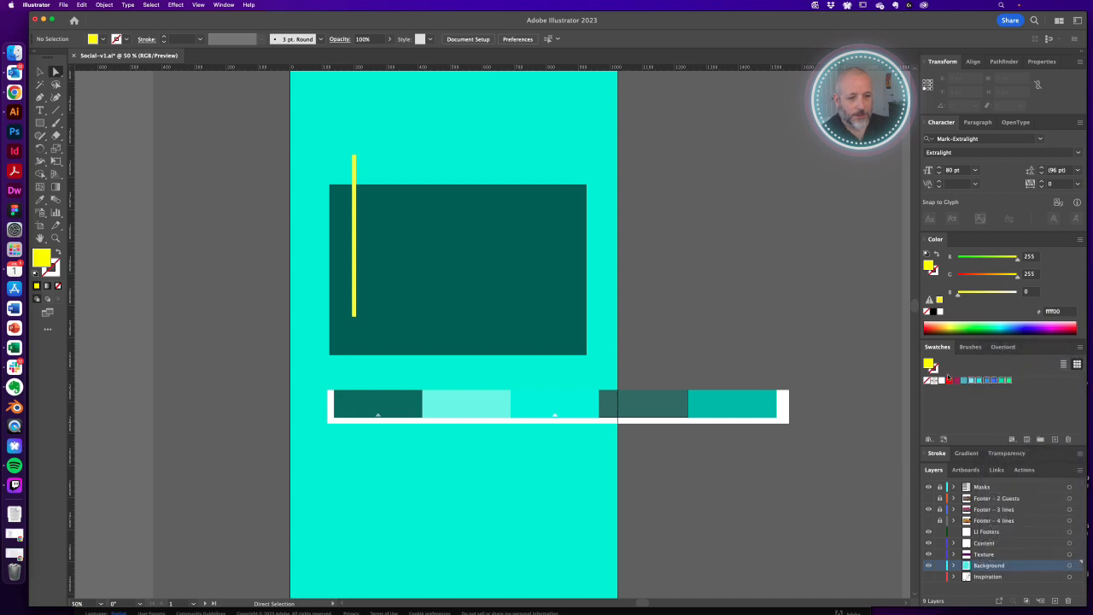
{"action": "left_click", "coordinate": [1067, 439]}
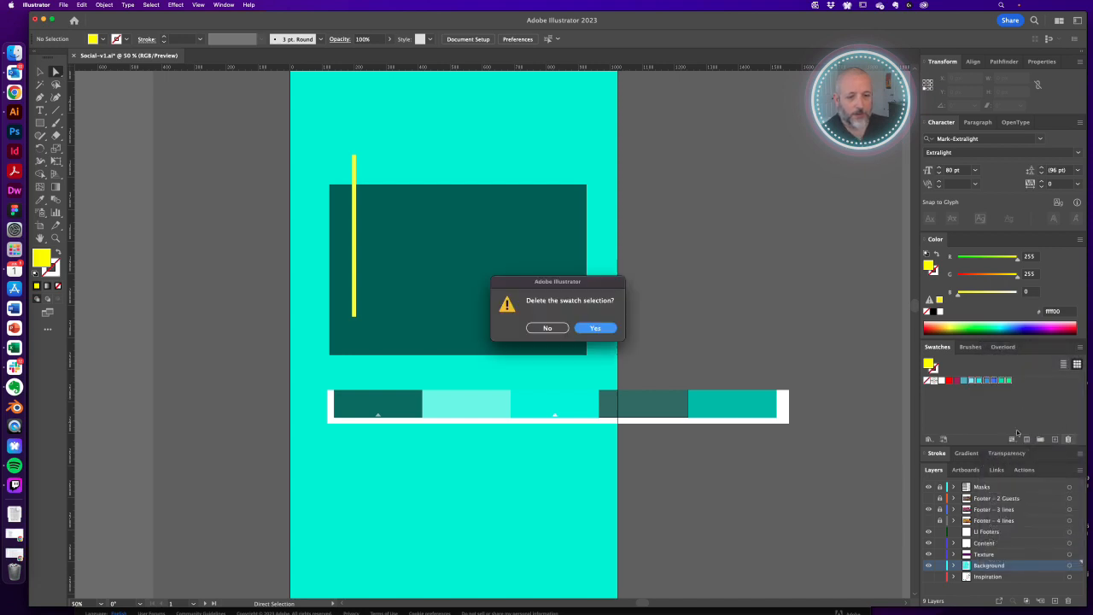
{"action": "left_click", "coordinate": [595, 329]}
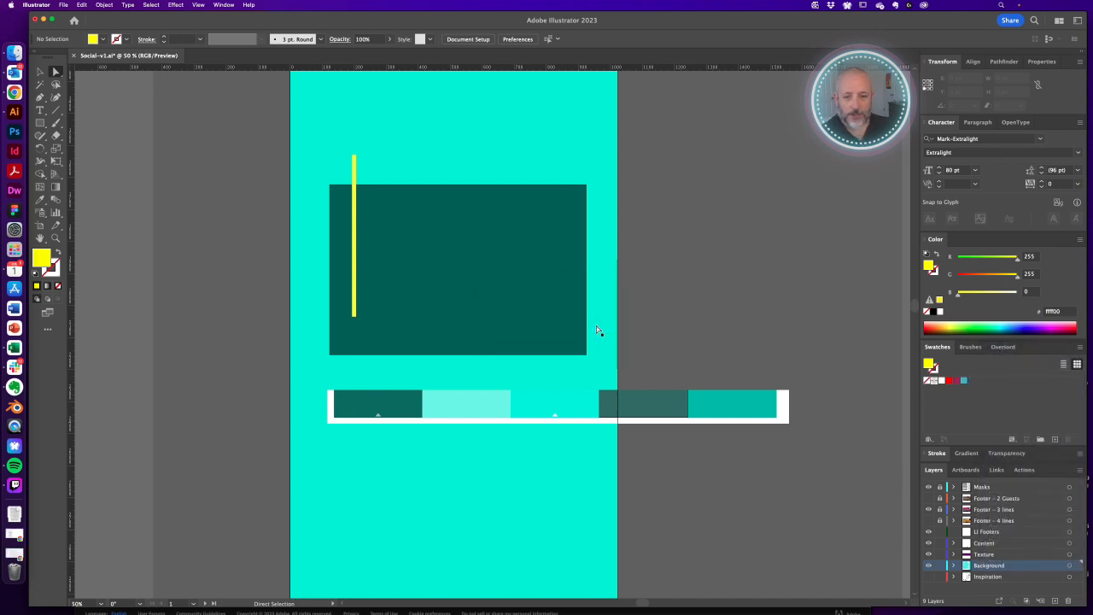
Sample the bright turquoise, 6AF6E6, 316A63 and 00BBA7 from the monochromatic palette strip and add each one as a swatch.
{"action": "key", "text": "i"}
{"action": "left_click", "coordinate": [572, 400]}
{"action": "left_click_drag", "start_coordinate": [931, 266], "coordinate": [981, 387]}
{"action": "left_click", "coordinate": [487, 397]}
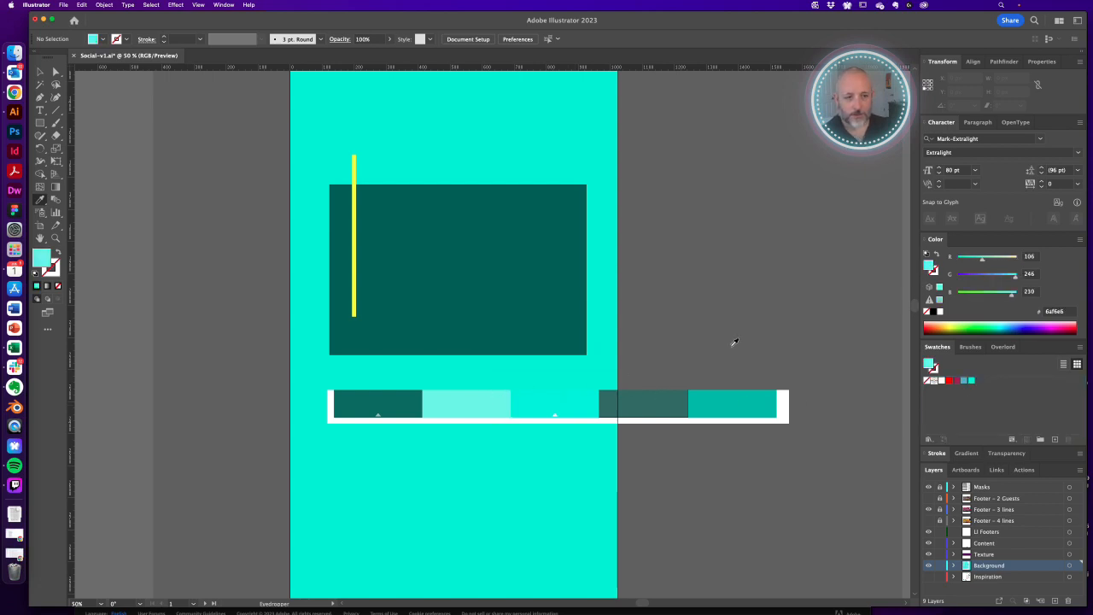
{"action": "left_click_drag", "start_coordinate": [930, 265], "coordinate": [980, 386]}
{"action": "left_click", "coordinate": [657, 392]}
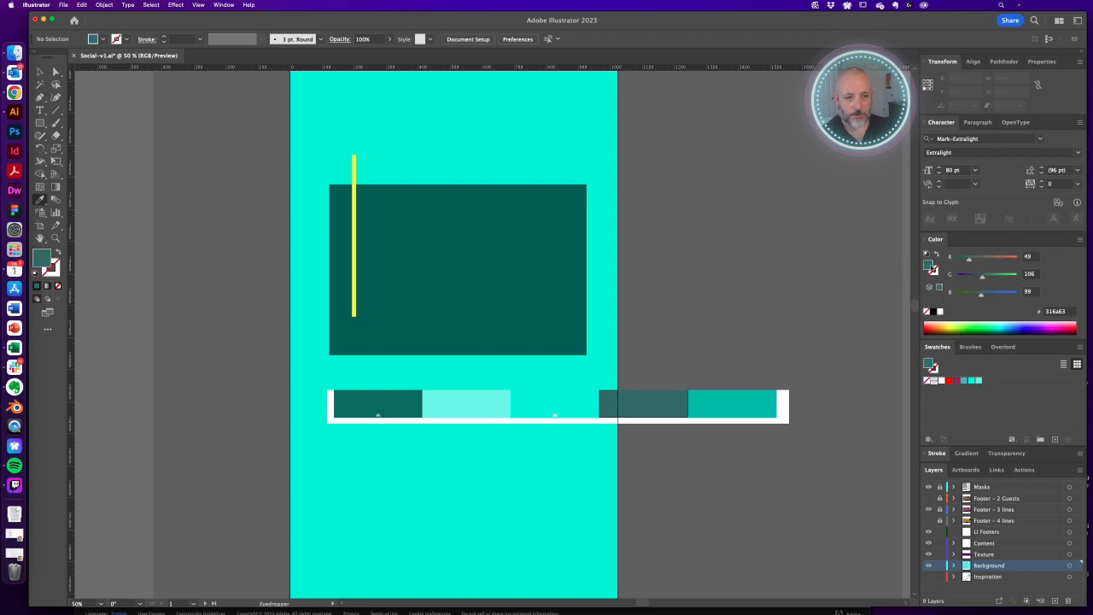
{"action": "left_click_drag", "start_coordinate": [929, 265], "coordinate": [985, 391]}
{"action": "left_click", "coordinate": [754, 407]}
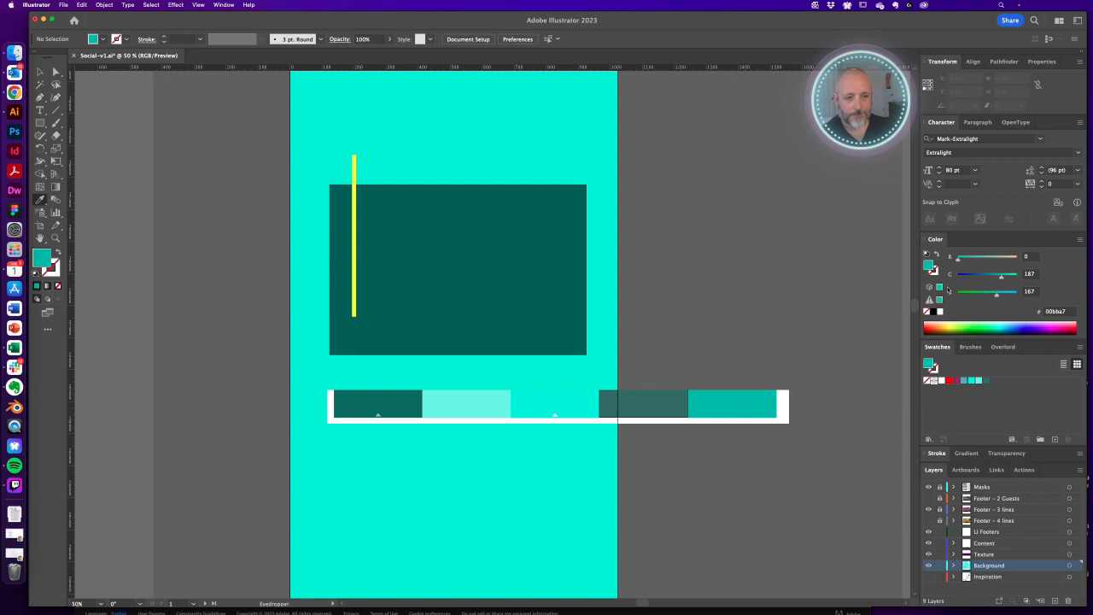
{"action": "left_click_drag", "start_coordinate": [932, 270], "coordinate": [994, 386]}
Sample the yellow of the vertical bar and add it as a swatch.
{"action": "left_click", "coordinate": [355, 239]}
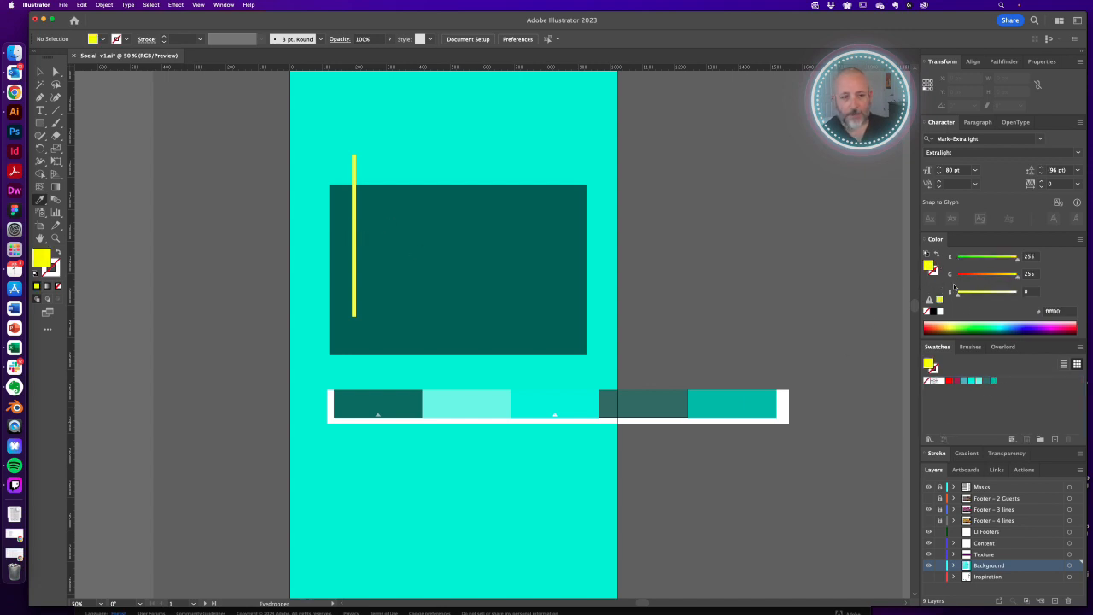
{"action": "left_click_drag", "start_coordinate": [929, 267], "coordinate": [1006, 386]}
{"action": "key", "text": "a"}
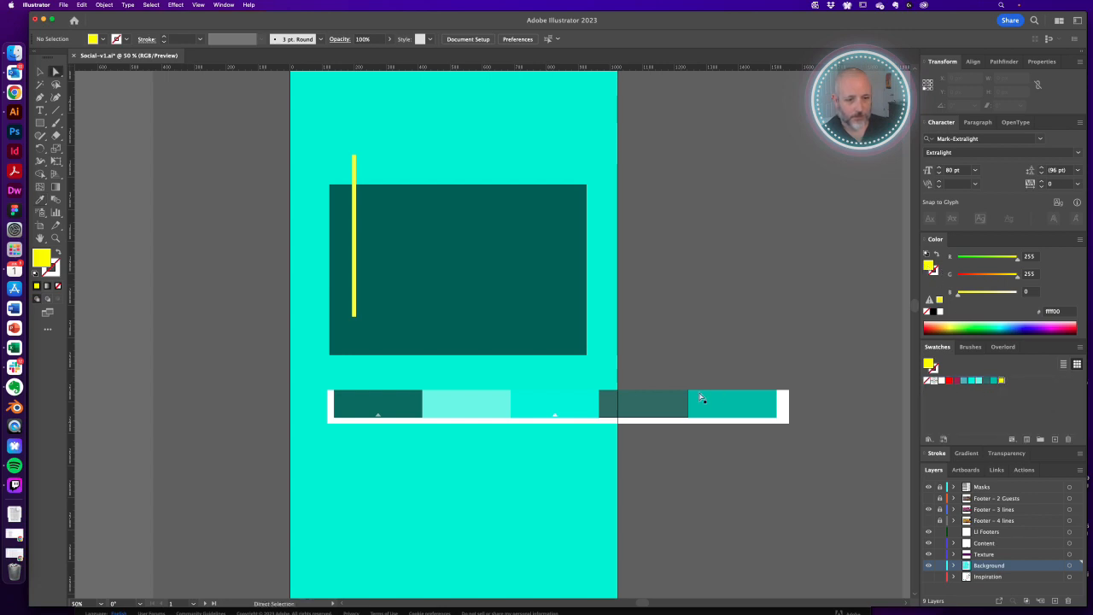
Duplicate the yellow bar to the right at intervals of about 52 px, keeping two copies and undoing the extra one.
{"action": "key", "text": "v"}
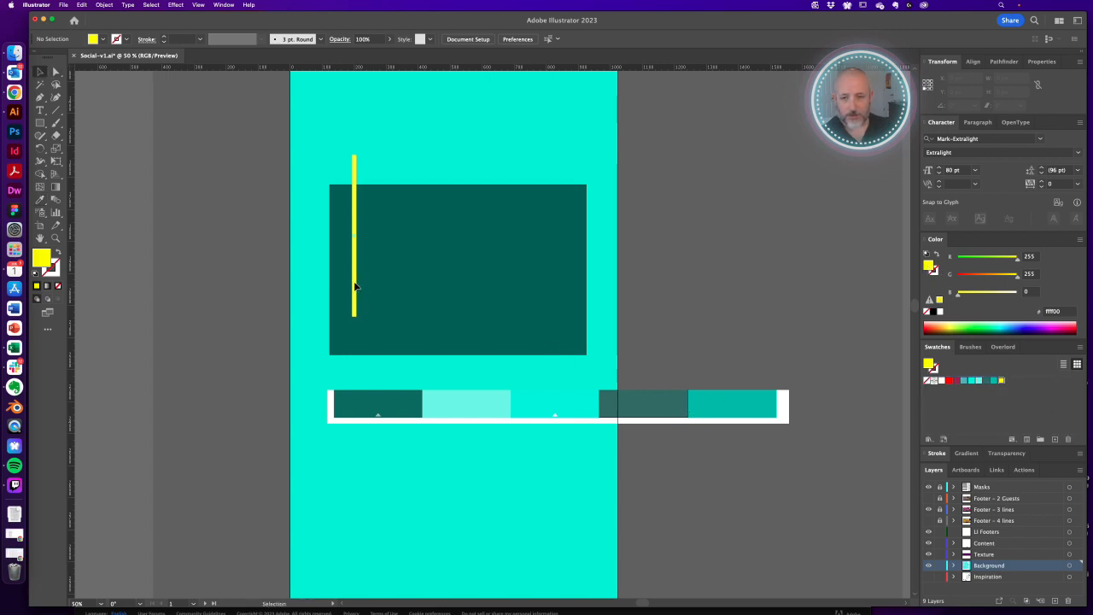
{"action": "left_click_drag", "start_coordinate": [357, 286], "coordinate": [371, 288]}
{"action": "key", "text": "super+d"}
{"action": "key", "text": "super+d"}
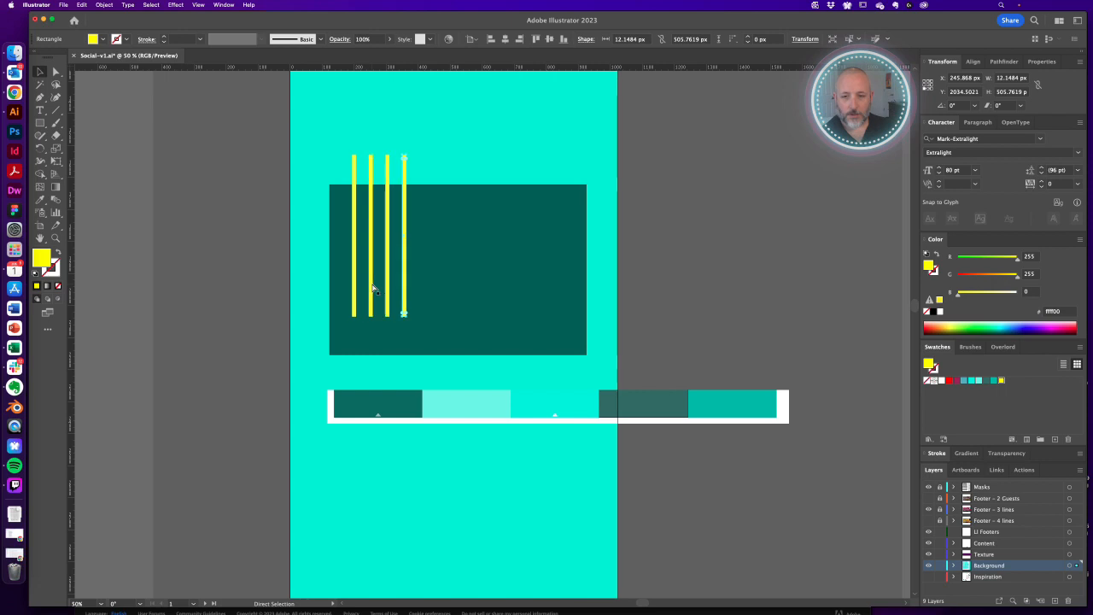
{"action": "key", "text": "super+z"}
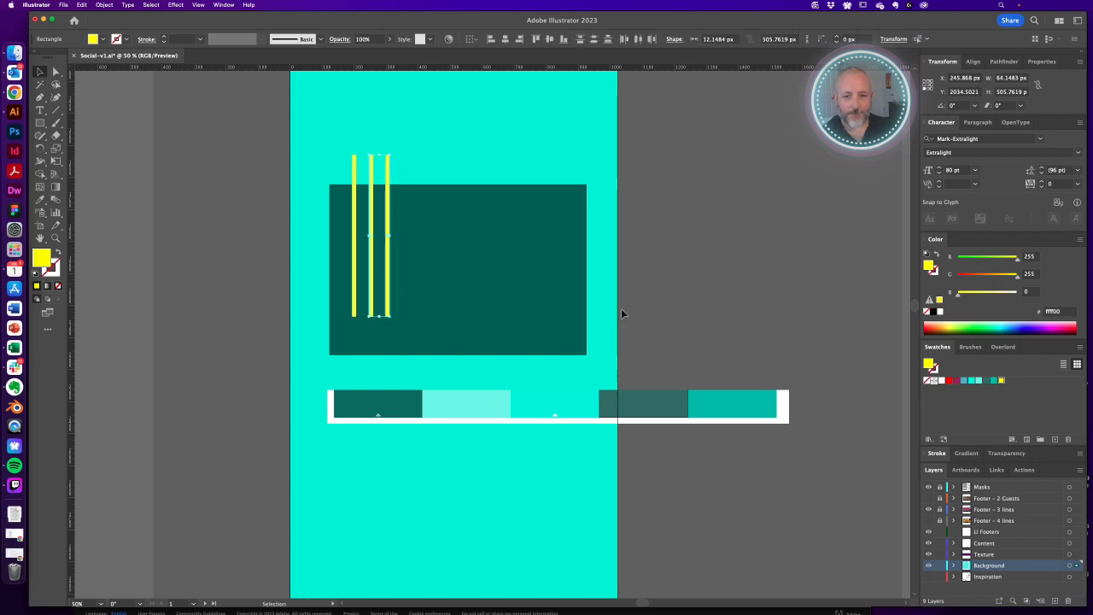
{"action": "left_click", "coordinate": [621, 308]}
Fill the middle vertical bar with the crimson swatch and adjust its color to the deep blue 2322CC.
{"action": "left_click", "coordinate": [371, 307]}
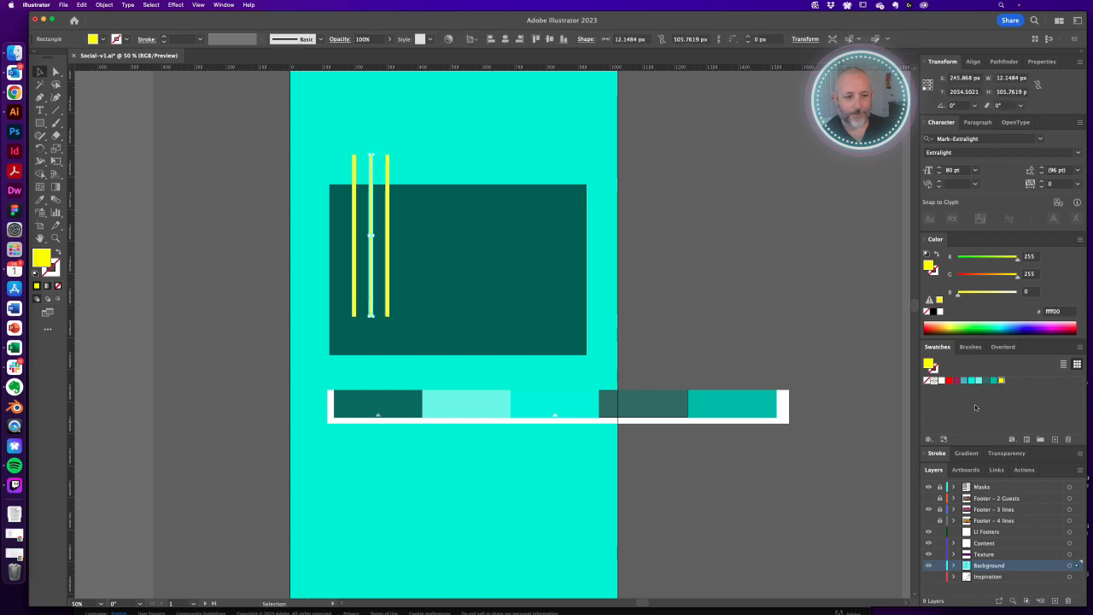
{"action": "left_click", "coordinate": [956, 380]}
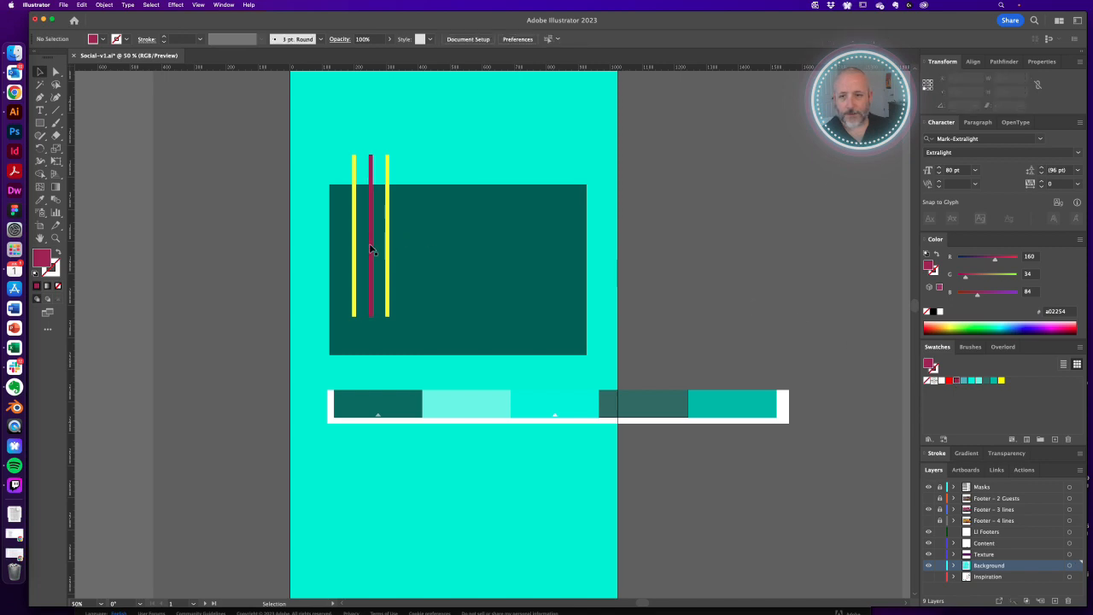
{"action": "left_click_drag", "start_coordinate": [976, 295], "coordinate": [995, 295]}
{"action": "left_click_drag", "start_coordinate": [995, 258], "coordinate": [967, 262]}
{"action": "left_click_drag", "start_coordinate": [994, 295], "coordinate": [996, 295]}
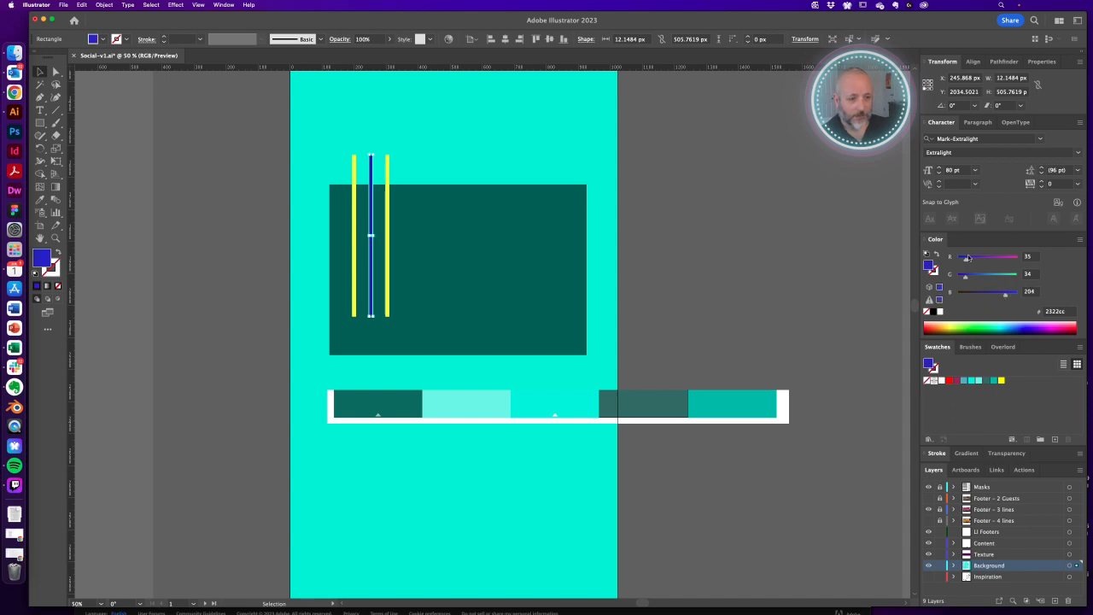
Shift the middle vertical bar's fill to the purple 4C22CC by raising its red value to 76.
{"action": "left_click_drag", "start_coordinate": [966, 261], "coordinate": [969, 261]}
{"action": "key", "text": "a"}
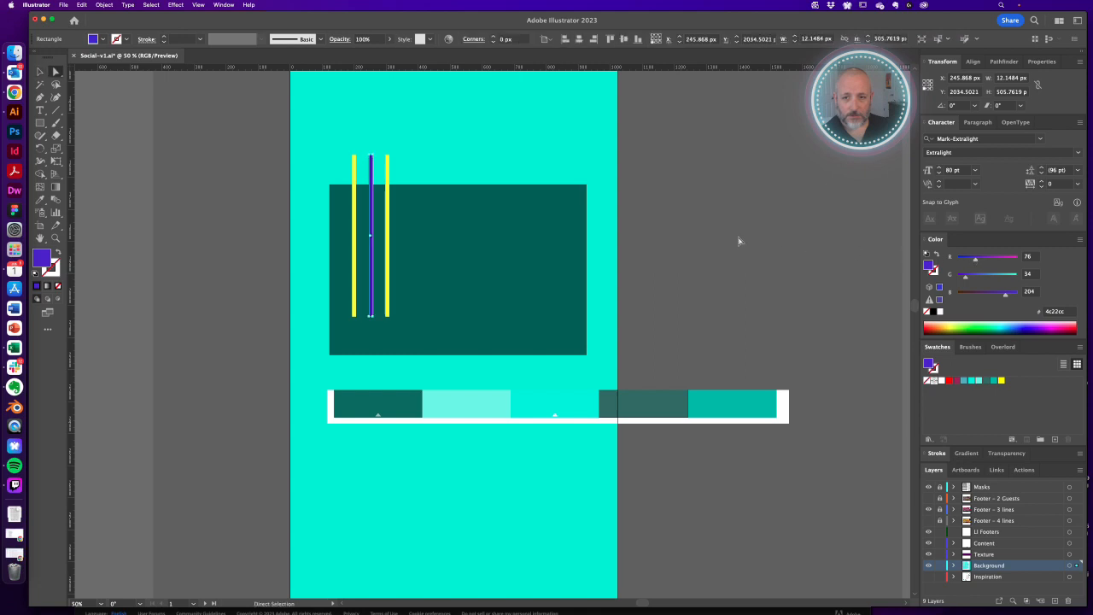
{"action": "left_click", "coordinate": [740, 240]}
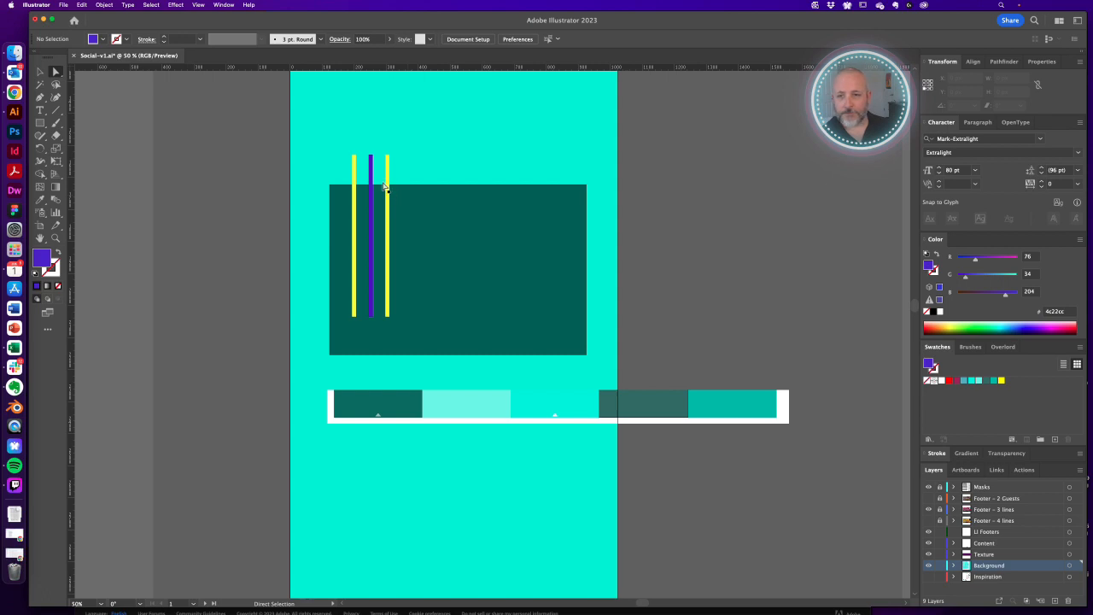
Change the third vertical bar's fill from yellow to the orange FFB600 by lowering its green value to 182.
{"action": "left_click_drag", "start_coordinate": [344, 173], "coordinate": [355, 194]}
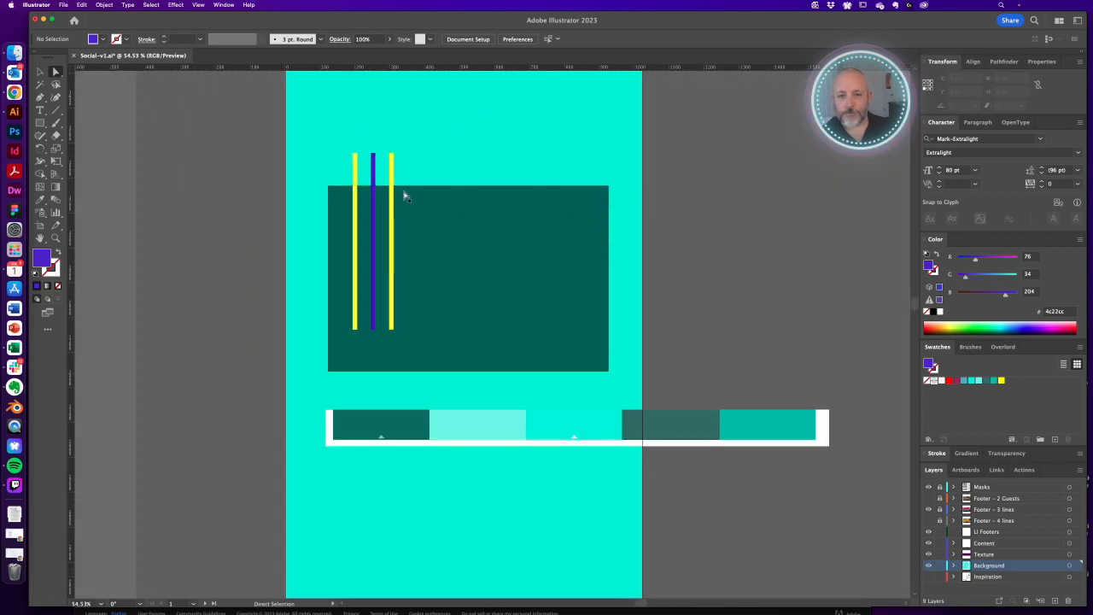
{"action": "left_click", "coordinate": [392, 195]}
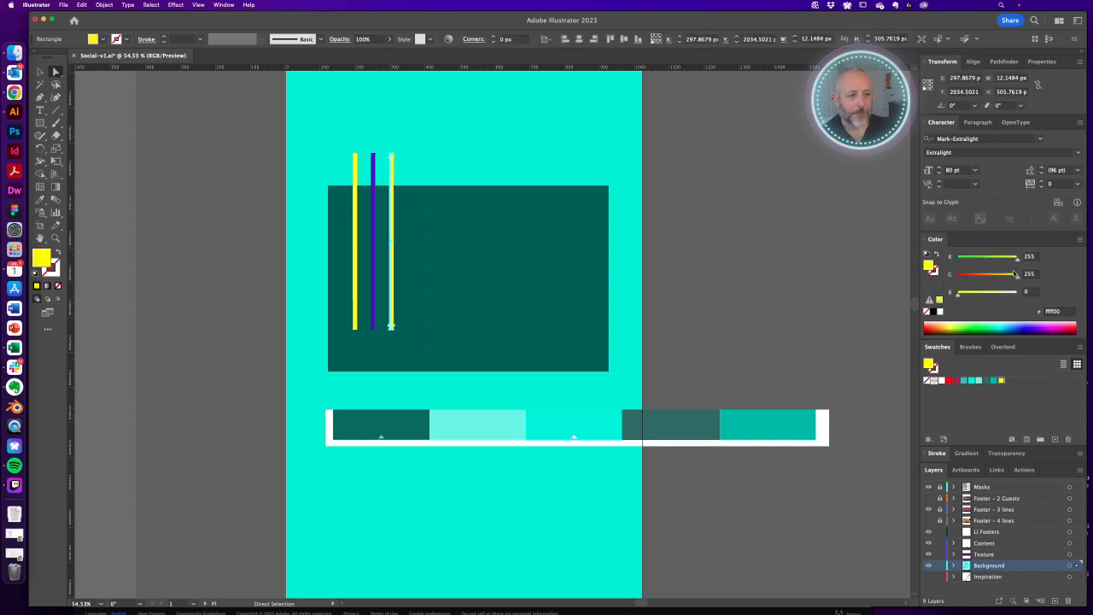
{"action": "mouse_move", "coordinate": [1014, 278]}
{"action": "left_mouse_down"}
{"action": "mouse_move", "coordinate": [960, 277]}
{"action": "mouse_move", "coordinate": [1000, 277]}
{"action": "left_mouse_up"}
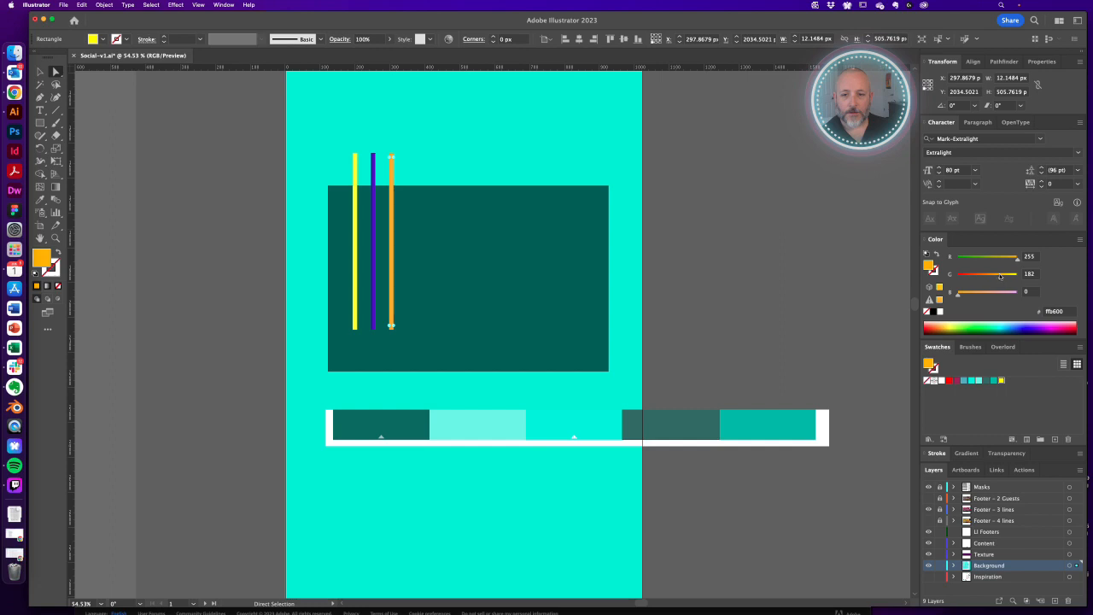
{"action": "left_click", "coordinate": [728, 266]}
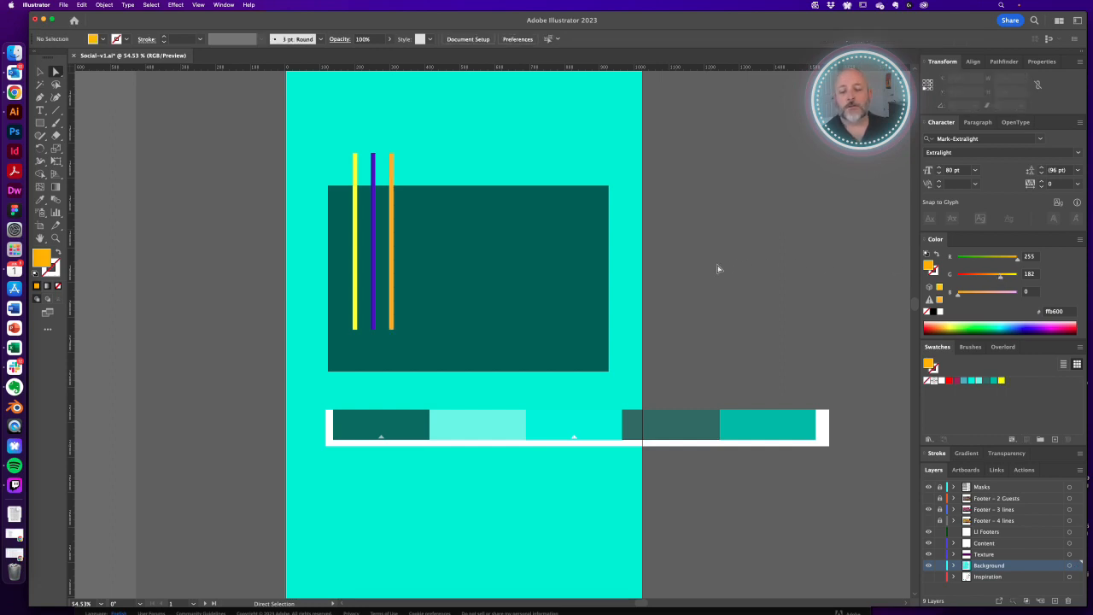
{"action": "left_click", "coordinate": [401, 205]}
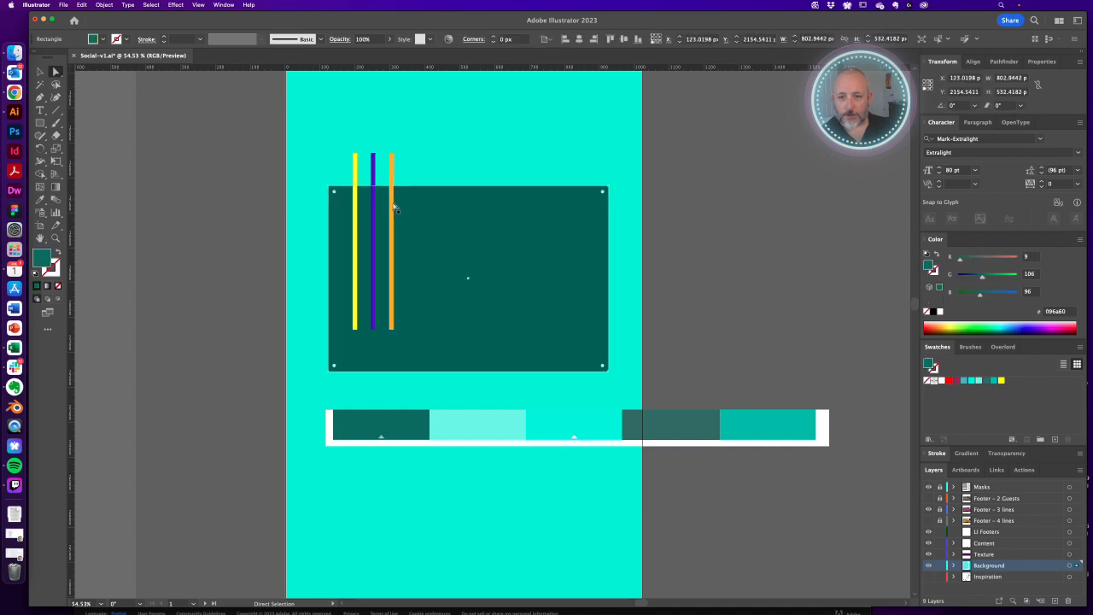
{"action": "left_click", "coordinate": [394, 171]}
{"action": "left_click", "coordinate": [407, 172]}
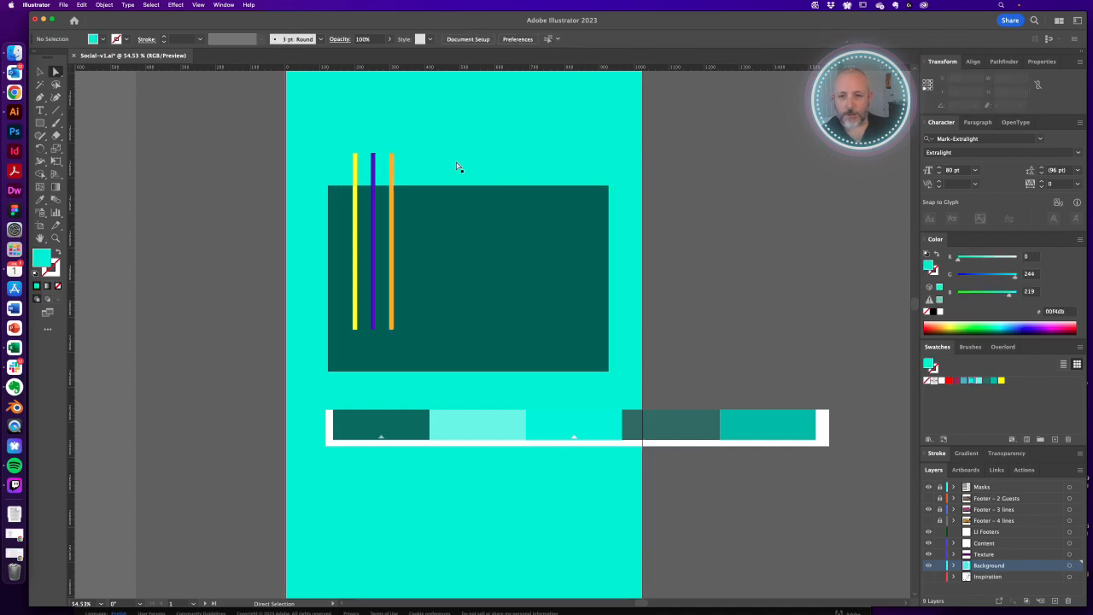
Add the middle bar's purple as a swatch, darken its fill to 4C228D, and add that shade as another swatch.
{"action": "left_click", "coordinate": [374, 179]}
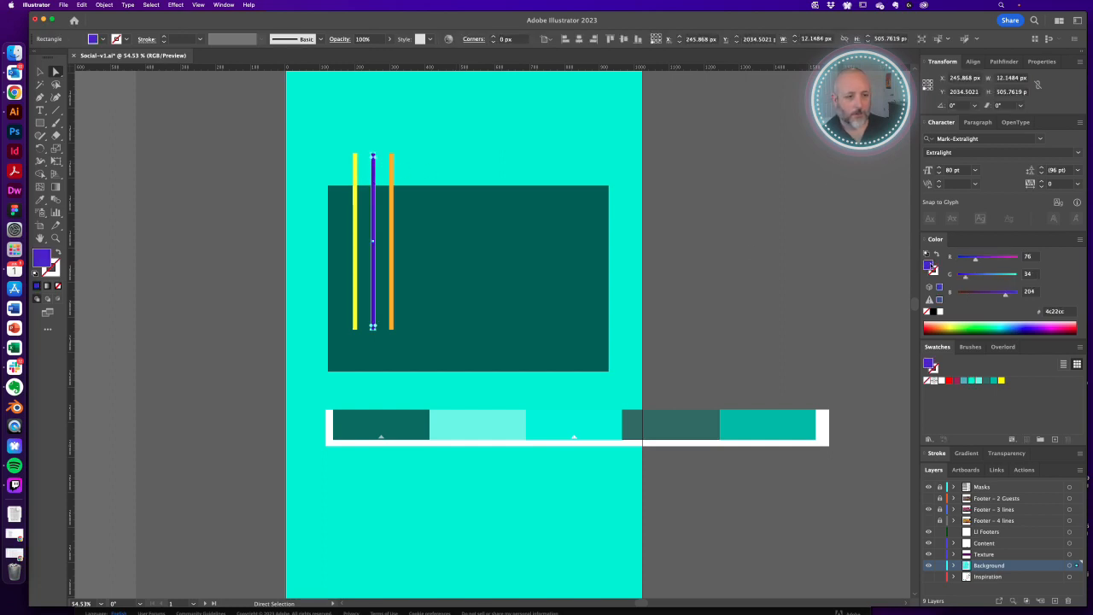
{"action": "left_click_drag", "start_coordinate": [931, 266], "coordinate": [1014, 384]}
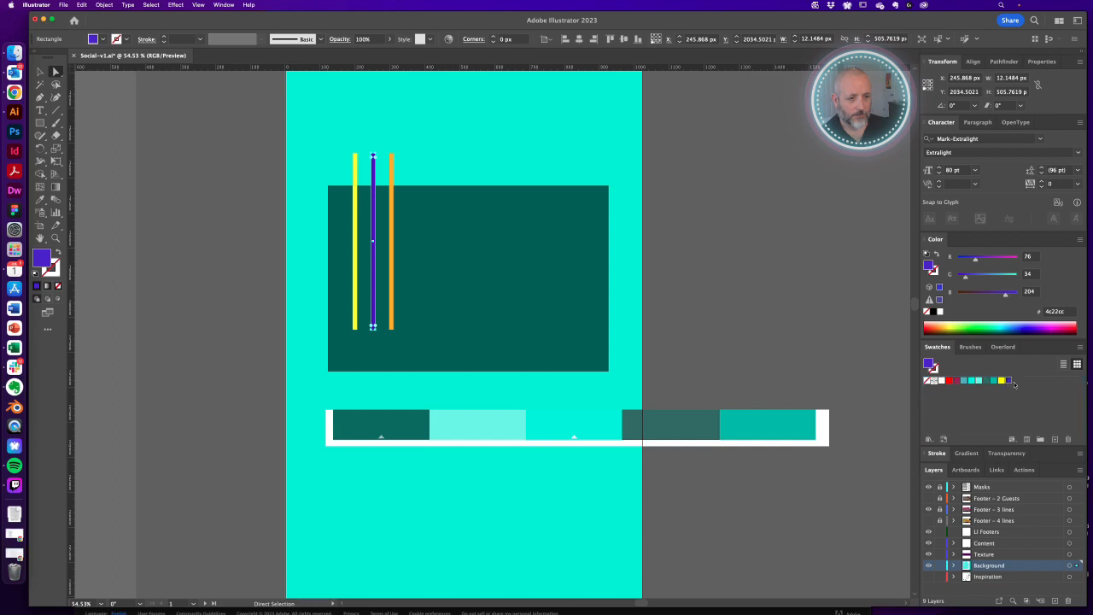
{"action": "left_click_drag", "start_coordinate": [1007, 297], "coordinate": [993, 297]}
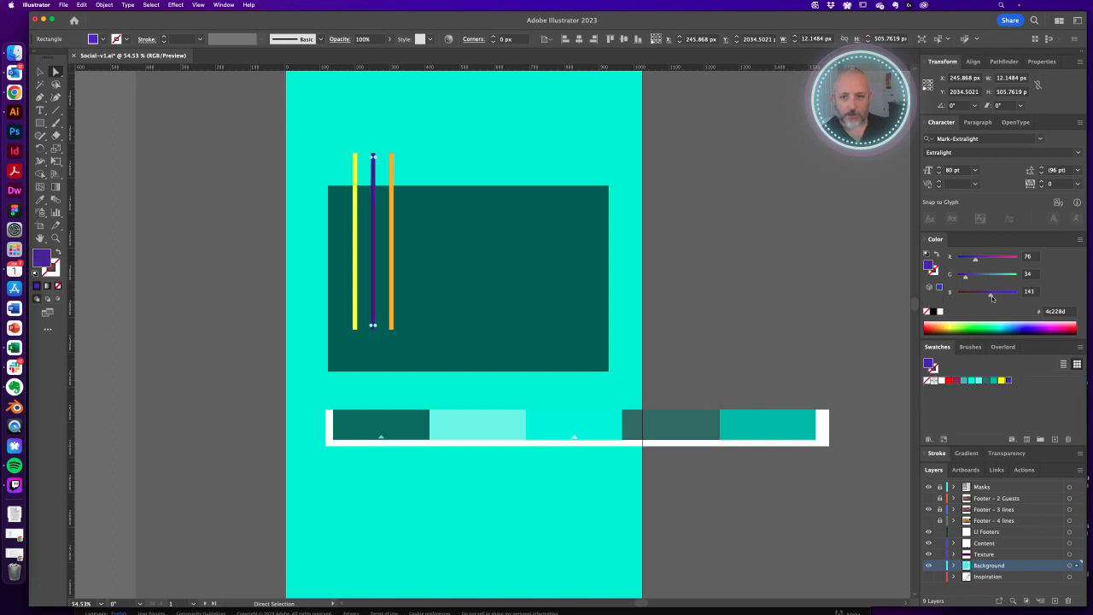
{"action": "left_click", "coordinate": [713, 276]}
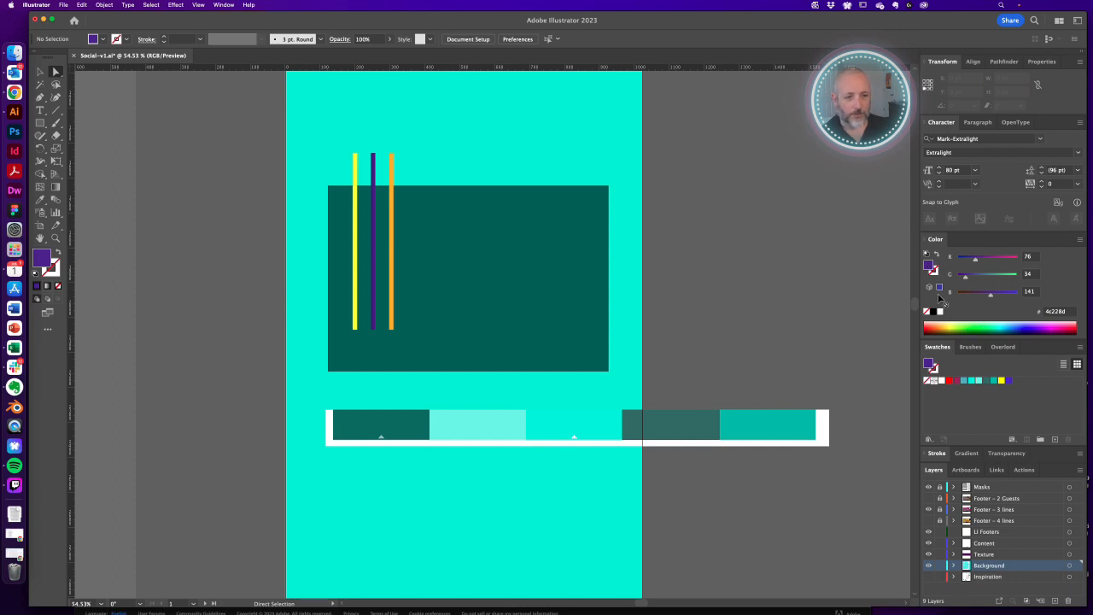
{"action": "left_click_drag", "start_coordinate": [939, 297], "coordinate": [1025, 393]}
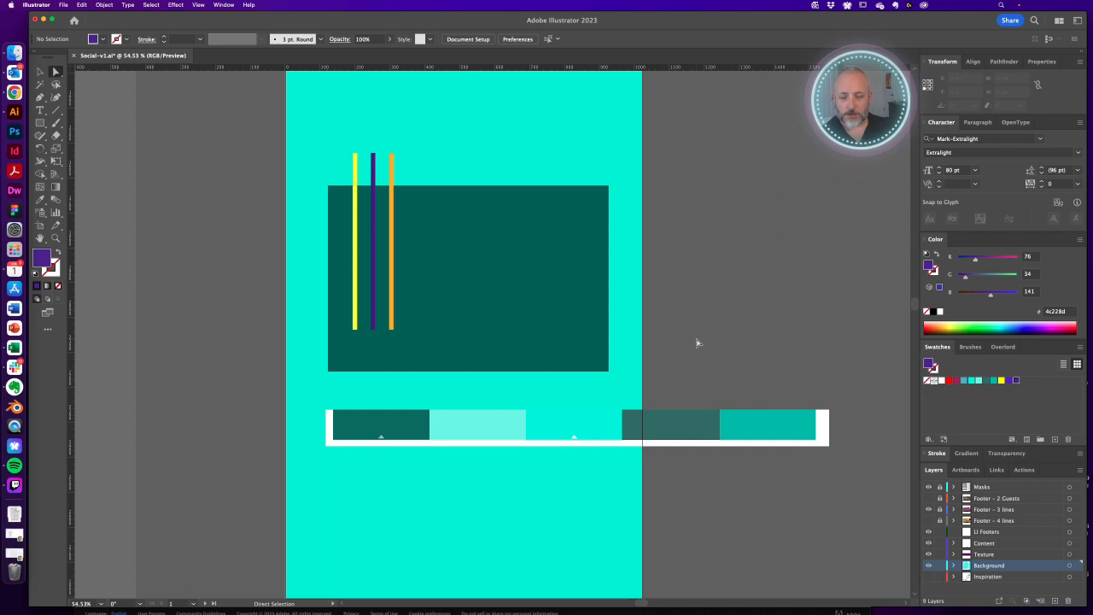
Delete the palette strip image and lock the artboard's turquoise background rectangle.
{"action": "left_click", "coordinate": [704, 437]}
{"action": "key", "text": "Delete"}
{"action": "left_click", "coordinate": [467, 410]}
{"action": "key", "text": "super+2"}
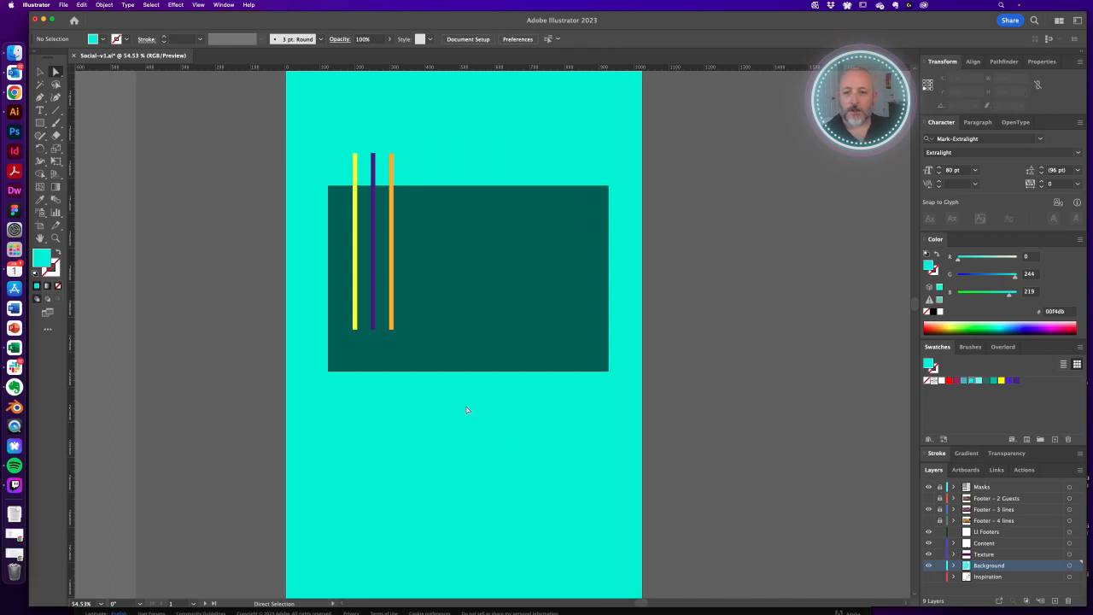
Delete the three vertical bars and the dark green rectangle with their leftover paths, locking the remaining turquoise background.
{"action": "left_click_drag", "start_coordinate": [263, 163], "coordinate": [692, 422]}
{"action": "key", "text": "Delete"}
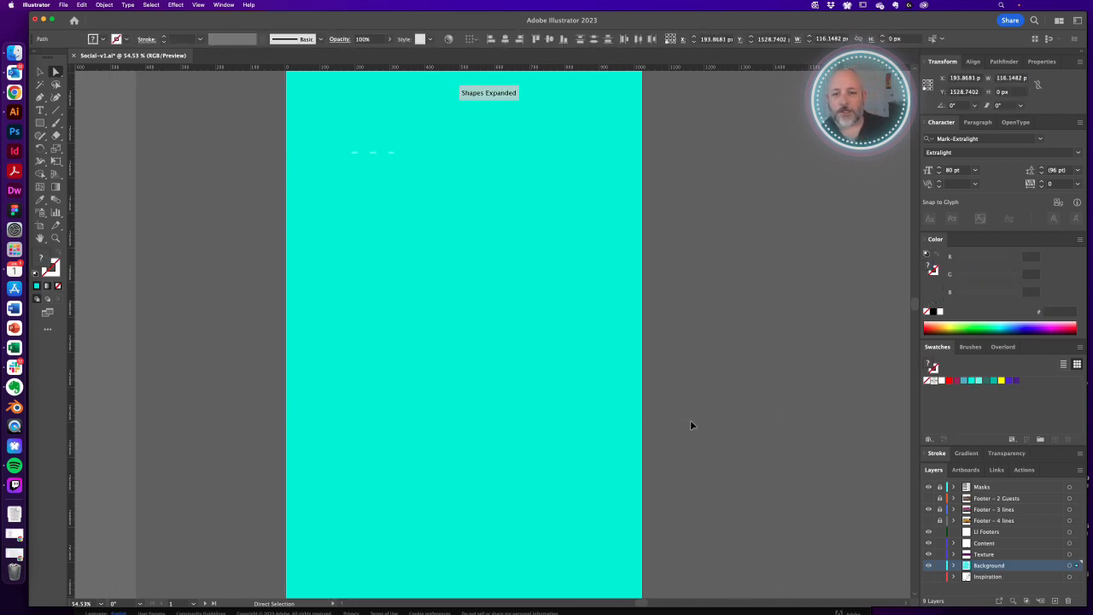
{"action": "key", "text": "Delete"}
{"action": "left_click", "coordinate": [372, 160]}
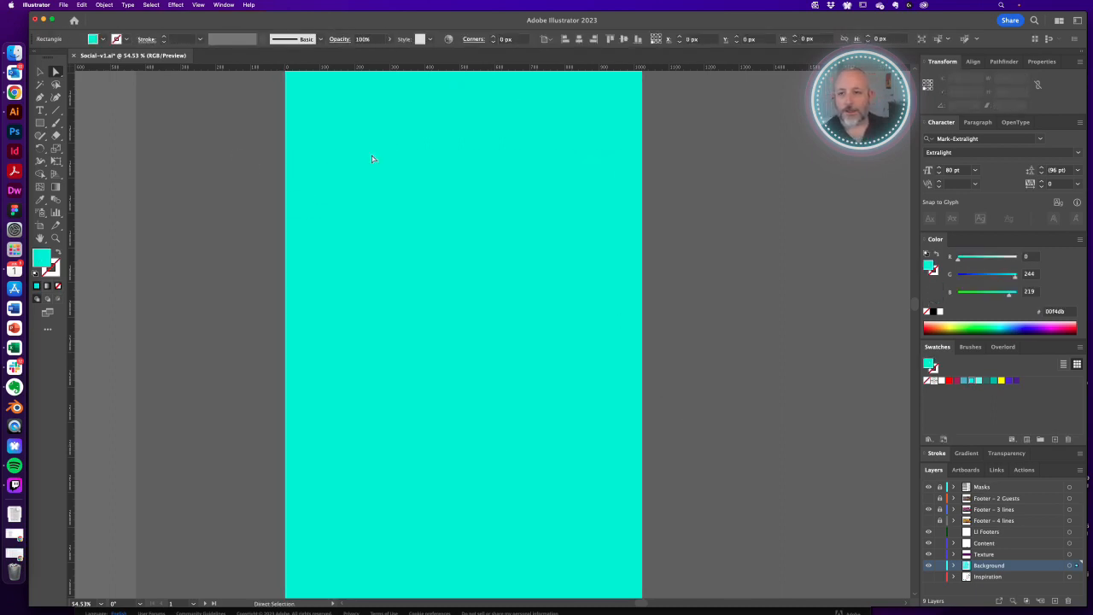
{"action": "key", "text": "super+2"}
{"action": "left_click_drag", "start_coordinate": [243, 139], "coordinate": [554, 222]}
{"action": "key", "text": "Delete"}
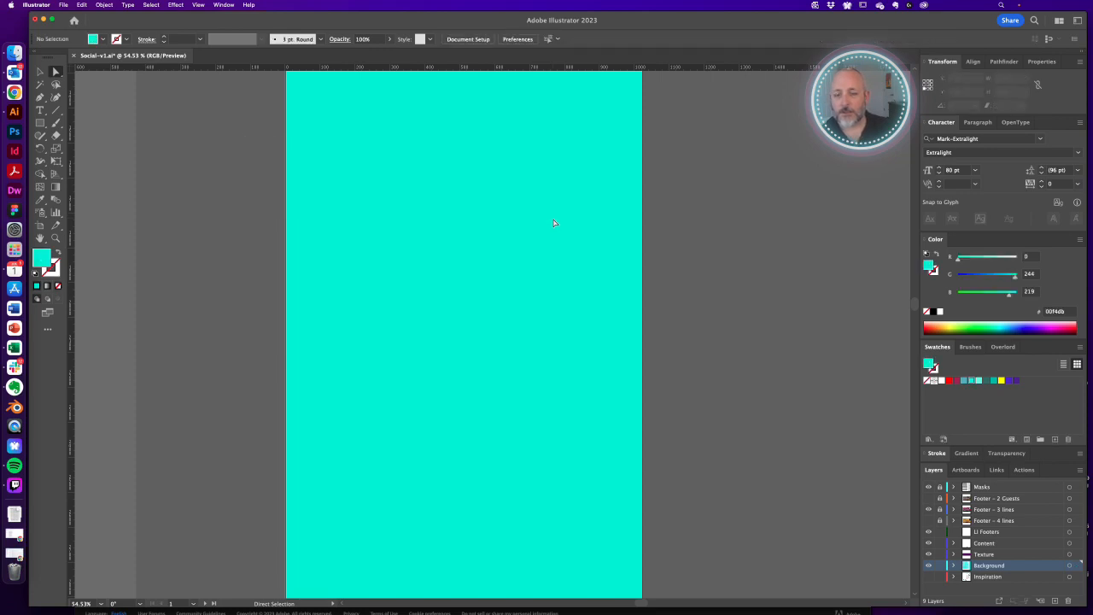
{"action": "left_click", "coordinate": [540, 263], "text": "alt+super"}
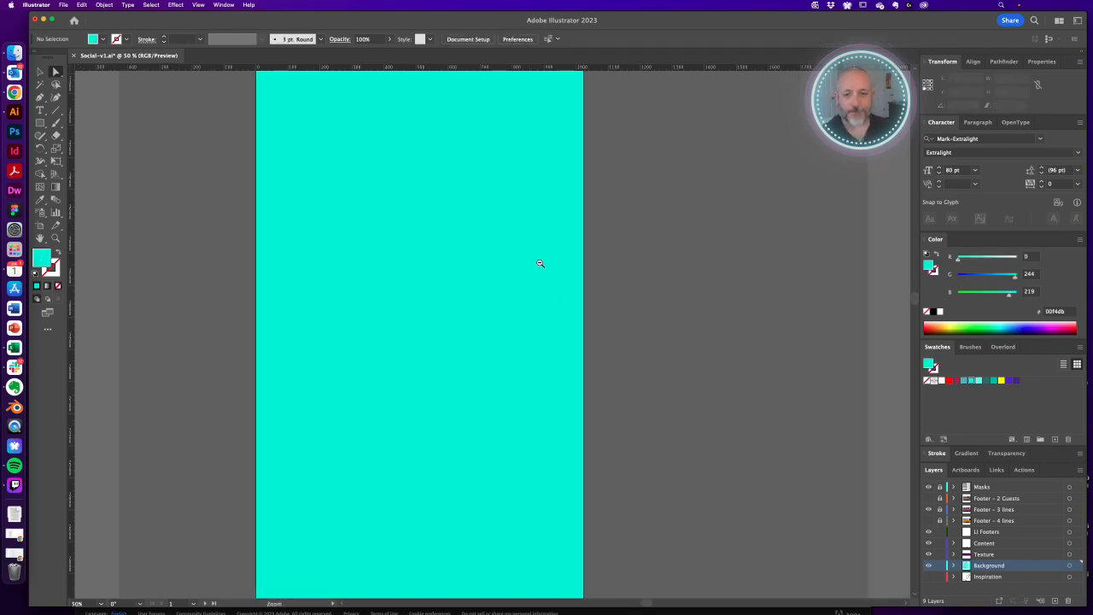
{"action": "left_click", "coordinate": [540, 263], "text": "alt+super"}
{"action": "left_click", "coordinate": [539, 263], "text": "alt+super"}
{"action": "left_click_drag", "start_coordinate": [527, 260], "coordinate": [672, 403]}
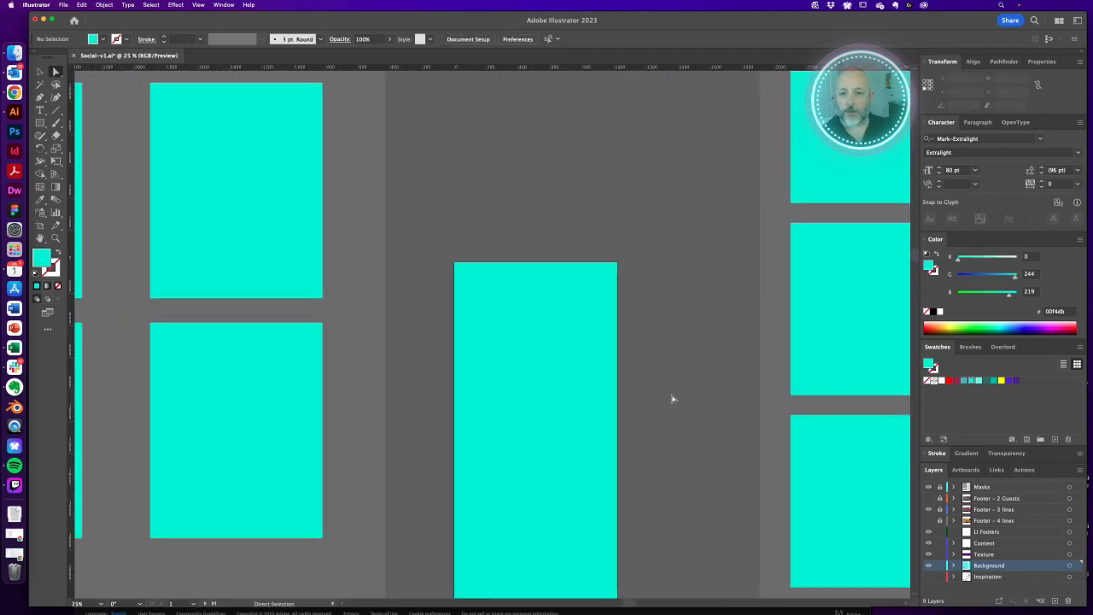
{"action": "scroll", "coordinate": [547, 315], "scroll_direction": "up", "scroll_amount": 5}
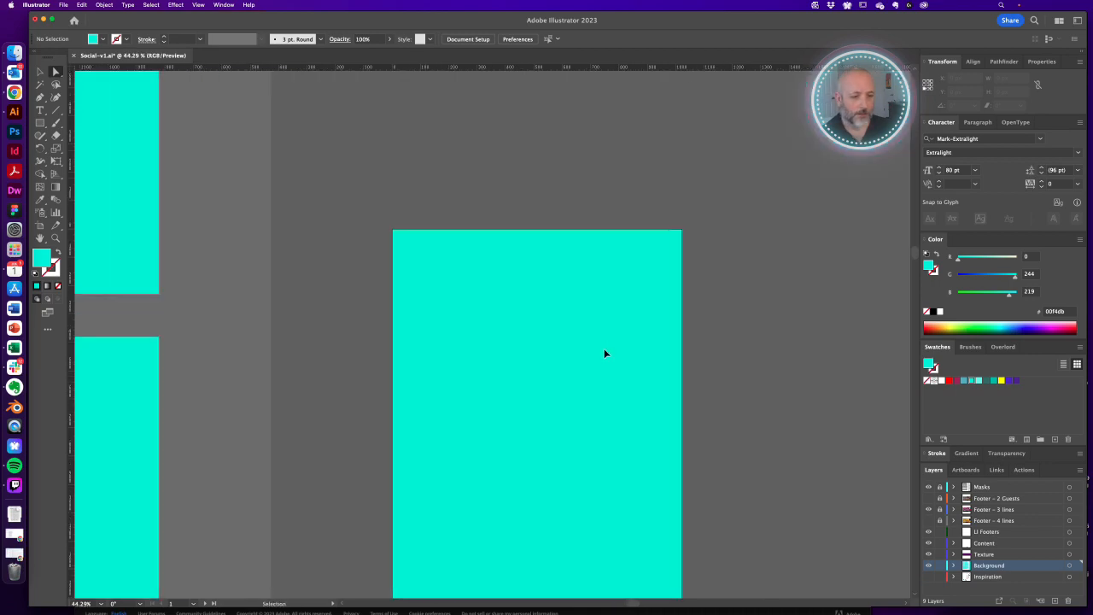
Switch to Adobe Fonts in Chrome and look through the home page's trending, new release and hidden gem fonts.
{"action": "left_click", "coordinate": [22, 93]}
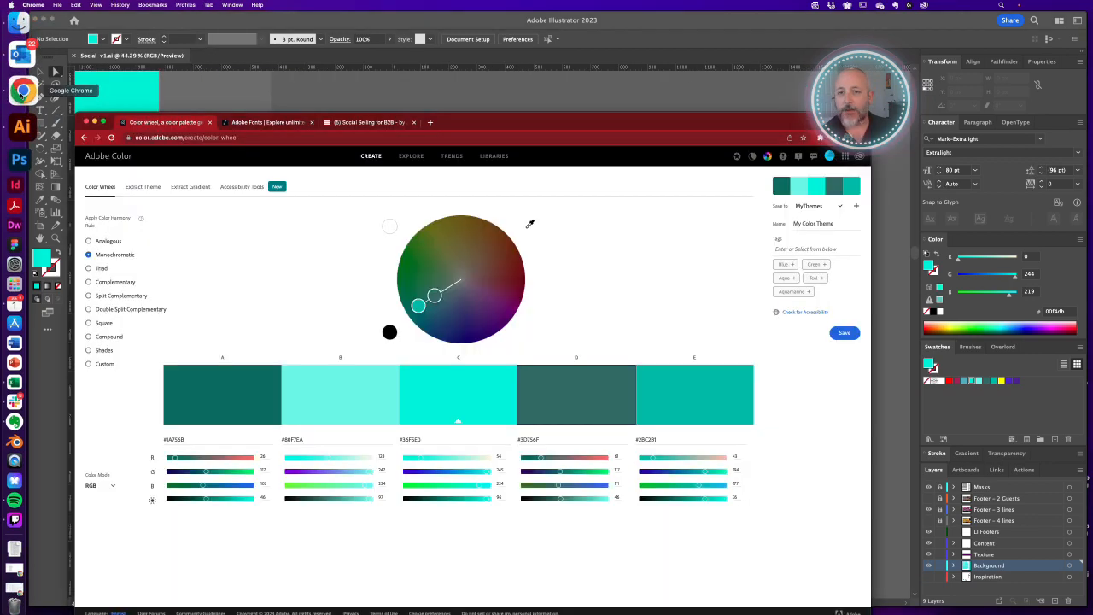
{"action": "left_click", "coordinate": [266, 122]}
{"action": "left_click_drag", "start_coordinate": [483, 124], "coordinate": [493, 47]}
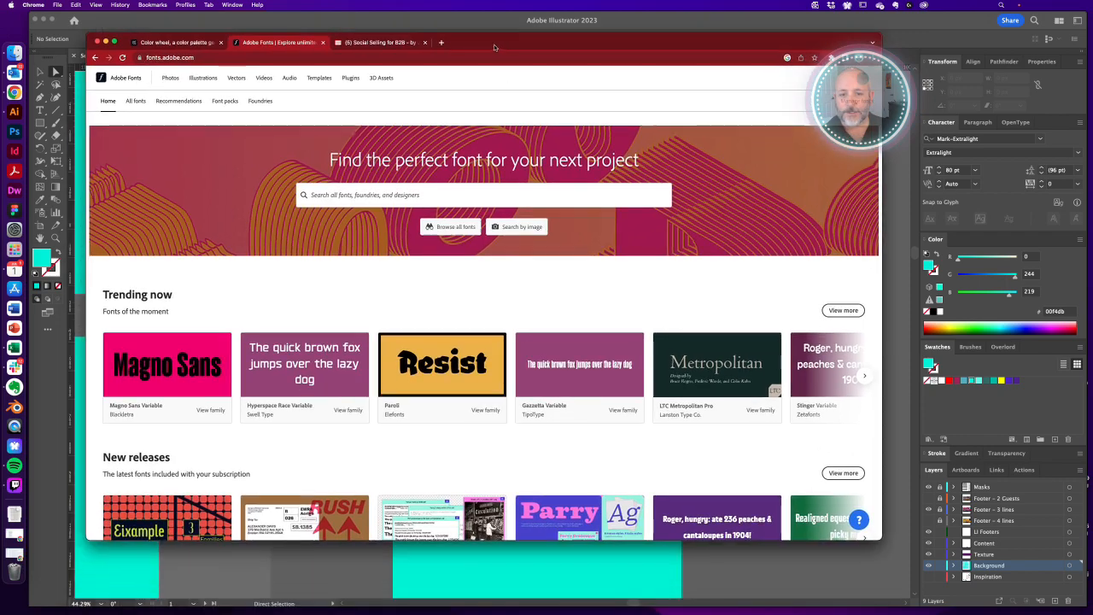
{"action": "scroll", "coordinate": [470, 309], "scroll_direction": "down", "scroll_amount": 3}
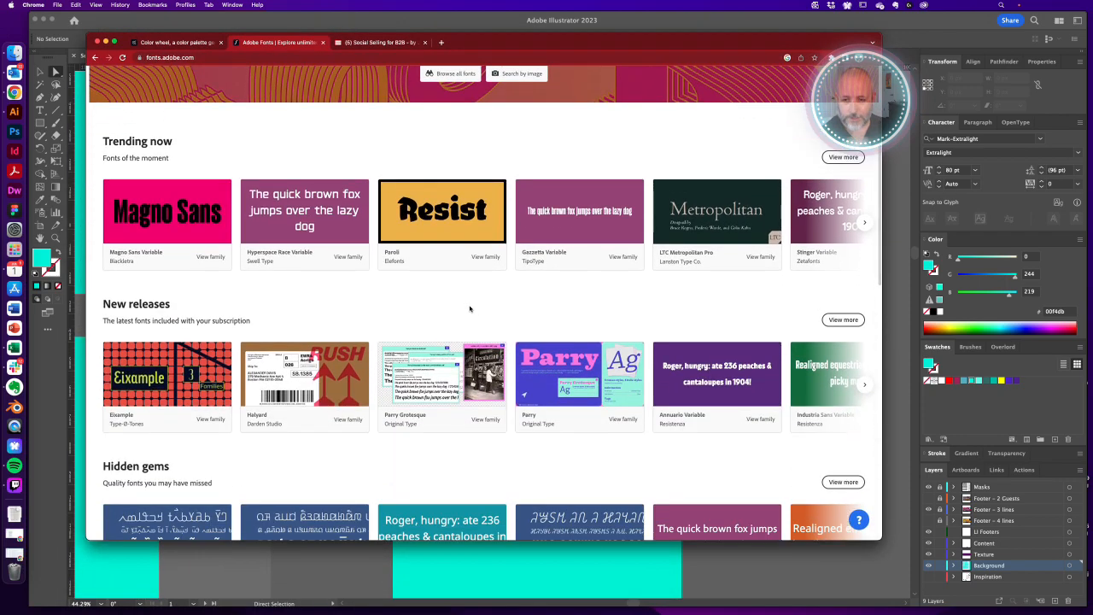
{"action": "scroll", "coordinate": [470, 309], "scroll_direction": "down", "scroll_amount": 4}
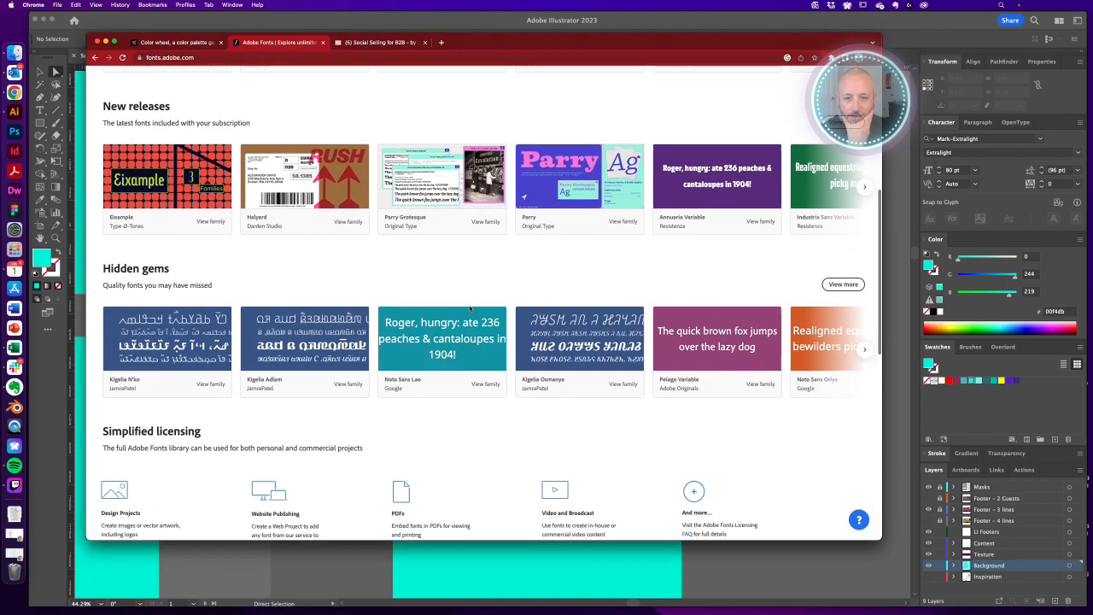
{"action": "scroll", "coordinate": [470, 309], "scroll_direction": "down", "scroll_amount": 1}
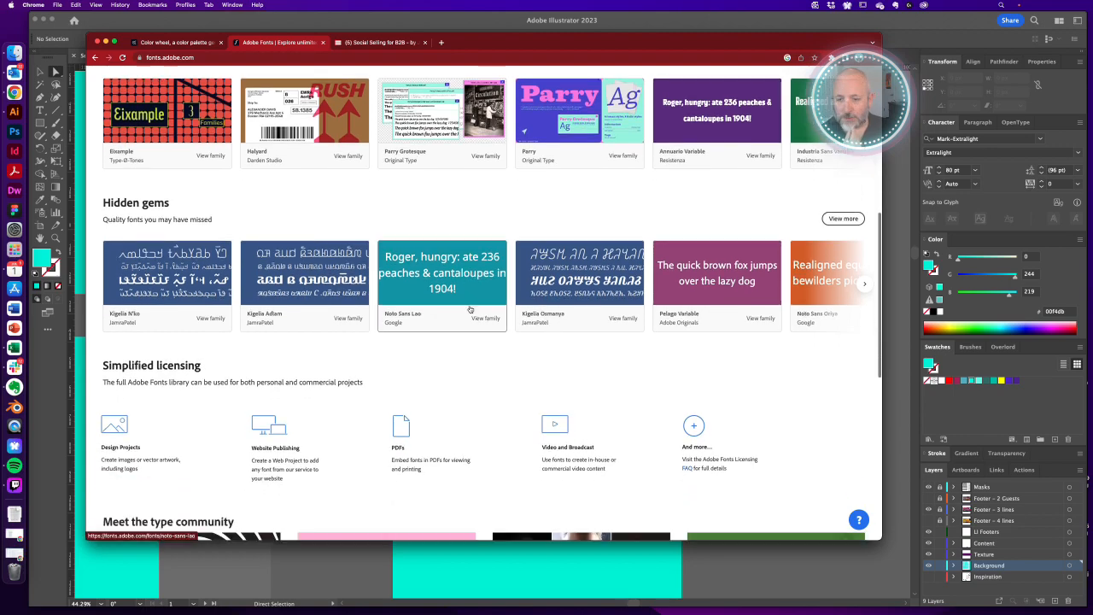
{"action": "scroll", "coordinate": [469, 309], "scroll_direction": "down", "scroll_amount": 9}
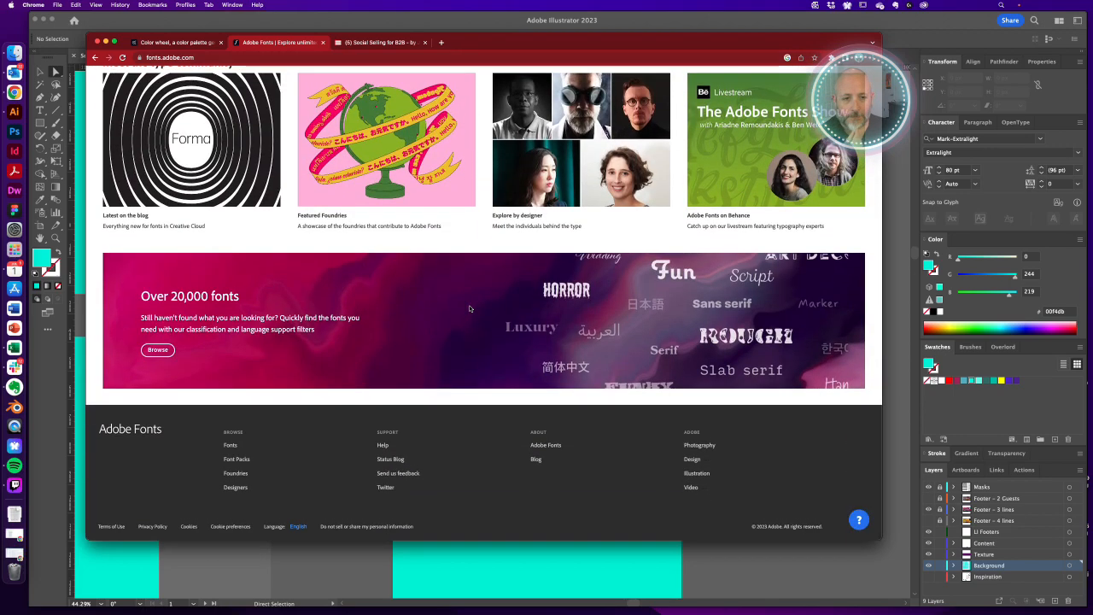
{"action": "scroll", "coordinate": [469, 308], "scroll_direction": "up", "scroll_amount": 14}
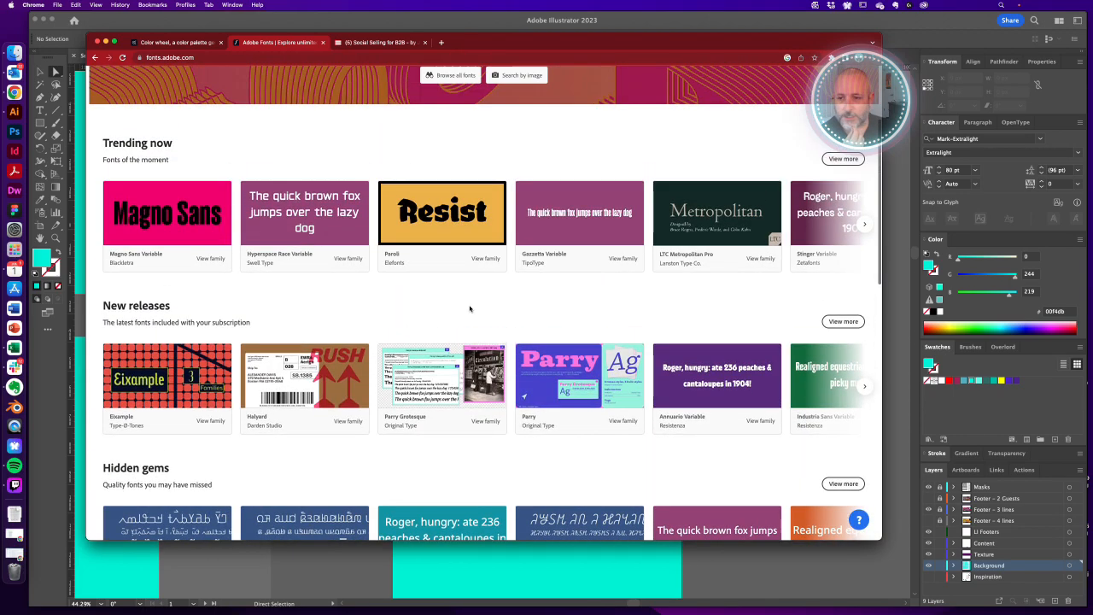
View all new font releases and open the Buendia family.
{"action": "left_click", "coordinate": [841, 321]}
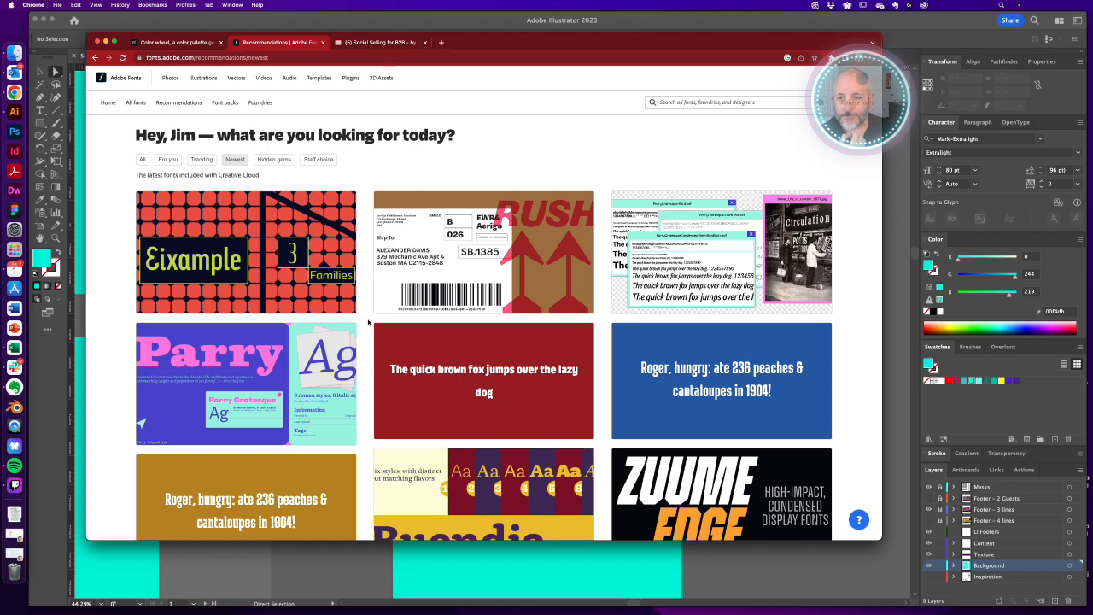
{"action": "scroll", "coordinate": [366, 329], "scroll_direction": "down", "scroll_amount": 4}
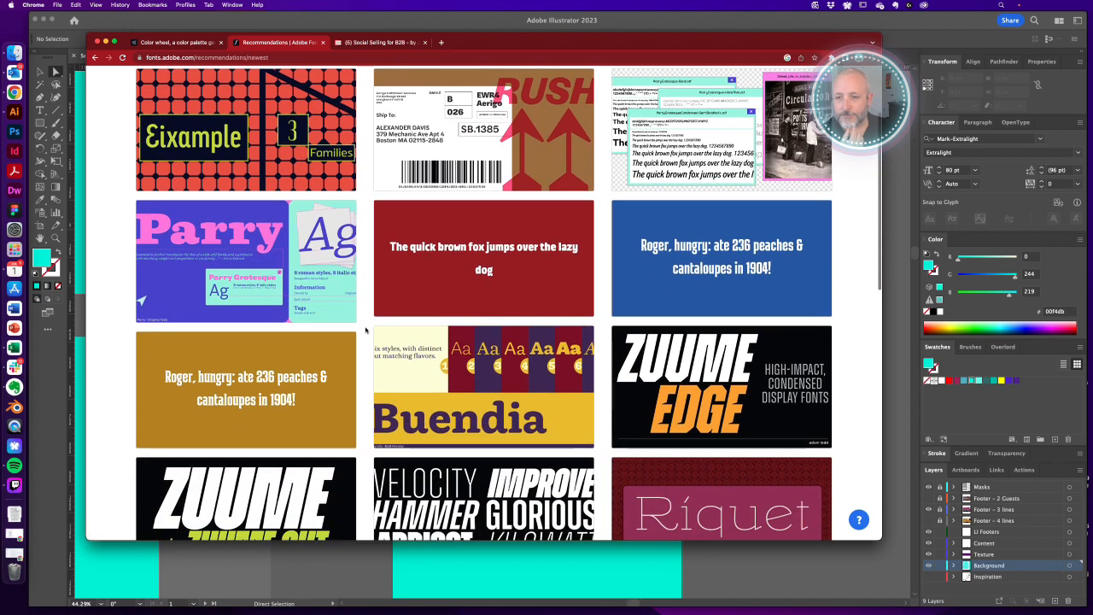
{"action": "scroll", "coordinate": [365, 329], "scroll_direction": "down", "scroll_amount": 3}
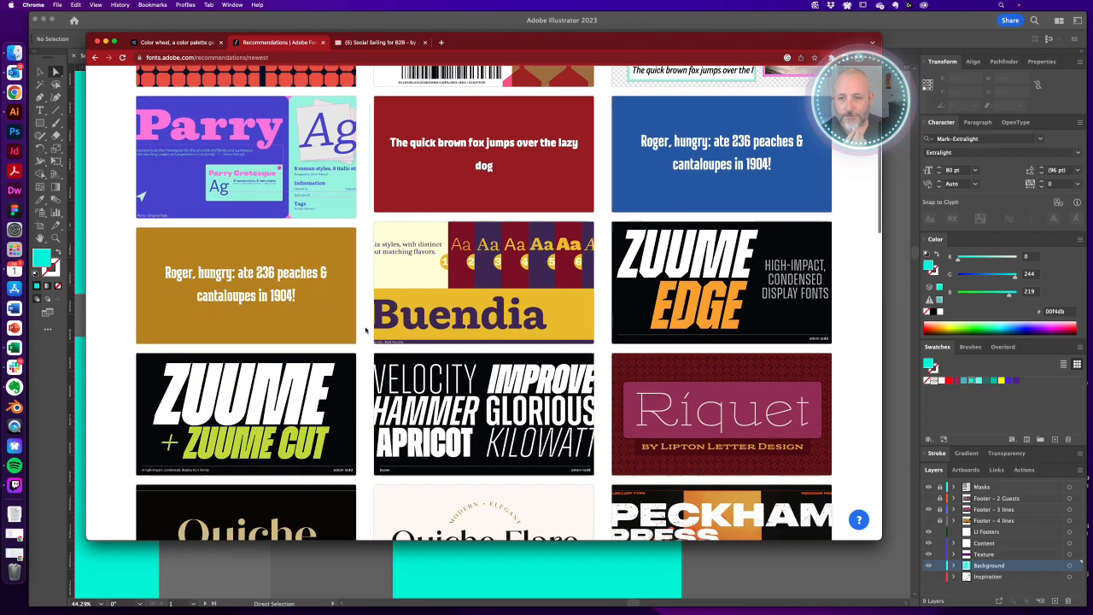
{"action": "left_click", "coordinate": [472, 304]}
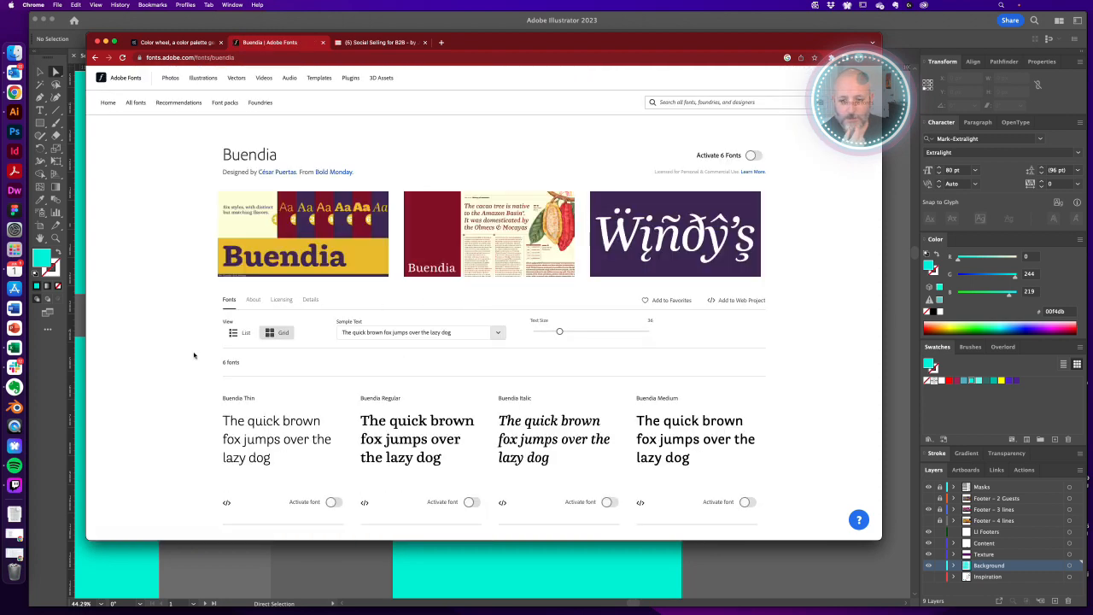
Activate the Buendia Regular, Bold, ExtraBold and Thin fonts.
{"action": "scroll", "coordinate": [196, 354], "scroll_direction": "down", "scroll_amount": 3}
{"action": "left_click", "coordinate": [472, 347]}
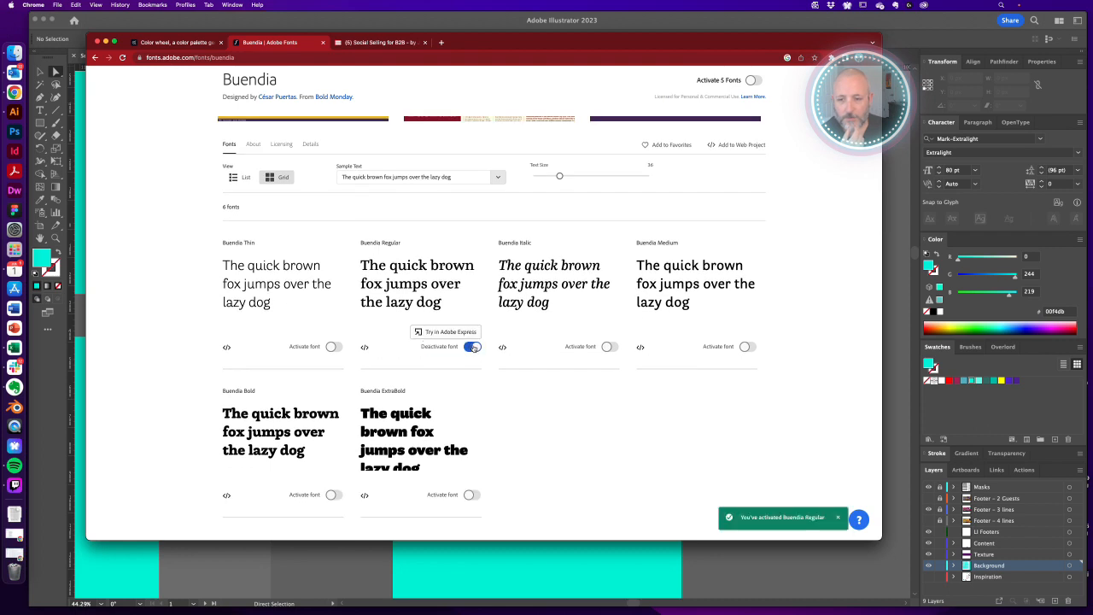
{"action": "left_click", "coordinate": [334, 494]}
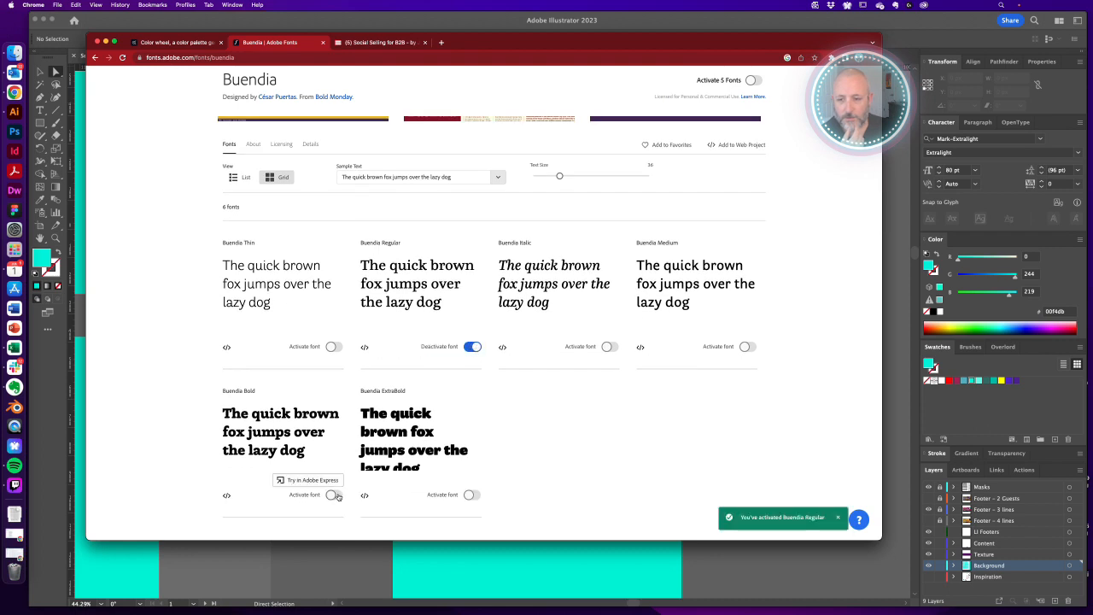
{"action": "left_click", "coordinate": [473, 495]}
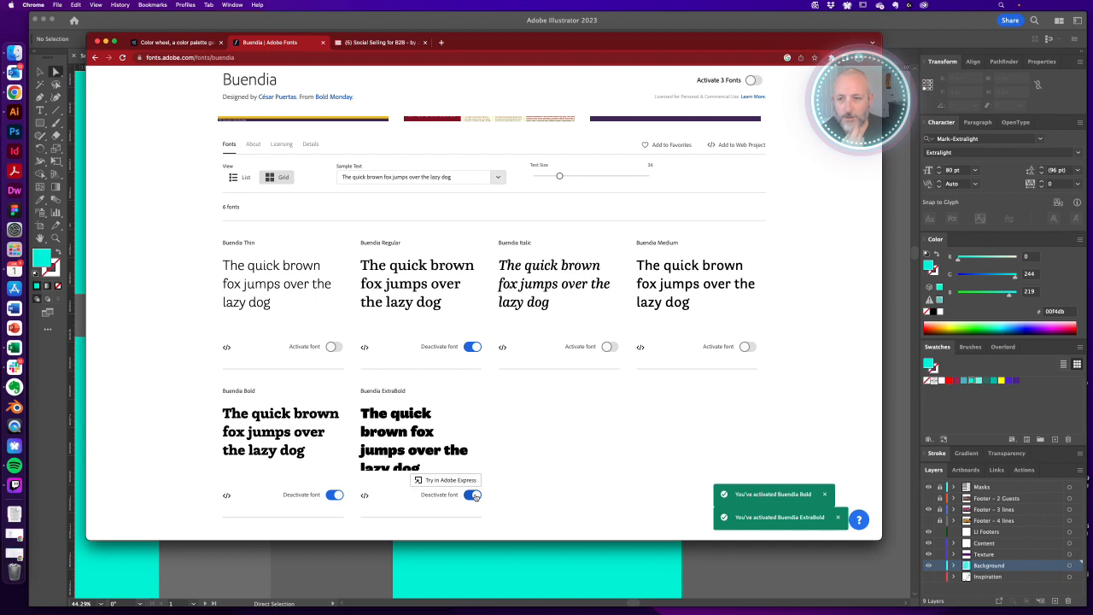
{"action": "left_click", "coordinate": [333, 347]}
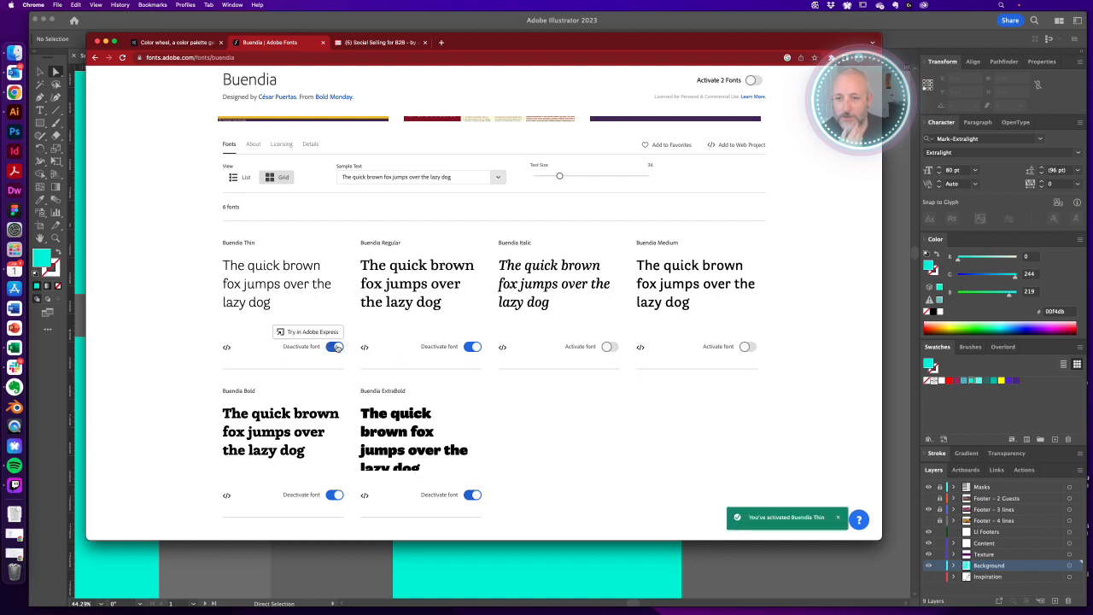
Switch back to Illustrator and look over the tall central artboard and the neighbouring turquoise artboards.
{"action": "left_click", "coordinate": [572, 549]}
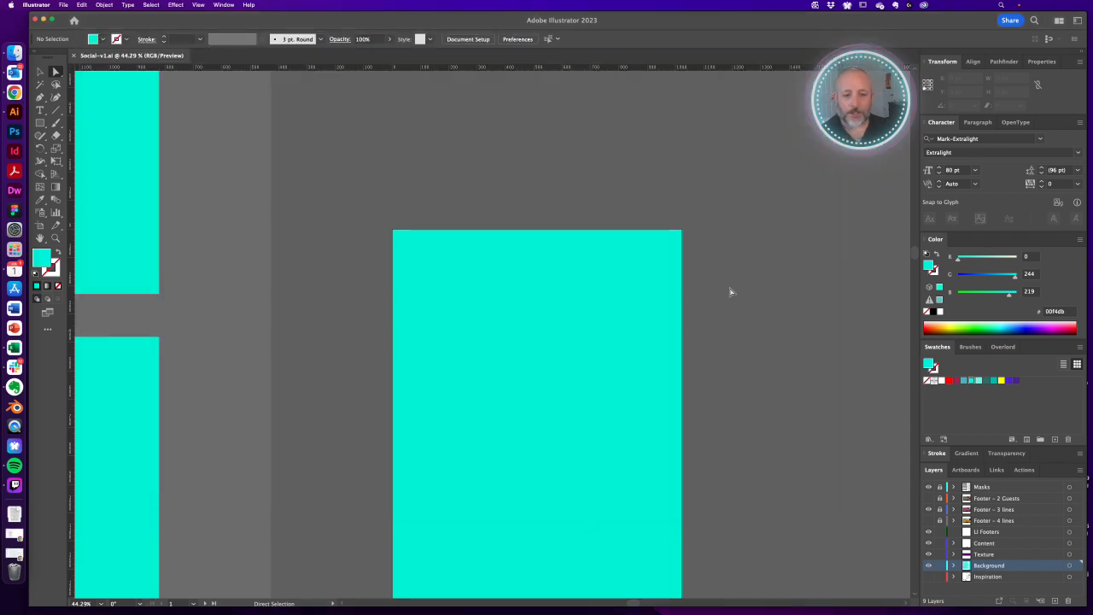
{"action": "scroll", "coordinate": [730, 293], "scroll_direction": "right", "scroll_amount": 5}
{"action": "left_click", "coordinate": [990, 543]}
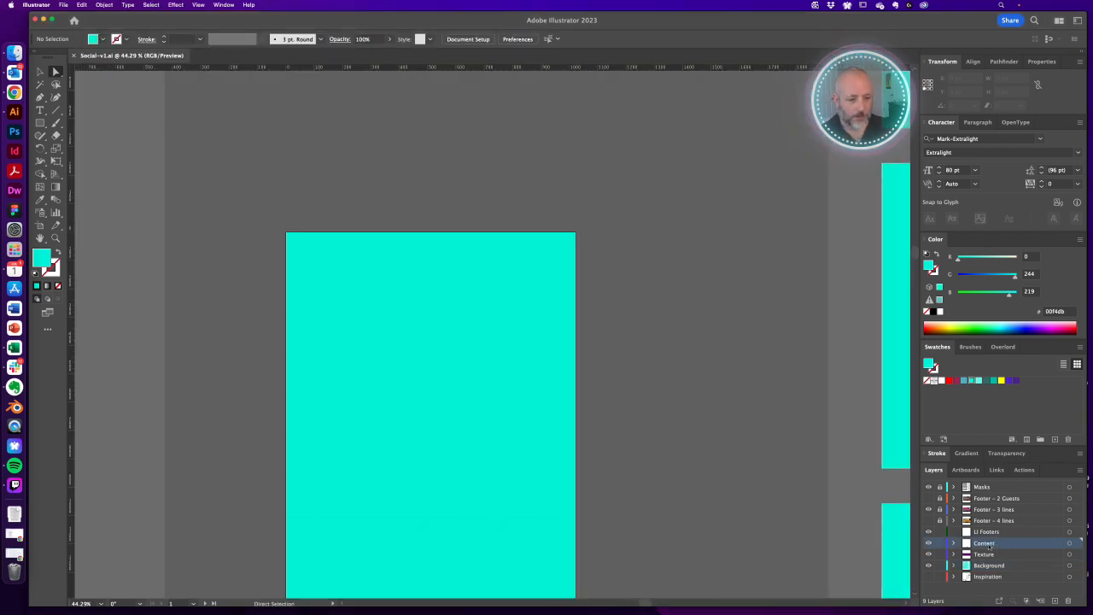
{"action": "key", "text": "t"}
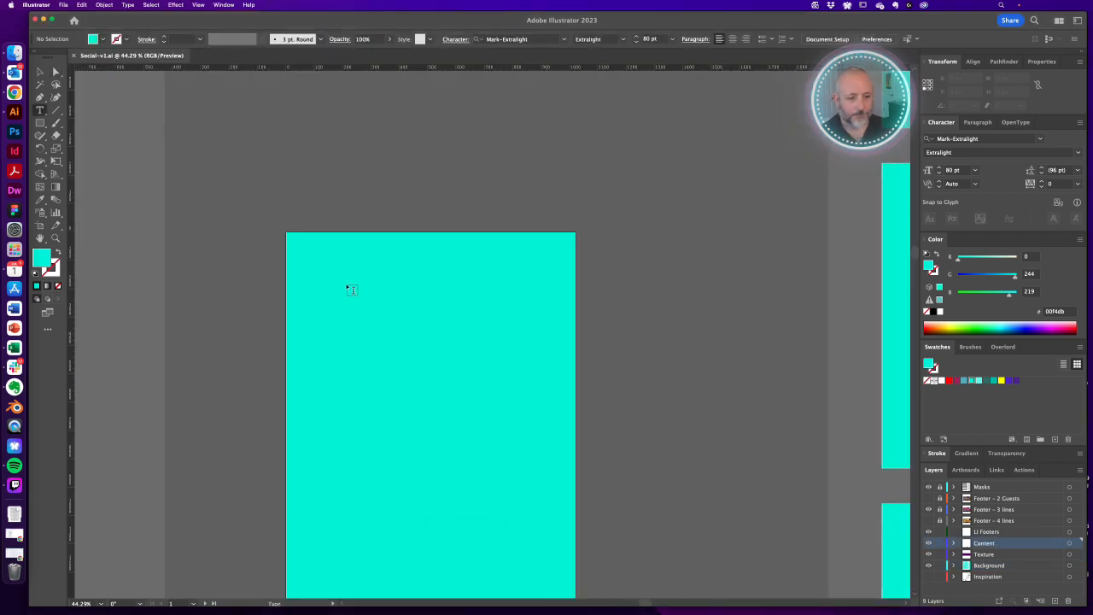
{"action": "left_click", "coordinate": [328, 317], "text": "alt+super"}
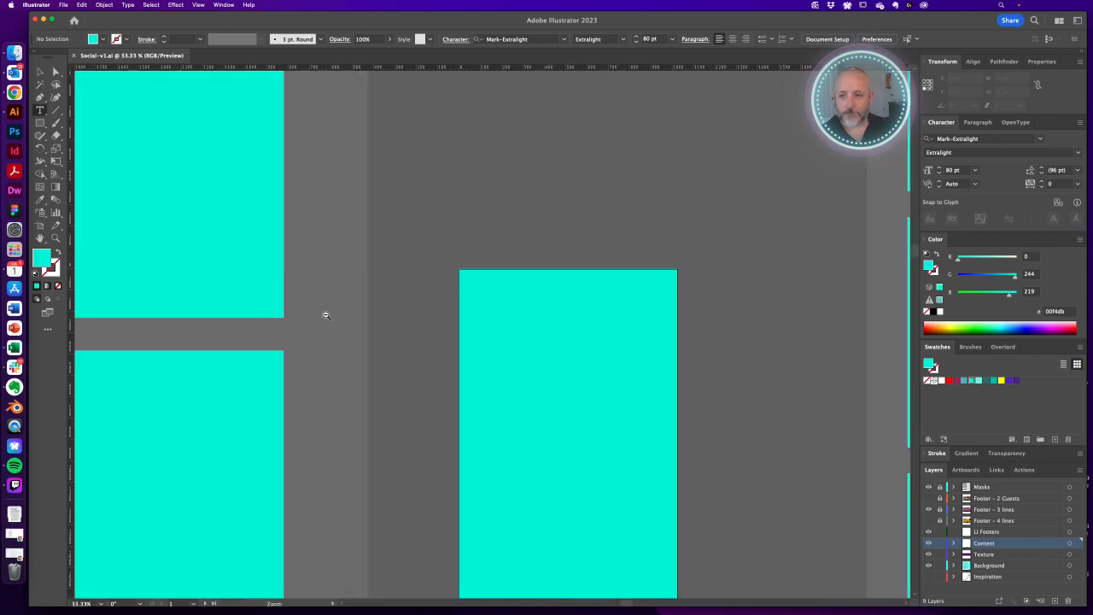
{"action": "left_click", "coordinate": [328, 317], "text": "alt+super"}
{"action": "key", "text": "v"}
{"action": "left_click_drag", "start_coordinate": [477, 308], "coordinate": [337, 350]}
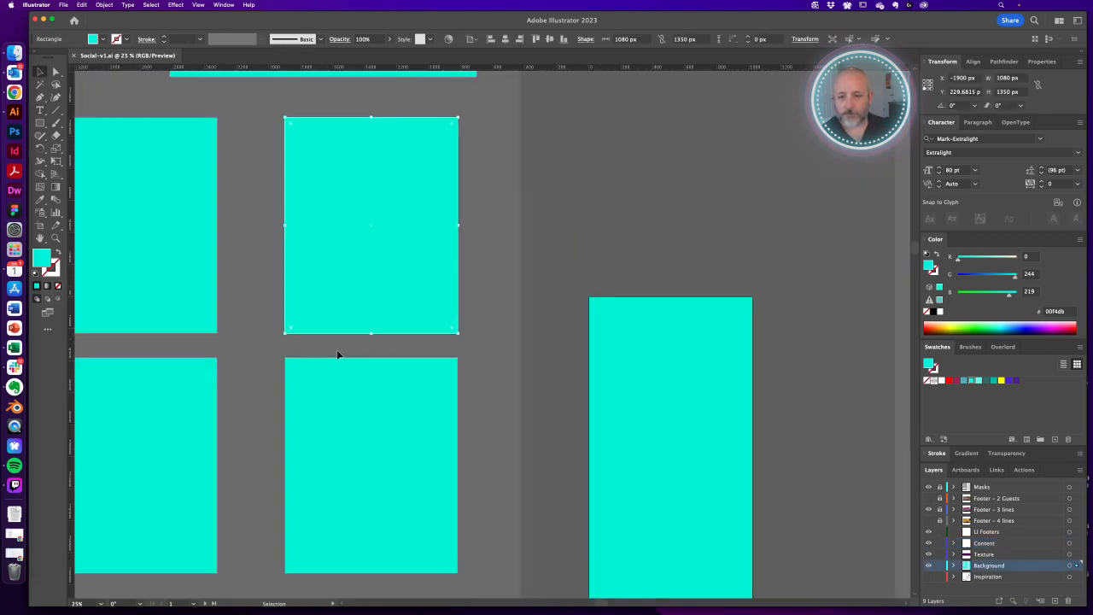
{"action": "left_click", "coordinate": [454, 344]}
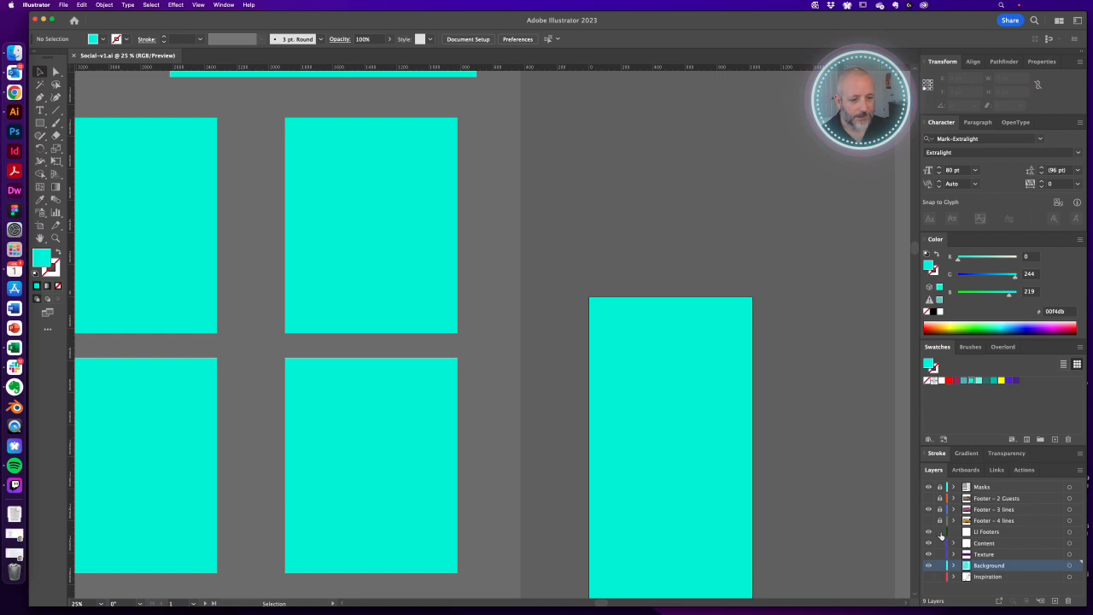
Lock the LI Footers layer.
{"action": "left_click", "coordinate": [268, 378], "text": "alt+super"}
{"action": "left_click", "coordinate": [267, 378], "text": "alt+super"}
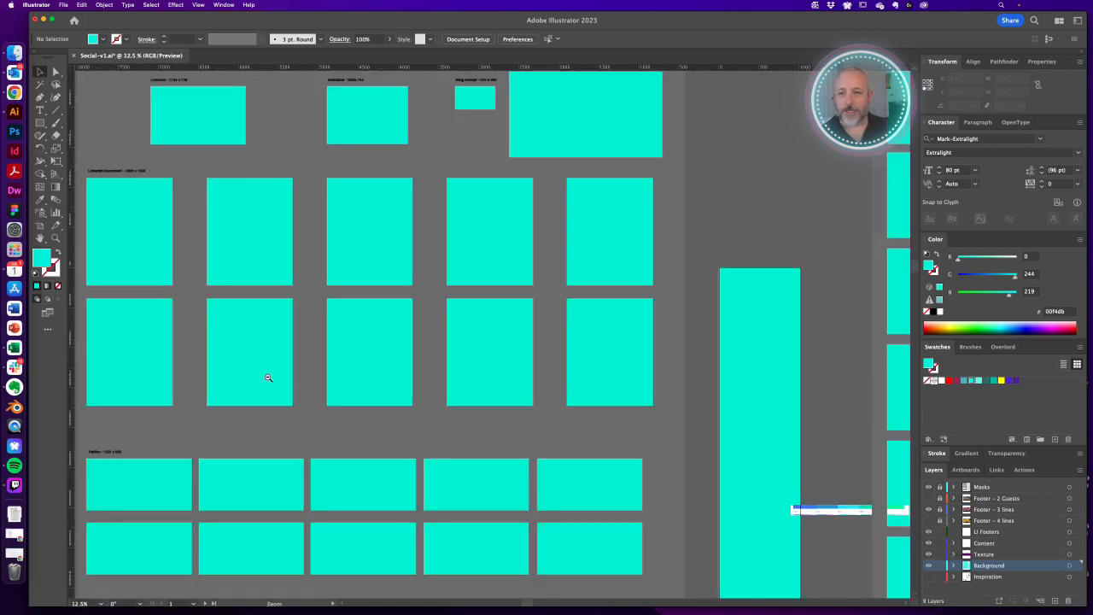
{"action": "mouse_move", "coordinate": [320, 386]}
{"action": "left_mouse_down"}
{"action": "mouse_move", "coordinate": [397, 456]}
{"action": "mouse_move", "coordinate": [332, 404]}
{"action": "left_mouse_up"}
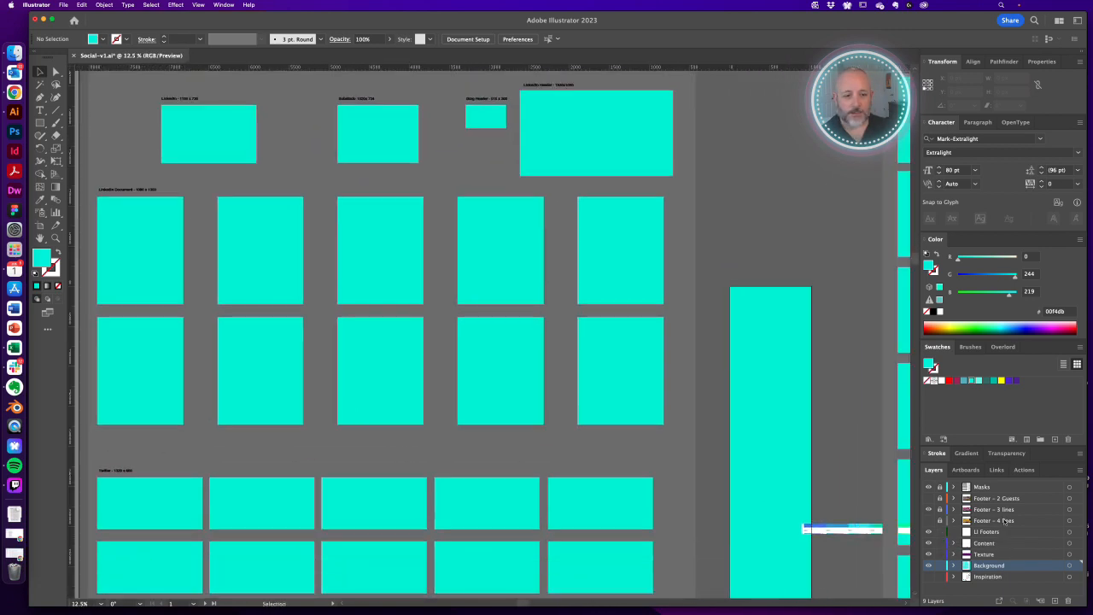
{"action": "left_click_drag", "start_coordinate": [770, 427], "coordinate": [586, 427]}
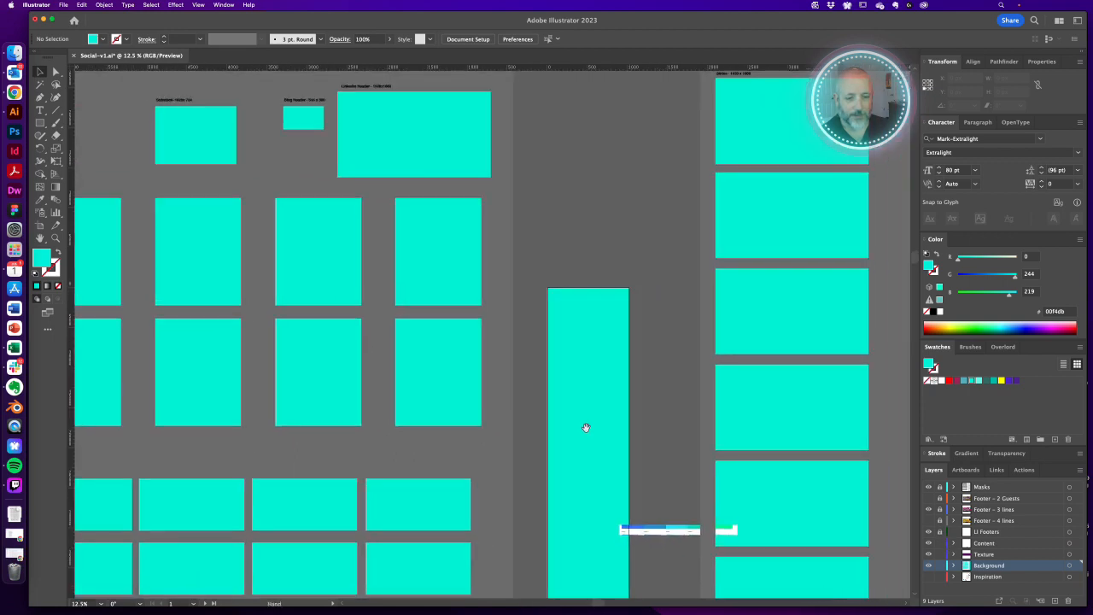
{"action": "left_click_drag", "start_coordinate": [559, 298], "coordinate": [570, 395]}
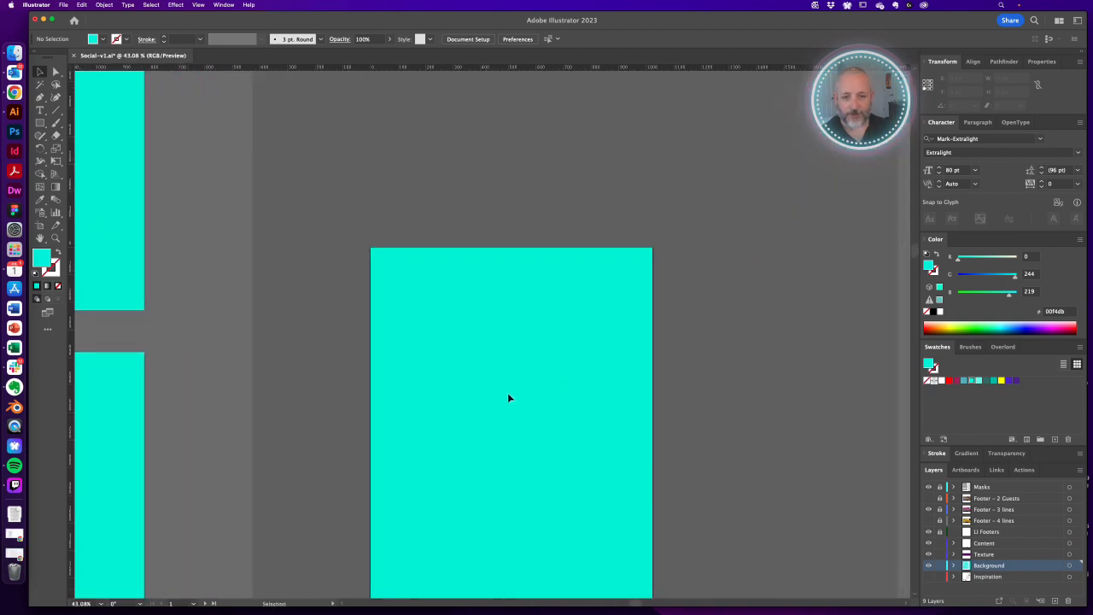
Lock the Background layer, then add the text "Social" near the tall artboard's top on the Content layer, enlarged to about 102 pt.
{"action": "left_click", "coordinate": [994, 543]}
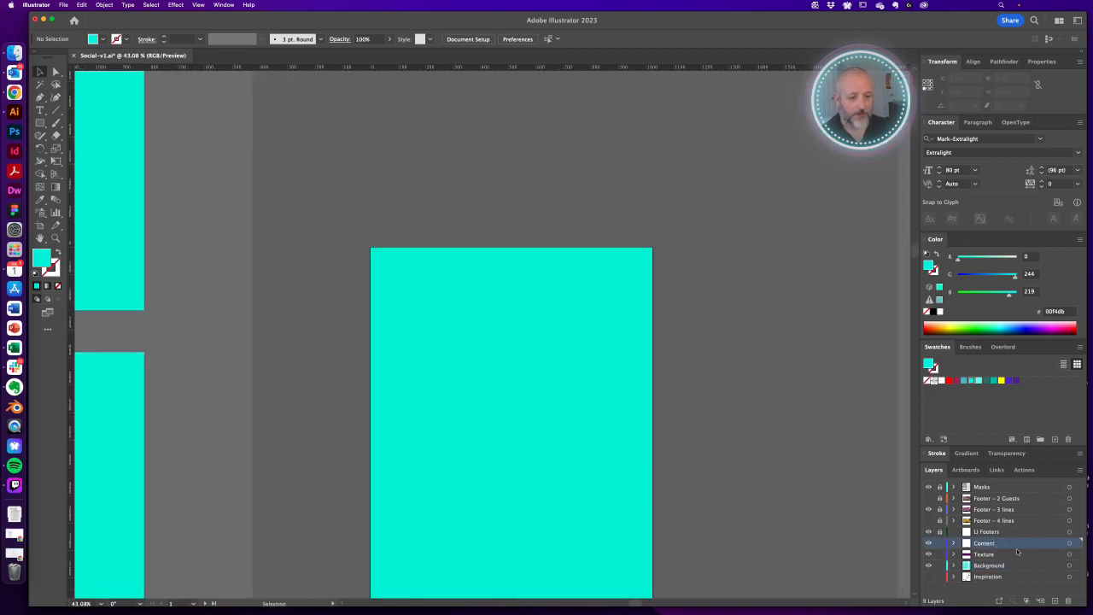
{"action": "key", "text": "t"}
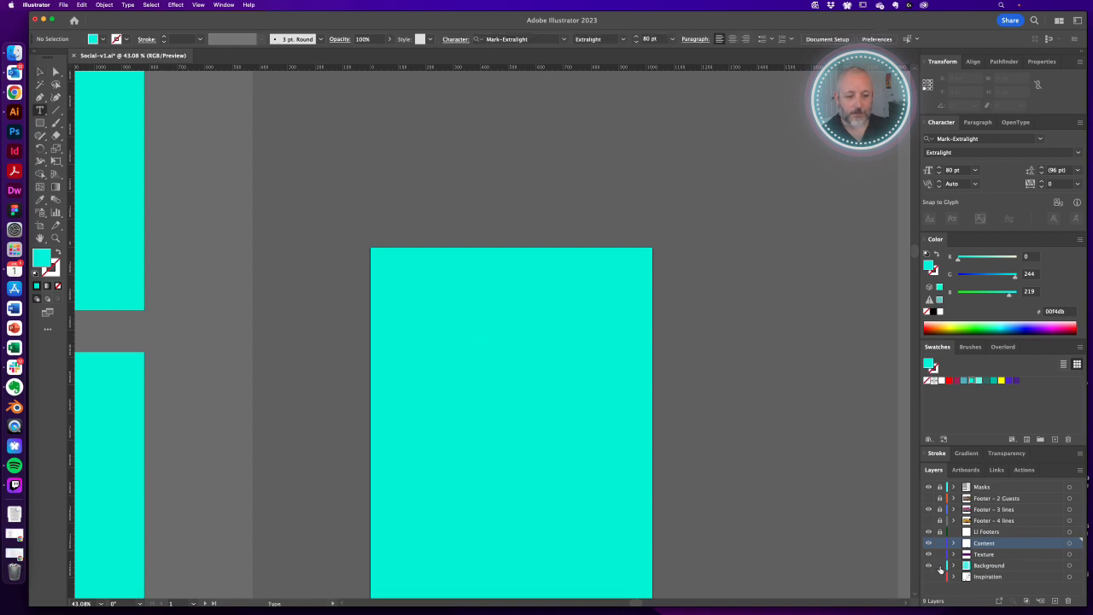
{"action": "left_click", "coordinate": [465, 292]}
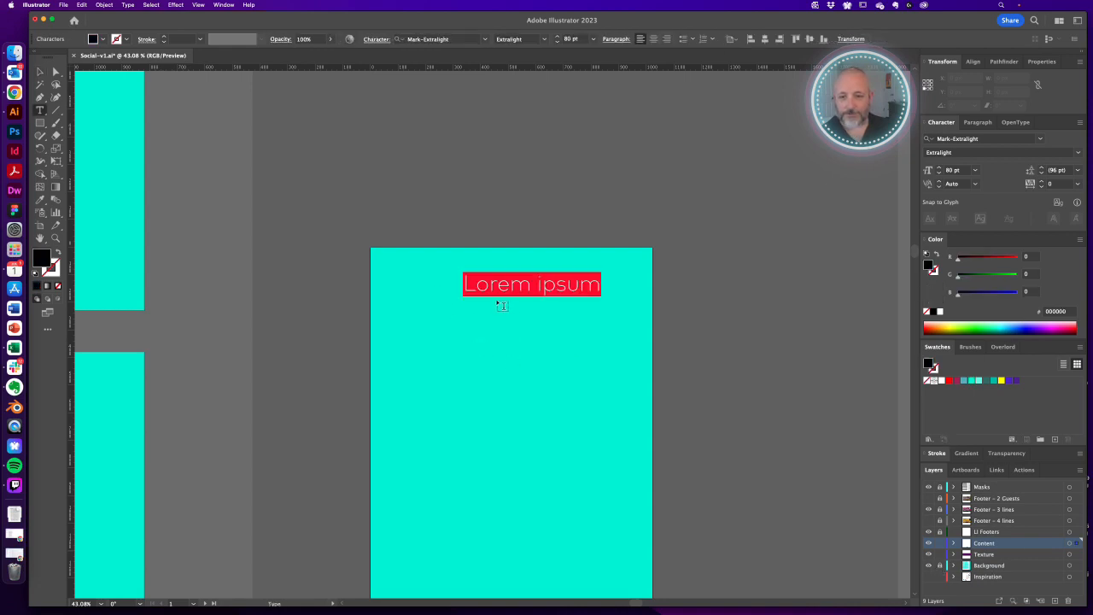
{"action": "type", "text": "Social"}
{"action": "key", "text": "Escape"}
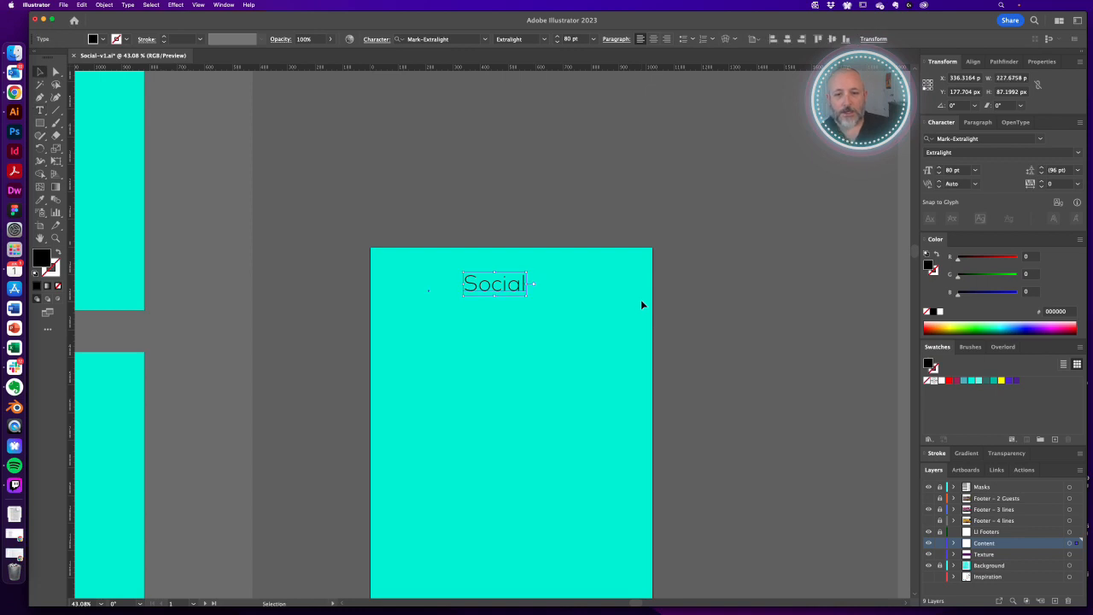
{"action": "left_click_drag", "start_coordinate": [529, 301], "coordinate": [545, 304]}
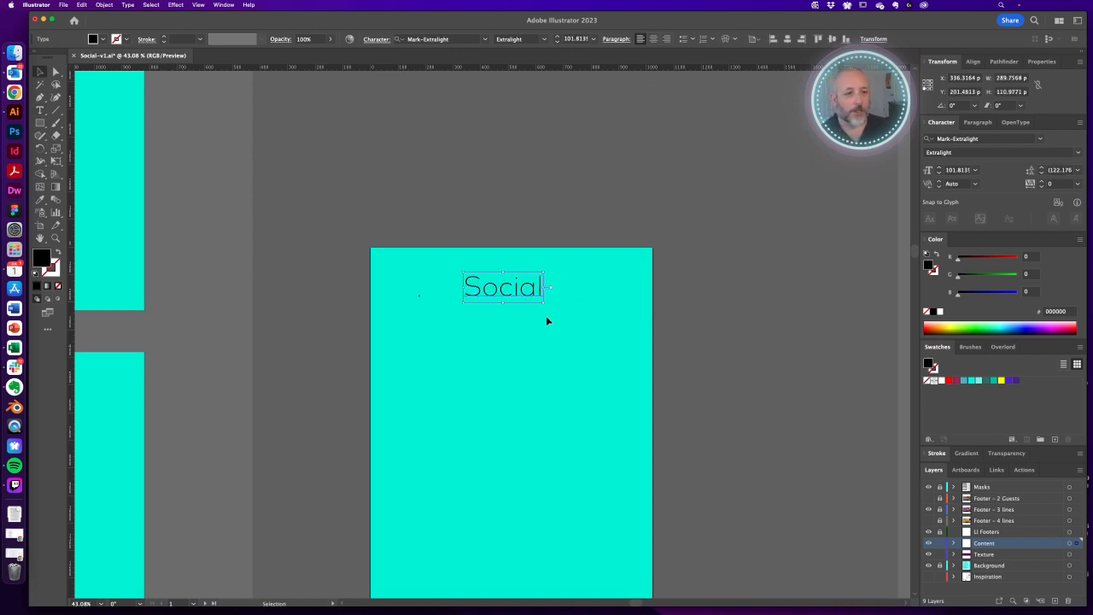
Set the left indent of the "Social" text to 0 pt.
{"action": "left_click", "coordinate": [977, 123]}
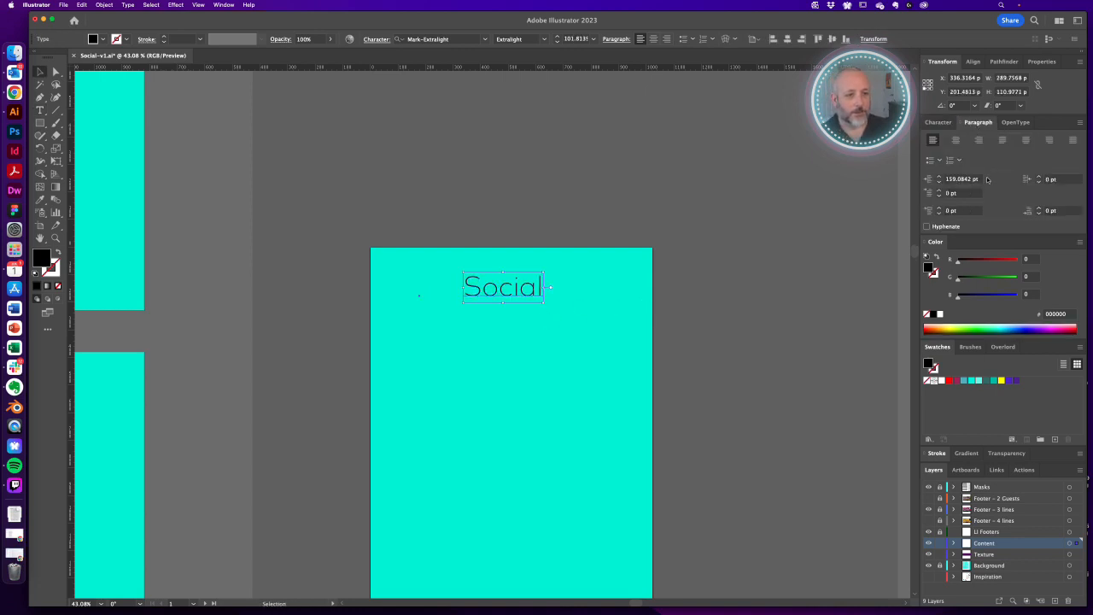
{"action": "left_click_drag", "start_coordinate": [978, 180], "coordinate": [823, 176]}
{"action": "type", "text": "0"}
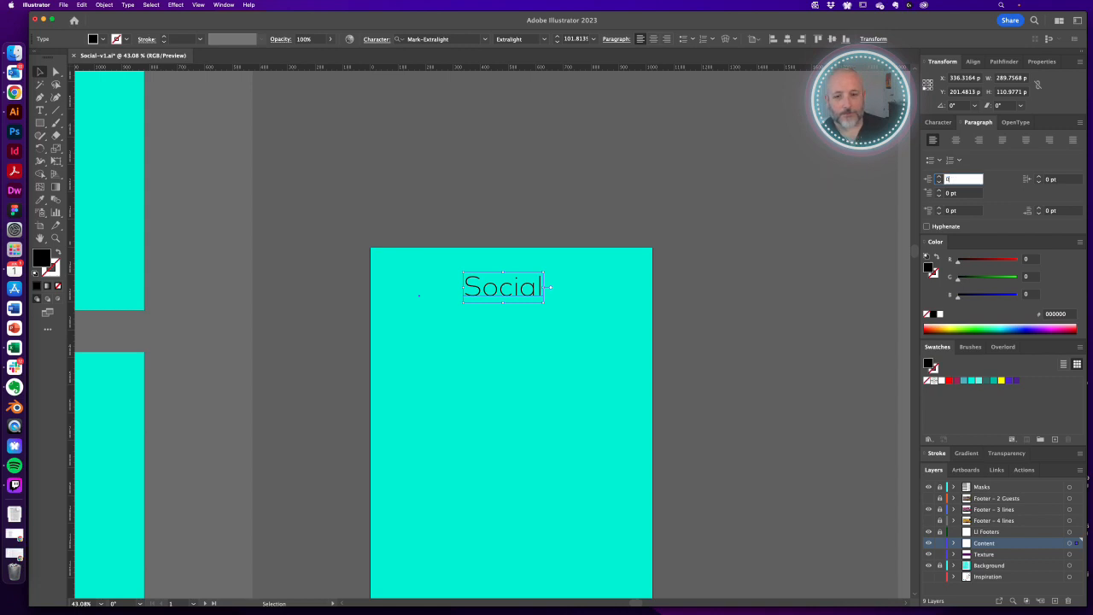
{"action": "key", "text": "Return"}
Apply the Buendia Bold font to the "Social" text and enlarge it to about 241 pt.
{"action": "left_click", "coordinate": [942, 123]}
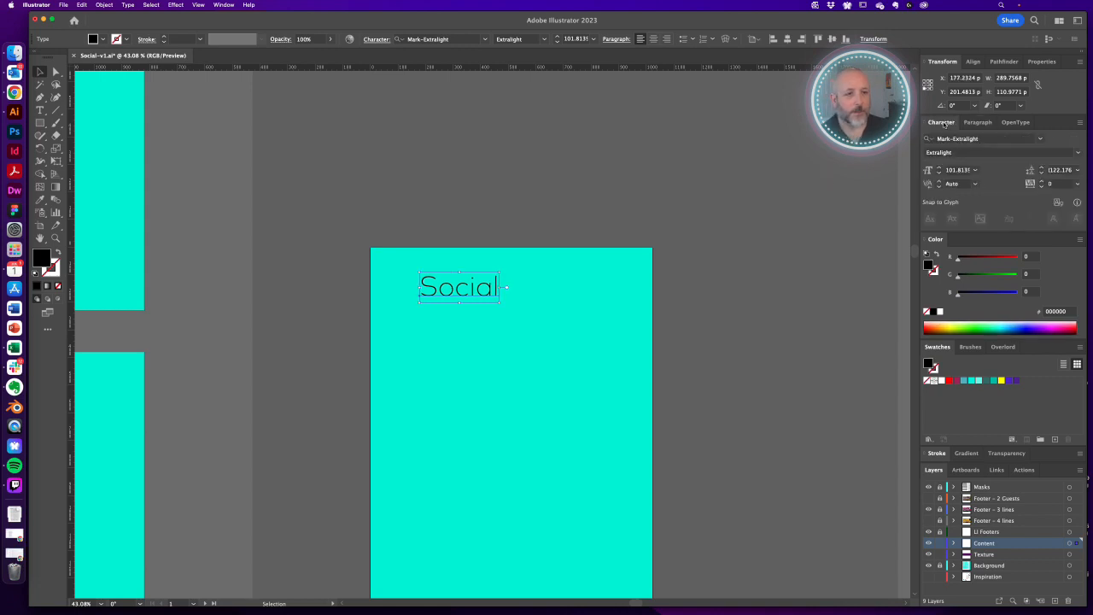
{"action": "left_click", "coordinate": [991, 139]}
{"action": "type", "text": "bue"}
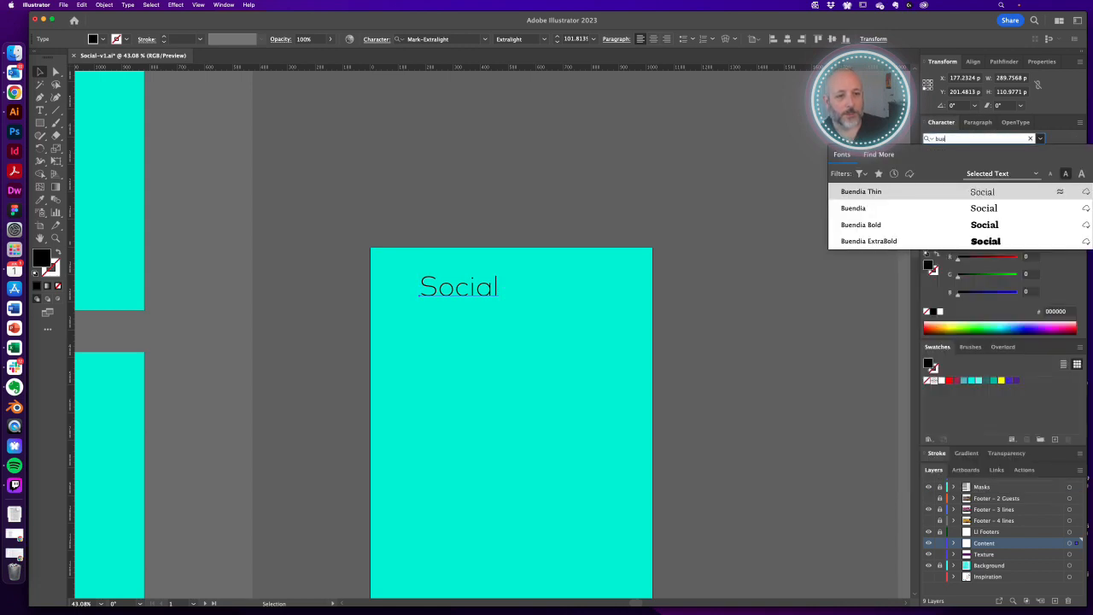
{"action": "left_click", "coordinate": [871, 227]}
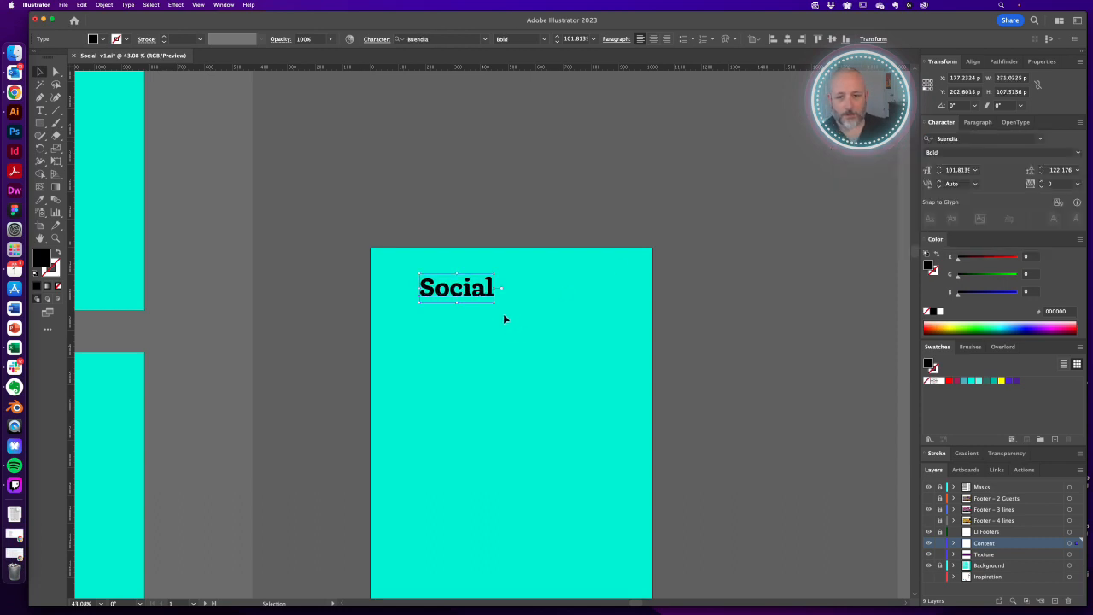
{"action": "left_click_drag", "start_coordinate": [494, 301], "coordinate": [595, 350]}
{"action": "left_click", "coordinate": [683, 309]}
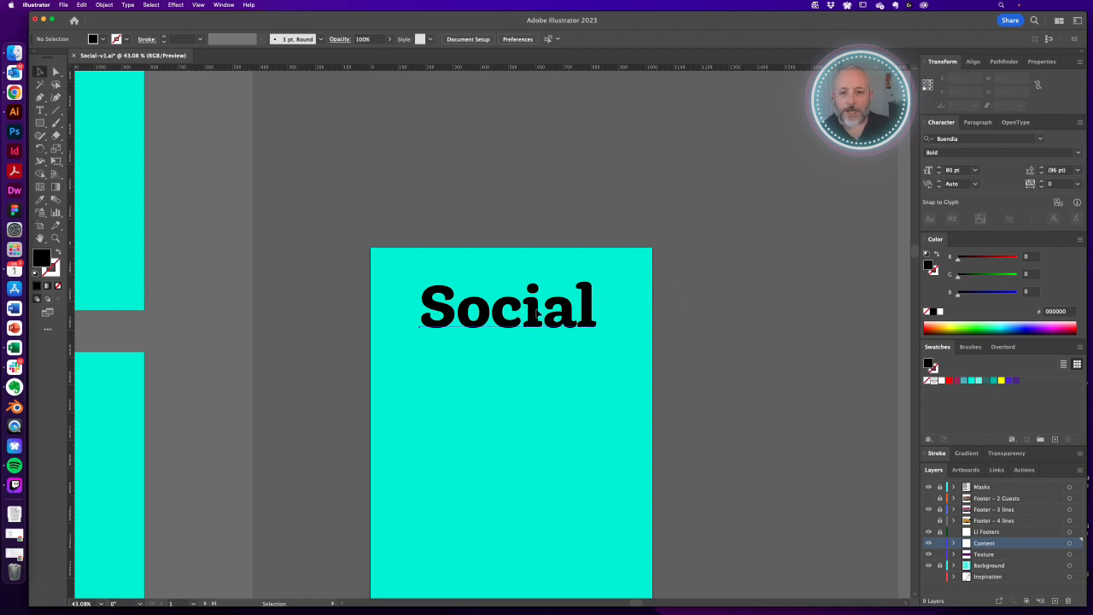
Move the left-aligned "Social" text to about X 100, Y 416 px and fill it with the dark green 316a63 swatch.
{"action": "left_click_drag", "start_coordinate": [559, 321], "coordinate": [553, 318]}
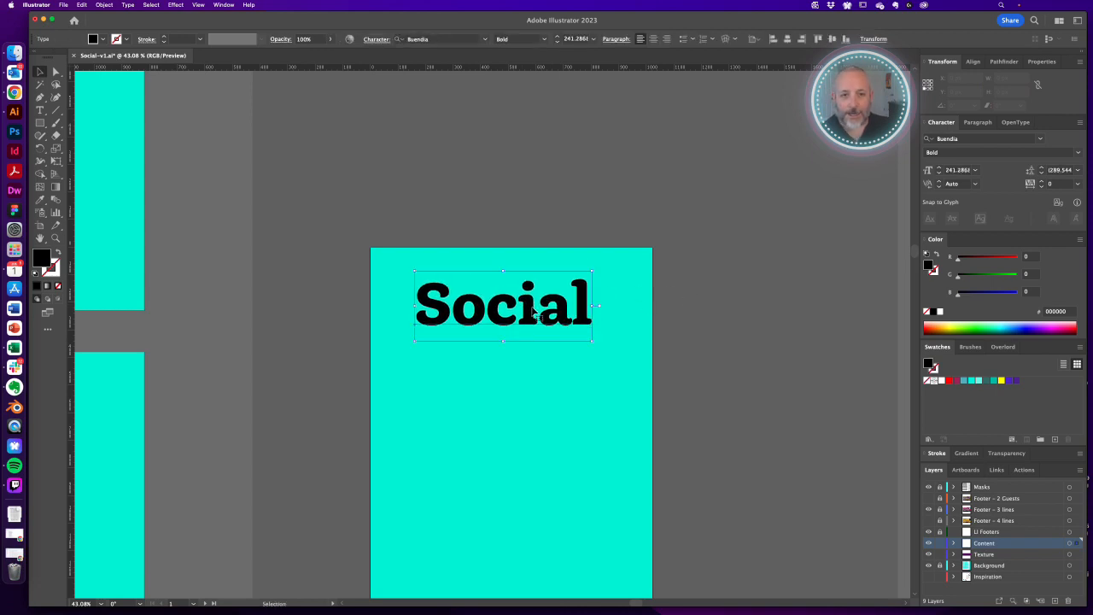
{"action": "left_click", "coordinate": [653, 38]}
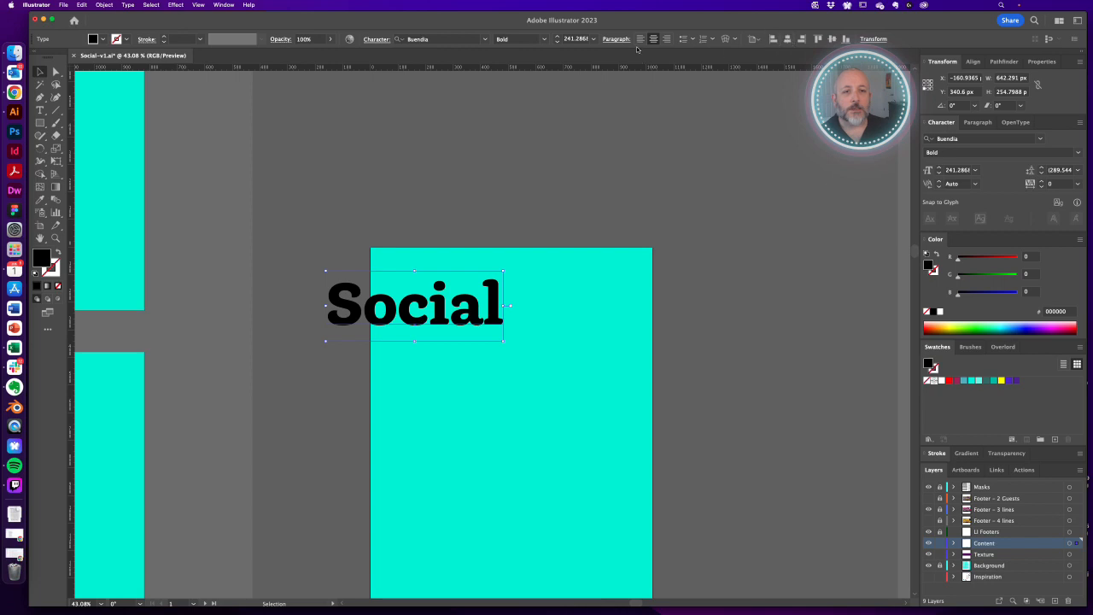
{"action": "left_click", "coordinate": [640, 39]}
{"action": "left_click_drag", "start_coordinate": [474, 311], "coordinate": [458, 333]}
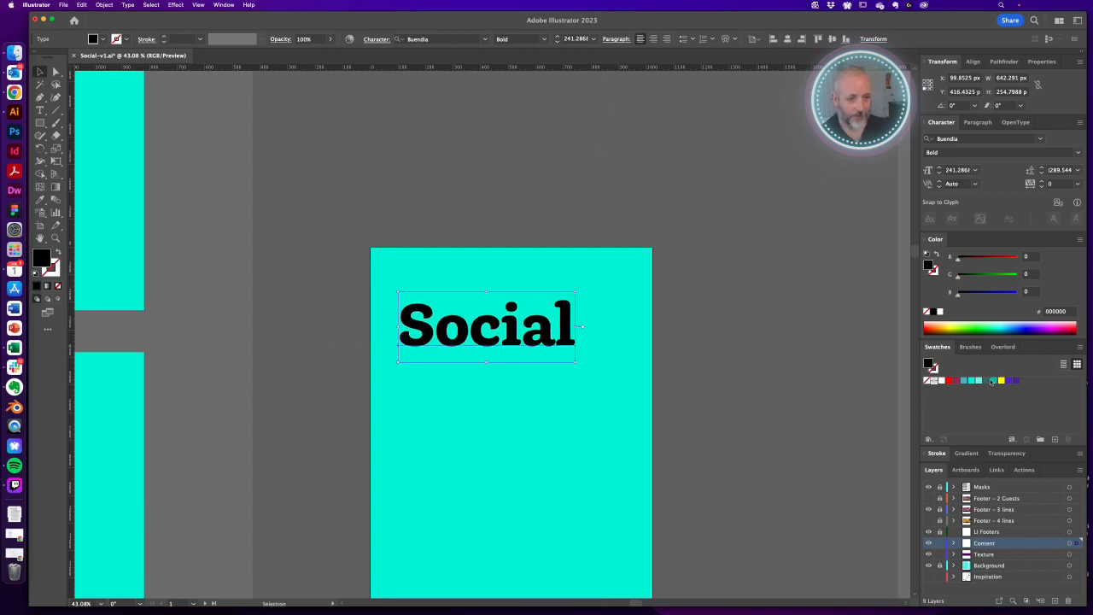
{"action": "left_click", "coordinate": [991, 381]}
{"action": "left_click", "coordinate": [733, 376]}
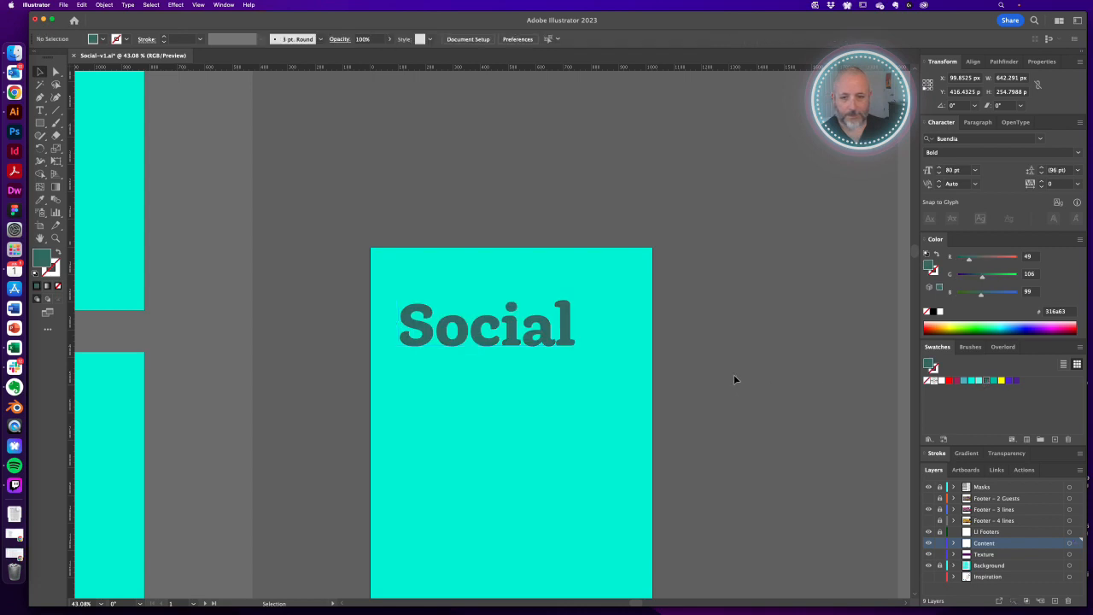
Duplicate the "Social" text directly below itself and change the copy to "Success".
{"action": "left_click", "coordinate": [491, 338]}
{"action": "left_click_drag", "start_coordinate": [475, 338], "coordinate": [468, 386]}
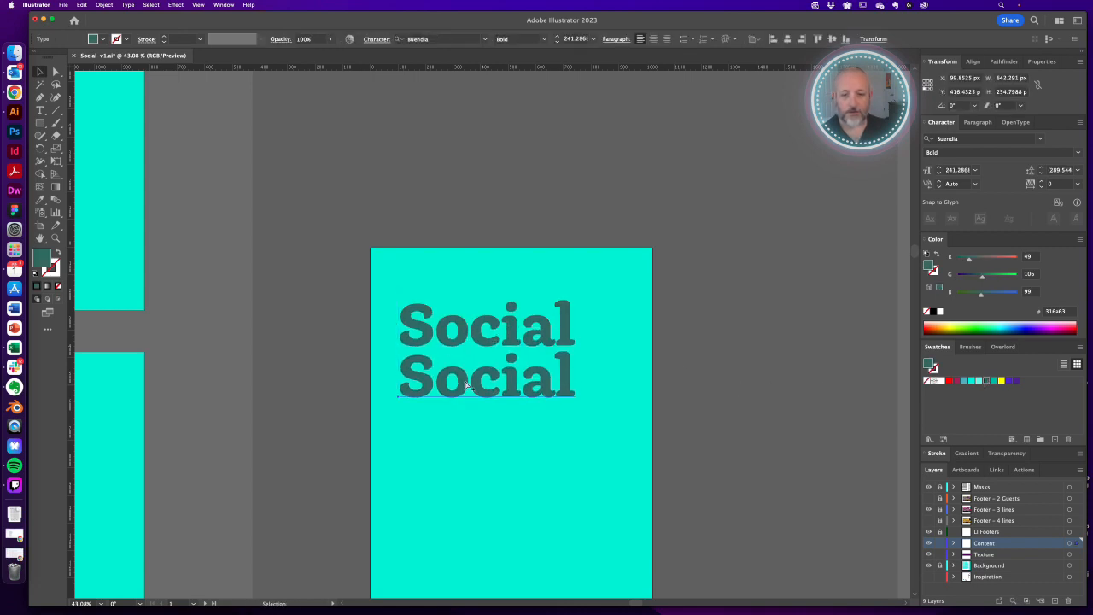
{"action": "double_click", "coordinate": [467, 386]}
{"action": "double_click", "coordinate": [467, 386]}
{"action": "type", "text": "Succe"}
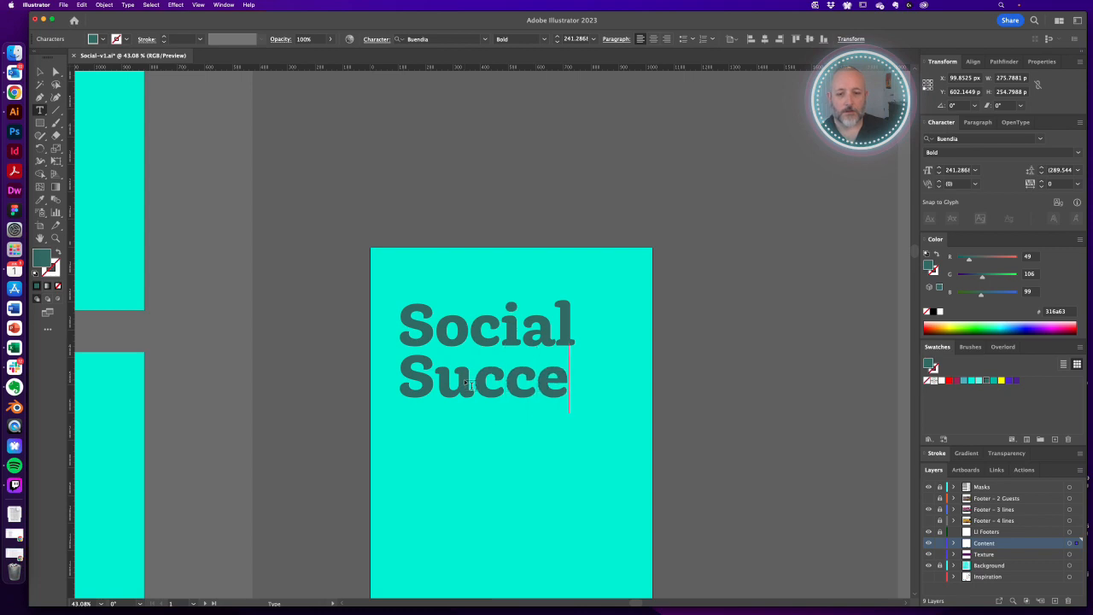
{"action": "type", "text": "ss"}
{"action": "key", "text": "Escape"}
{"action": "left_click", "coordinate": [749, 391]}
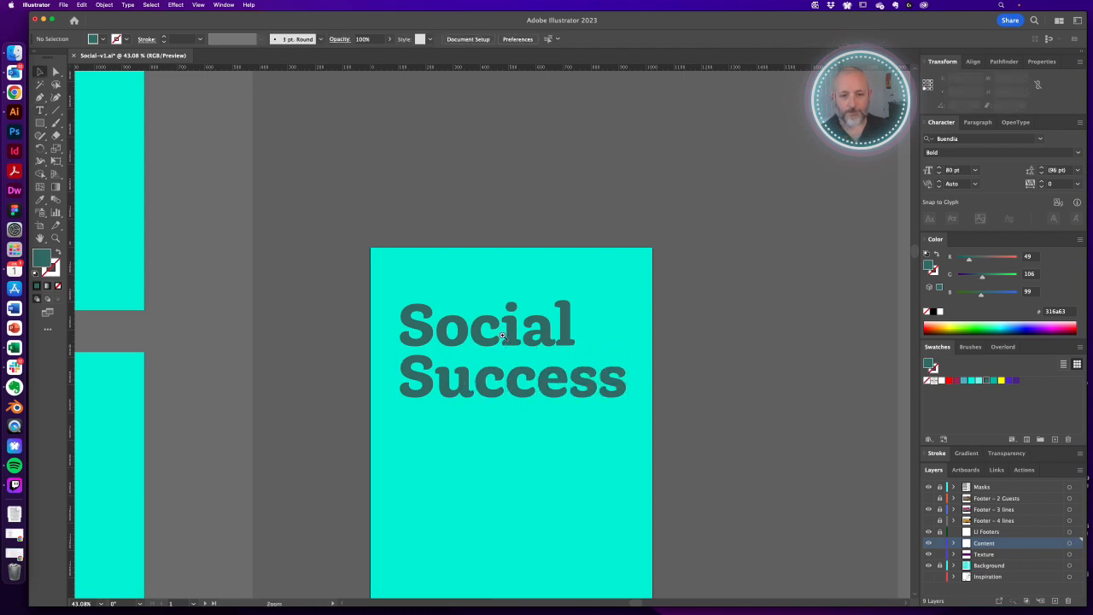
{"action": "left_click_drag", "start_coordinate": [503, 336], "coordinate": [492, 398]}
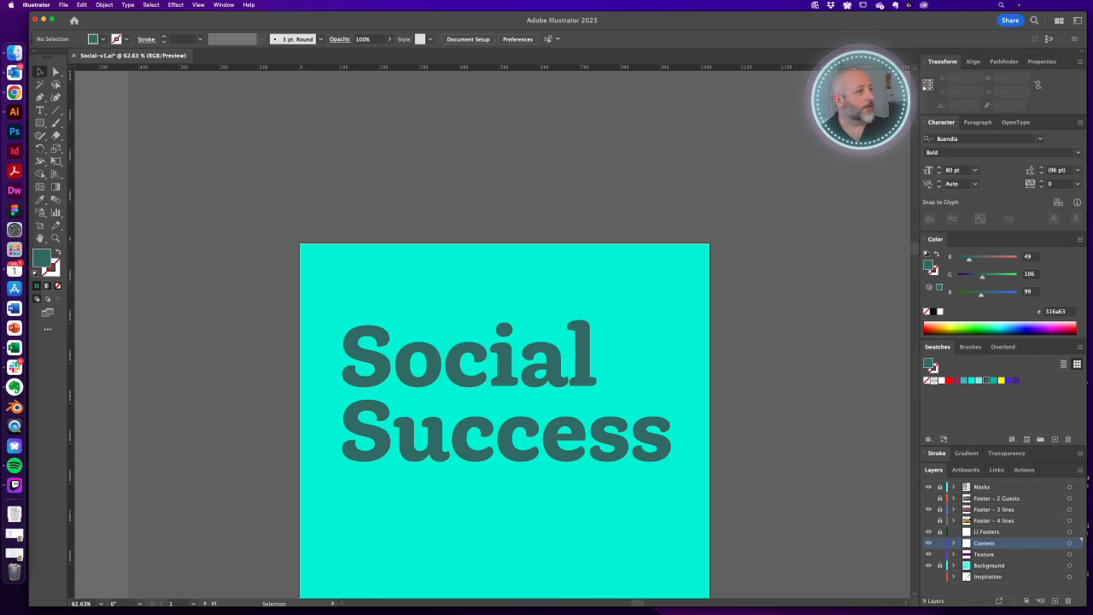
{"action": "key", "text": "super+Tab"}
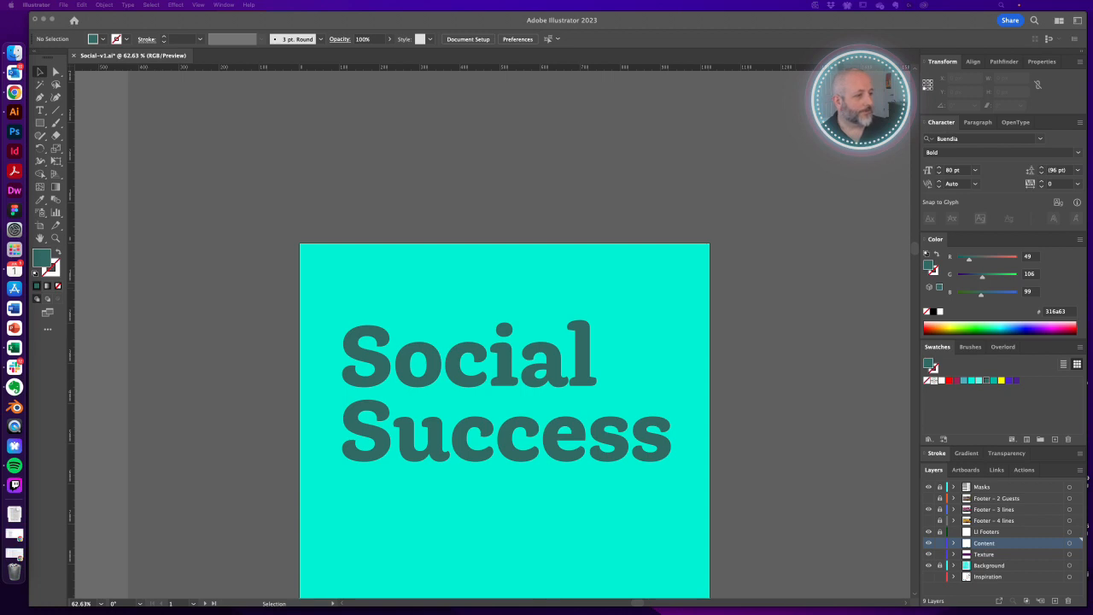
{"action": "left_click", "coordinate": [760, 330]}
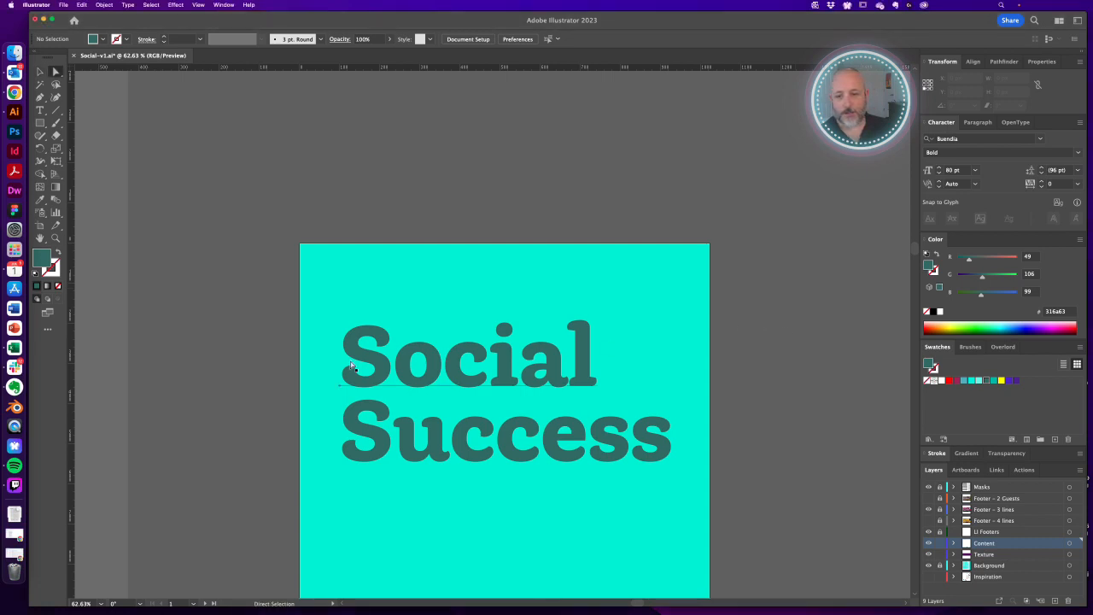
Duplicate the "Social" text above itself, change the copy to "Tips for" and scale it down to about 147 pt.
{"action": "left_click", "coordinate": [381, 366]}
{"action": "left_click_drag", "start_coordinate": [381, 366], "coordinate": [381, 284]}
{"action": "key", "text": "t"}
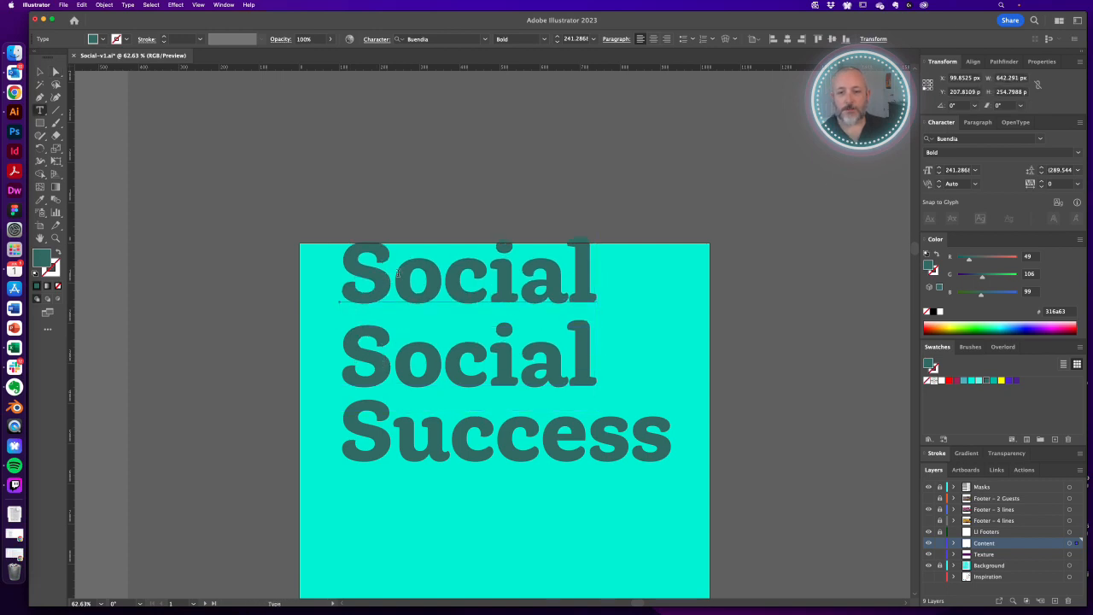
{"action": "double_click", "coordinate": [403, 279]}
{"action": "type", "text": "Tips for"}
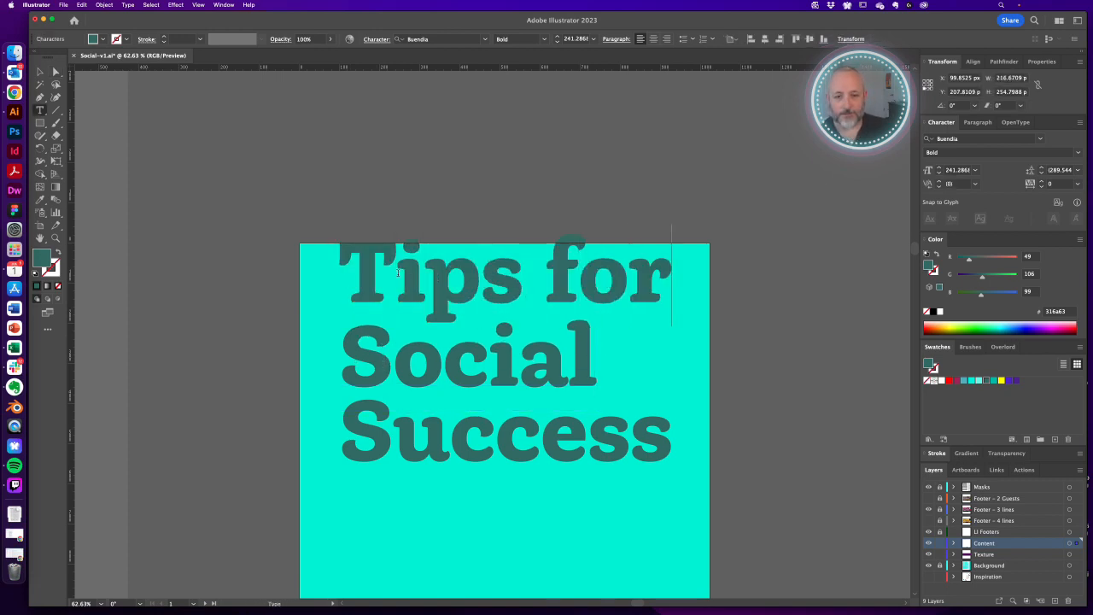
{"action": "key", "text": "Escape"}
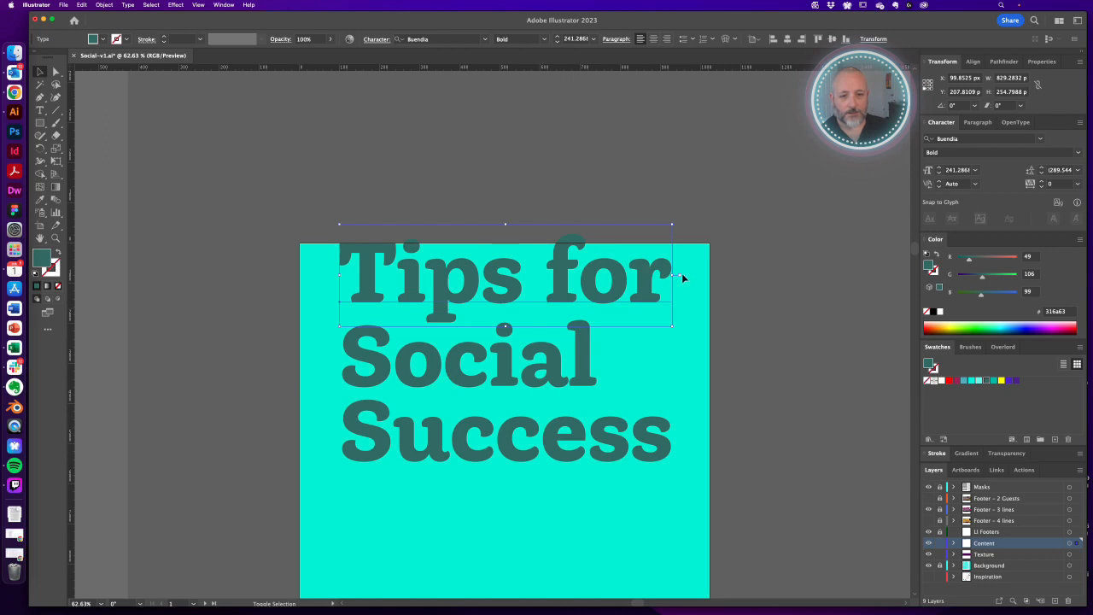
{"action": "left_click_drag", "start_coordinate": [675, 275], "coordinate": [488, 297]}
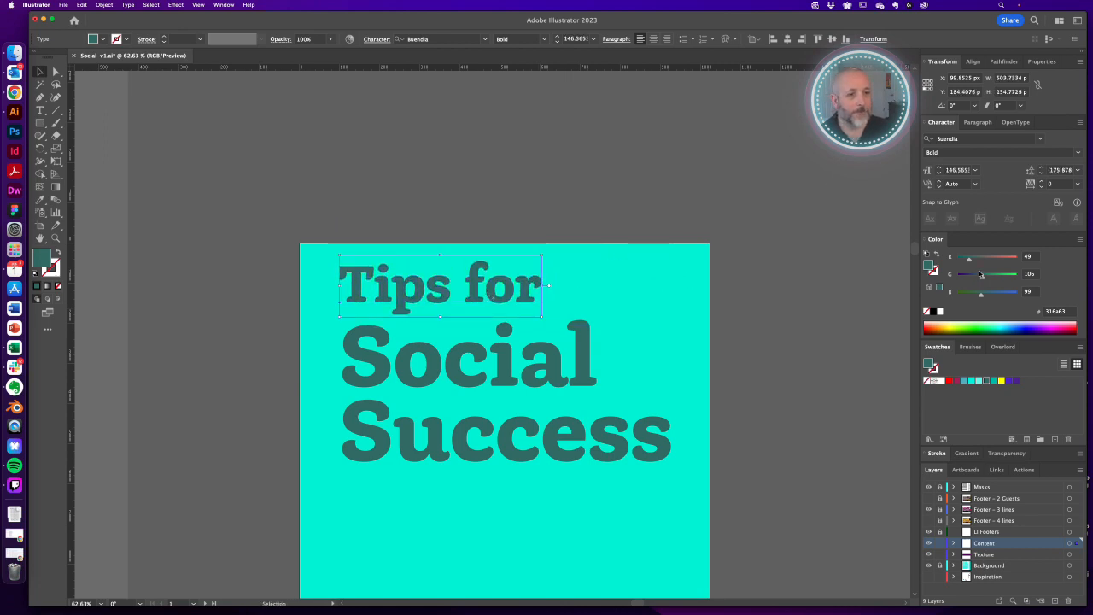
Switch the "Tips for" text to Buendia Regular and scale it down to about 122 pt.
{"action": "left_click", "coordinate": [1077, 152]}
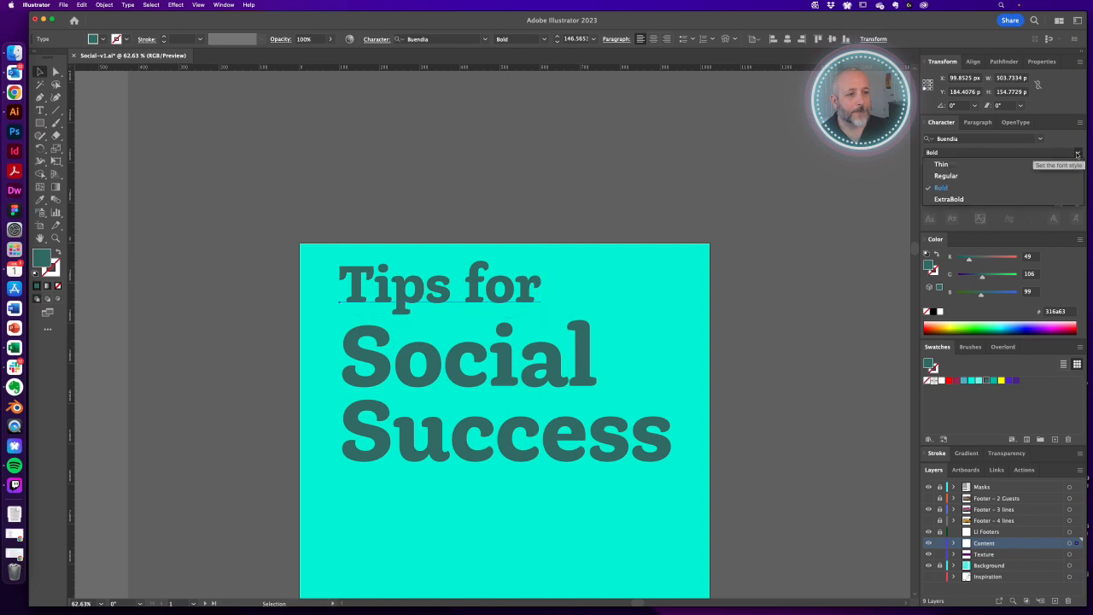
{"action": "left_click", "coordinate": [980, 177]}
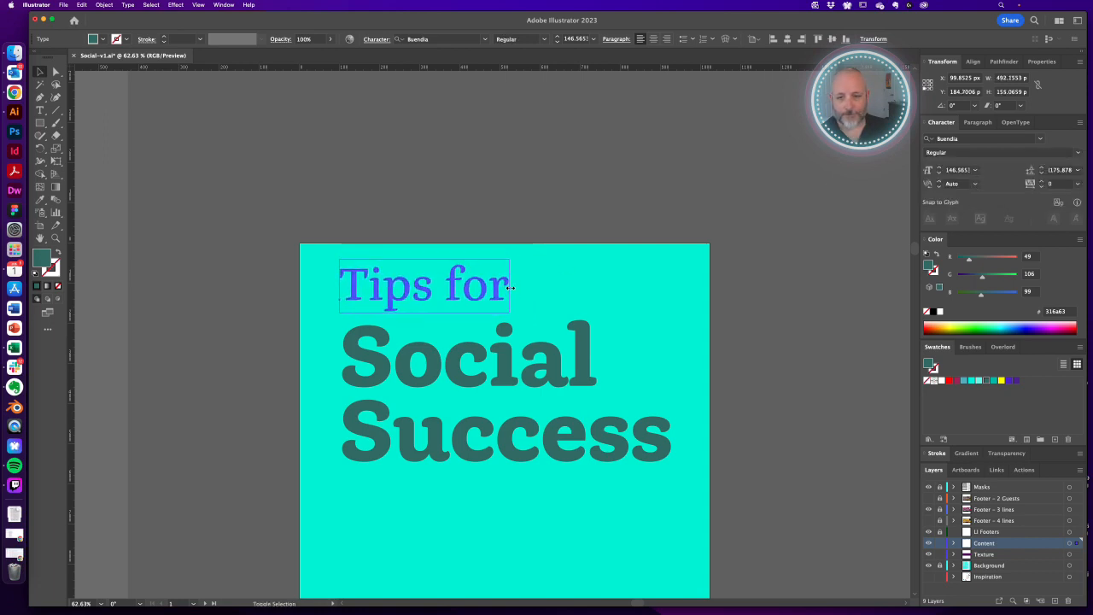
{"action": "left_click", "coordinate": [743, 243]}
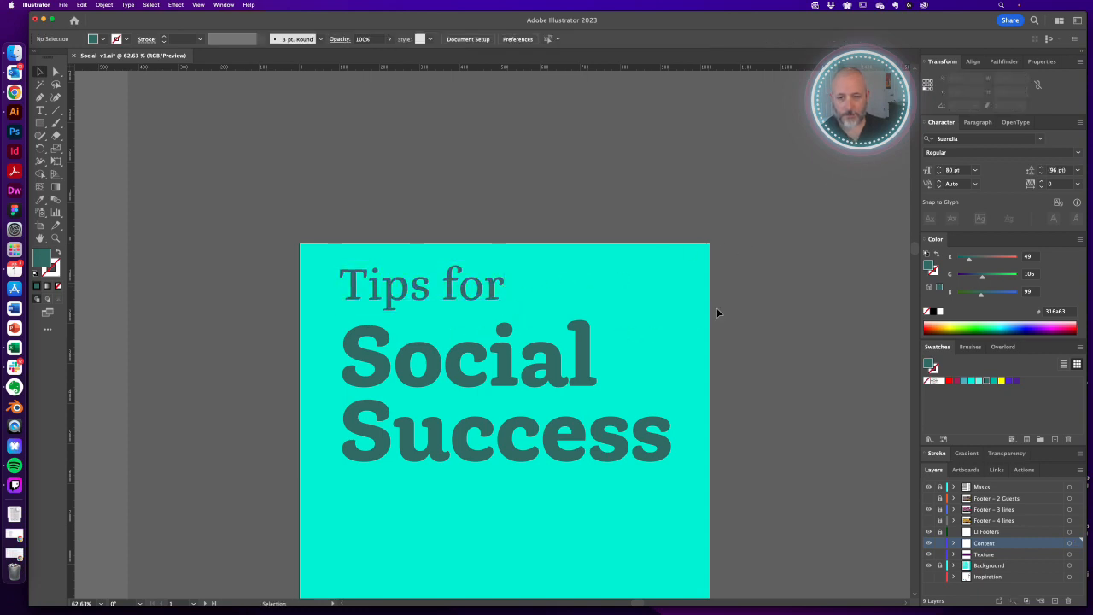
Tighten the letter spacing inside the "Tips for" text by entering kerning values of -30 and -10.
{"action": "double_click", "coordinate": [413, 292]}
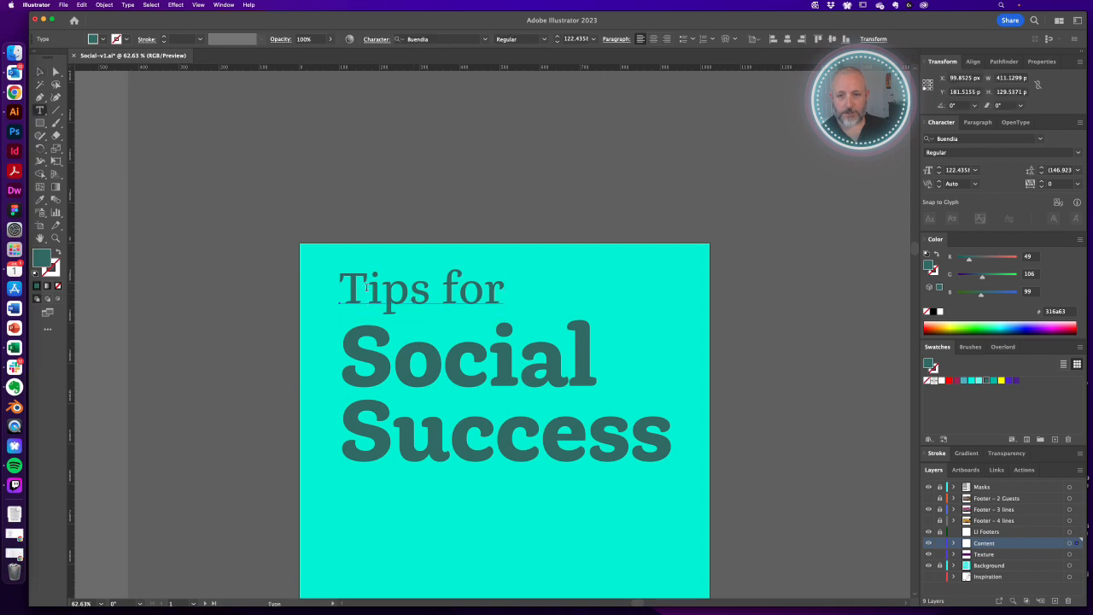
{"action": "left_click", "coordinate": [962, 182]}
{"action": "type", "text": "-30"}
{"action": "key", "text": "Return"}
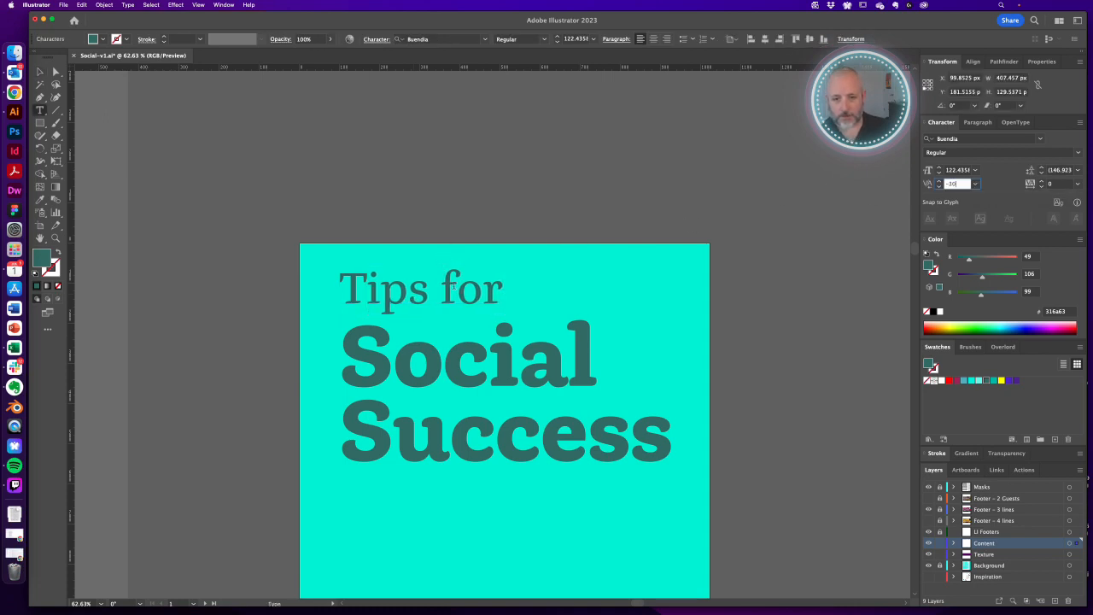
{"action": "key", "text": "Escape"}
{"action": "left_click", "coordinate": [963, 183]}
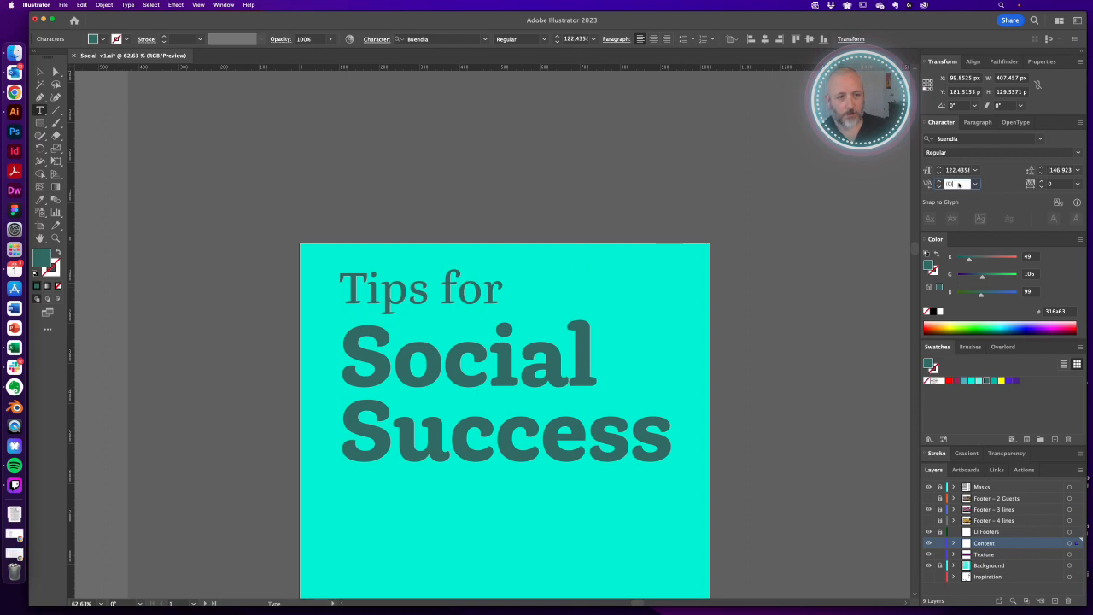
{"action": "type", "text": "-10"}
{"action": "key", "text": "Return"}
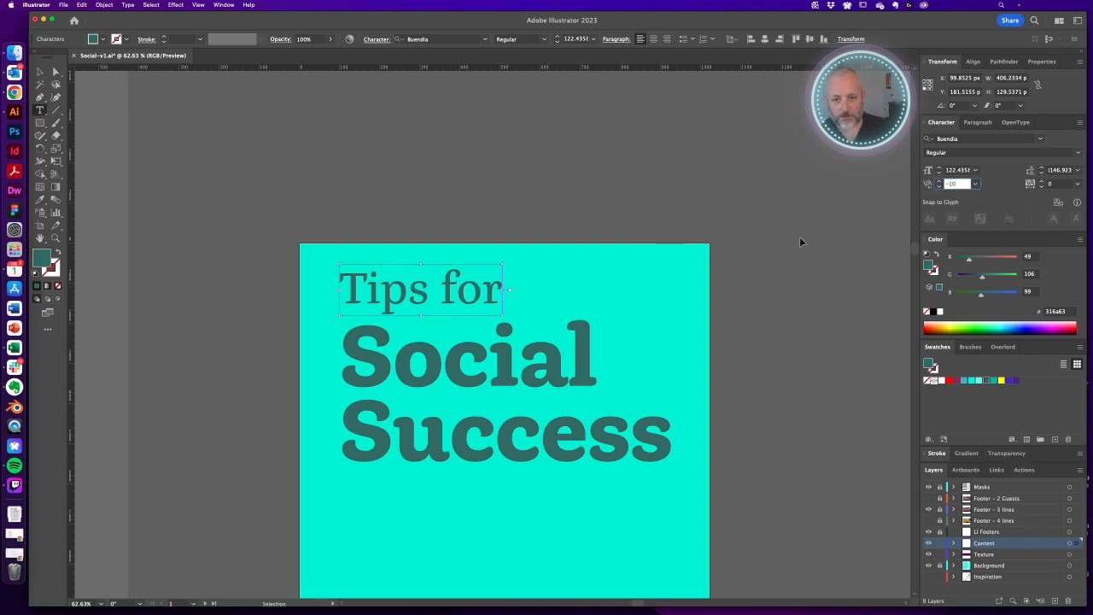
{"action": "key", "text": "Escape"}
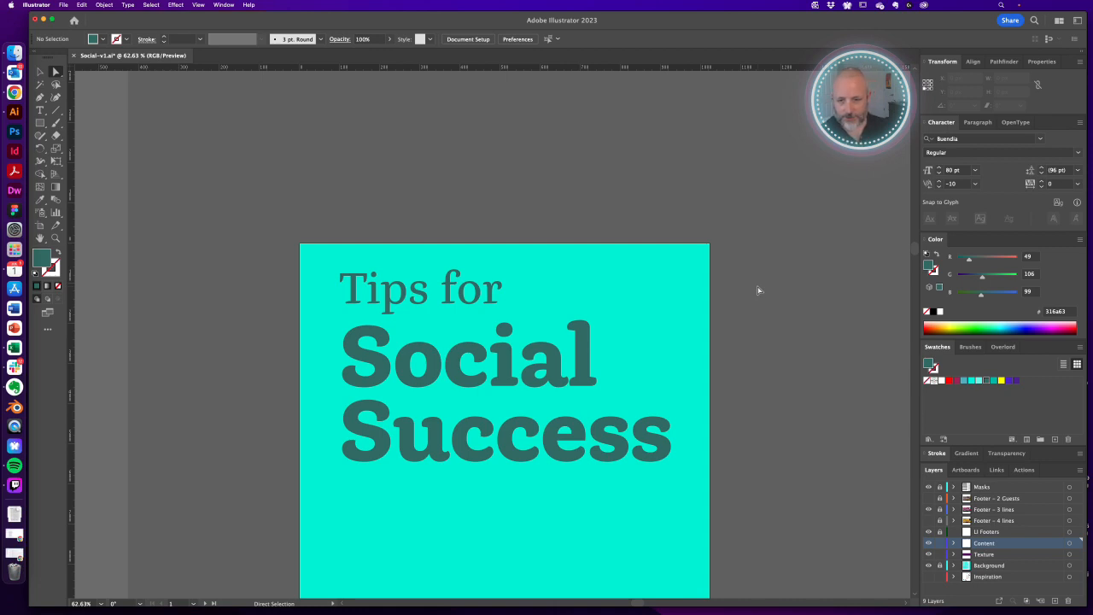
Set the kerning between the first two letters of "Success" to -10, trying -20 first, and save the document.
{"action": "double_click", "coordinate": [393, 440]}
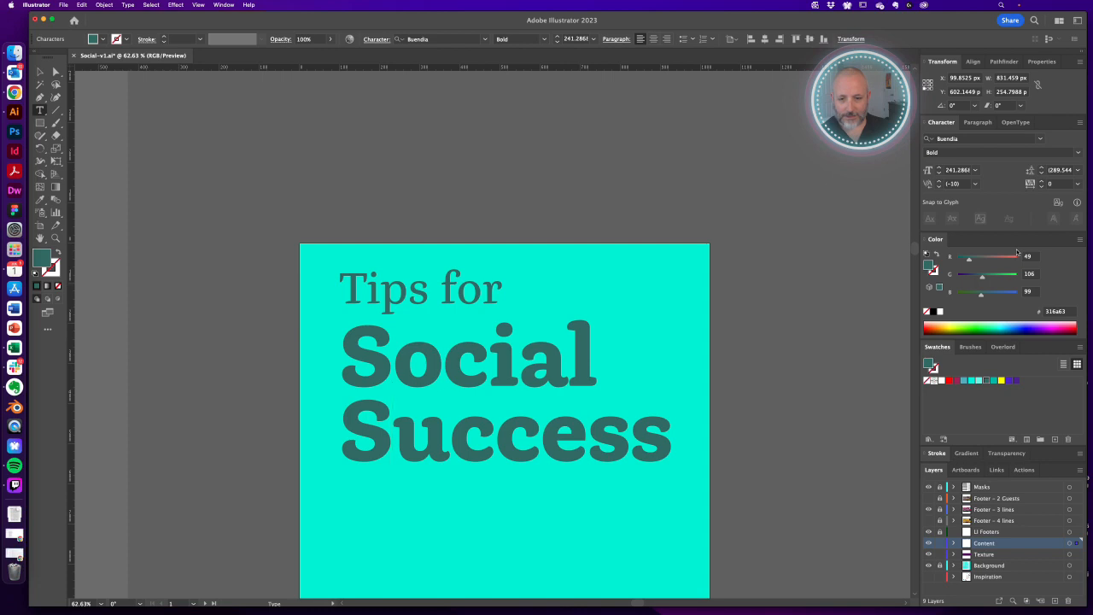
{"action": "left_click", "coordinate": [965, 183]}
{"action": "key", "text": "Down"}
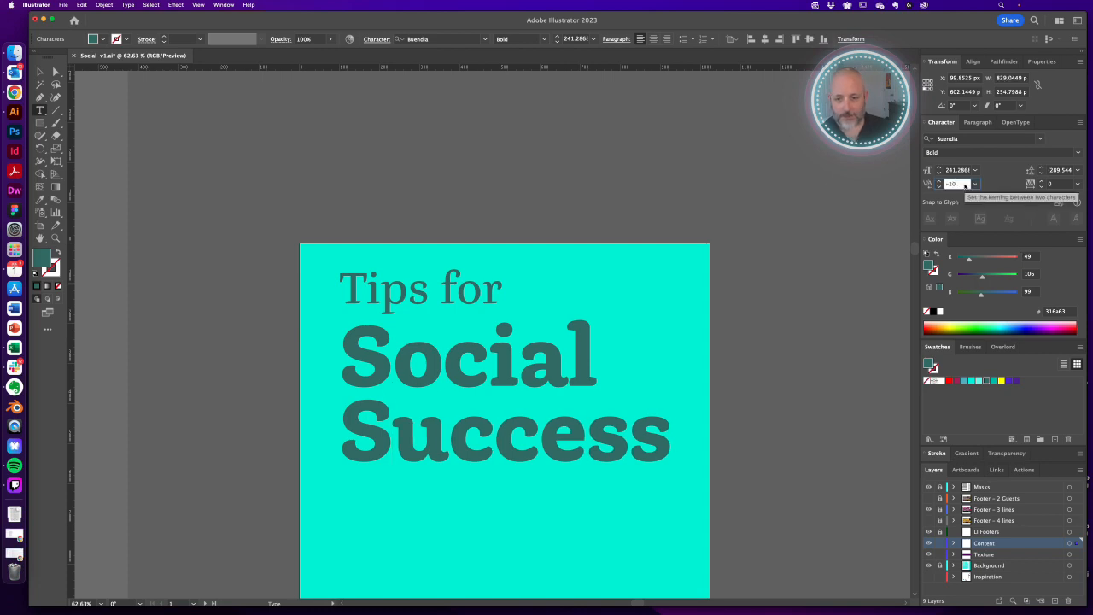
{"action": "key", "text": "Up"}
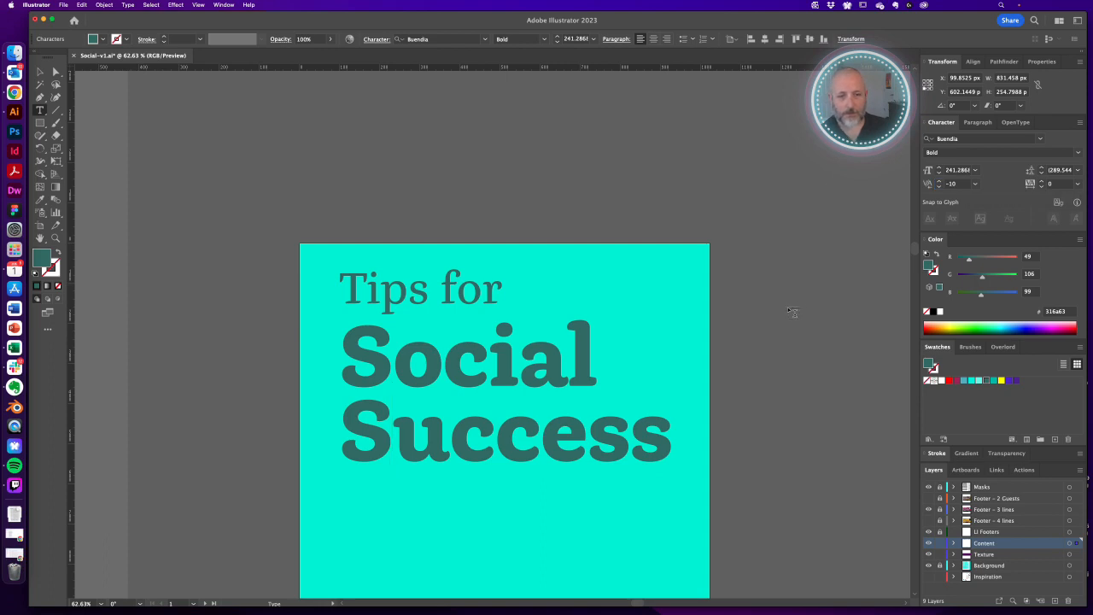
{"action": "key", "text": "Escape"}
{"action": "key", "text": "a"}
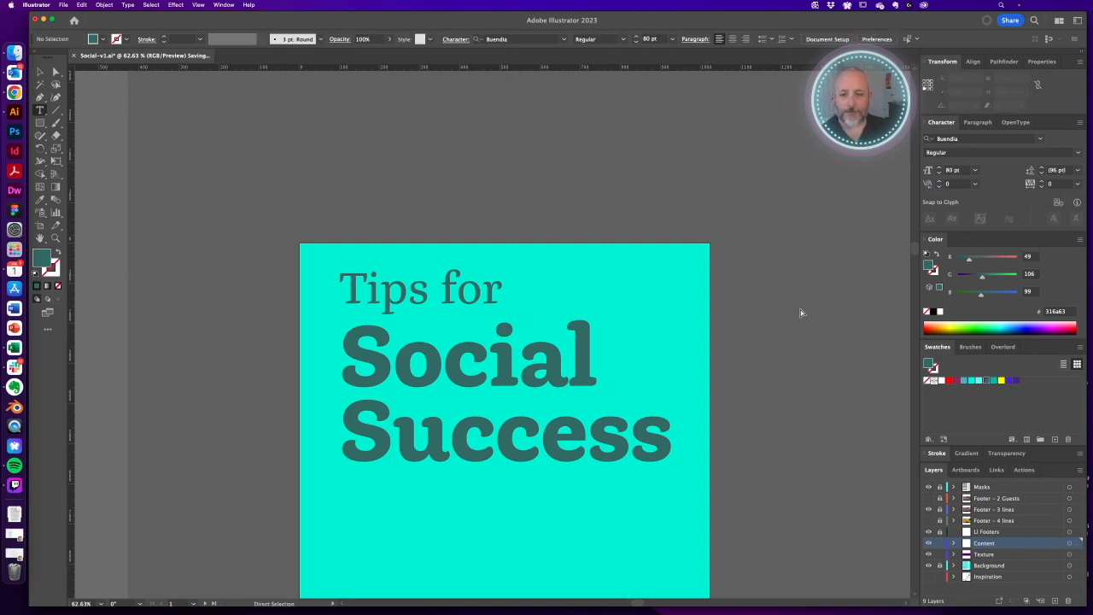
Group the "Tips for", "Social" and "Success" text lines and centre the group horizontally on the artboard.
{"action": "key", "text": "v"}
{"action": "key", "text": "space"}
{"action": "left_click_drag", "start_coordinate": [765, 349], "coordinate": [736, 231]}
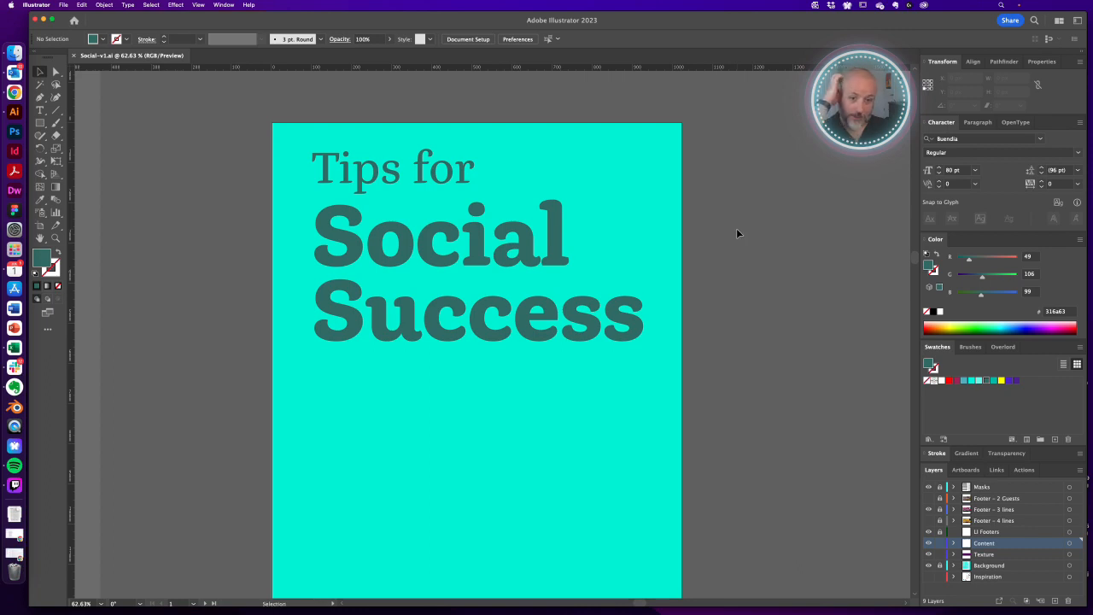
{"action": "left_click_drag", "start_coordinate": [228, 150], "coordinate": [570, 358]}
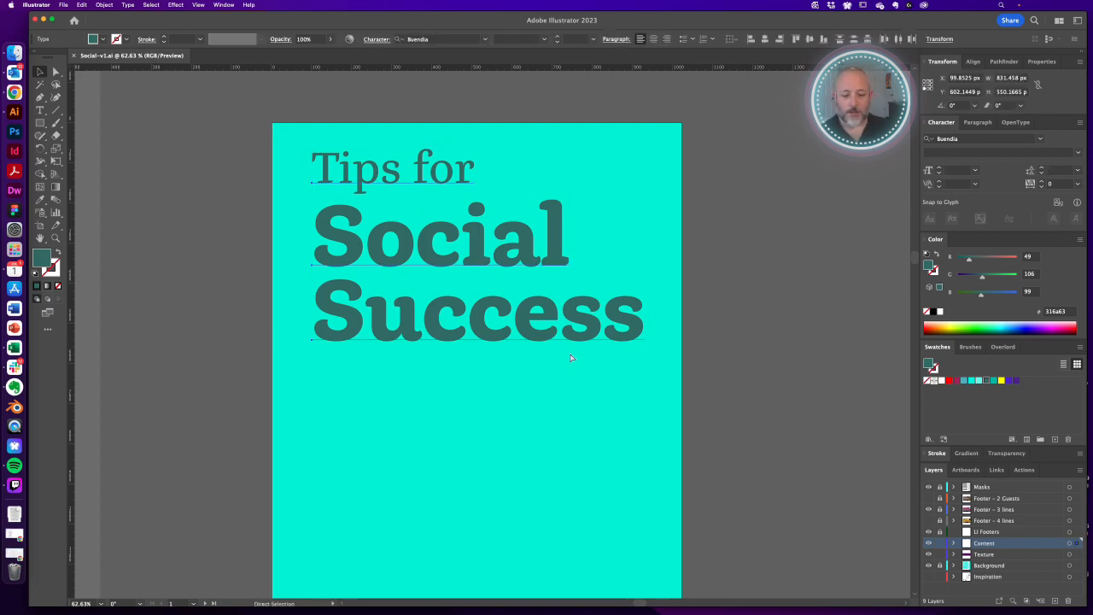
{"action": "key", "text": "super+g"}
{"action": "left_click", "coordinate": [787, 39]}
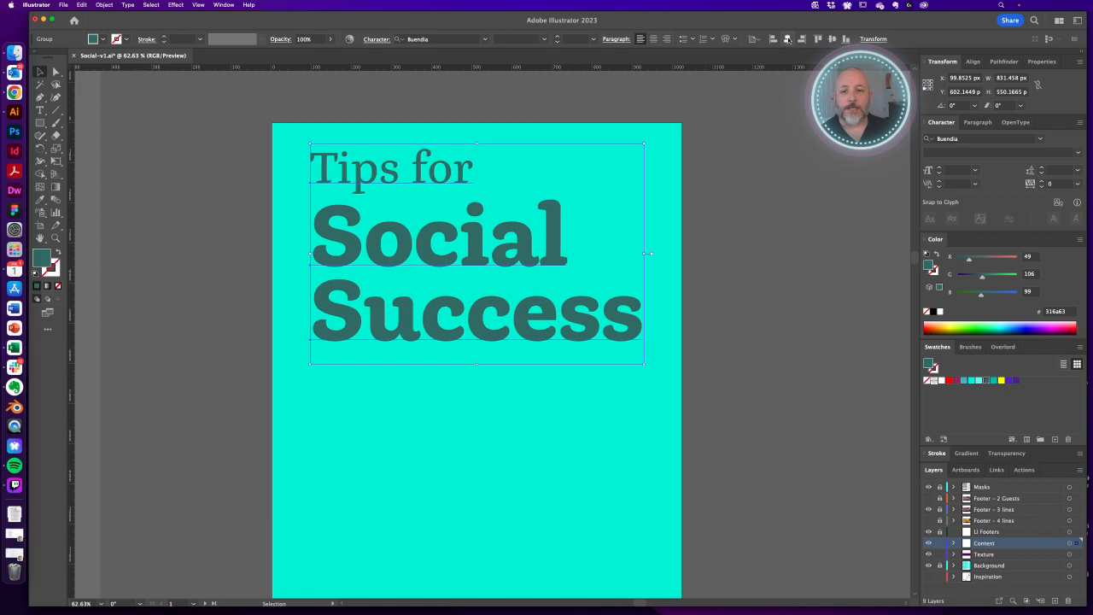
{"action": "left_click", "coordinate": [722, 289]}
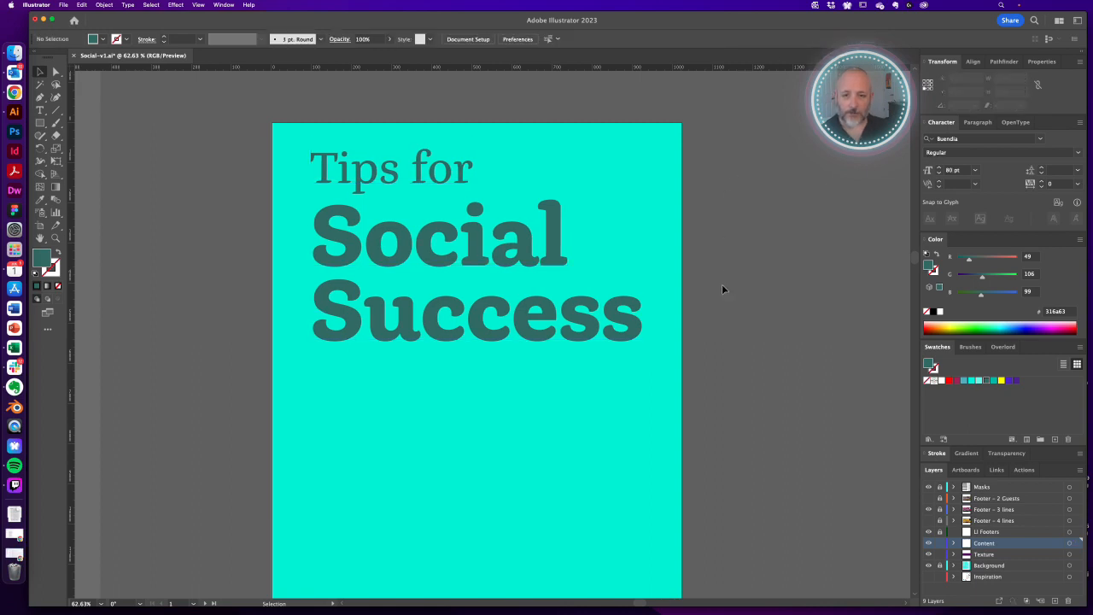
Paint a thin looping flourish with the Paintbrush from beside "Tips for" down to the end of "Social".
{"action": "key", "text": "b"}
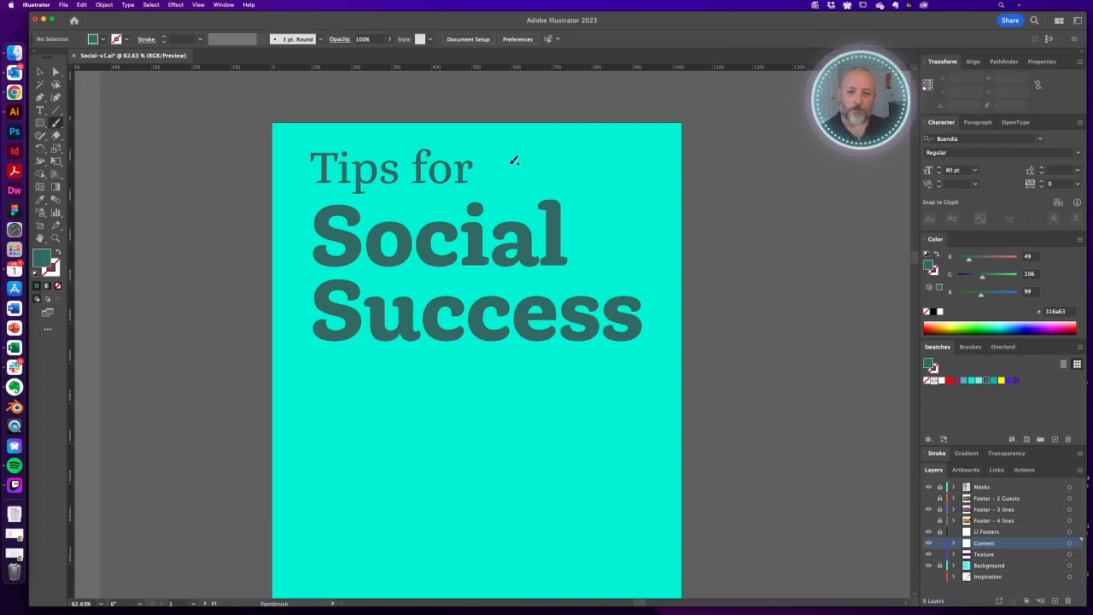
{"action": "mouse_move", "coordinate": [505, 162]}
{"action": "left_mouse_down"}
{"action": "mouse_move", "coordinate": [626, 166]}
{"action": "mouse_move", "coordinate": [629, 149]}
{"action": "mouse_move", "coordinate": [614, 172]}
{"action": "mouse_move", "coordinate": [636, 202]}
{"action": "mouse_move", "coordinate": [608, 253]}
{"action": "left_mouse_up"}
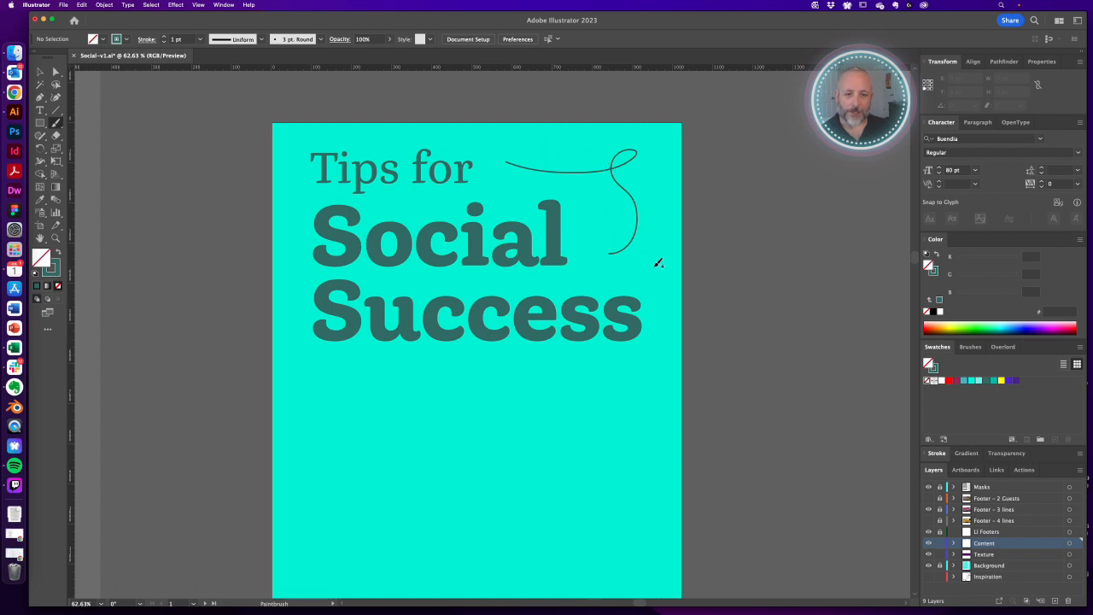
Try painting additional loose strokes over the upper flourish for a scribbled look, and undo them.
{"action": "mouse_move", "coordinate": [509, 159]}
{"action": "left_mouse_down"}
{"action": "mouse_move", "coordinate": [570, 170]}
{"action": "mouse_move", "coordinate": [645, 163]}
{"action": "mouse_move", "coordinate": [639, 146]}
{"action": "mouse_move", "coordinate": [616, 153]}
{"action": "mouse_move", "coordinate": [641, 231]}
{"action": "mouse_move", "coordinate": [610, 251]}
{"action": "left_mouse_up"}
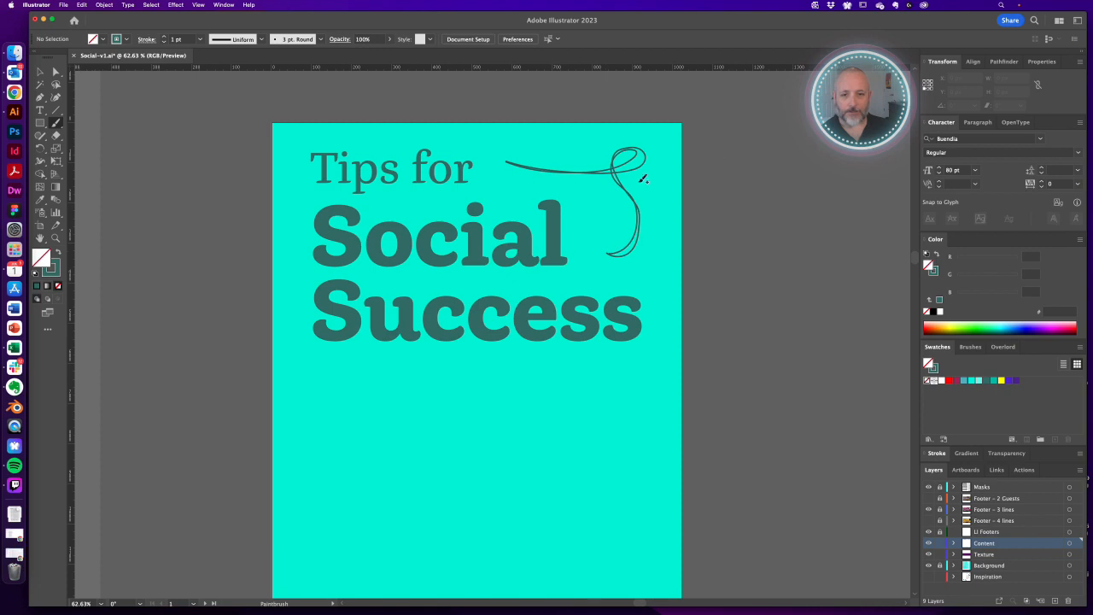
{"action": "mouse_move", "coordinate": [510, 158]}
{"action": "left_mouse_down"}
{"action": "mouse_move", "coordinate": [634, 180]}
{"action": "mouse_move", "coordinate": [661, 147]}
{"action": "mouse_move", "coordinate": [622, 153]}
{"action": "mouse_move", "coordinate": [655, 231]}
{"action": "mouse_move", "coordinate": [613, 242]}
{"action": "left_mouse_up"}
{"action": "key", "text": "v"}
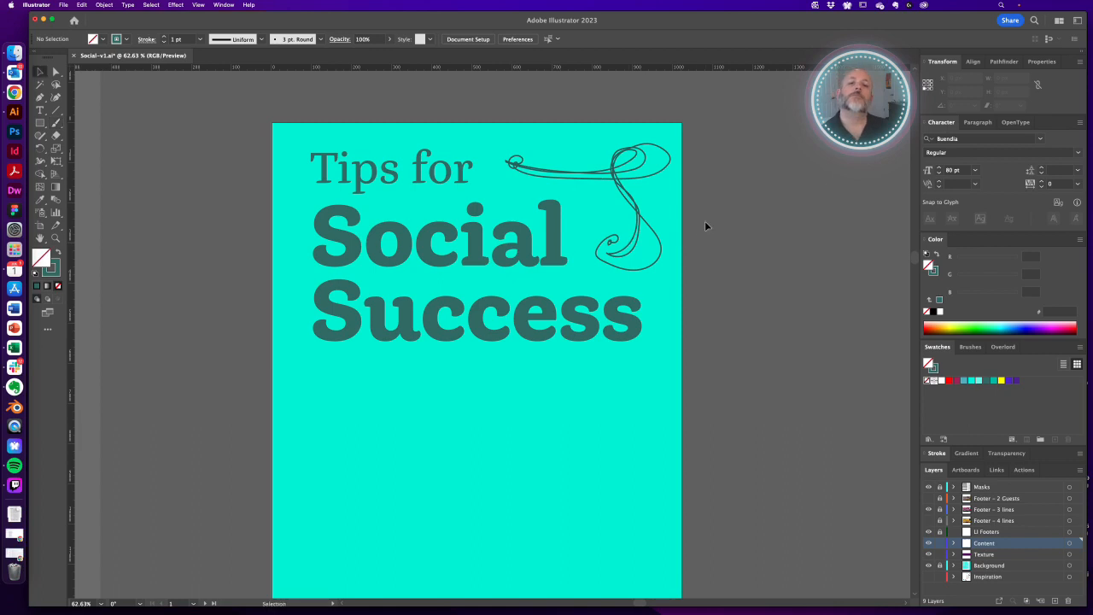
{"action": "key", "text": "super+z"}
{"action": "key", "text": "super+z"}
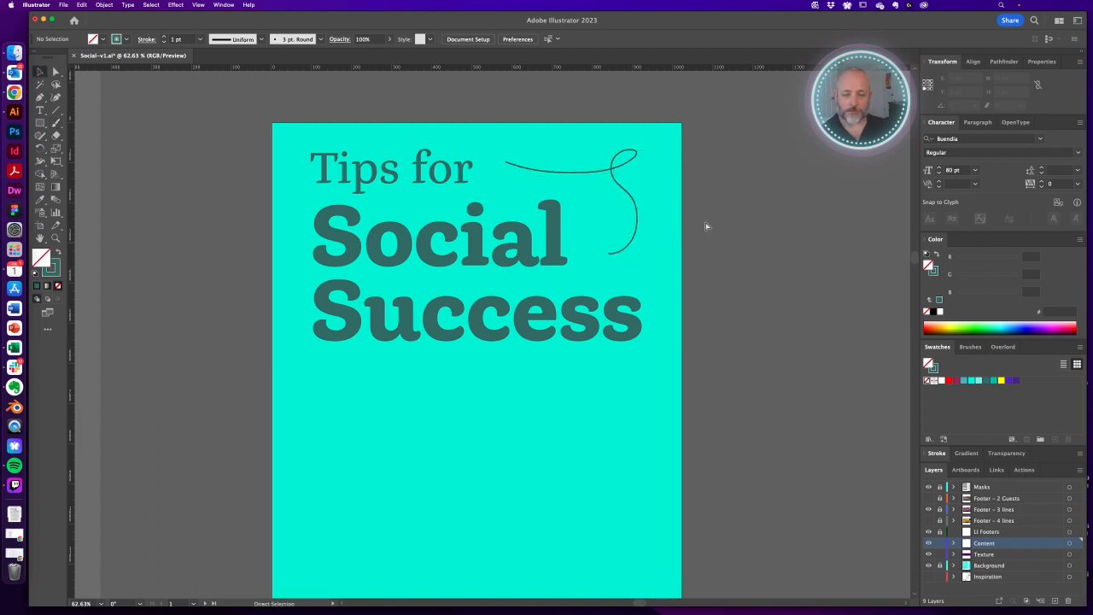
Paint a matching thin looped flourish that runs from before the "S" of "Success" to underneath the word.
{"action": "scroll", "coordinate": [500, 325], "scroll_direction": "down", "scroll_amount": 2}
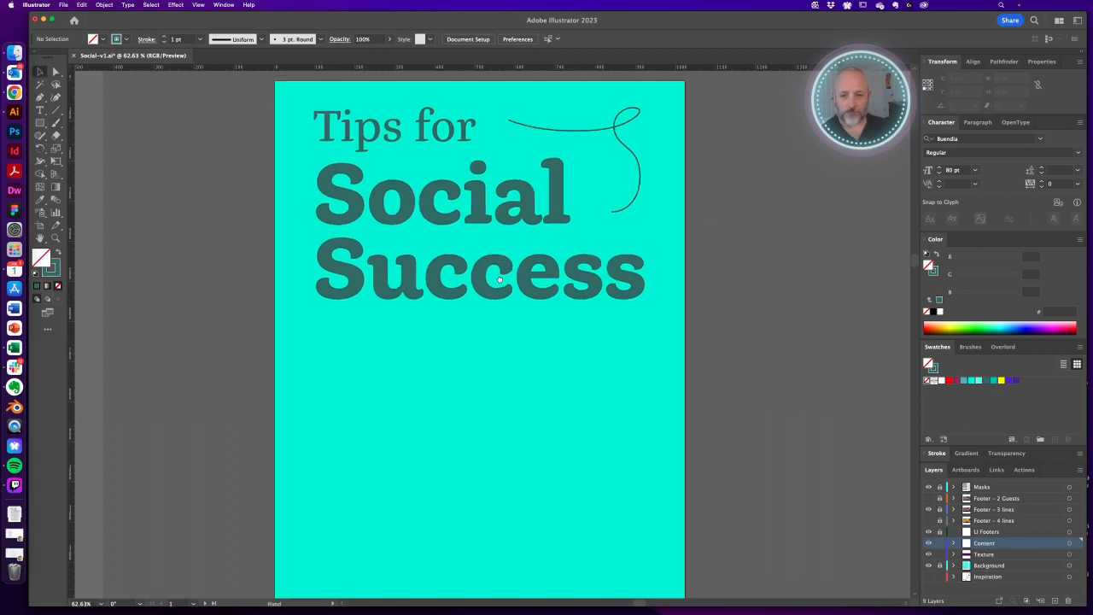
{"action": "key", "text": "b"}
{"action": "mouse_move", "coordinate": [293, 249]}
{"action": "left_mouse_down"}
{"action": "mouse_move", "coordinate": [301, 283]}
{"action": "mouse_move", "coordinate": [283, 314]}
{"action": "mouse_move", "coordinate": [504, 322]}
{"action": "left_mouse_up"}
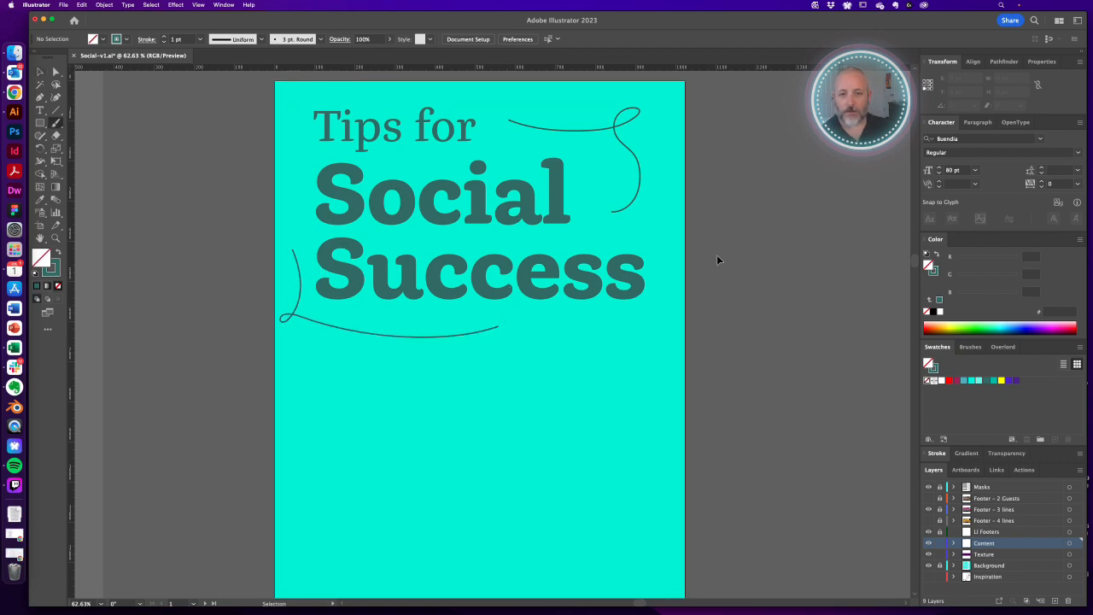
{"action": "key", "text": "v"}
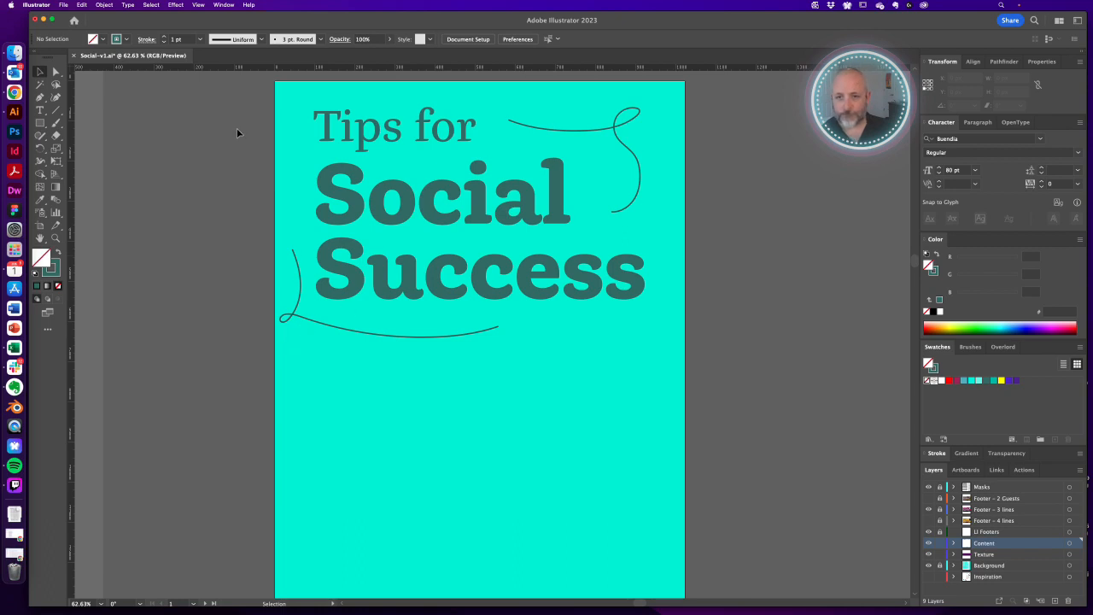
Scale the heading and both flourishes down together to about 874 px wide, finishing with a very slight enlargement.
{"action": "key", "text": "super+a"}
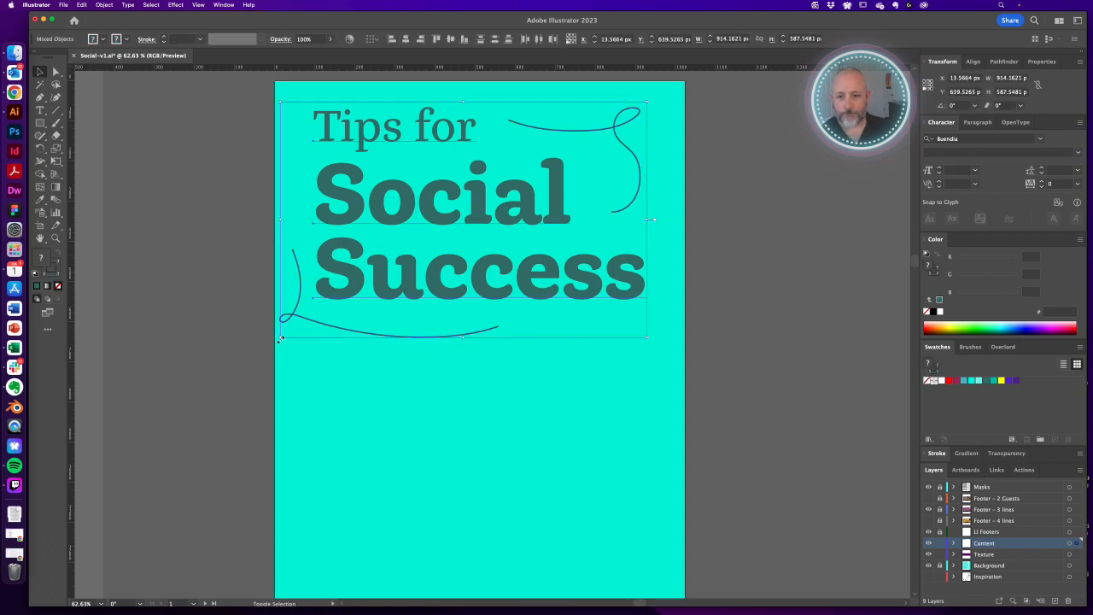
{"action": "left_click_drag", "start_coordinate": [281, 339], "coordinate": [295, 326]}
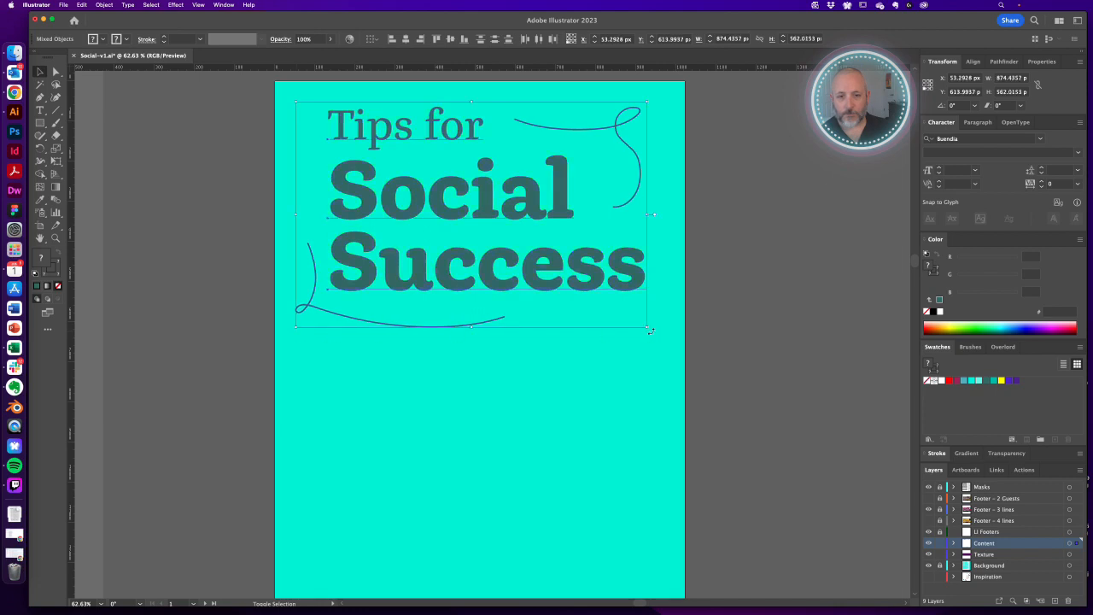
{"action": "left_click_drag", "start_coordinate": [649, 330], "coordinate": [652, 332]}
{"action": "left_click", "coordinate": [715, 304]}
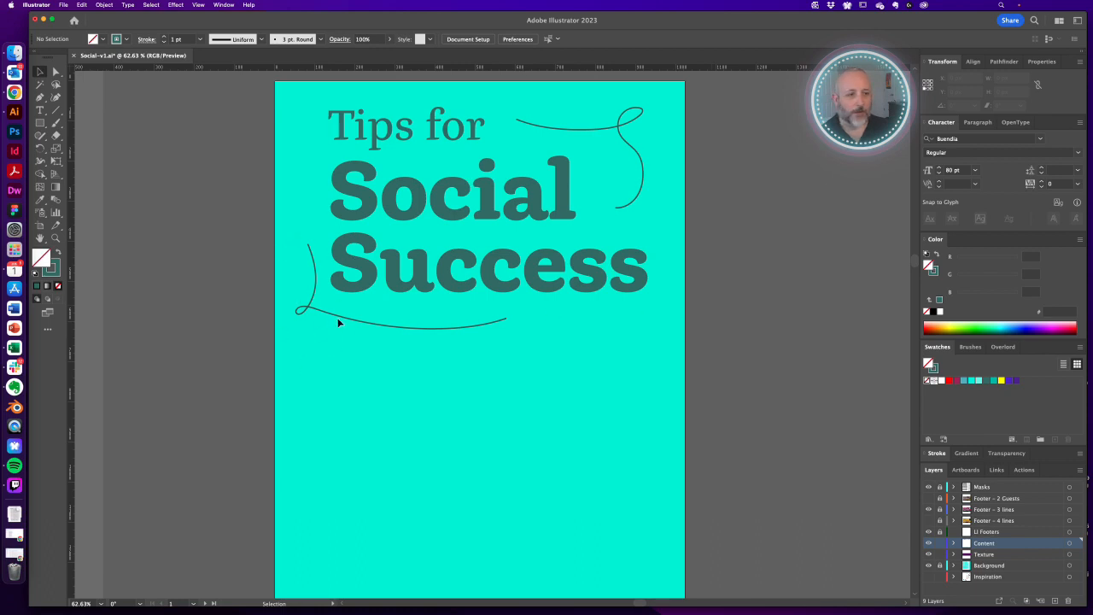
Choose the thick rough-edged black art brush for the Paintbrush and test a short stroke below the lower flourish, undoing the stroke.
{"action": "key", "text": "b"}
{"action": "left_click", "coordinate": [971, 346]}
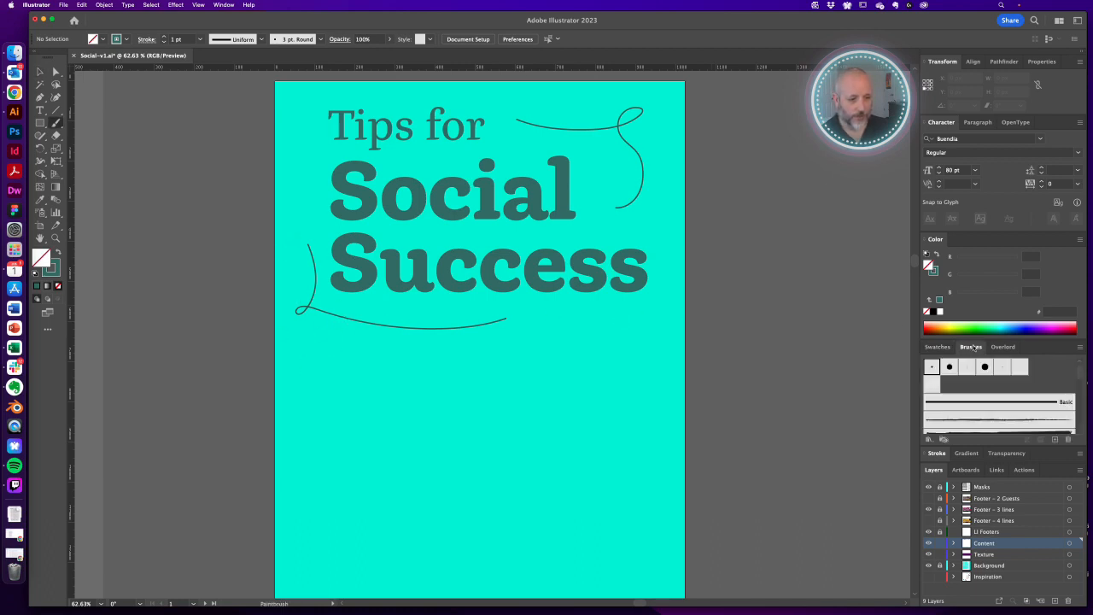
{"action": "scroll", "coordinate": [995, 400], "scroll_direction": "down", "scroll_amount": 10}
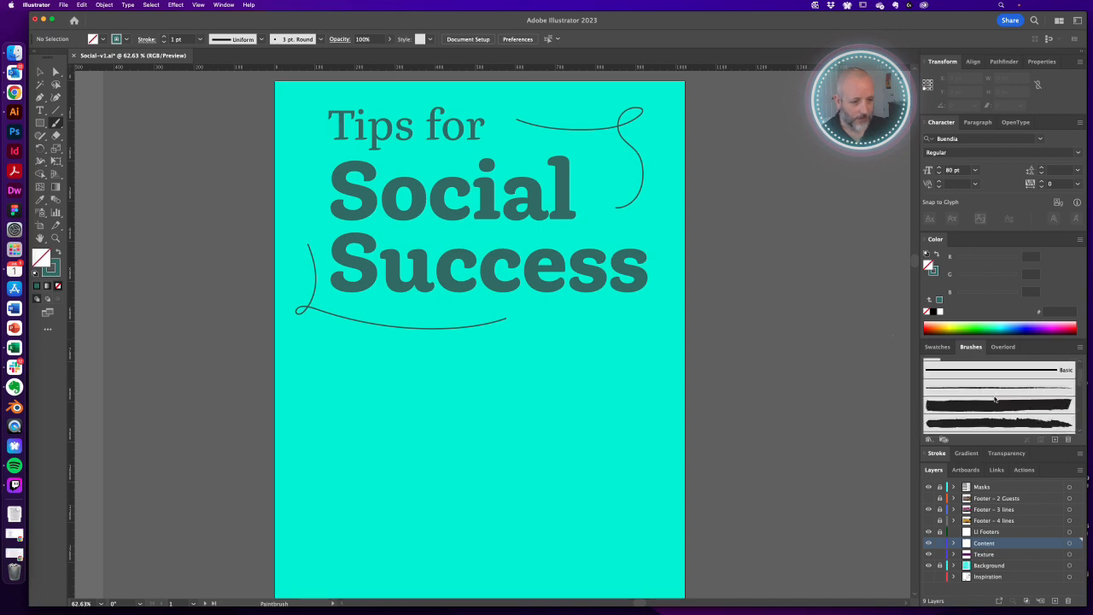
{"action": "scroll", "coordinate": [995, 400], "scroll_direction": "down", "scroll_amount": 5}
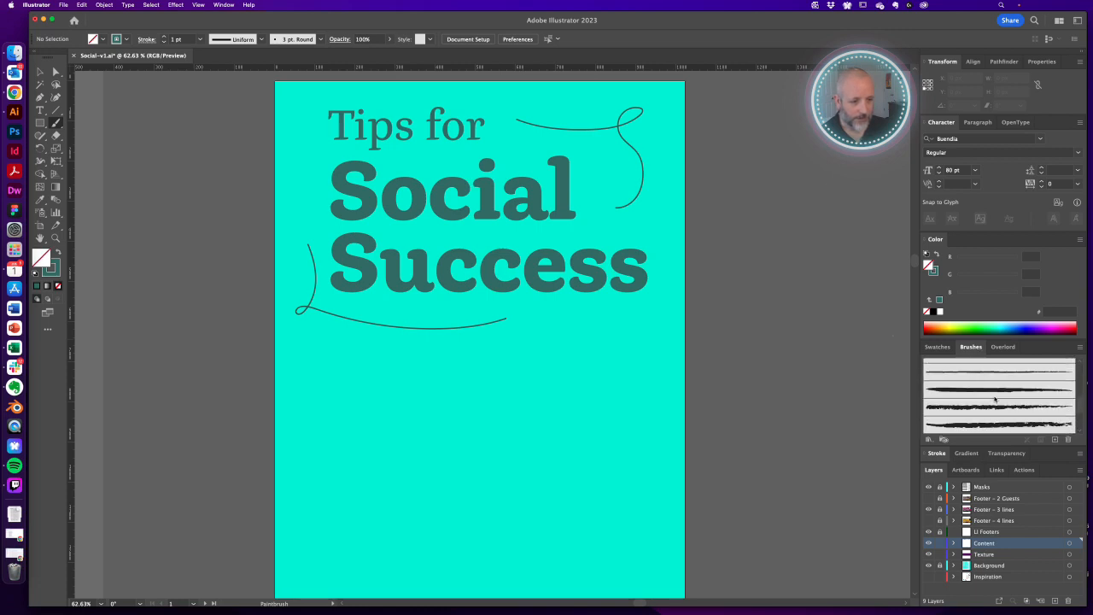
{"action": "scroll", "coordinate": [995, 400], "scroll_direction": "down", "scroll_amount": 5}
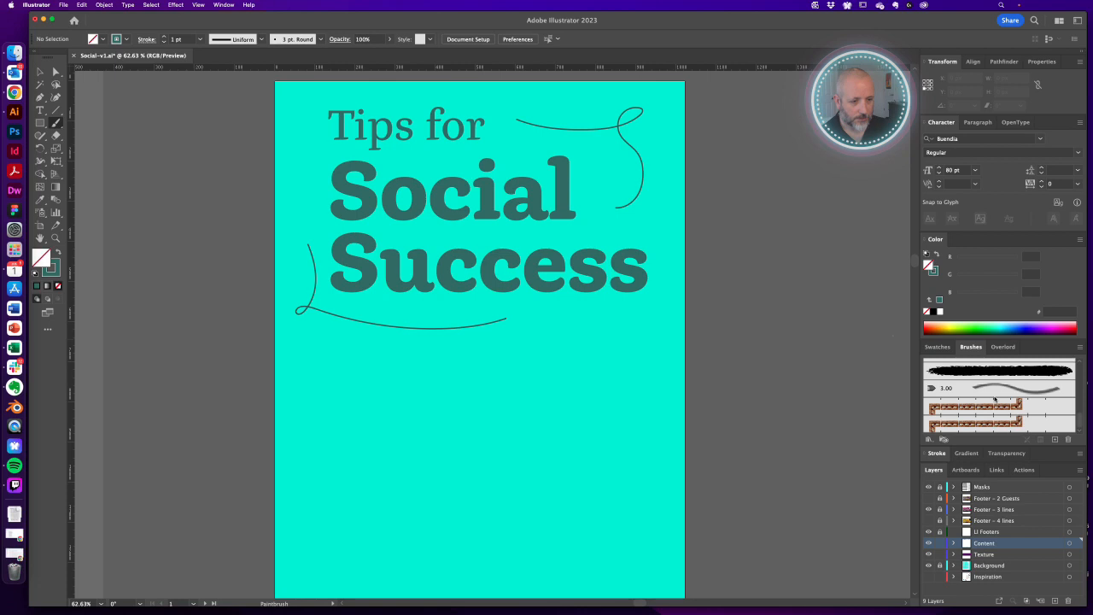
{"action": "scroll", "coordinate": [995, 400], "scroll_direction": "up", "scroll_amount": 15}
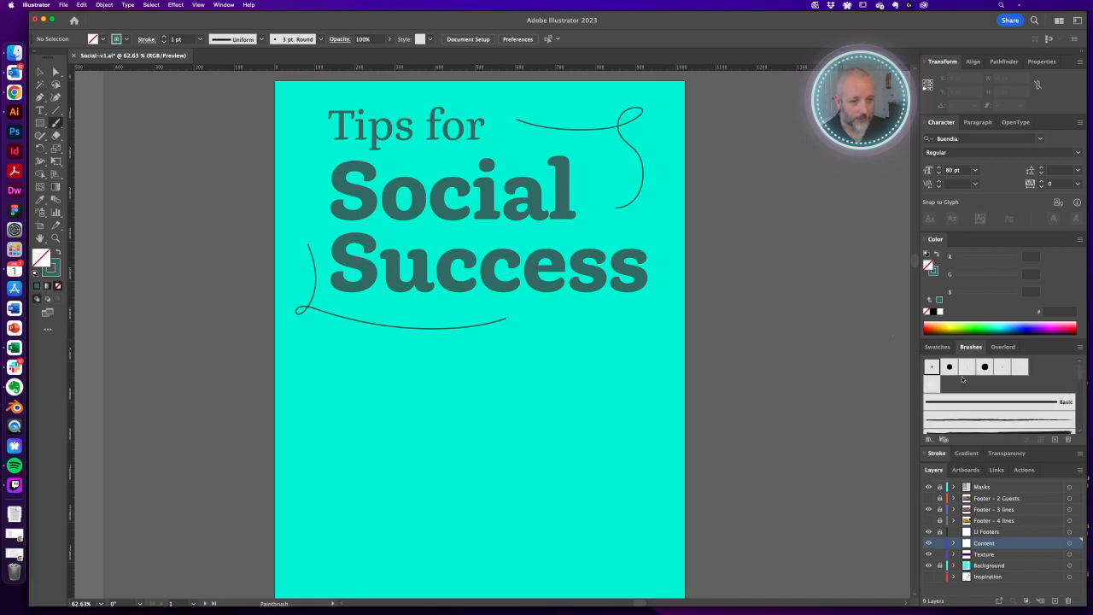
{"action": "scroll", "coordinate": [966, 382], "scroll_direction": "down", "scroll_amount": 3}
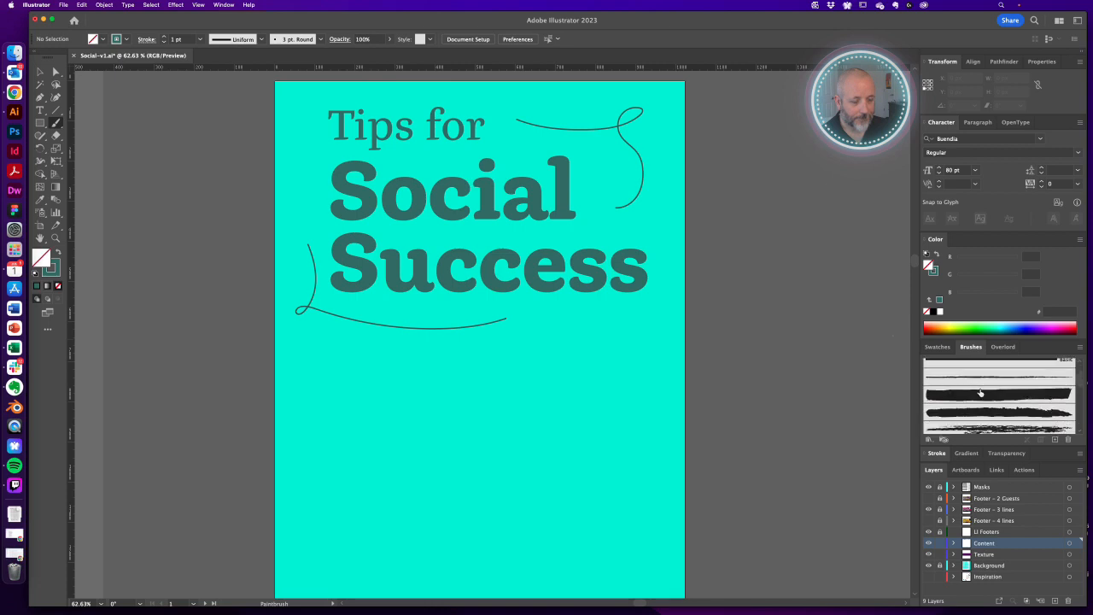
{"action": "left_click", "coordinate": [981, 393]}
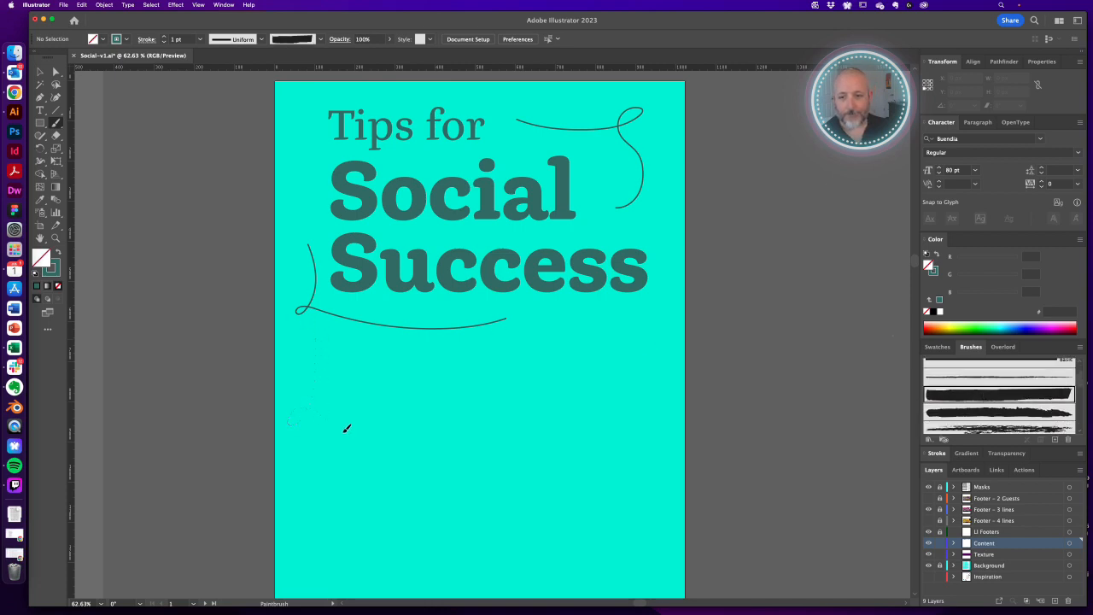
{"action": "left_click_drag", "start_coordinate": [345, 429], "coordinate": [422, 447]}
{"action": "key", "text": "super+z"}
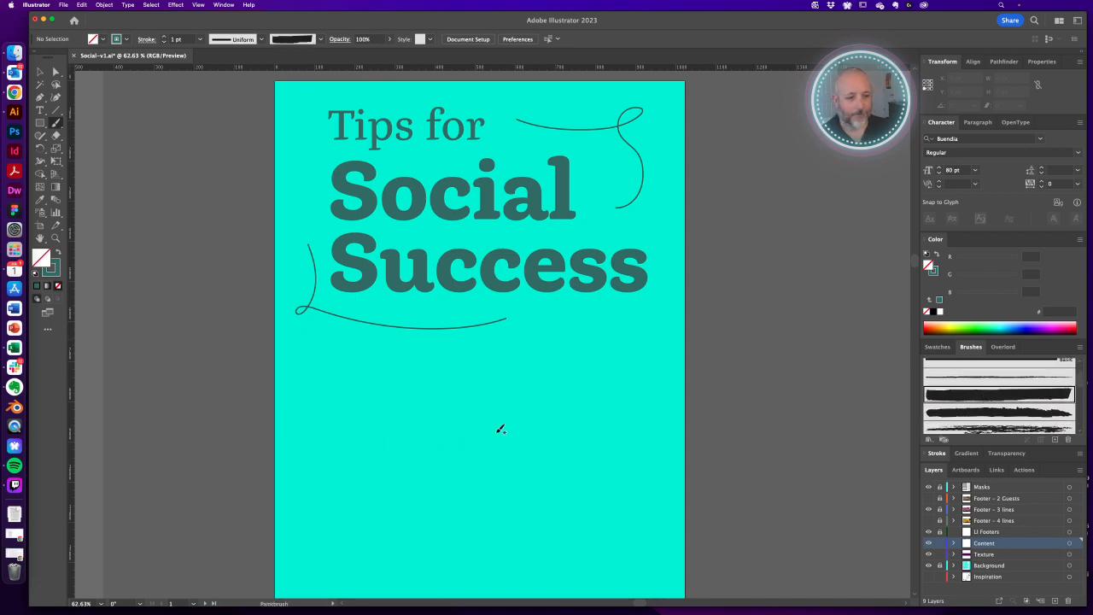
Choose the scratchy multi-line art brush and paint a large looped flourish below the existing lower flourish.
{"action": "left_click", "coordinate": [1009, 430]}
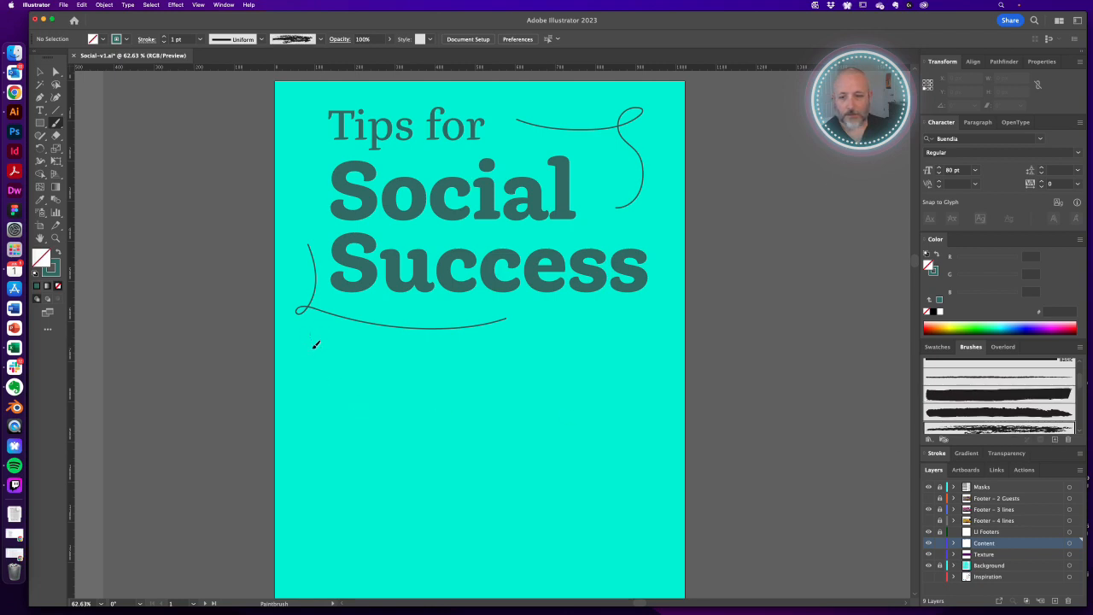
{"action": "left_click_drag", "start_coordinate": [310, 438], "coordinate": [543, 460]}
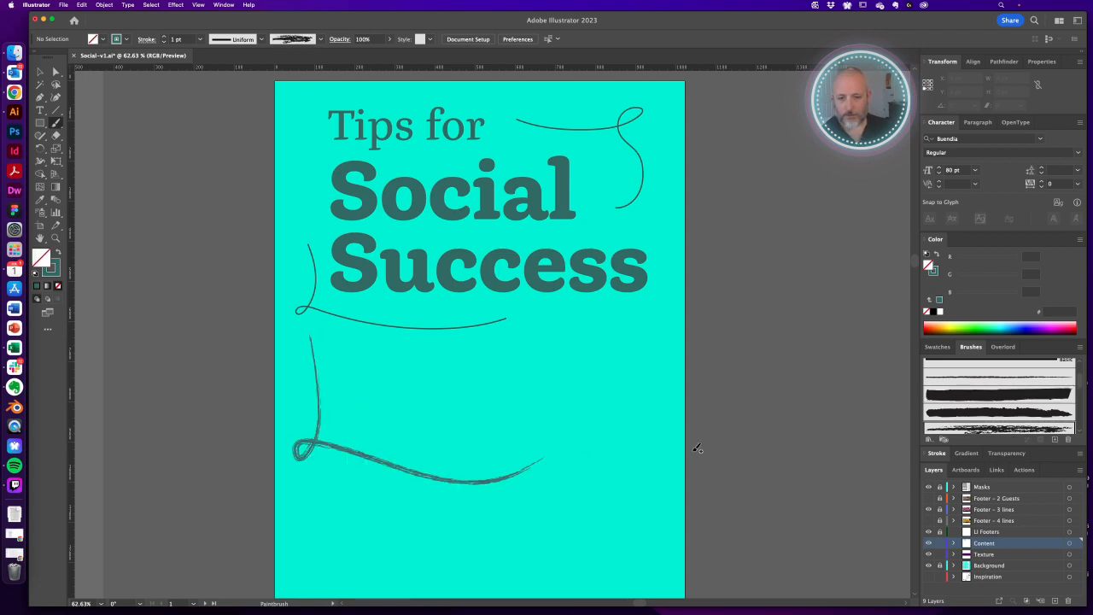
{"action": "key", "text": "v"}
{"action": "scroll", "coordinate": [487, 403], "scroll_direction": "up", "scroll_amount": 3}
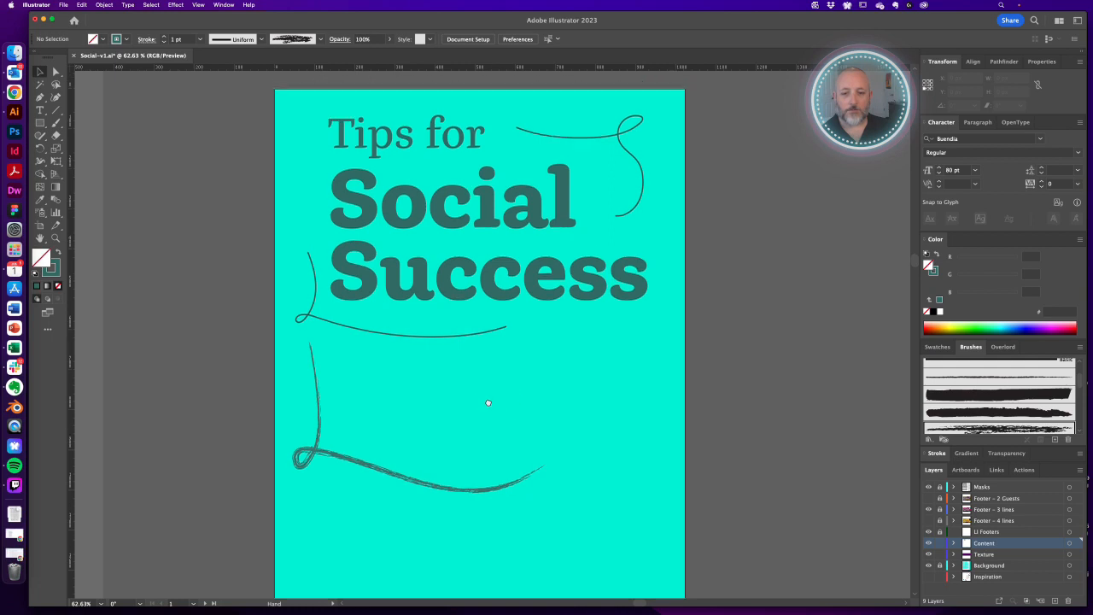
{"action": "scroll", "coordinate": [499, 378], "scroll_direction": "up", "scroll_amount": 2}
{"action": "scroll", "coordinate": [487, 402], "scroll_direction": "right", "scroll_amount": 2}
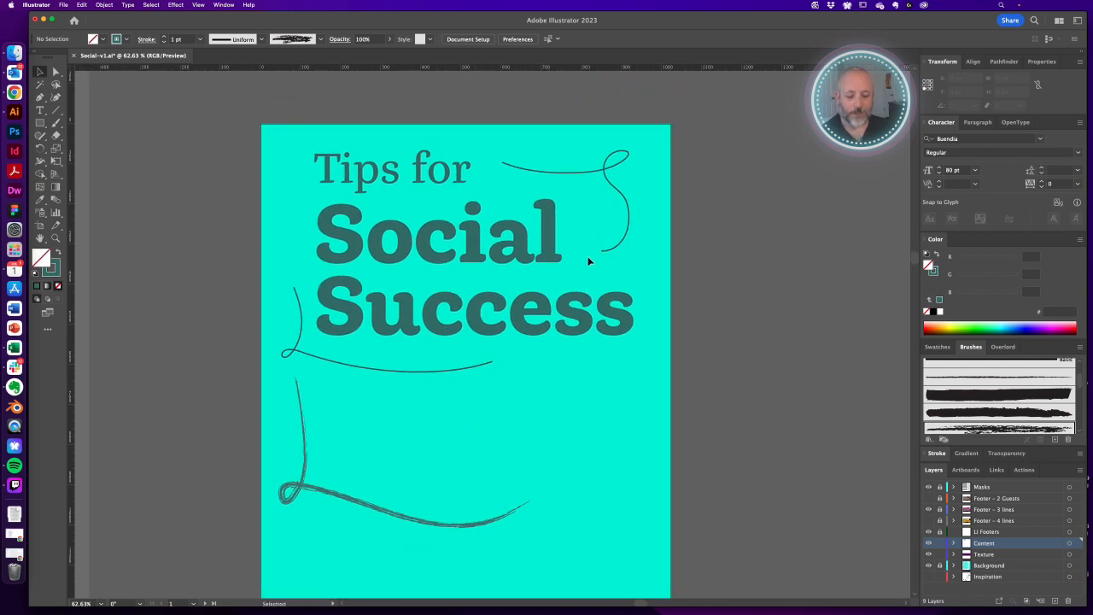
Paint a matching scratchy looped flourish over the thin one at the heading's upper corner, ending just above the last letters of "Success".
{"action": "key", "text": "b"}
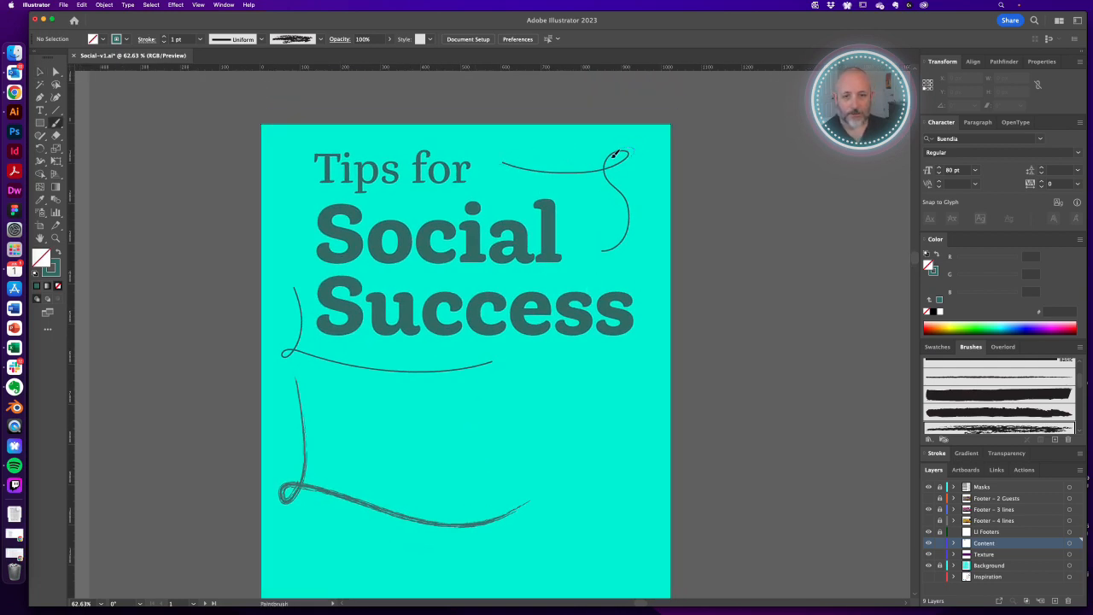
{"action": "left_click_drag", "start_coordinate": [624, 272], "coordinate": [530, 171]}
{"action": "key", "text": "v"}
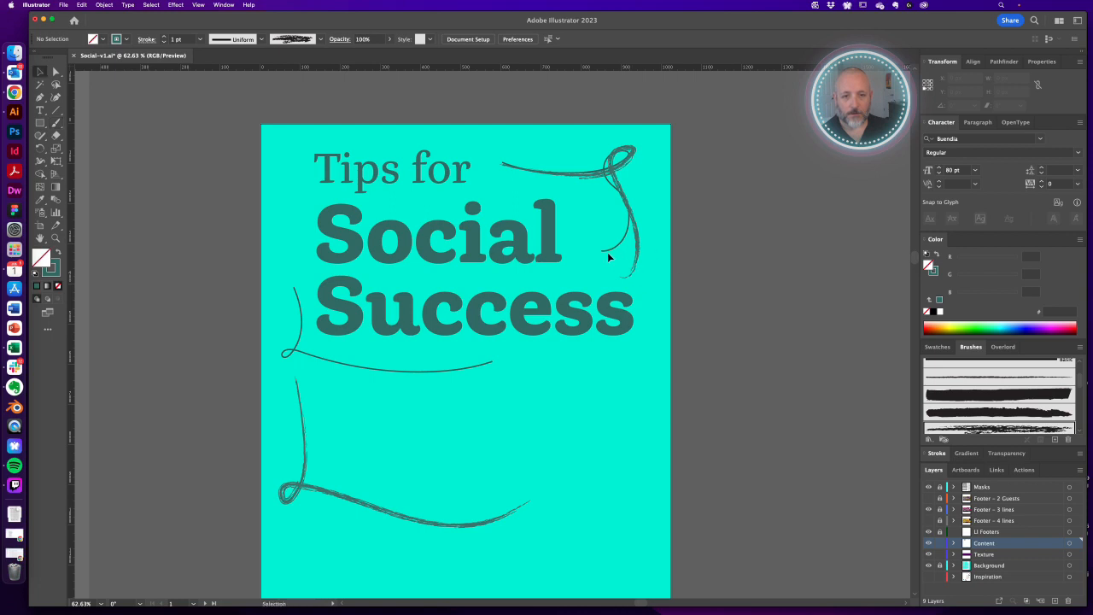
Delete both thin flourishes and move the scratchy lower flourish up so it wraps around the start and underside of "Success".
{"action": "left_click", "coordinate": [608, 249]}
{"action": "left_click", "coordinate": [439, 371], "text": "shift"}
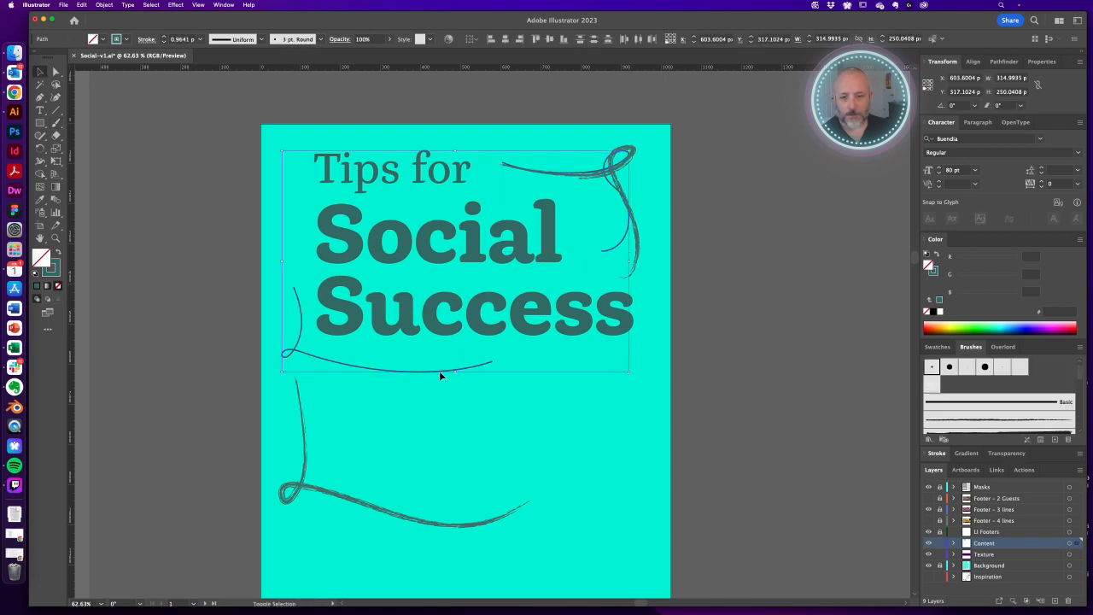
{"action": "key", "text": "a"}
{"action": "key", "text": "Delete"}
{"action": "mouse_move", "coordinate": [322, 491]}
{"action": "left_mouse_down"}
{"action": "mouse_move", "coordinate": [334, 376]}
{"action": "mouse_move", "coordinate": [317, 363]}
{"action": "left_mouse_up"}
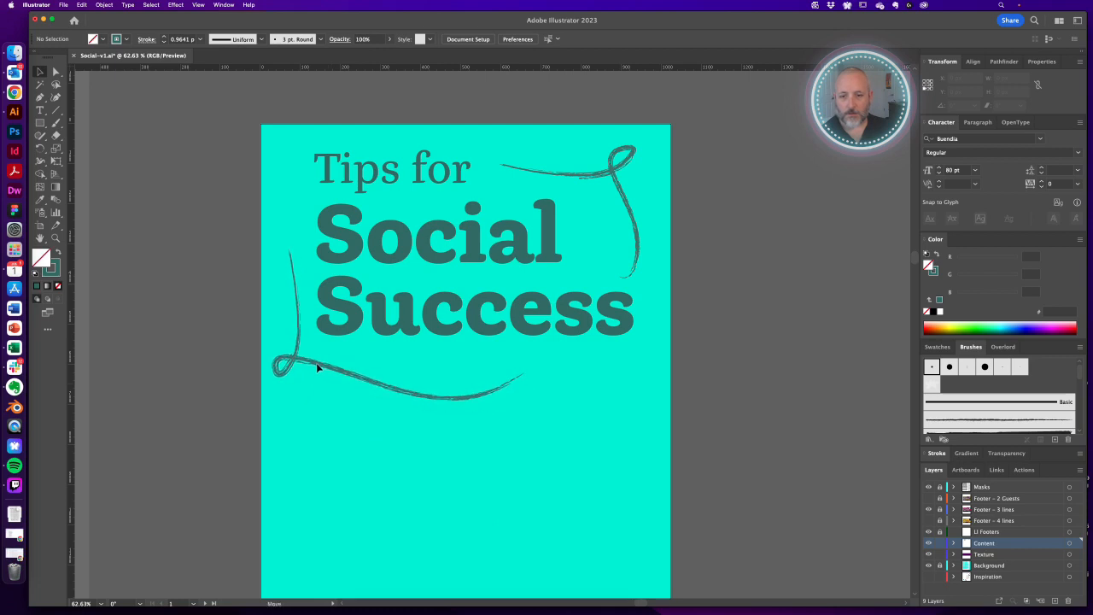
Change the Content layer's selection colour to Burgundy so the flourish's path stands out against the artwork.
{"action": "left_click", "coordinate": [424, 390]}
{"action": "key", "text": "a"}
{"action": "left_click", "coordinate": [461, 398]}
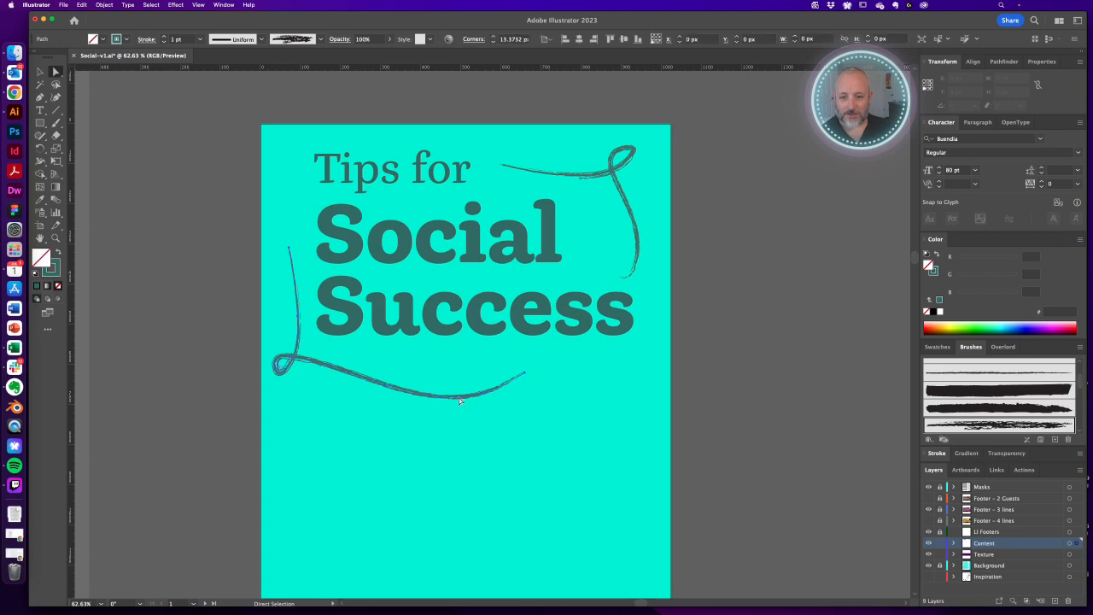
{"action": "double_click", "coordinate": [1001, 548]}
{"action": "left_click", "coordinate": [551, 291]}
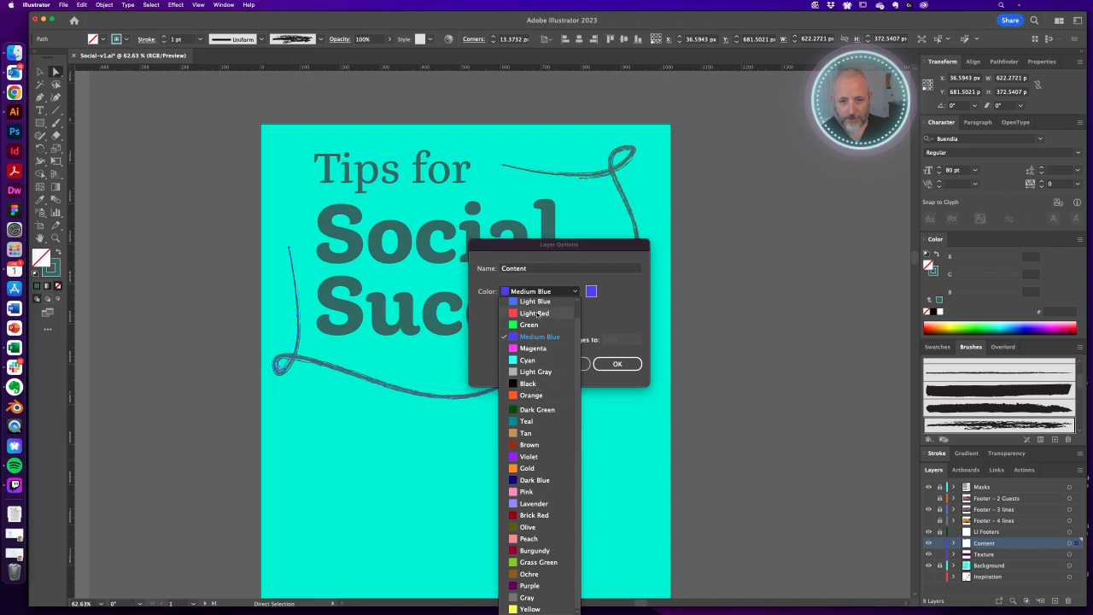
{"action": "left_click", "coordinate": [536, 550]}
{"action": "left_click", "coordinate": [616, 364]}
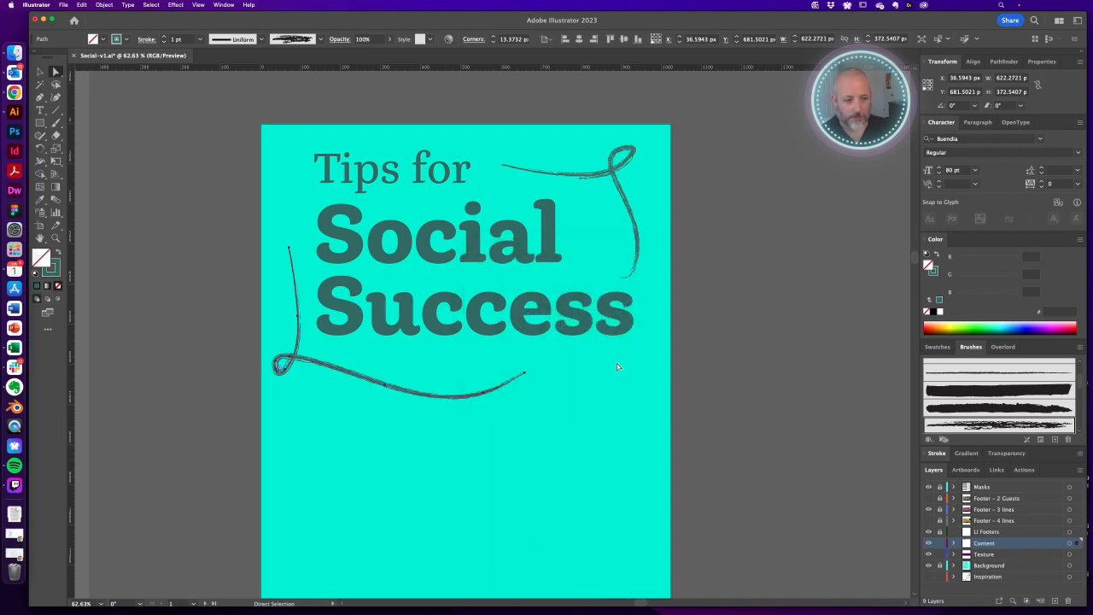
{"action": "left_click", "coordinate": [622, 401]}
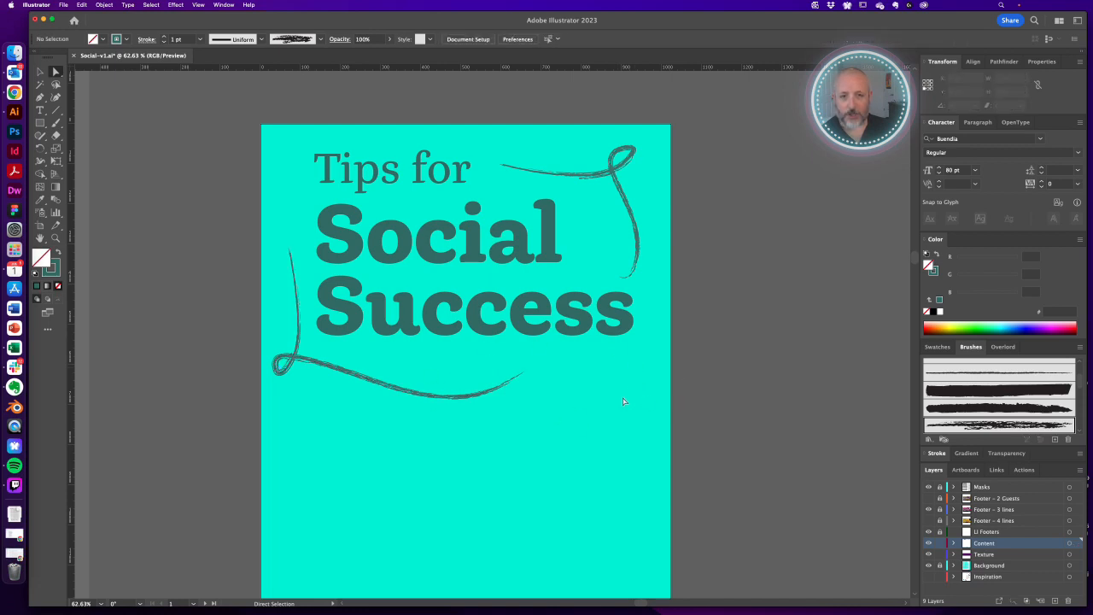
Reshape the lower flourish's tail into a shallower curve and extend its end point farther along beneath "Success".
{"action": "left_click", "coordinate": [413, 398]}
{"action": "scroll", "coordinate": [413, 398], "scroll_direction": "up", "scroll_amount": 5}
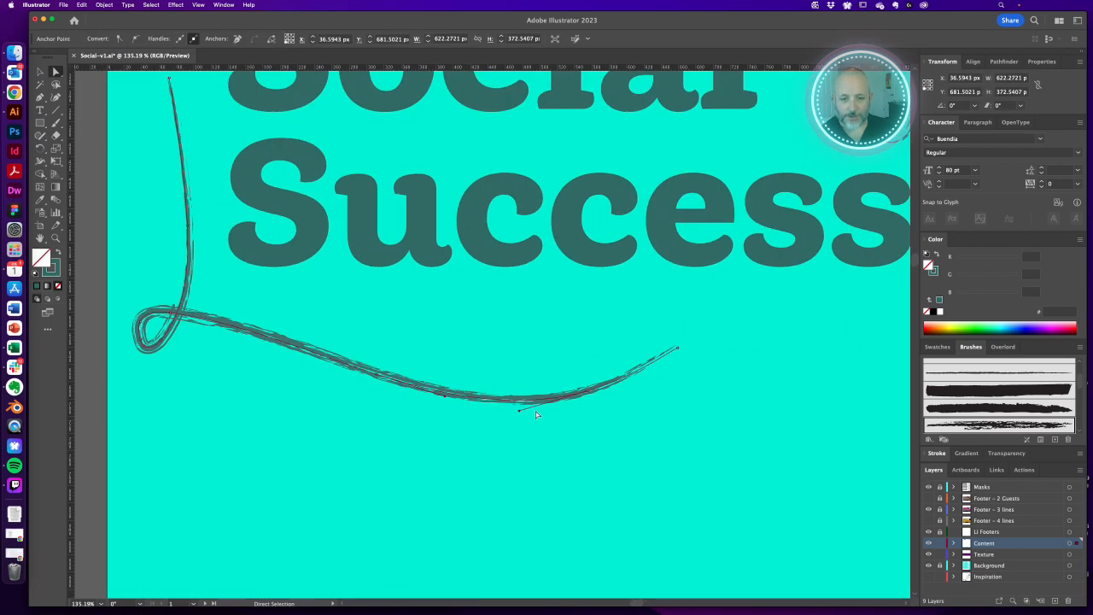
{"action": "left_click", "coordinate": [520, 410]}
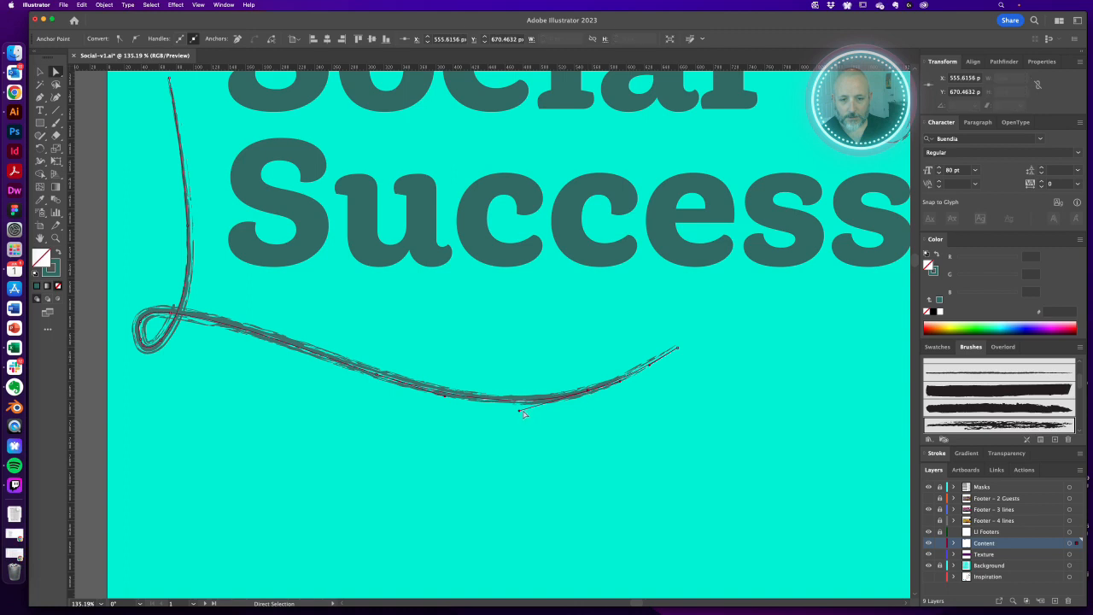
{"action": "left_click_drag", "start_coordinate": [518, 412], "coordinate": [513, 403]}
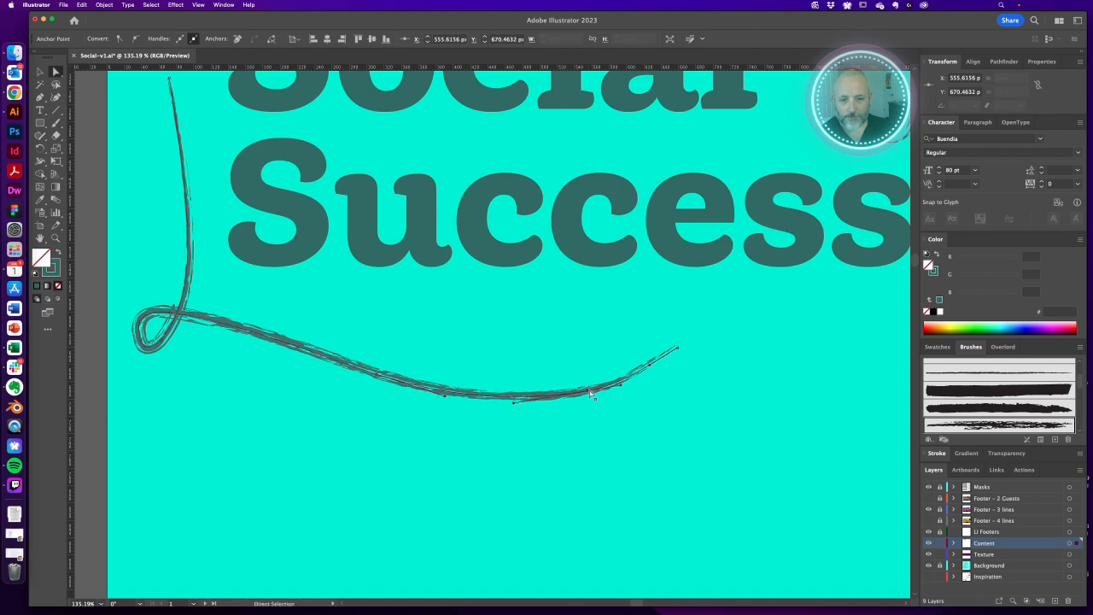
{"action": "mouse_move", "coordinate": [590, 395]}
{"action": "left_mouse_down"}
{"action": "mouse_move", "coordinate": [586, 383]}
{"action": "mouse_move", "coordinate": [598, 380]}
{"action": "left_mouse_up"}
{"action": "left_click_drag", "start_coordinate": [678, 349], "coordinate": [735, 321]}
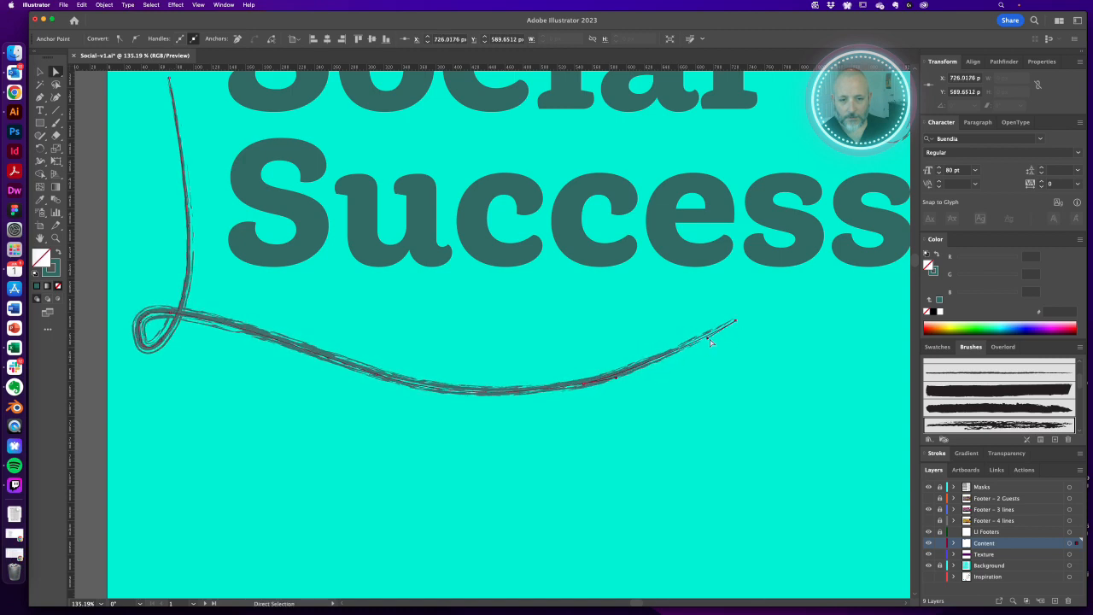
{"action": "left_click", "coordinate": [708, 337]}
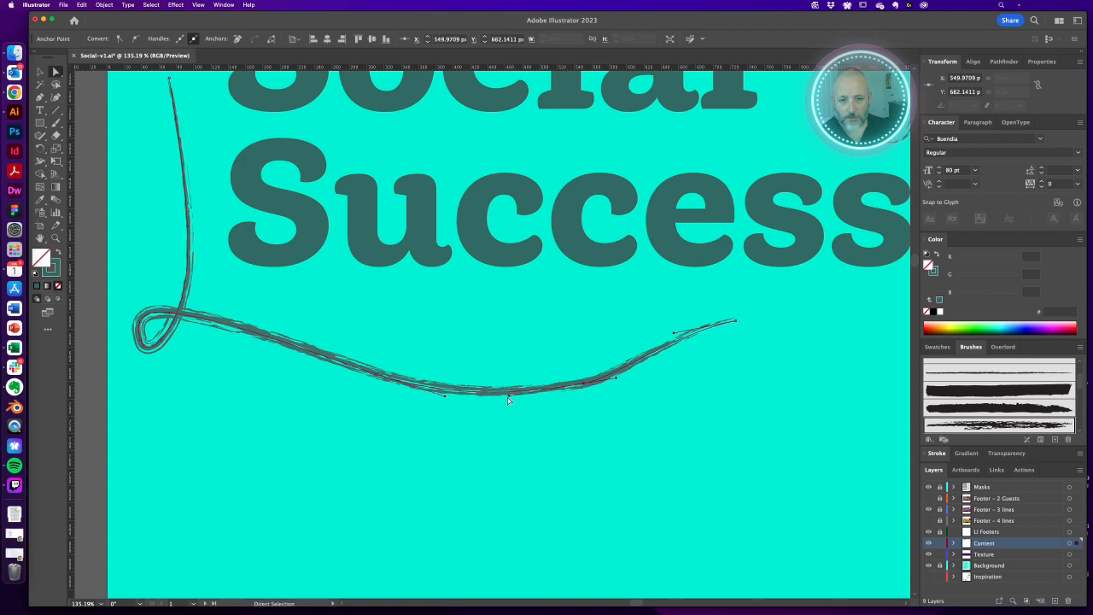
Adjust the direction handles of the anchor point where the lower flourish's tail starts to rise.
{"action": "left_click", "coordinate": [628, 431]}
{"action": "left_click", "coordinate": [590, 387]}
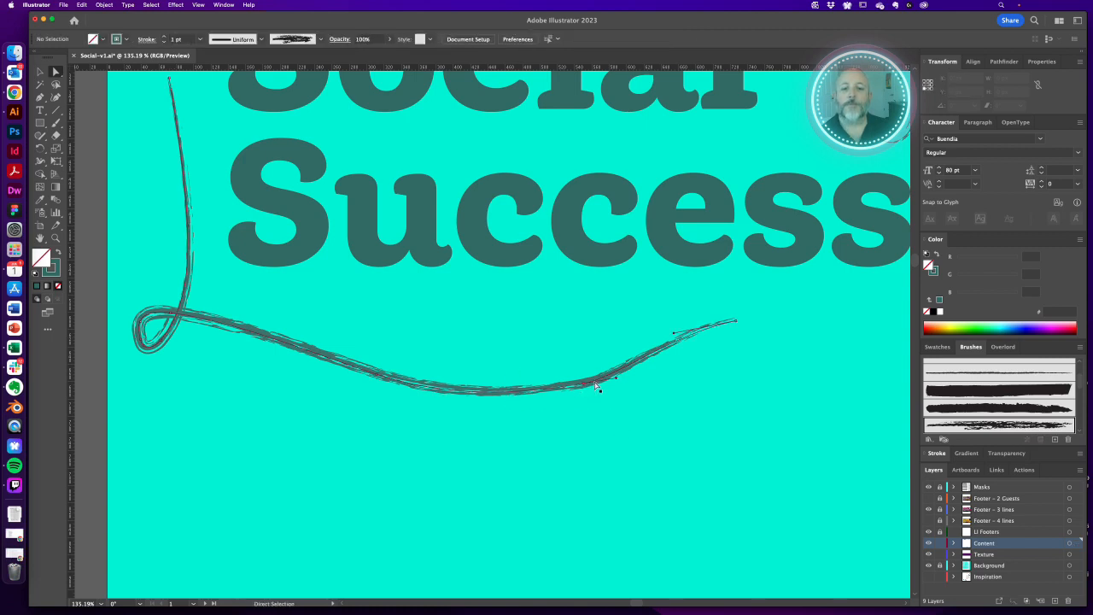
{"action": "mouse_move", "coordinate": [616, 377]}
{"action": "left_mouse_down"}
{"action": "mouse_move", "coordinate": [644, 376]}
{"action": "mouse_move", "coordinate": [618, 379]}
{"action": "left_mouse_up"}
{"action": "left_click_drag", "start_coordinate": [509, 399], "coordinate": [550, 393]}
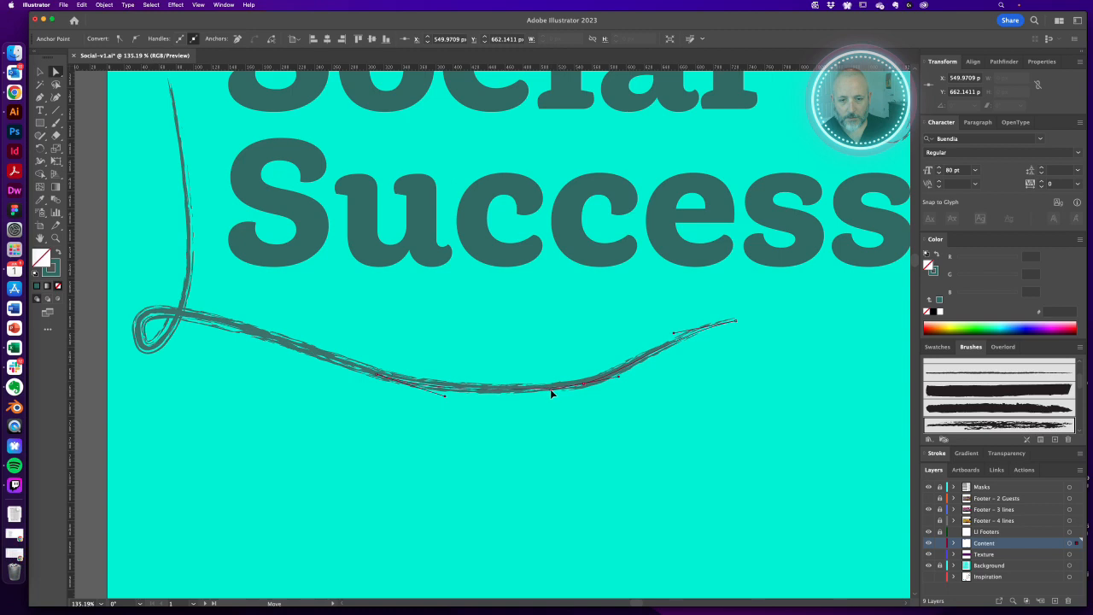
{"action": "left_click", "coordinate": [548, 426]}
Move the upper flourish about 11 px left and 8 px up, and save the document.
{"action": "key", "text": "super+minus"}
{"action": "key", "text": "super+minus"}
{"action": "key", "text": "super+minus"}
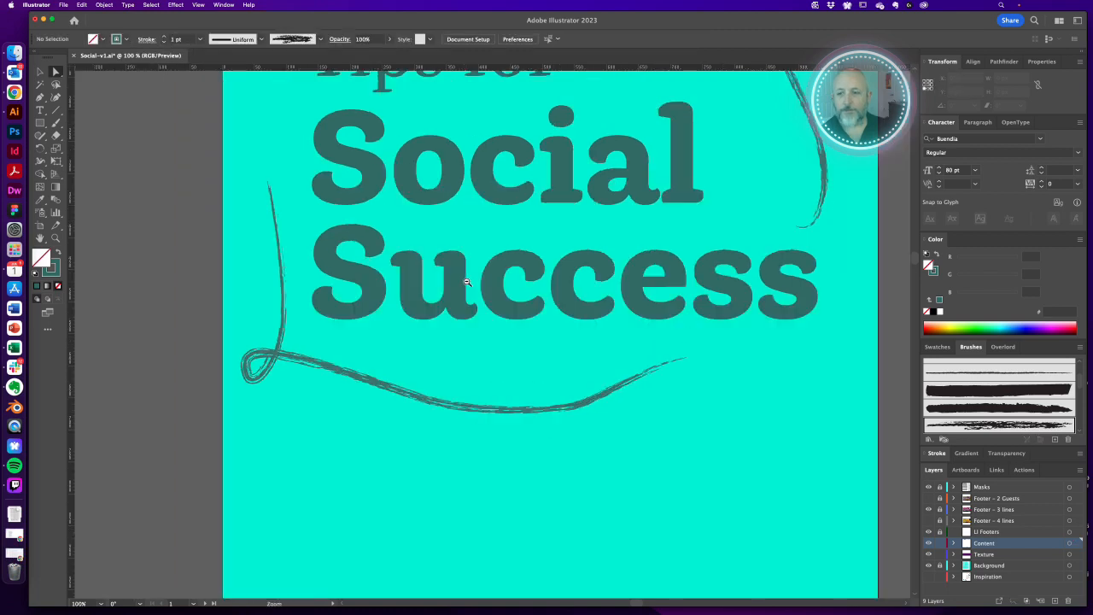
{"action": "left_click_drag", "start_coordinate": [681, 344], "coordinate": [598, 349]}
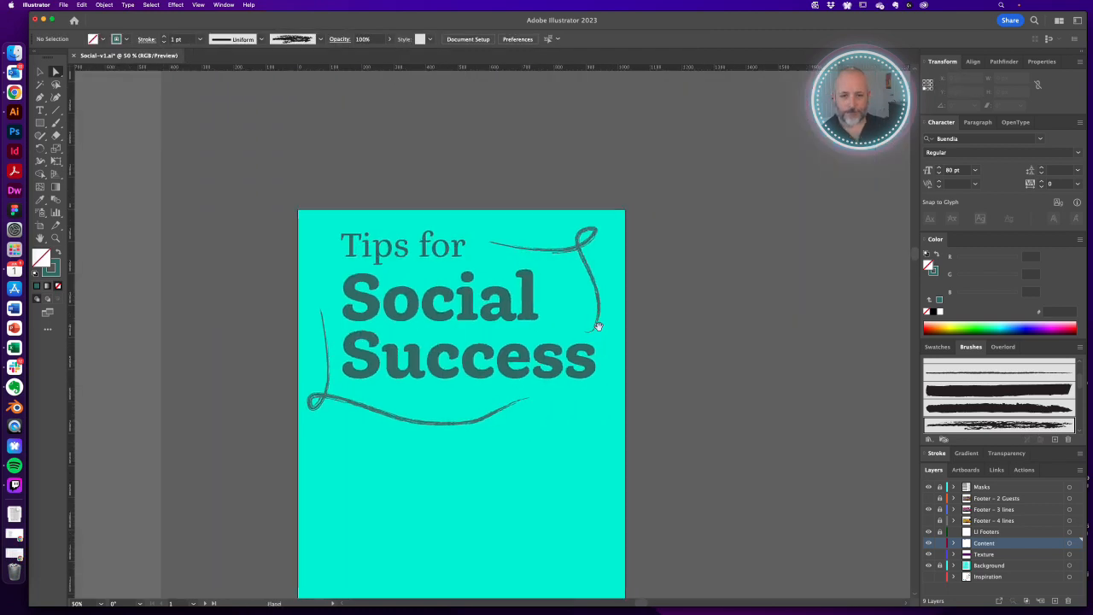
{"action": "left_click", "coordinate": [574, 247]}
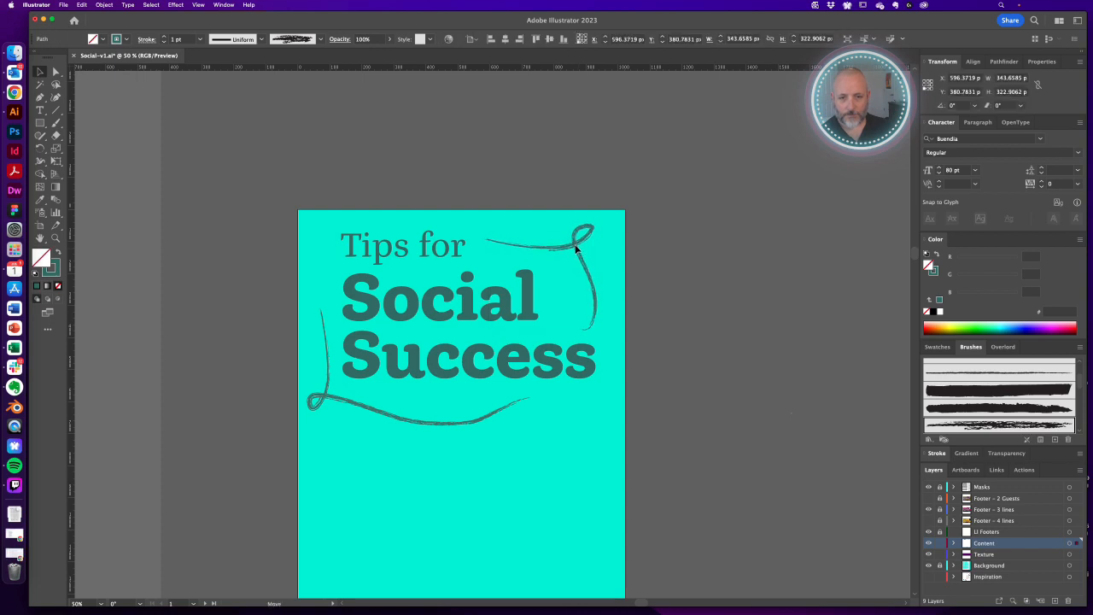
{"action": "left_click", "coordinate": [699, 299]}
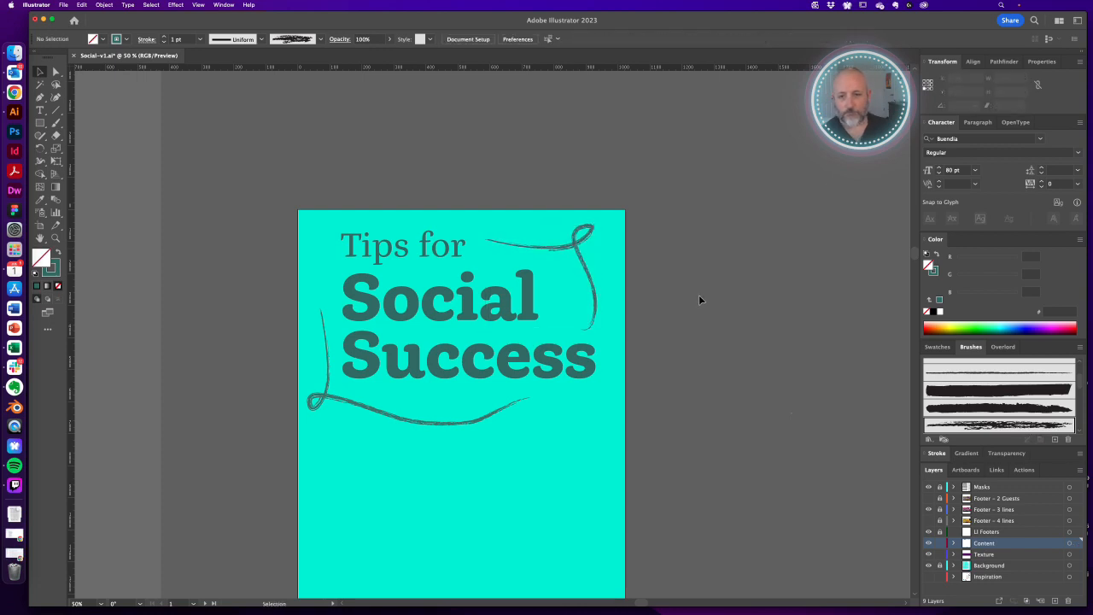
{"action": "left_click_drag", "start_coordinate": [661, 328], "coordinate": [660, 326]}
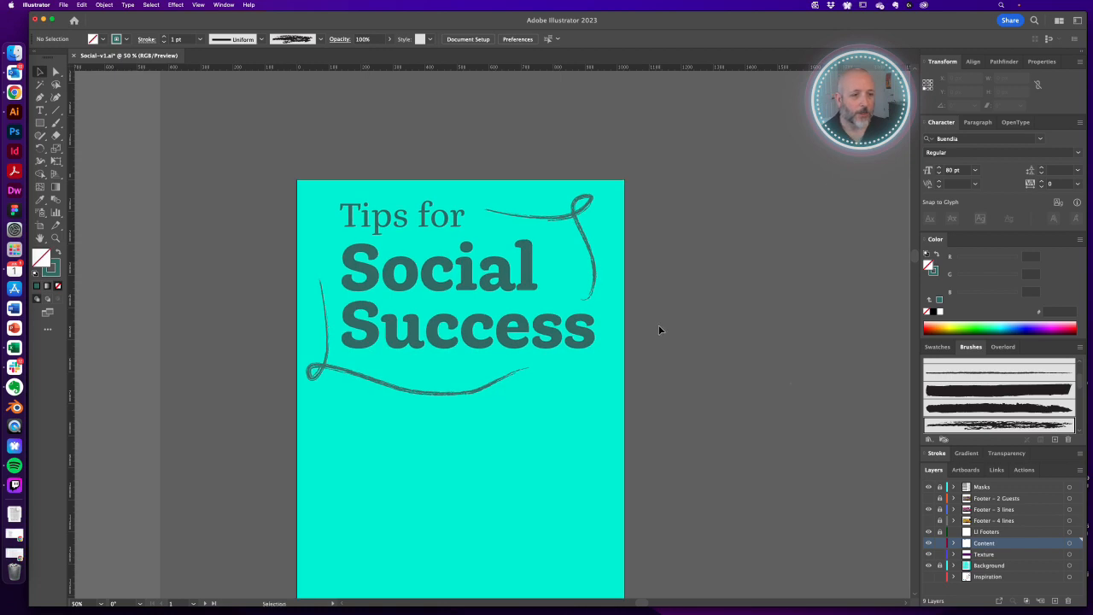
{"action": "key", "text": "super+s"}
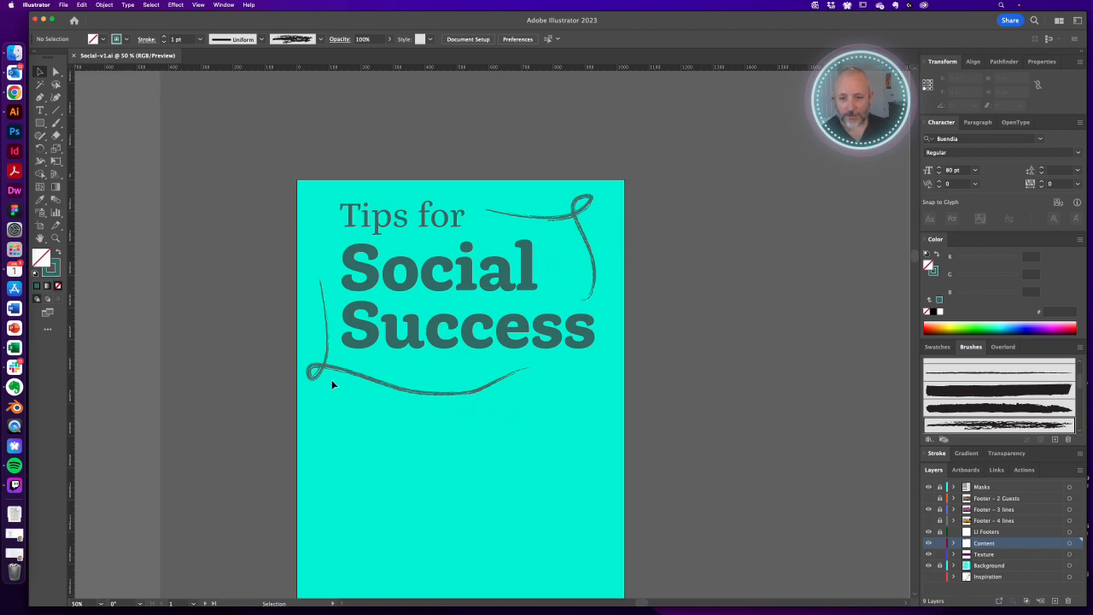
Smooth the kink in the lower flourish's tail into one continuous rising curve.
{"action": "left_click_drag", "start_coordinate": [311, 361], "coordinate": [416, 387]}
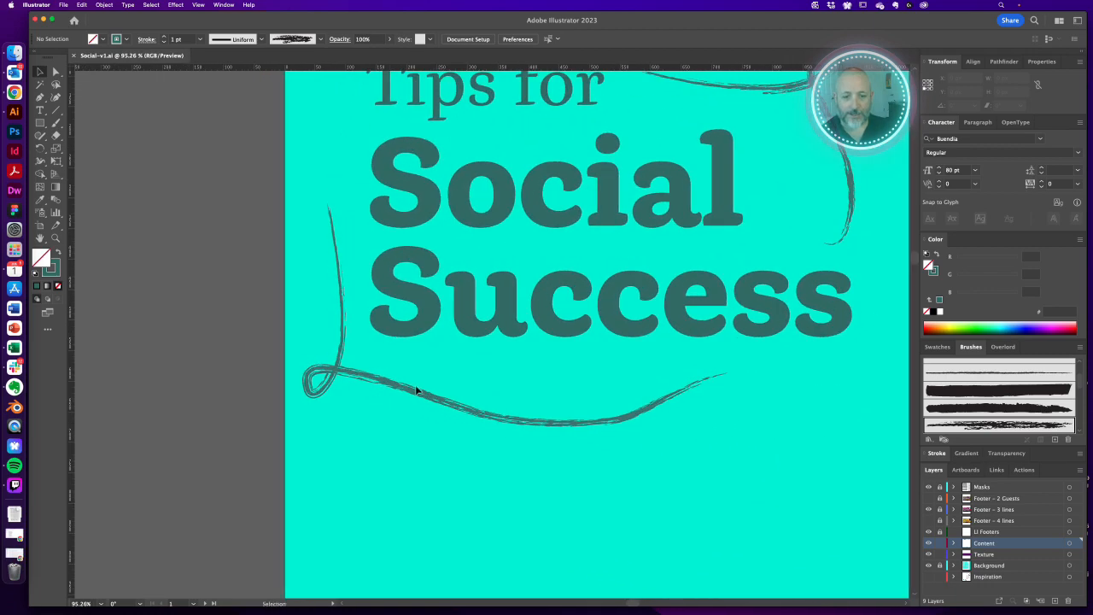
{"action": "key", "text": "a"}
{"action": "left_click", "coordinate": [634, 422]}
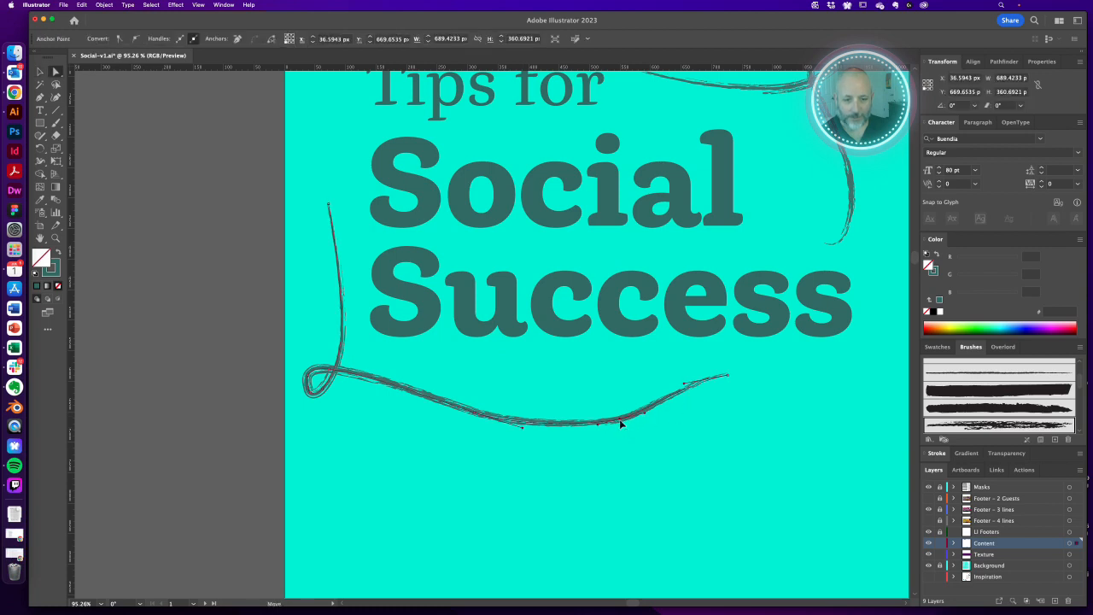
{"action": "left_click", "coordinate": [627, 422]}
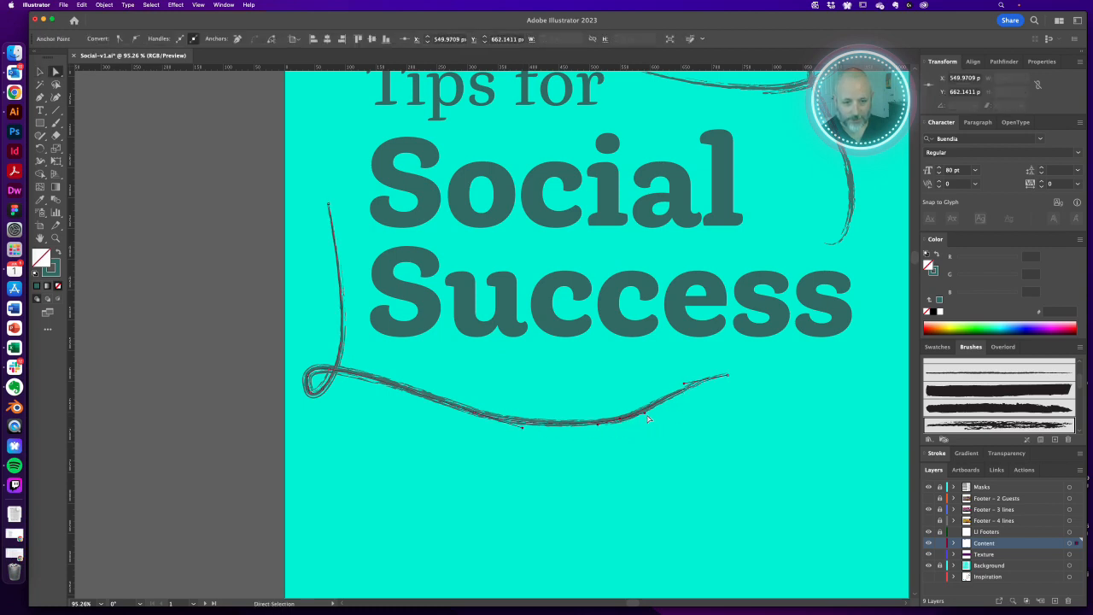
{"action": "mouse_move", "coordinate": [685, 387]}
{"action": "left_mouse_down"}
{"action": "mouse_move", "coordinate": [715, 383]}
{"action": "mouse_move", "coordinate": [714, 398]}
{"action": "left_mouse_up"}
{"action": "left_click", "coordinate": [717, 427]}
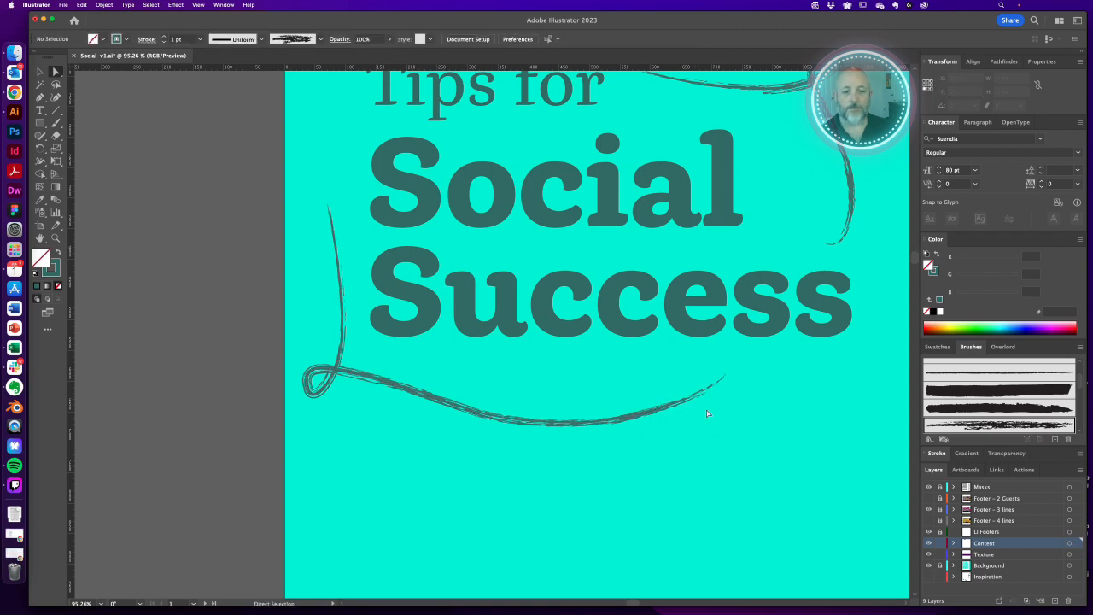
Recolor the strokes of both brush flourishes with the teal swatch 00bba7.
{"action": "left_click", "coordinate": [558, 322], "text": "alt+super"}
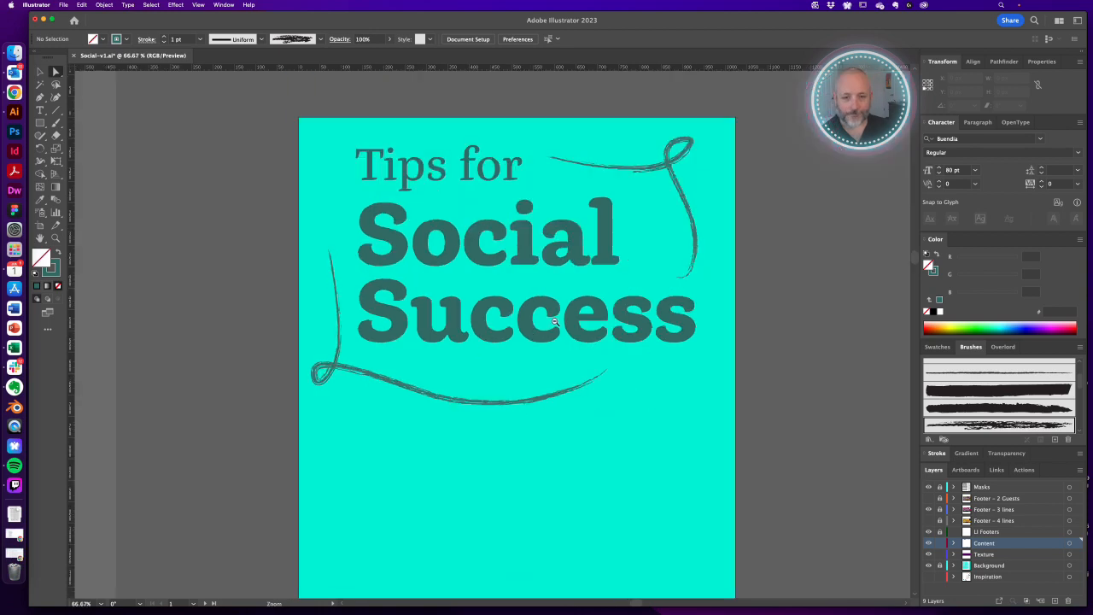
{"action": "left_click", "coordinate": [484, 315], "text": "alt+super"}
{"action": "left_click_drag", "start_coordinate": [485, 331], "coordinate": [477, 347]}
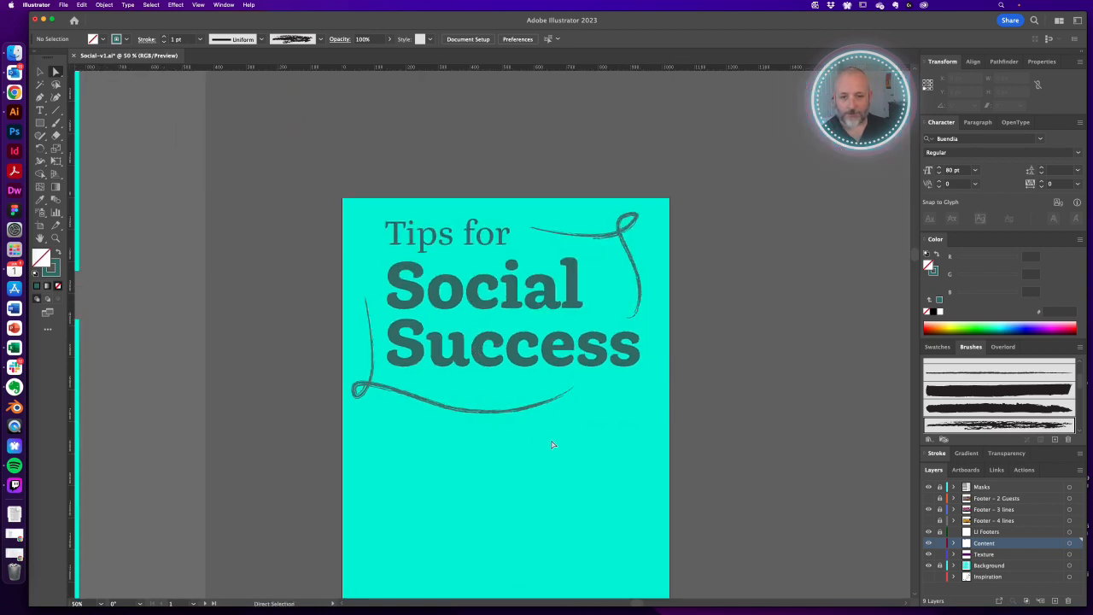
{"action": "left_click_drag", "start_coordinate": [552, 444], "coordinate": [547, 418]}
{"action": "key", "text": "v"}
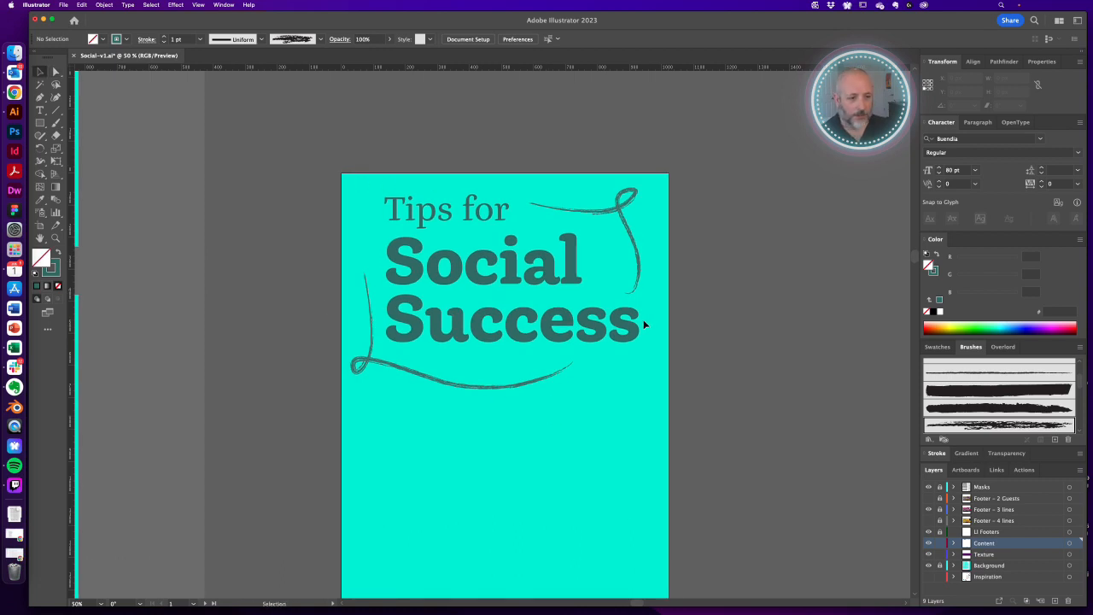
{"action": "left_click", "coordinate": [938, 346]}
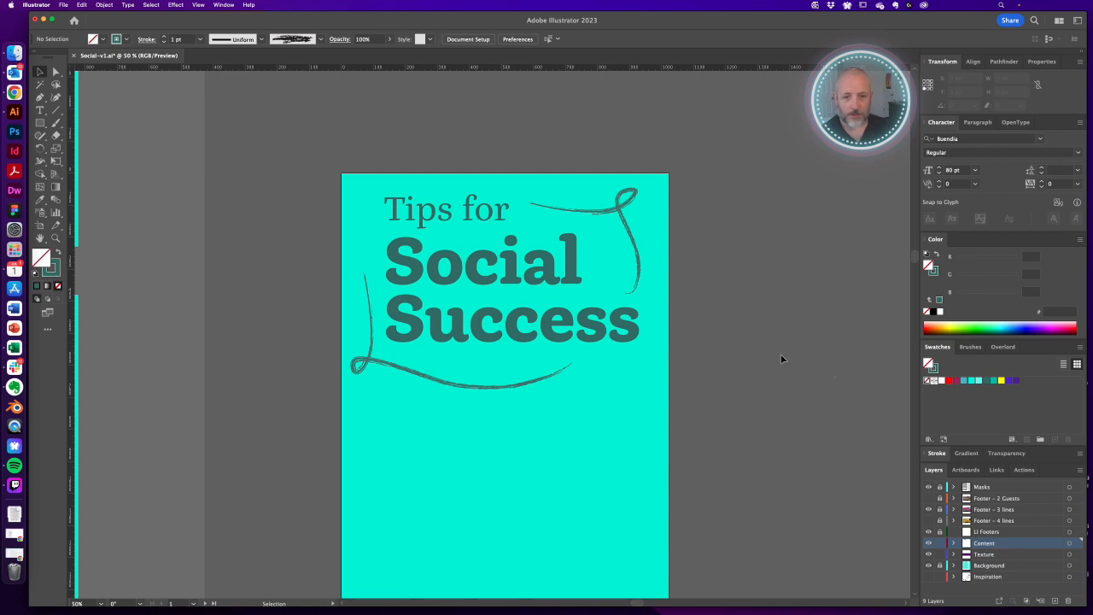
{"action": "left_click_drag", "start_coordinate": [647, 186], "coordinate": [608, 222]}
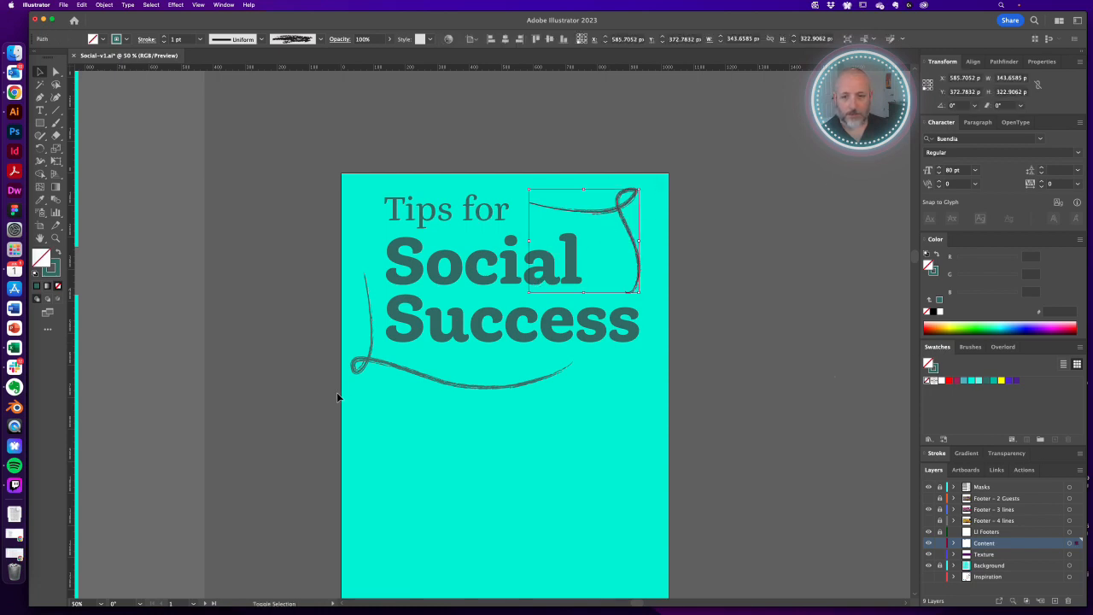
{"action": "left_click_drag", "start_coordinate": [337, 393], "coordinate": [381, 350]}
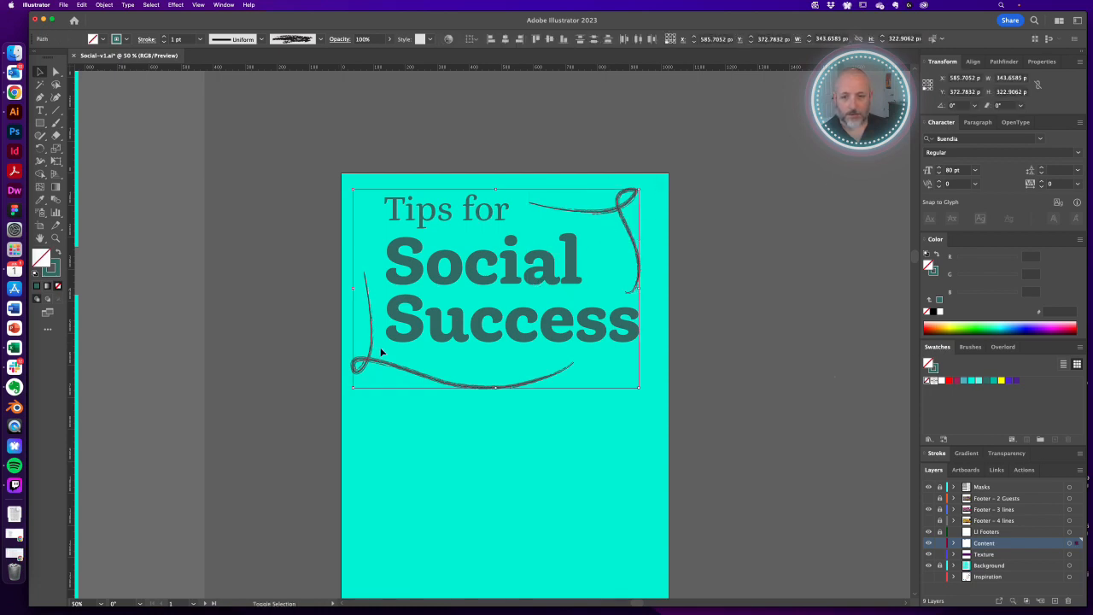
{"action": "left_click", "coordinate": [934, 271]}
{"action": "left_click", "coordinate": [993, 381]}
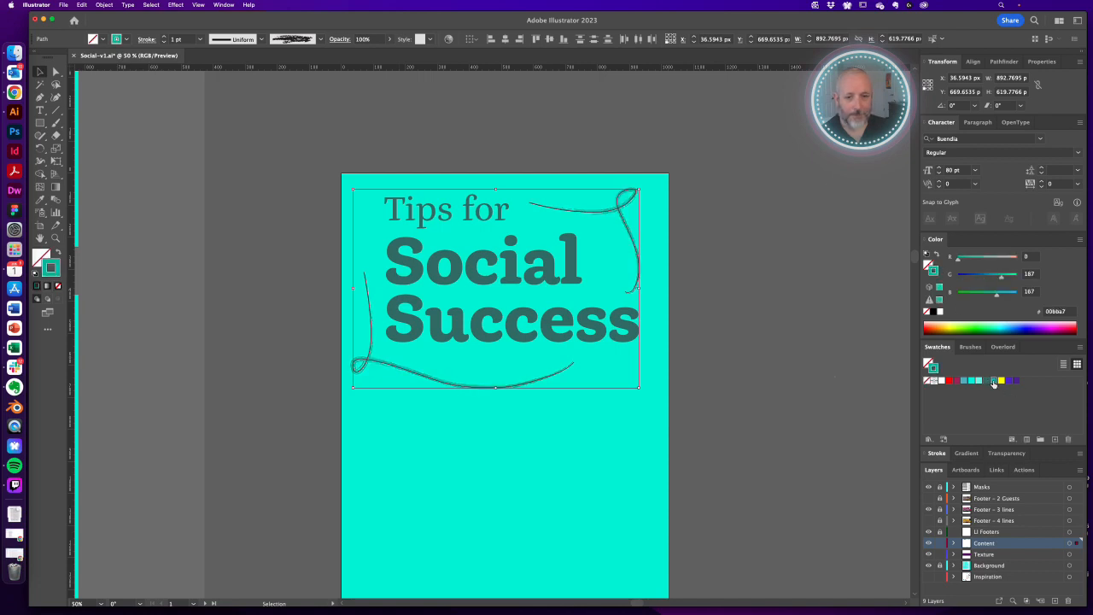
{"action": "left_click", "coordinate": [779, 390]}
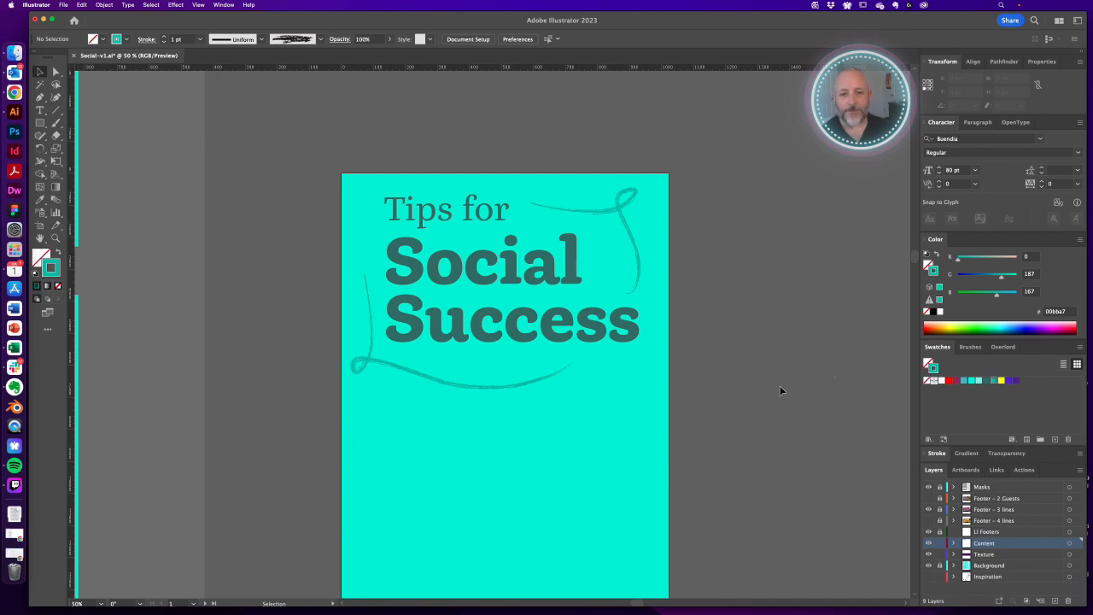
Try the teal 00bba7 fill on the "Tips for" line and undo it.
{"action": "key", "text": "a"}
{"action": "left_click", "coordinate": [456, 211]}
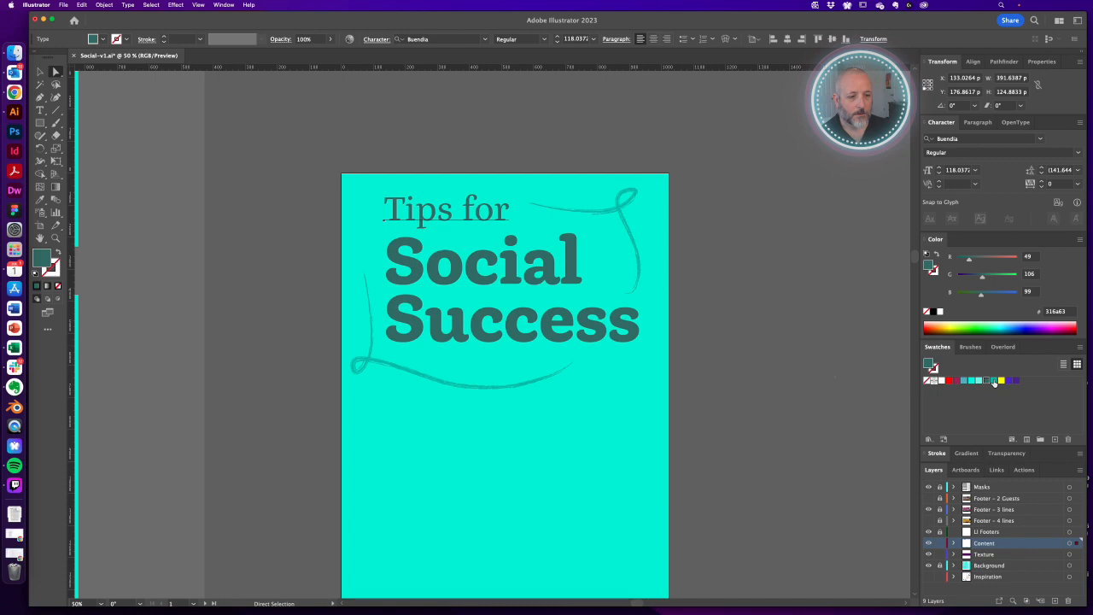
{"action": "left_click", "coordinate": [993, 382]}
{"action": "left_click", "coordinate": [793, 387]}
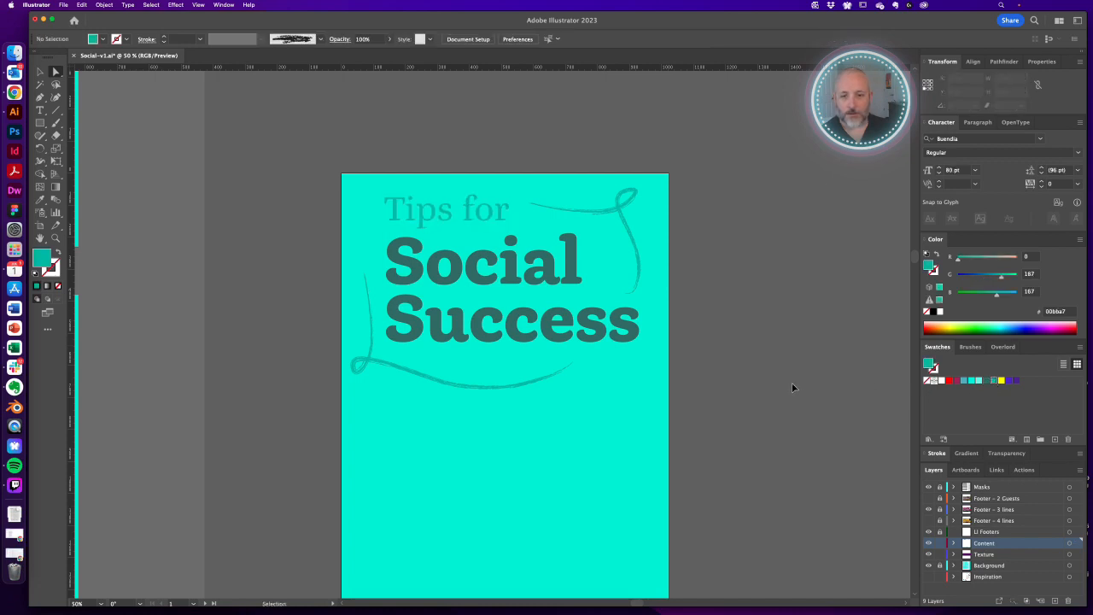
{"action": "key", "text": "super+z"}
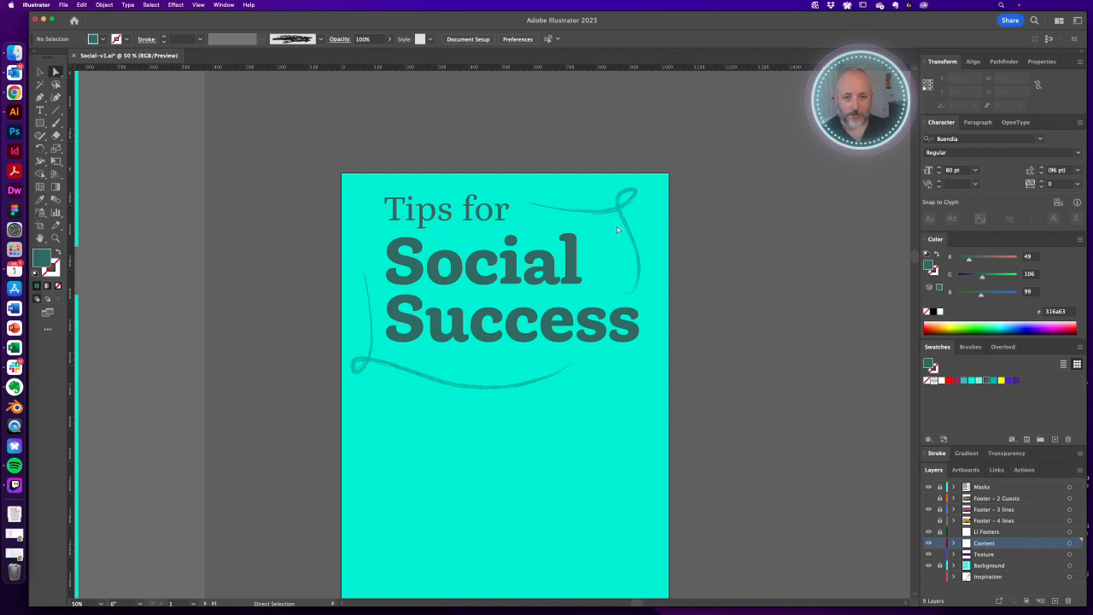
Add a center-aligned text line "3 things you should do" beneath the lower flourish, centered horizontally on the artboard.
{"action": "scroll", "coordinate": [619, 359], "scroll_direction": "down", "scroll_amount": 2}
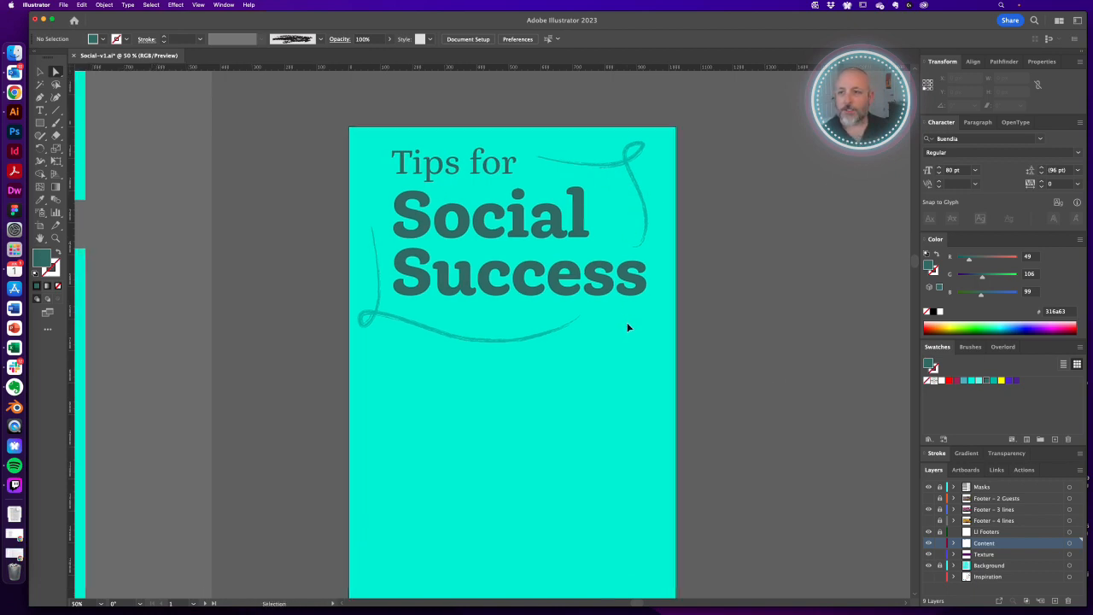
{"action": "key", "text": "a"}
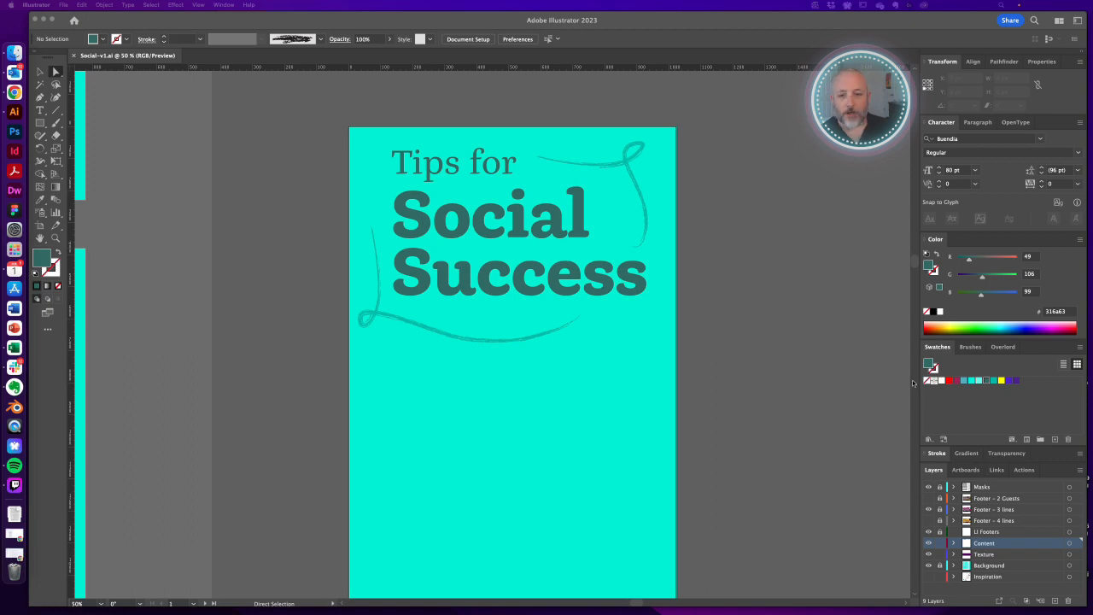
{"action": "left_click", "coordinate": [693, 373]}
{"action": "left_click_drag", "start_coordinate": [504, 403], "coordinate": [518, 316]}
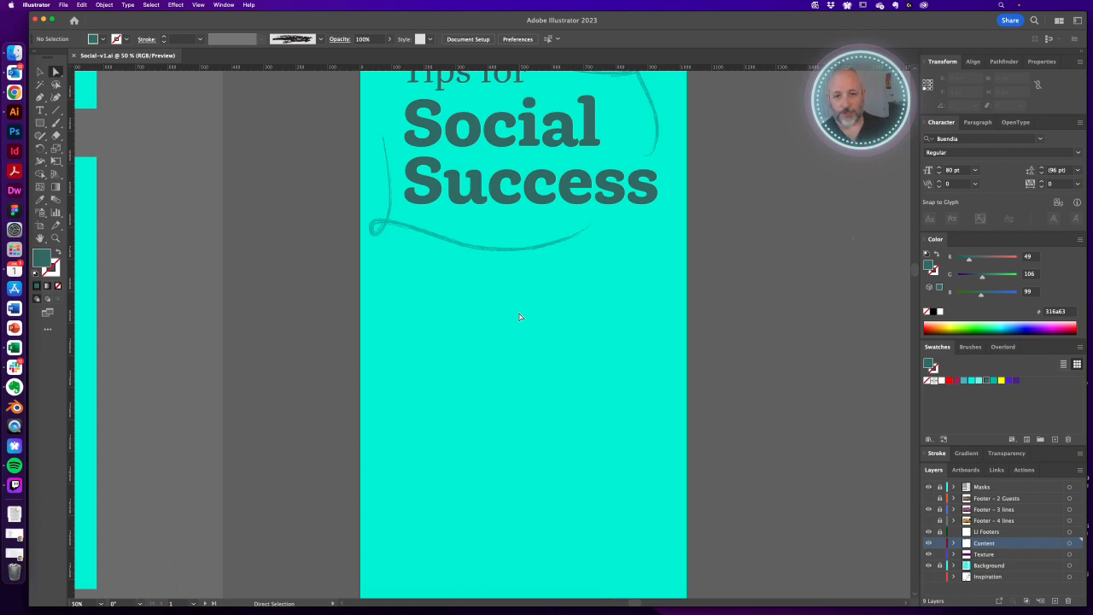
{"action": "scroll", "coordinate": [519, 317], "scroll_direction": "up", "scroll_amount": 5}
{"action": "key", "text": "t"}
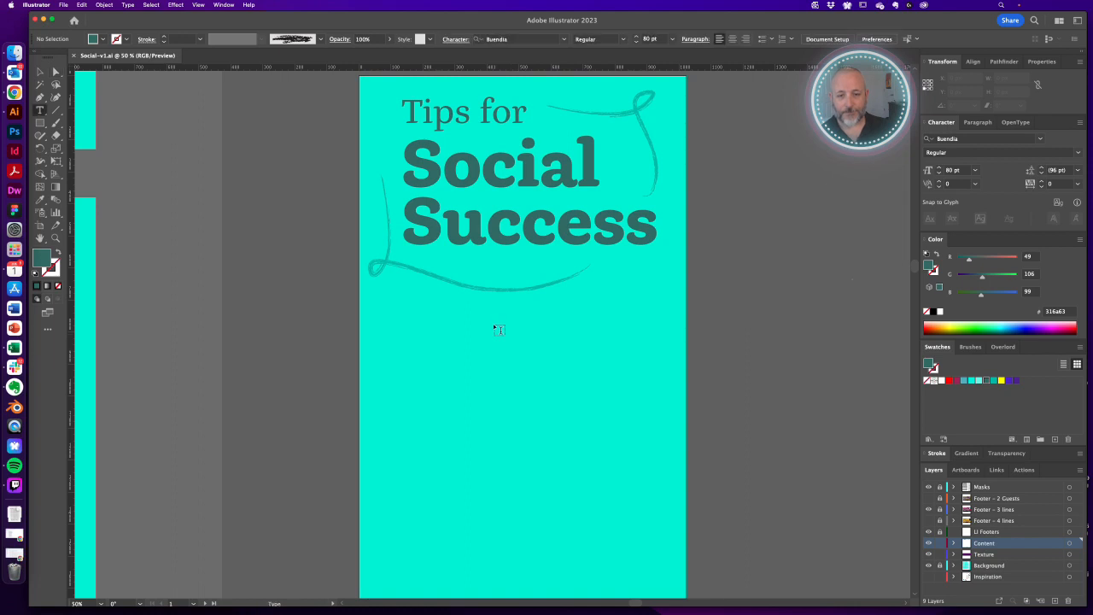
{"action": "left_click", "coordinate": [499, 330]}
{"action": "type", "text": "3 thin"}
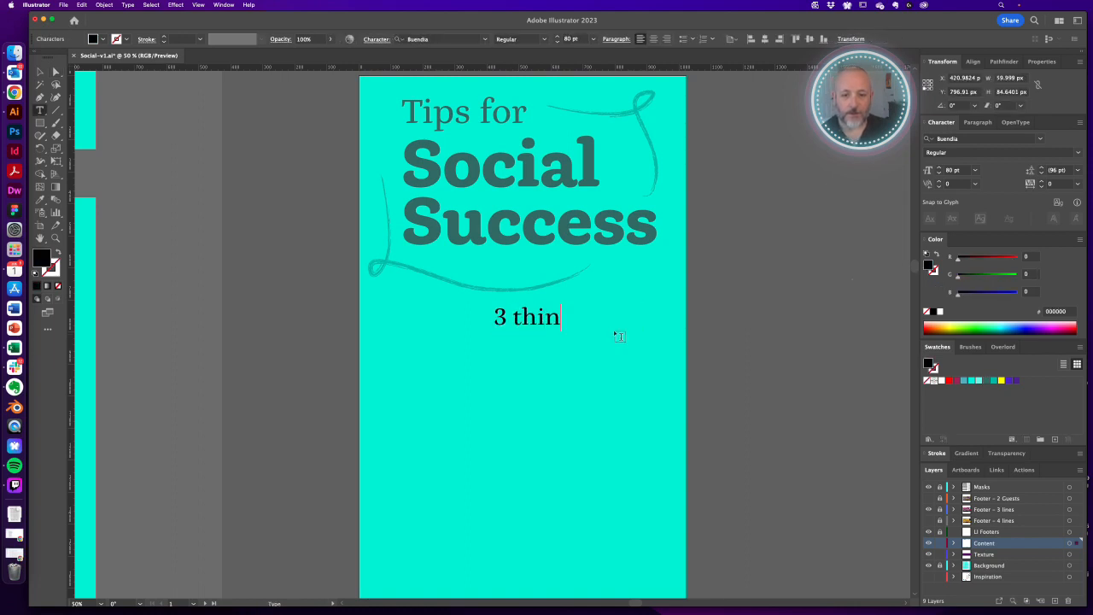
{"action": "type", "text": "gs you should "}
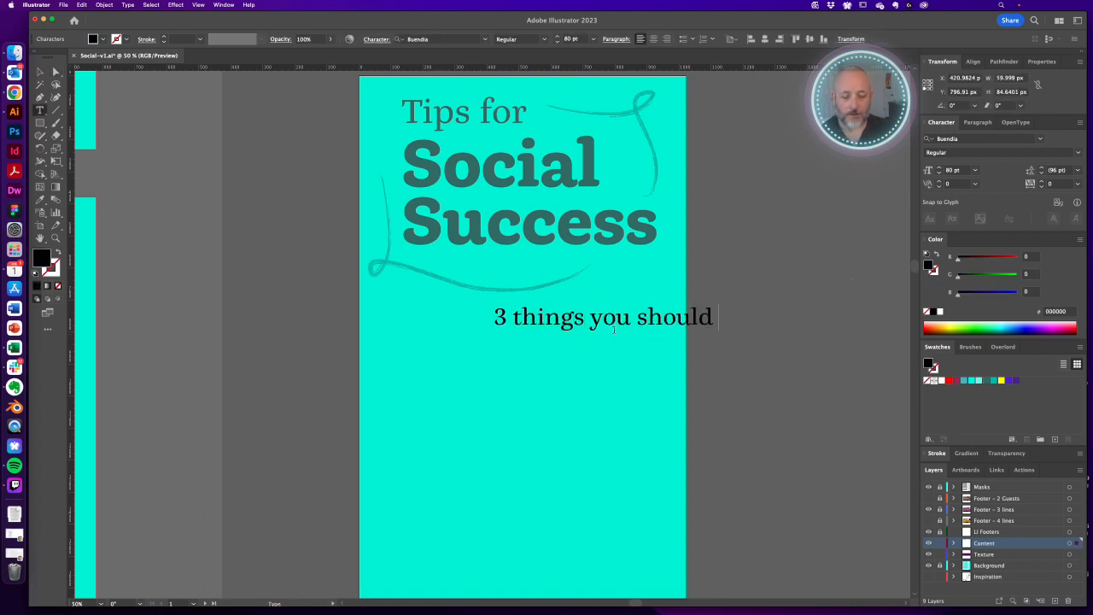
{"action": "type", "text": "do"}
{"action": "key", "text": "Escape"}
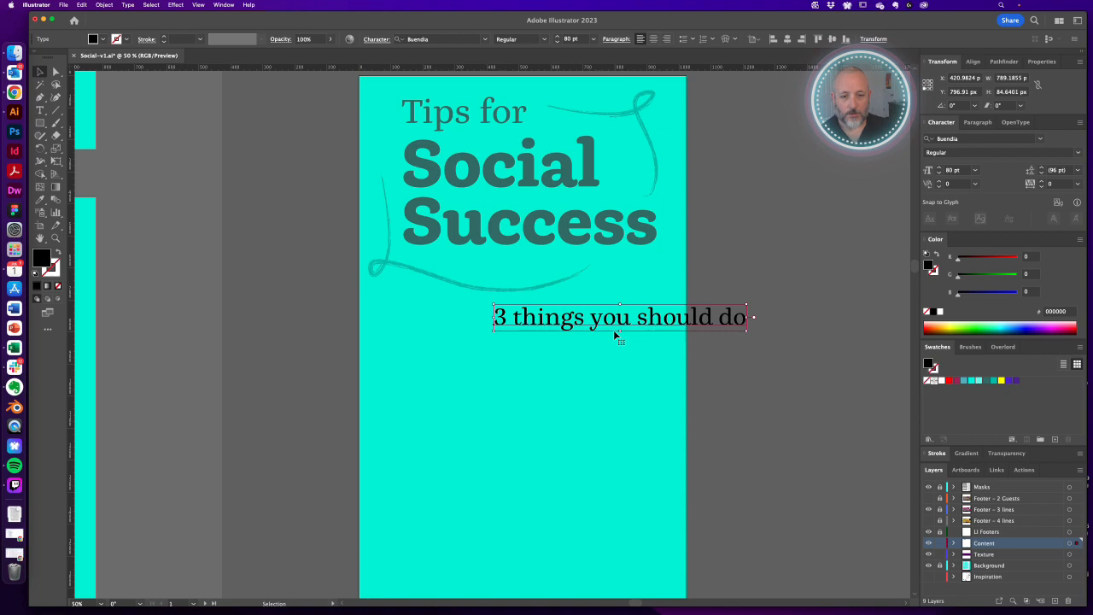
{"action": "left_click", "coordinate": [653, 39]}
{"action": "left_click", "coordinate": [787, 38]}
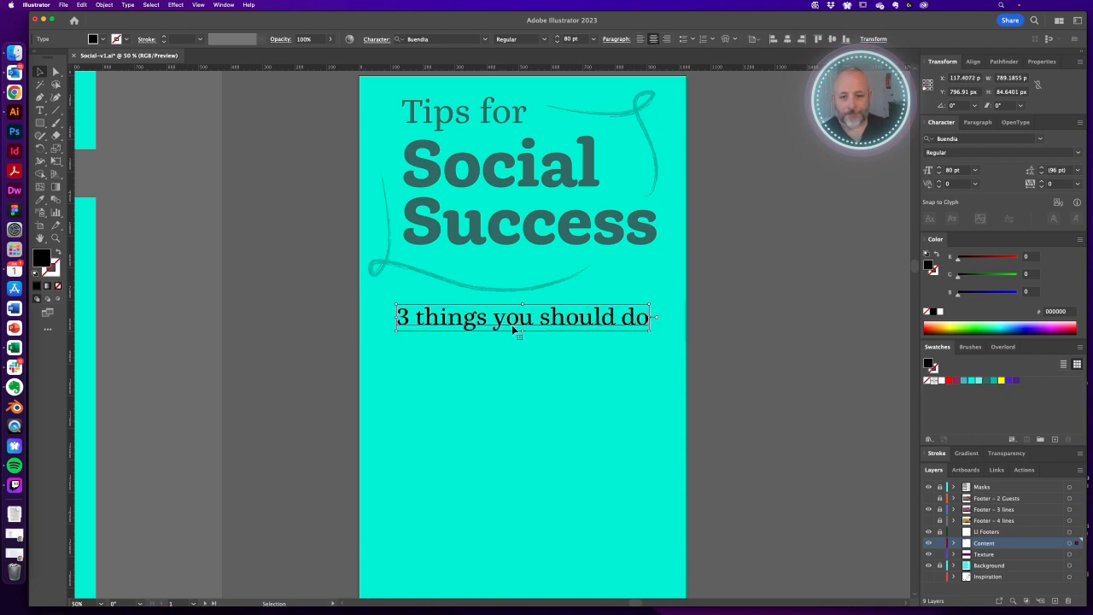
Duplicate the "3 things you should do" line directly below and change the copy's text to "every time you're on social".
{"action": "left_click_drag", "start_coordinate": [513, 330], "coordinate": [512, 363]}
{"action": "key", "text": "t"}
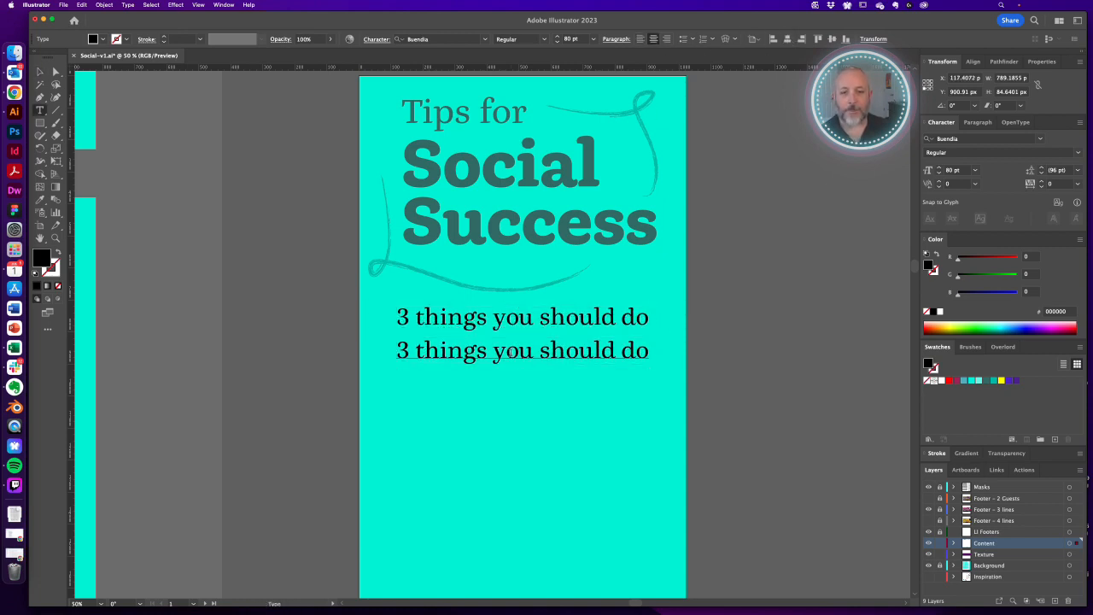
{"action": "triple_click", "coordinate": [511, 352]}
{"action": "type", "text": "every time y"}
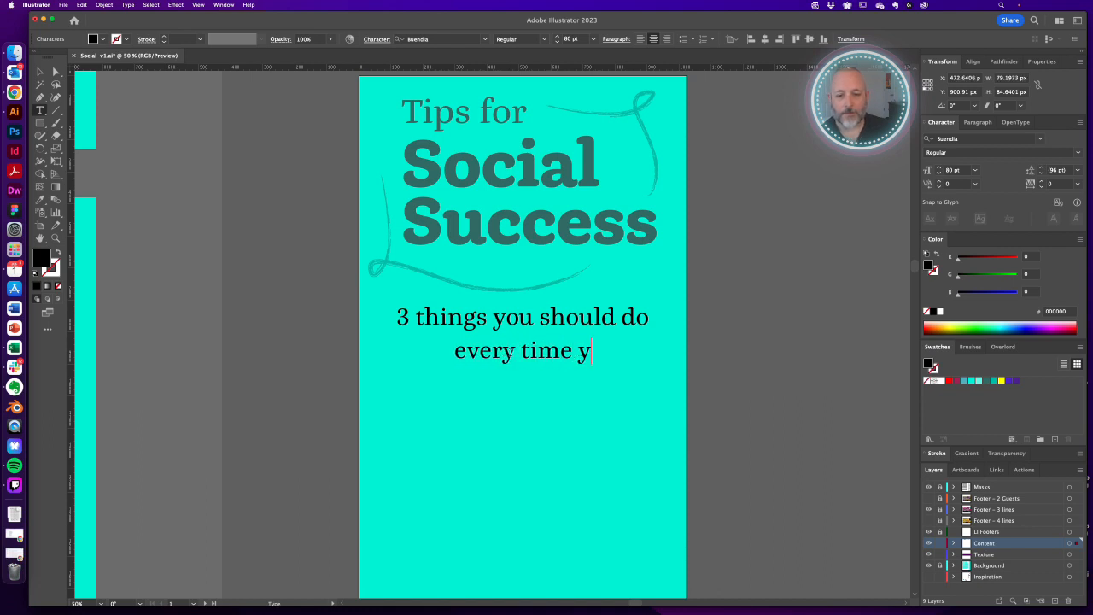
{"action": "type", "text": "ou're on socia"}
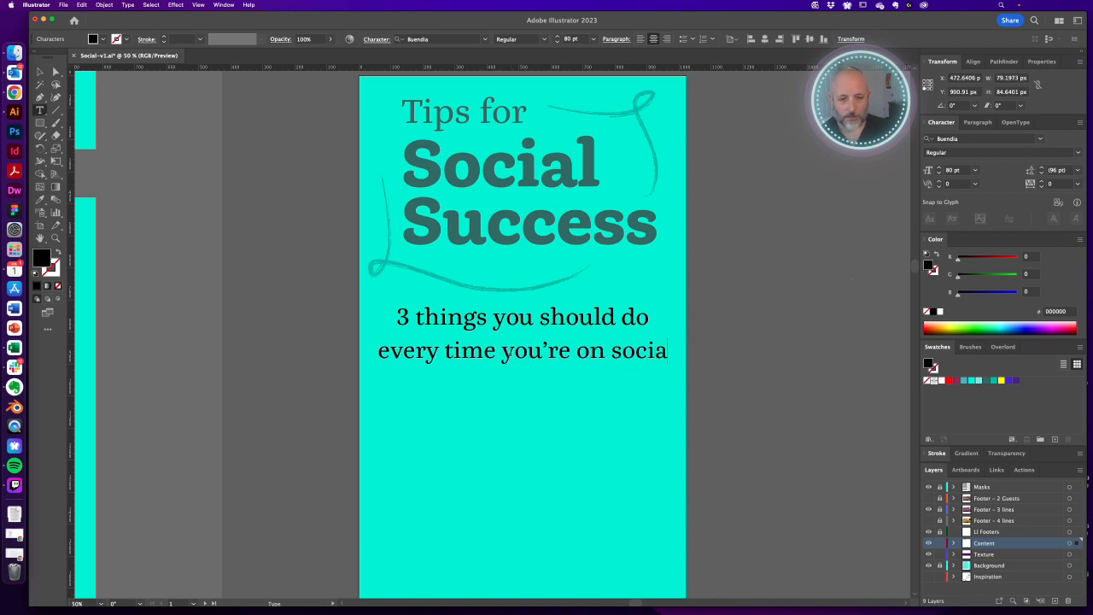
{"action": "type", "text": "l"}
{"action": "key", "text": "Escape"}
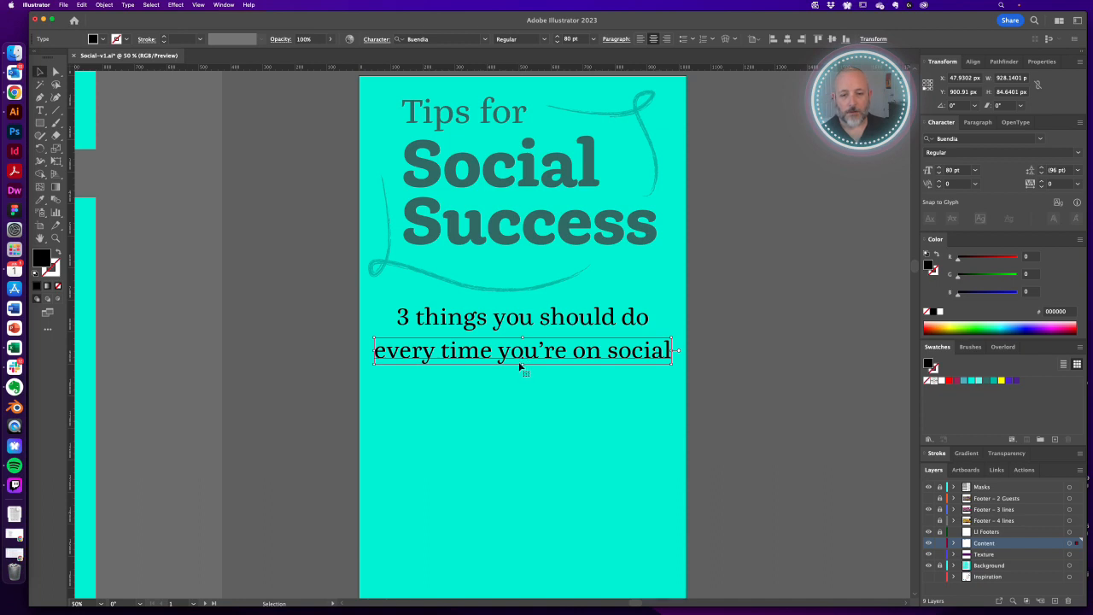
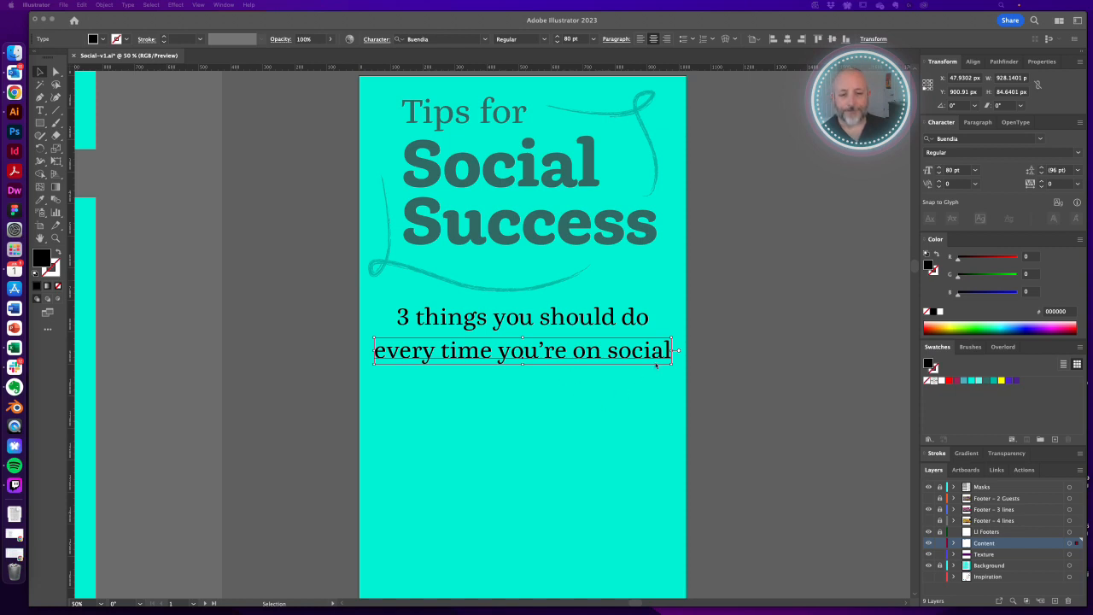
Move the "every time you're on social" line up 16 px, closer to the line above it.
{"action": "key", "text": "a"}
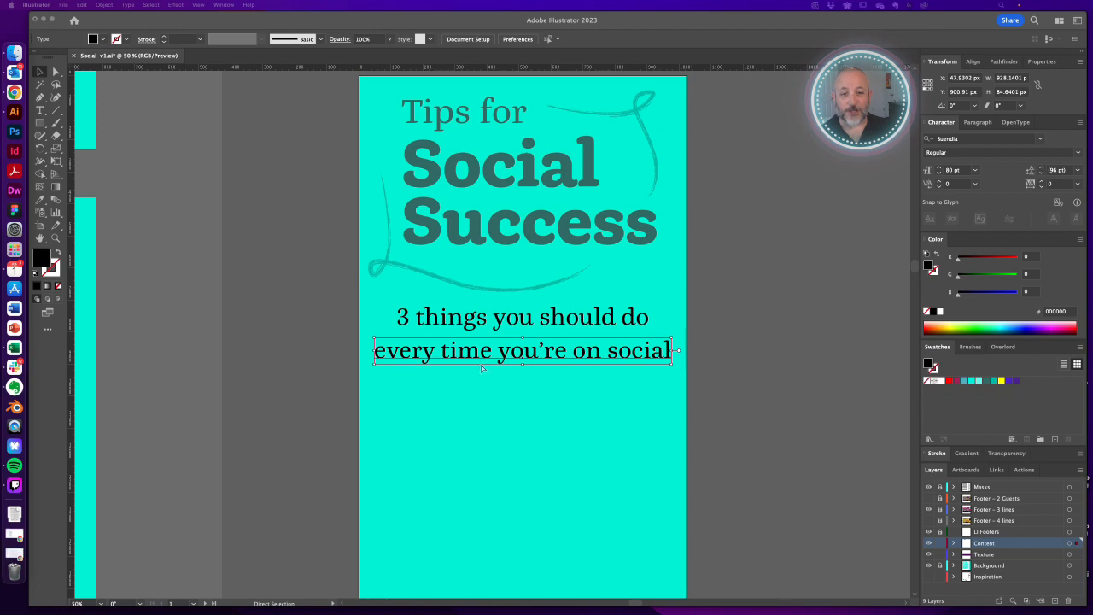
{"action": "left_click", "coordinate": [455, 412]}
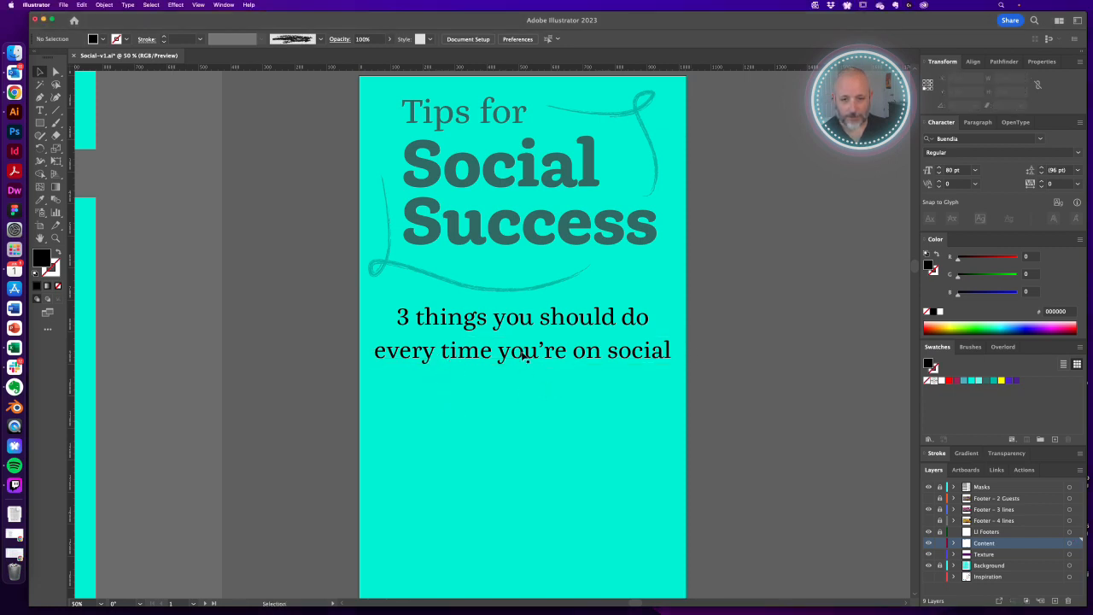
{"action": "left_click_drag", "start_coordinate": [522, 353], "coordinate": [520, 356]}
{"action": "left_click", "coordinate": [514, 387]}
{"action": "left_click", "coordinate": [514, 387]}
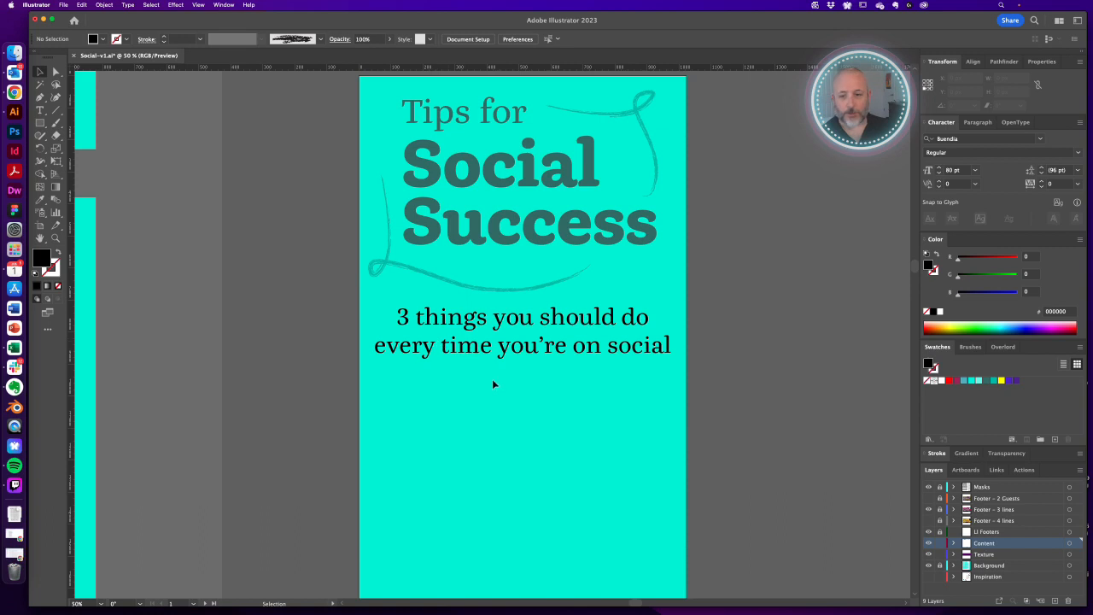
Try several swatch fills on both subtitle lines, including pale turquoise, yellow and purple, and settle on teal 00bba7.
{"action": "left_click", "coordinate": [520, 322]}
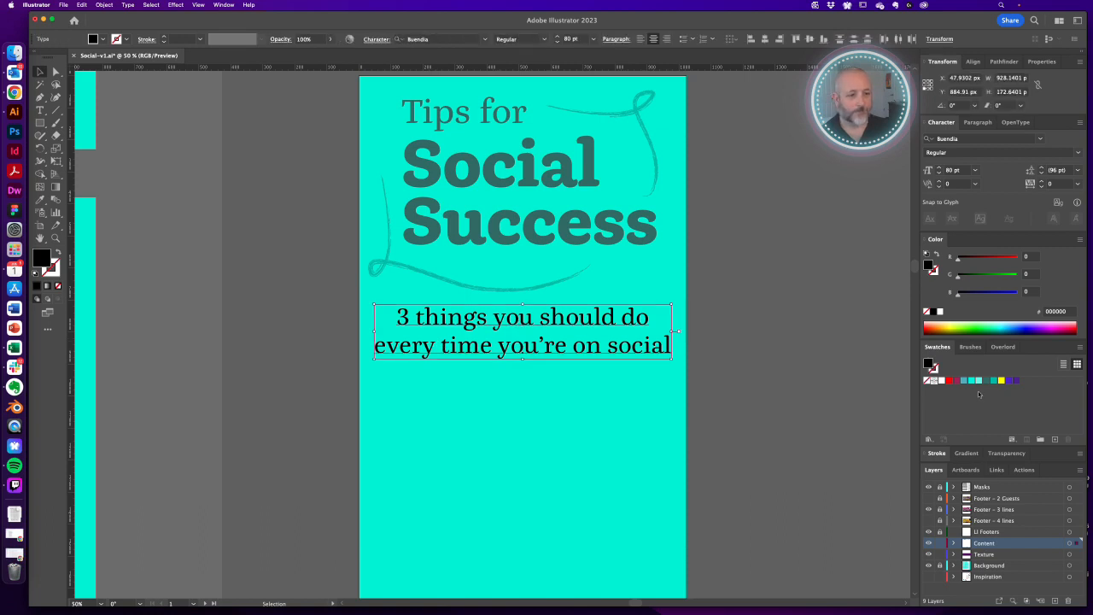
{"action": "left_click", "coordinate": [987, 382]}
{"action": "left_click", "coordinate": [979, 381]}
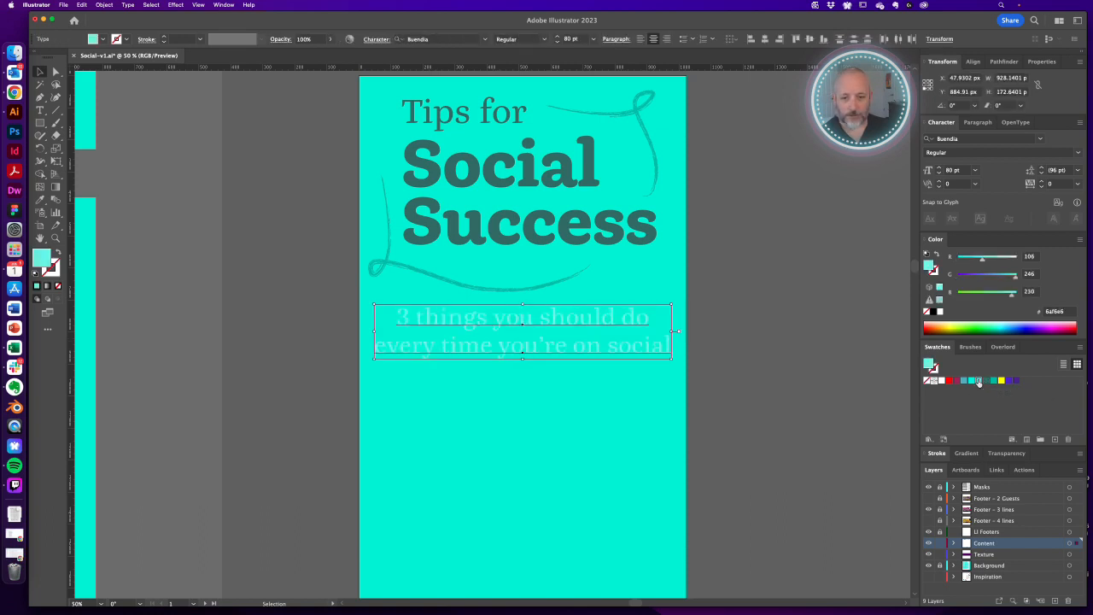
{"action": "left_click", "coordinate": [974, 382]}
{"action": "left_click", "coordinate": [1001, 380]}
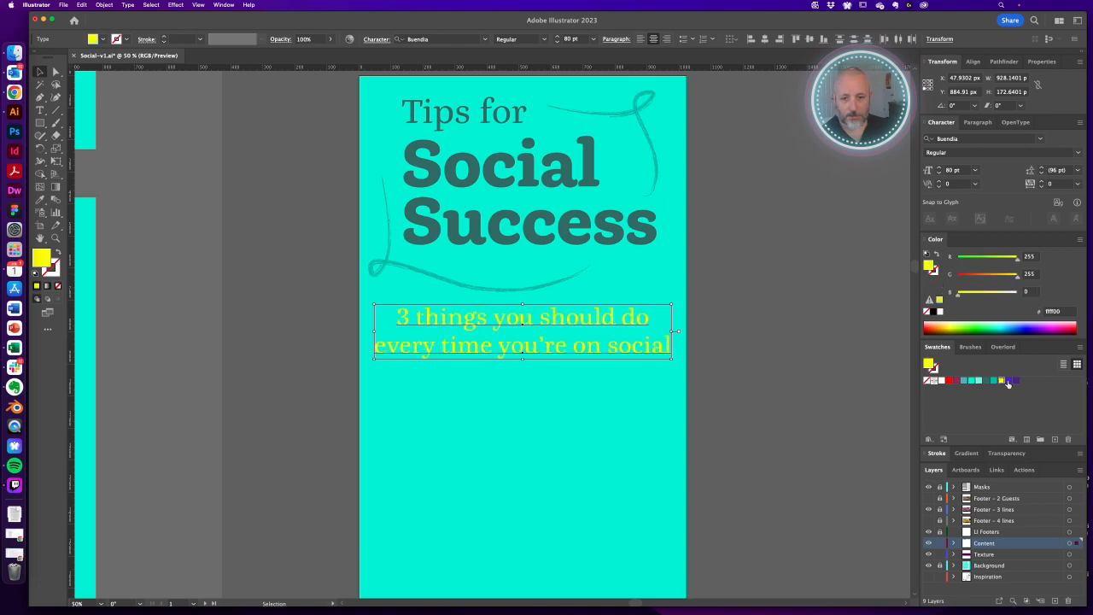
{"action": "left_click", "coordinate": [1008, 381]}
{"action": "left_click", "coordinate": [1016, 382]}
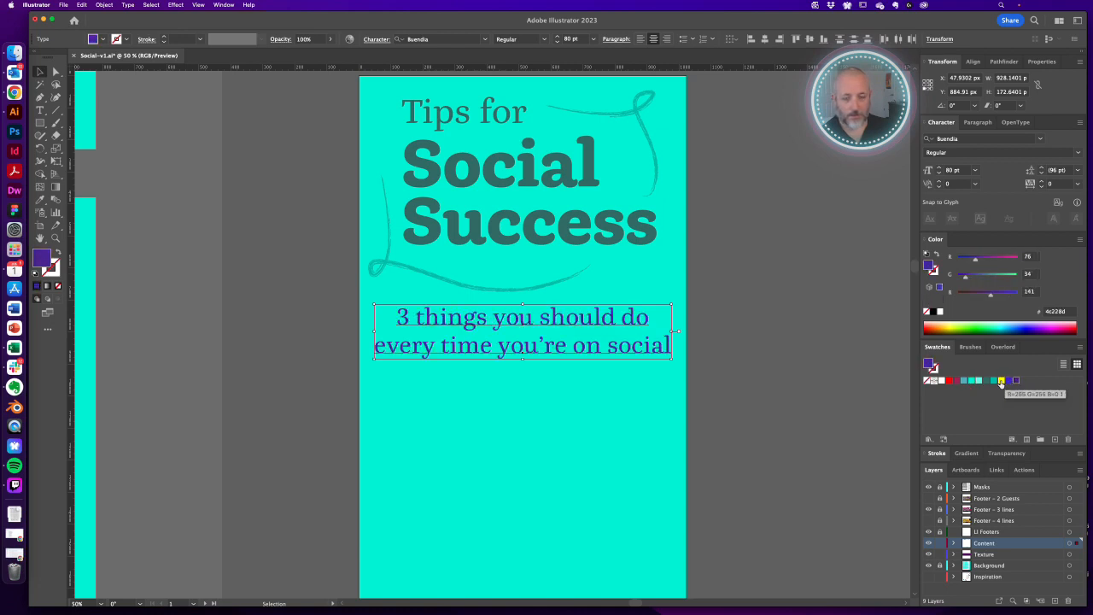
{"action": "left_click", "coordinate": [1001, 382]}
{"action": "left_click", "coordinate": [993, 382]}
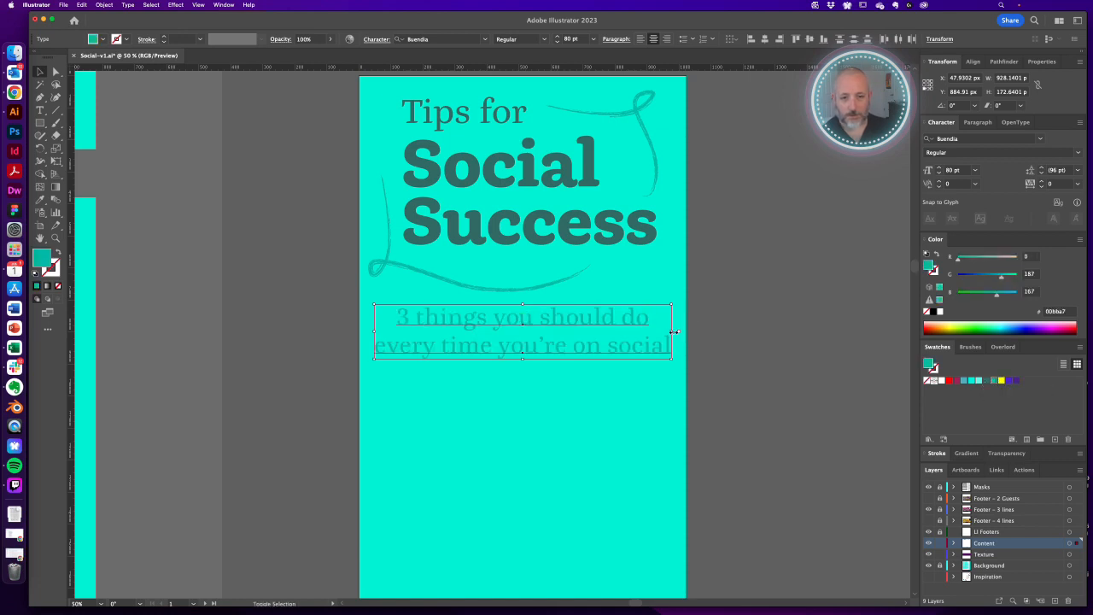
Scale both subtitle lines down slightly about their shared center and nudge the second line up to tighten the spacing.
{"action": "left_click_drag", "start_coordinate": [672, 333], "coordinate": [664, 333]}
{"action": "left_click", "coordinate": [501, 358]}
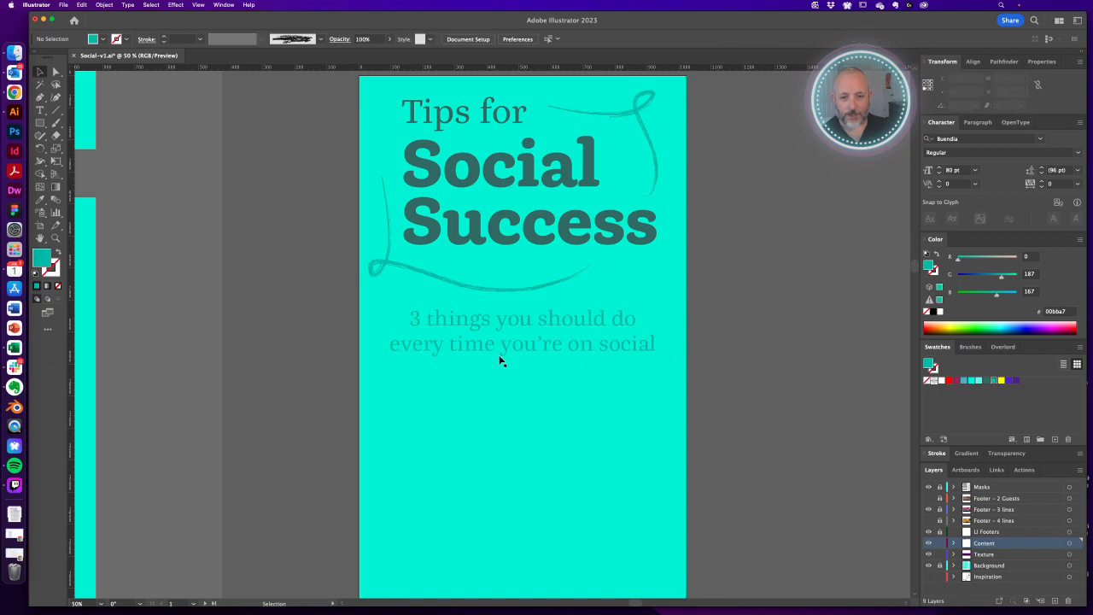
{"action": "left_click", "coordinate": [520, 349]}
{"action": "left_click", "coordinate": [571, 386]}
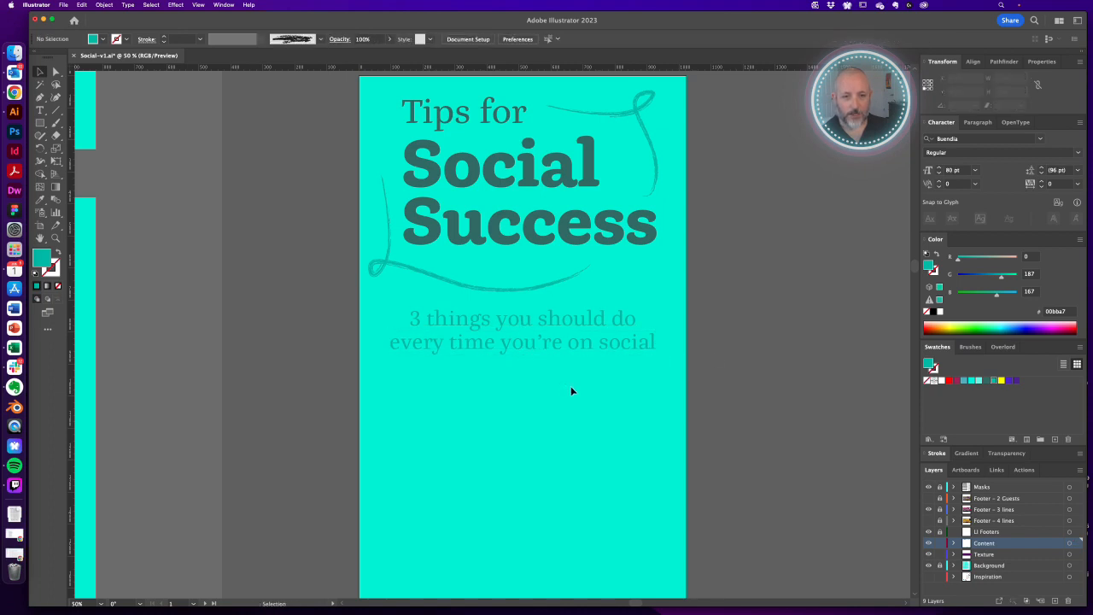
Draw a square about 199 px wide below the subtitle and fill it with the heading's dark teal 316a63.
{"action": "key", "text": "m"}
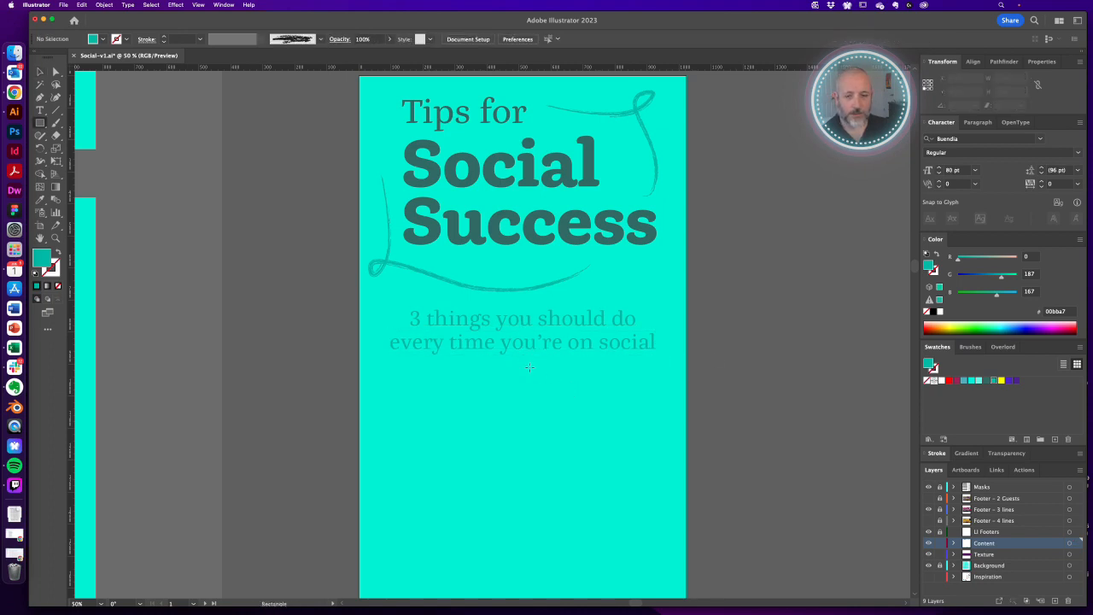
{"action": "mouse_move", "coordinate": [503, 368]}
{"action": "left_mouse_down"}
{"action": "mouse_move", "coordinate": [588, 451]}
{"action": "mouse_move", "coordinate": [566, 432]}
{"action": "left_mouse_up"}
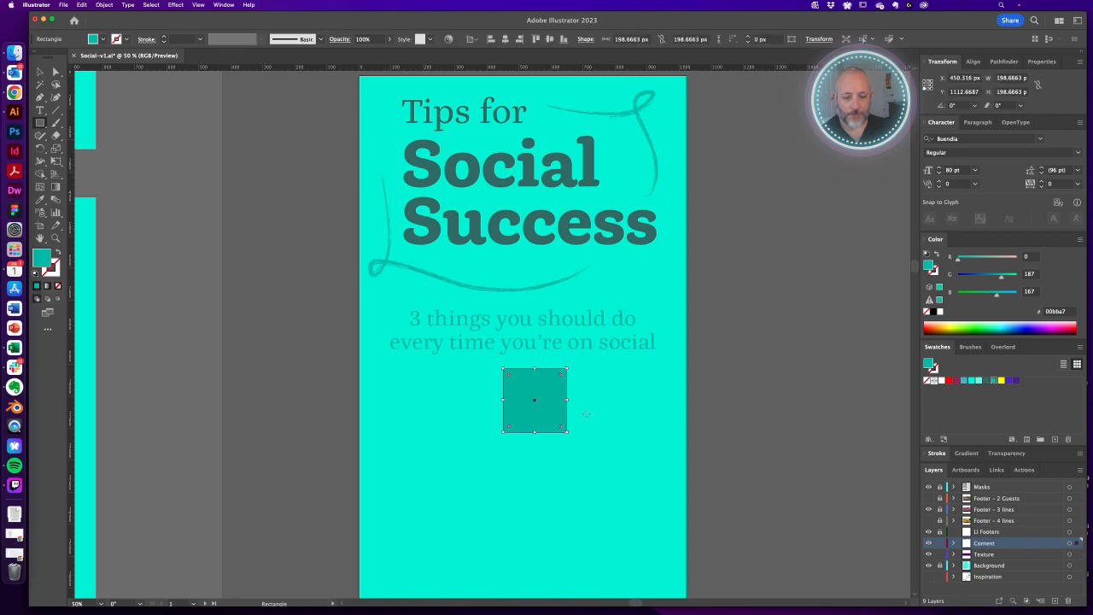
{"action": "key", "text": "i"}
{"action": "left_click", "coordinate": [531, 219]}
{"action": "key", "text": "v"}
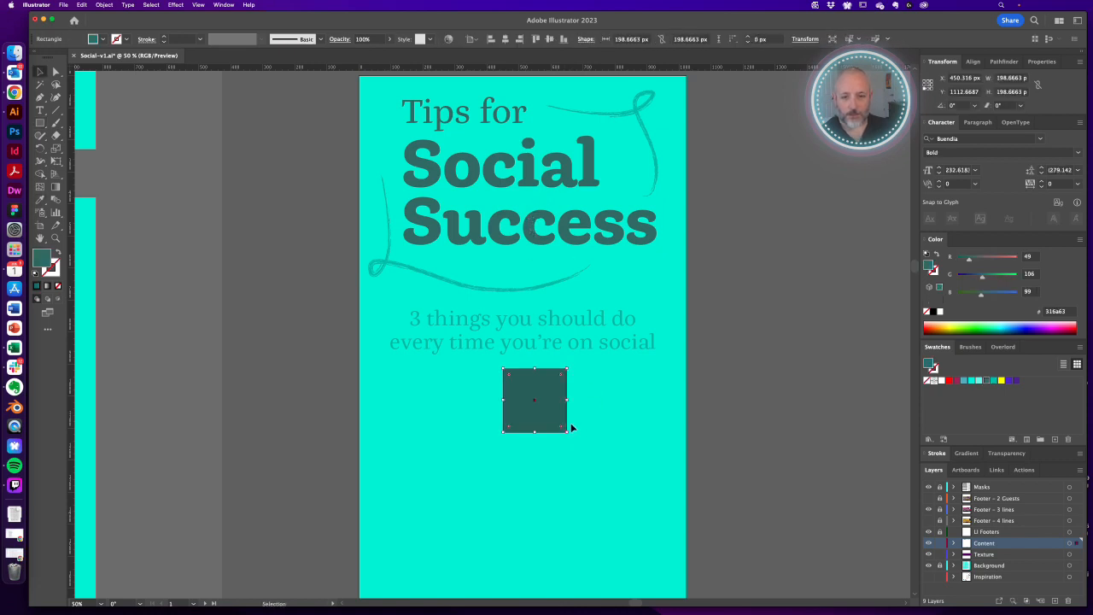
Arrange two copies of the square side by side with a wide gap and fill the right one with the subtitle's teal 00bba7.
{"action": "left_click", "coordinate": [428, 408]}
{"action": "left_click_drag", "start_coordinate": [533, 405], "coordinate": [602, 410]}
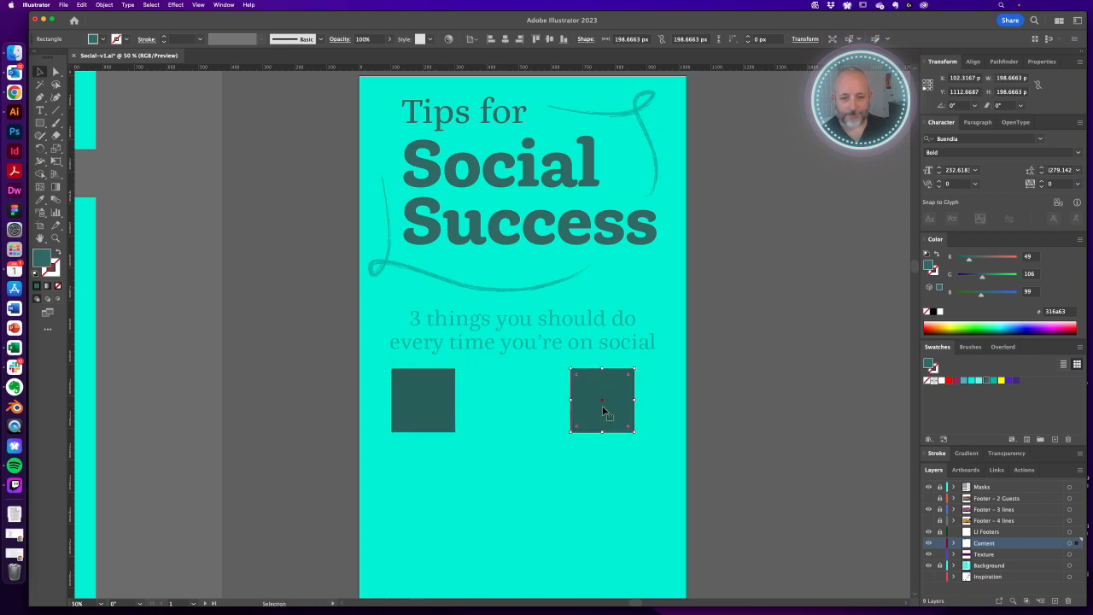
{"action": "key", "text": "i"}
{"action": "left_click", "coordinate": [581, 335]}
{"action": "key", "text": "v"}
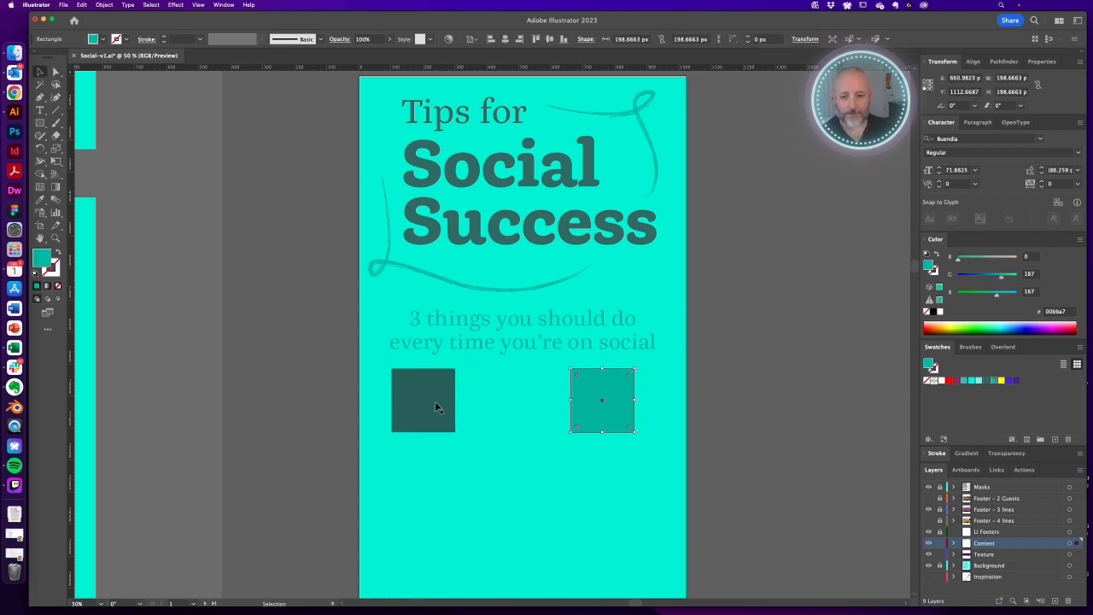
Create a blend between the dark and light teal squares and expand it into separate objects.
{"action": "left_click", "coordinate": [434, 401], "text": "shift"}
{"action": "key", "text": "super+alt+b"}
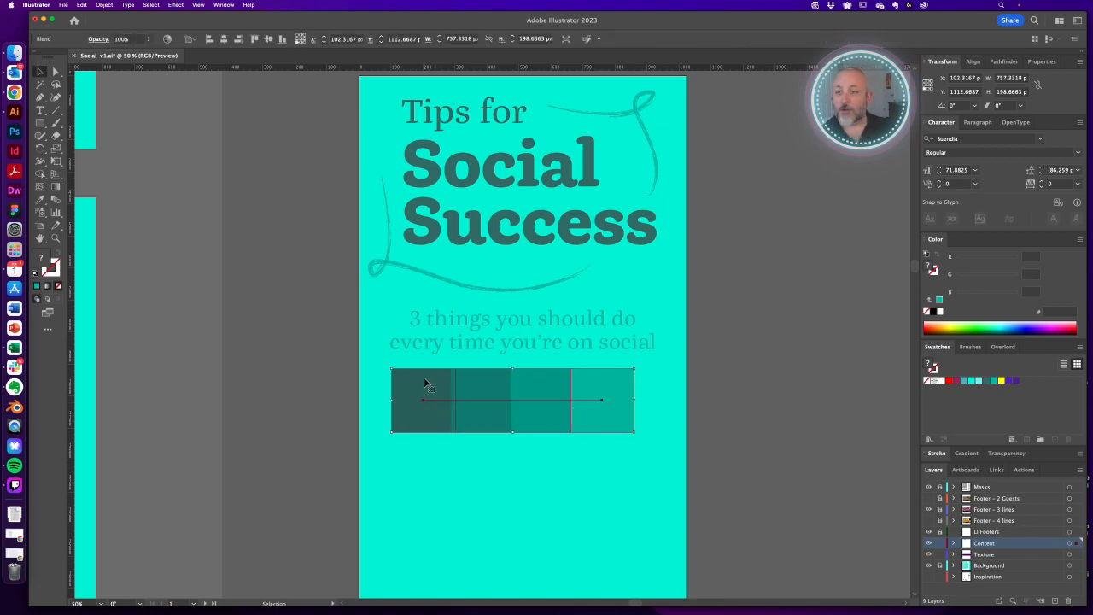
{"action": "left_click", "coordinate": [712, 384]}
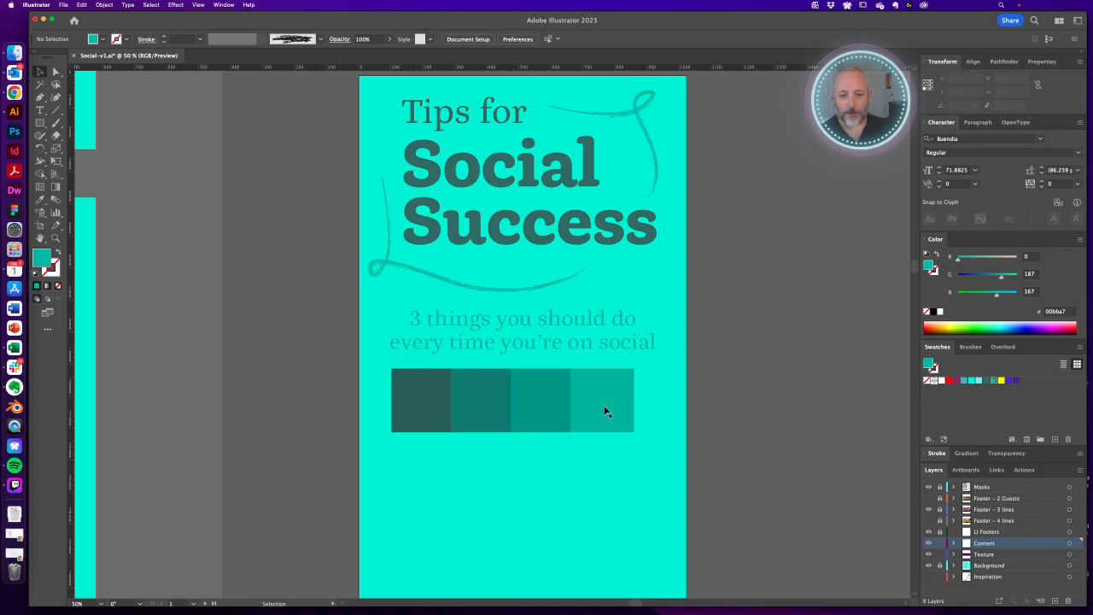
{"action": "left_click", "coordinate": [570, 410]}
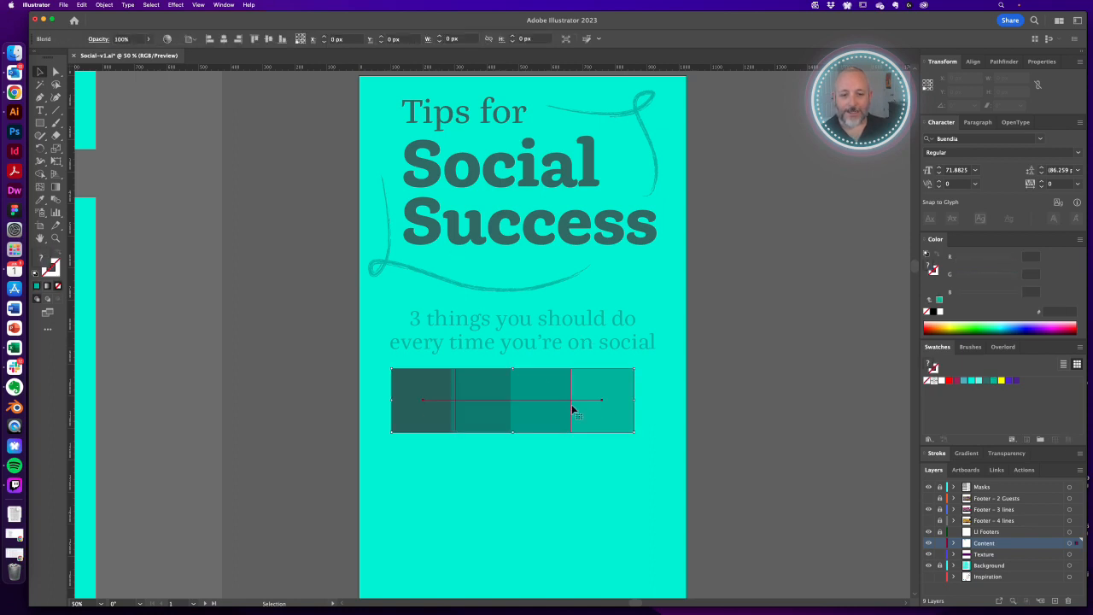
{"action": "left_click", "coordinate": [104, 5]}
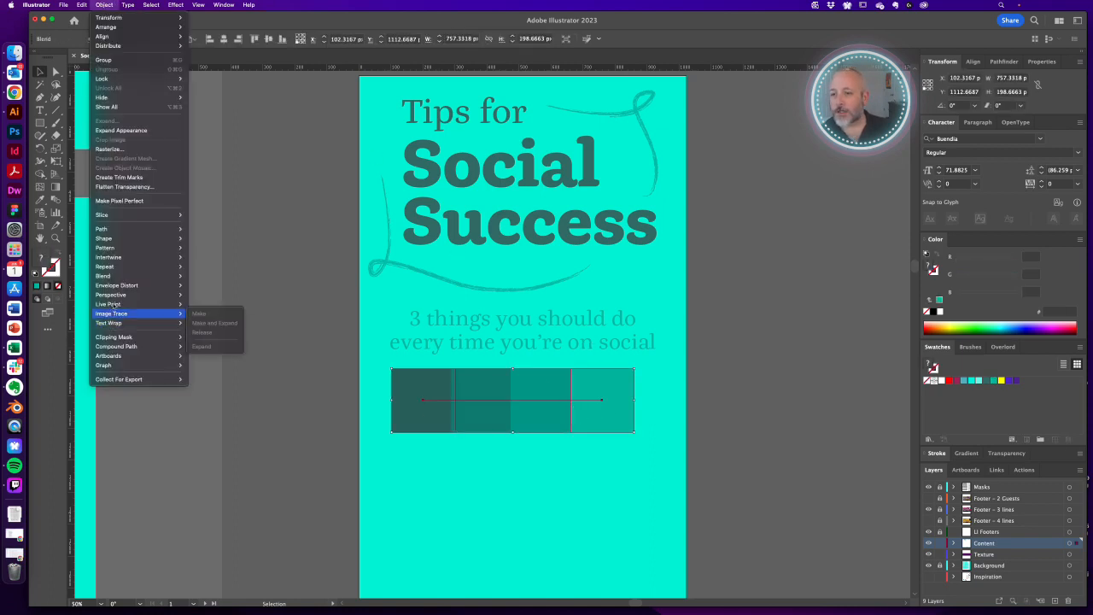
{"action": "mouse_move", "coordinate": [111, 276]}
{"action": "left_click", "coordinate": [240, 314]}
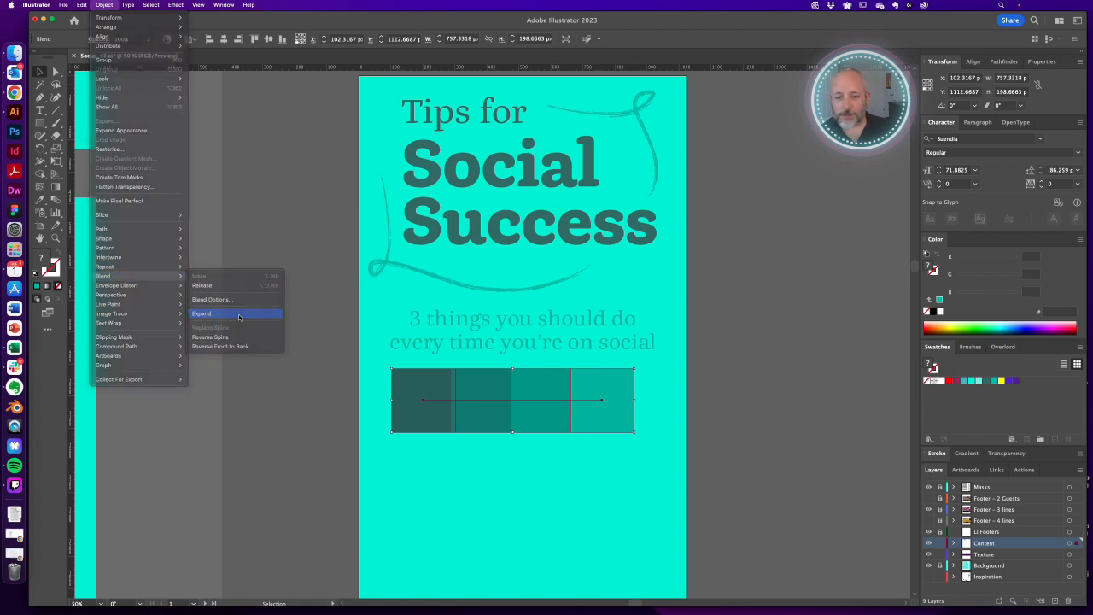
Add the fills of the two intermediate squares, 21857a and 10a090, to the swatches.
{"action": "key", "text": "super+shift+a"}
{"action": "key", "text": "a"}
{"action": "left_click", "coordinate": [470, 395]}
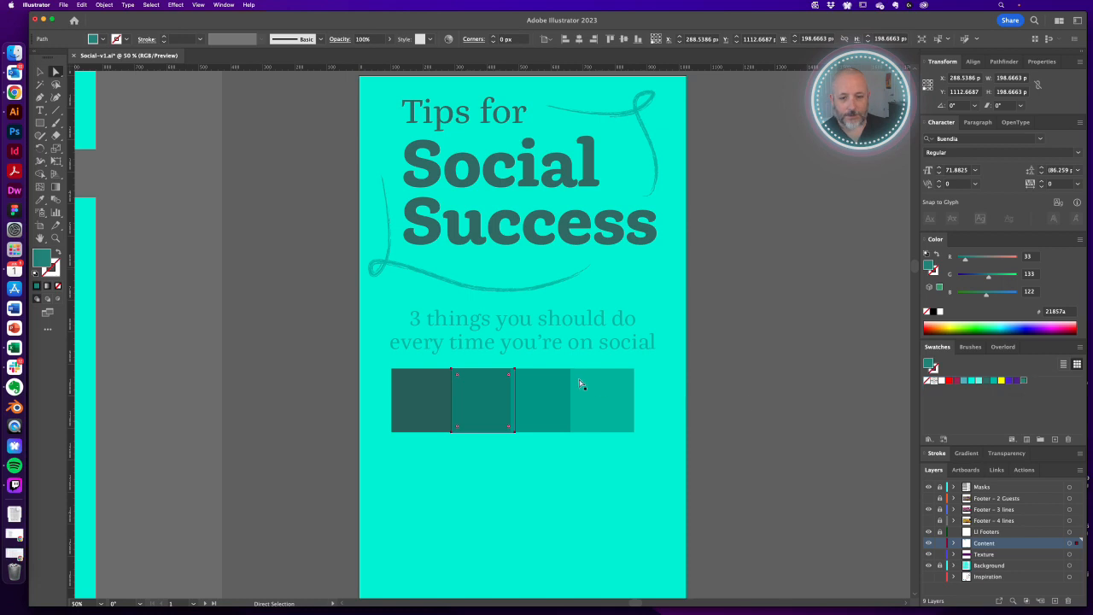
{"action": "left_click", "coordinate": [546, 398]}
{"action": "left_click_drag", "start_coordinate": [930, 266], "coordinate": [1039, 386]}
{"action": "left_click", "coordinate": [781, 402]}
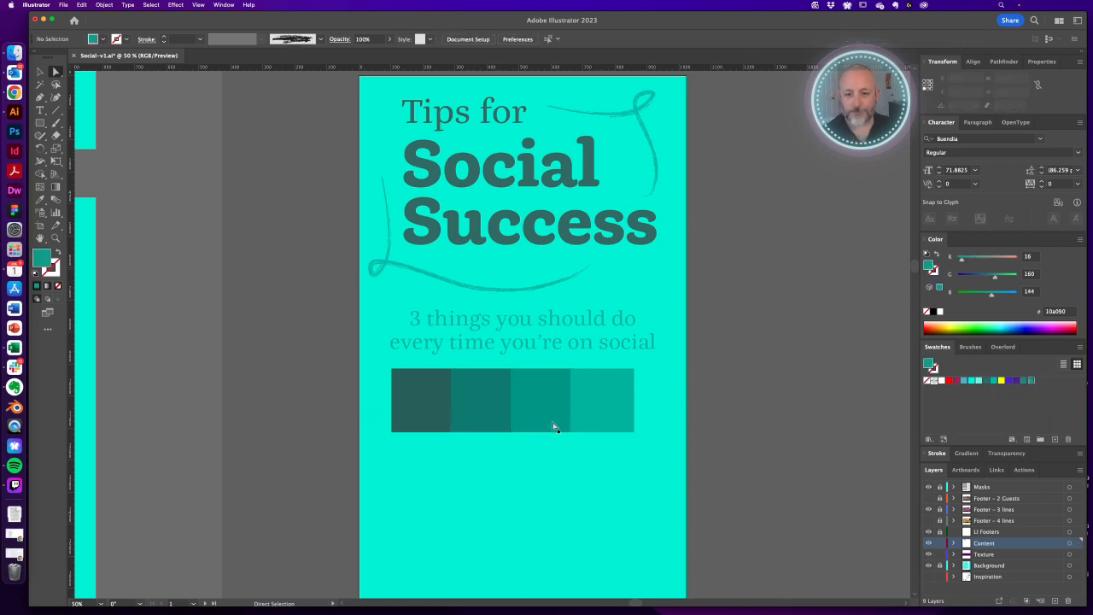
Recolor both subtitle lines with the second square's teal 21857a.
{"action": "left_click", "coordinate": [488, 345]}
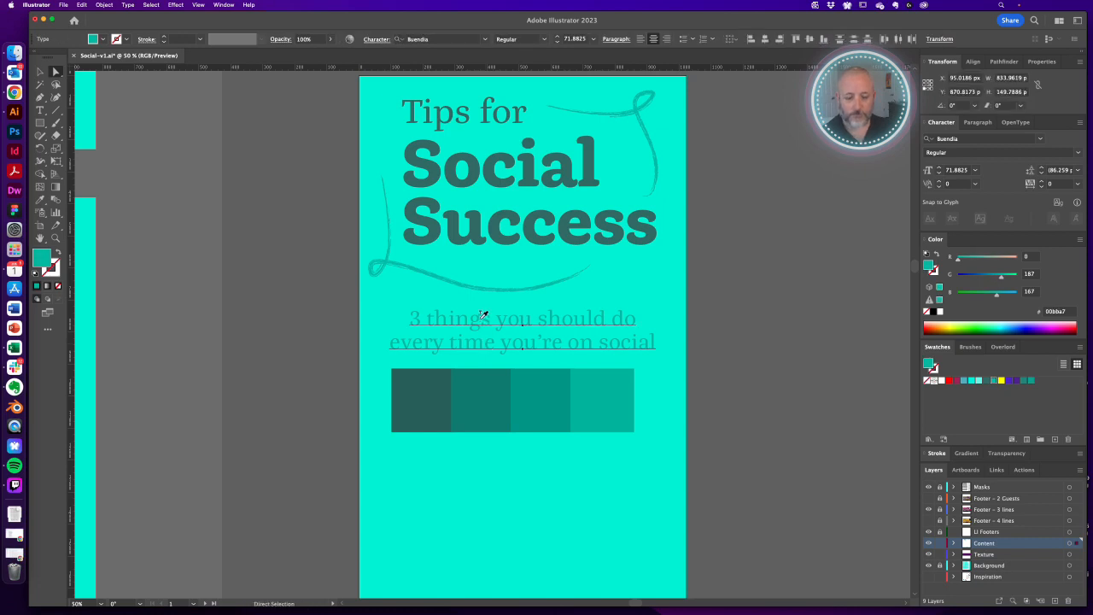
{"action": "left_click", "coordinate": [451, 416]}
Delete all four blended squares from below the subtitle.
{"action": "left_click", "coordinate": [483, 410], "text": "shift"}
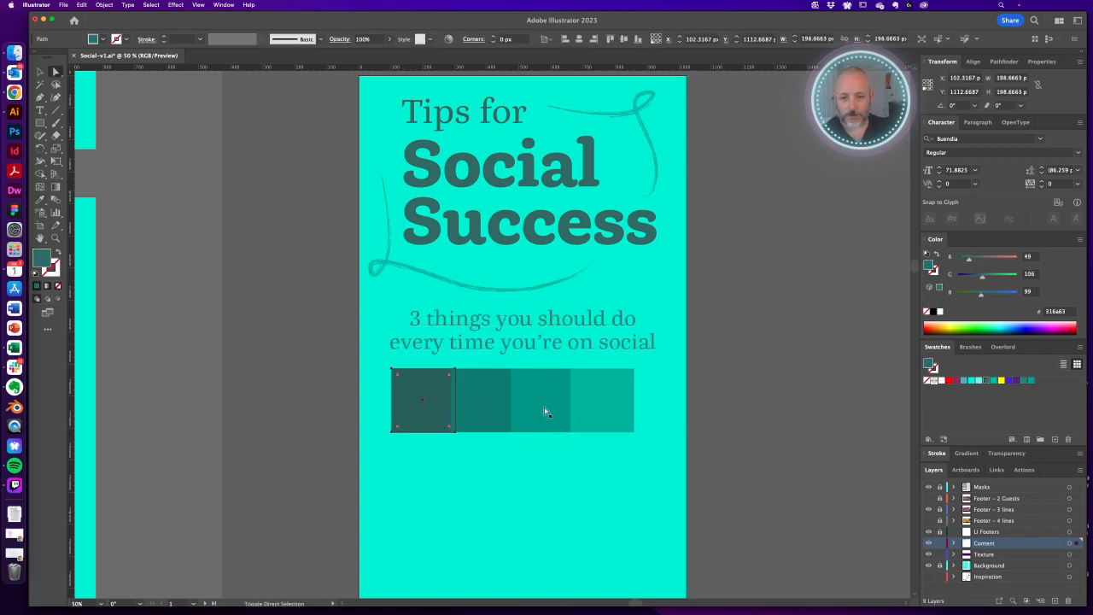
{"action": "left_click", "coordinate": [544, 407], "text": "shift"}
{"action": "left_click", "coordinate": [604, 408], "text": "shift"}
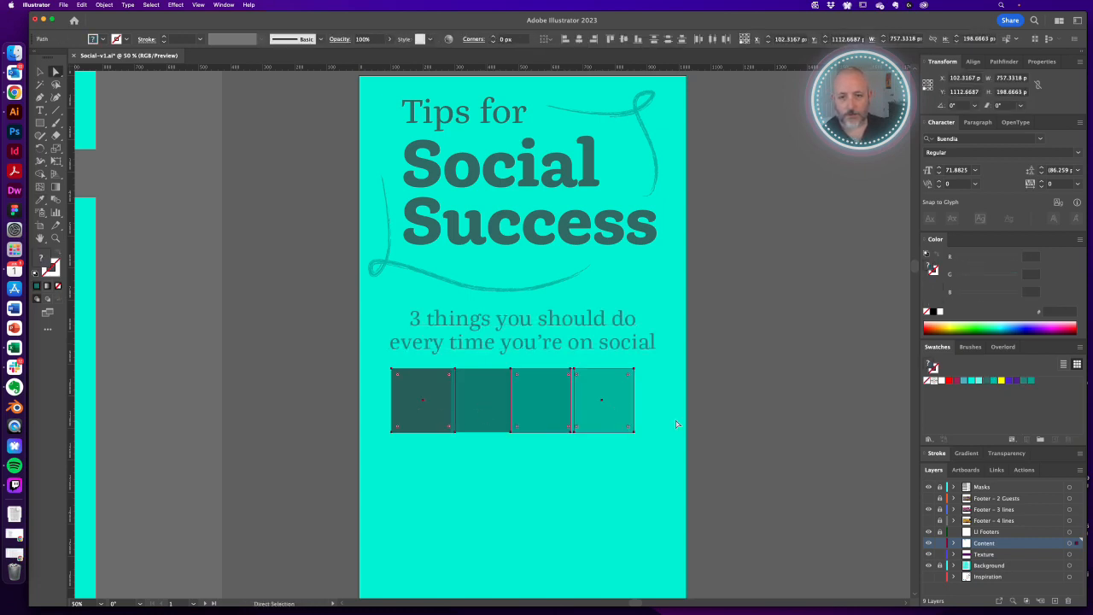
{"action": "key", "text": "Delete"}
{"action": "left_click", "coordinate": [479, 393]}
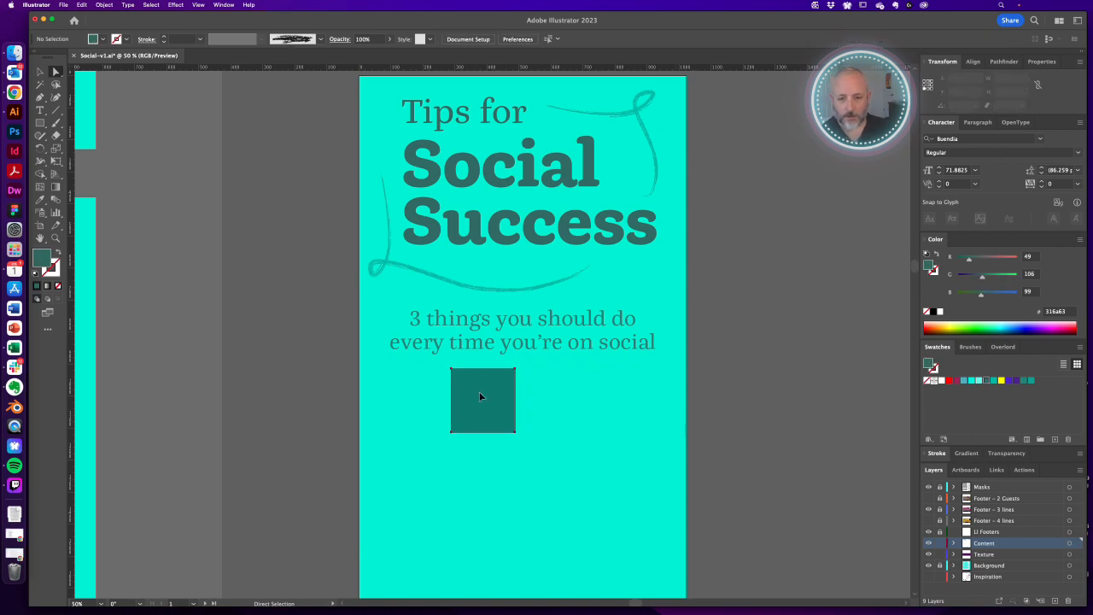
{"action": "key", "text": "Delete"}
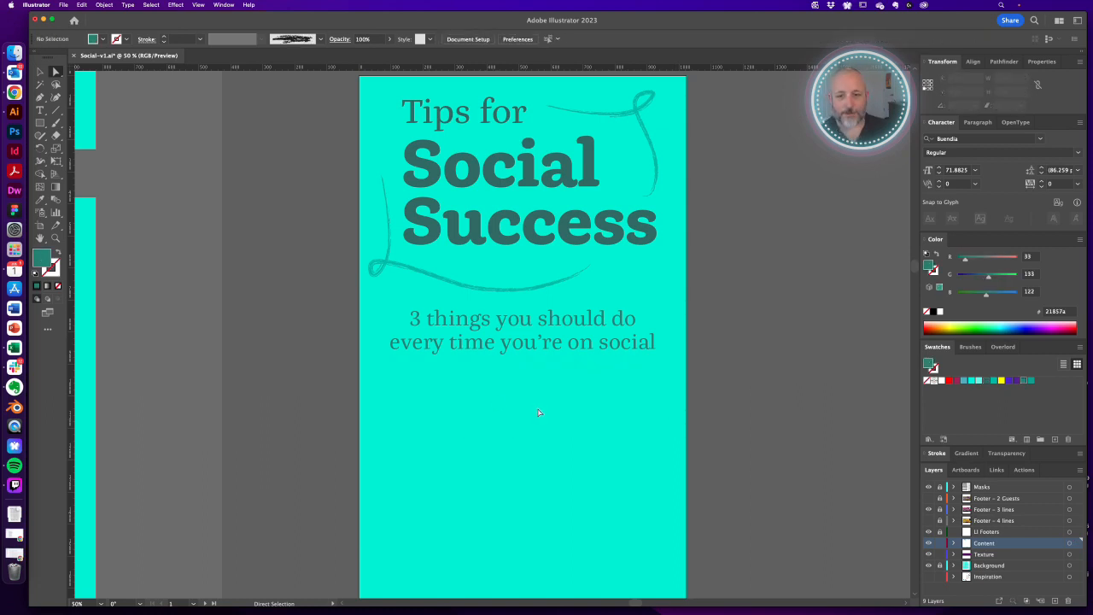
Move both subtitle lines lower on the artboard and place a copy of "3 things you should do" beneath the heading flourish.
{"action": "left_click_drag", "start_coordinate": [519, 254], "coordinate": [506, 288]}
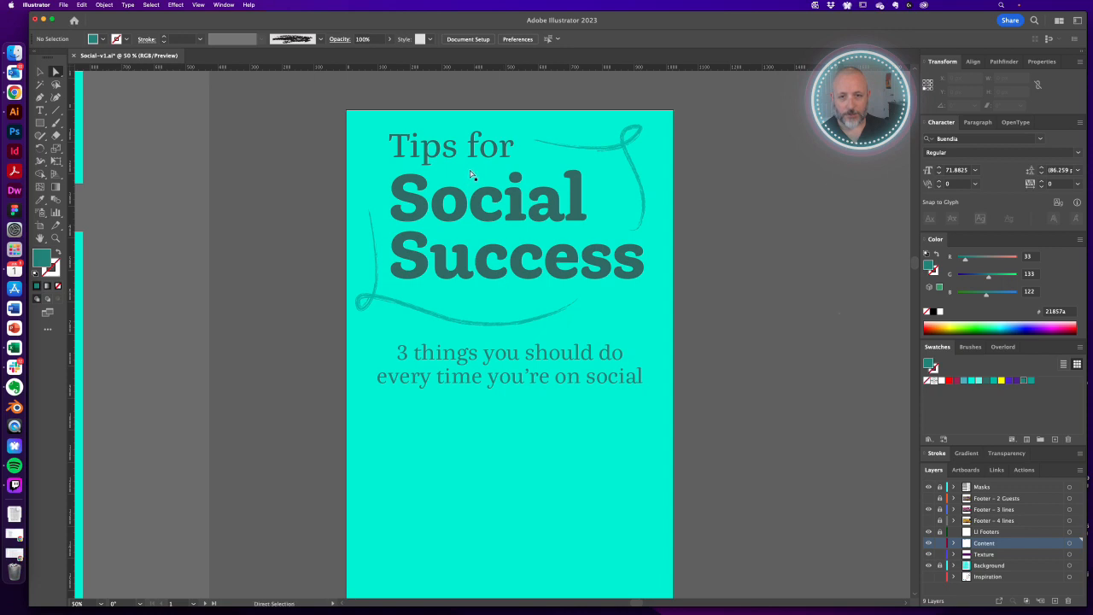
{"action": "scroll", "coordinate": [569, 402], "scroll_direction": "down", "scroll_amount": 3}
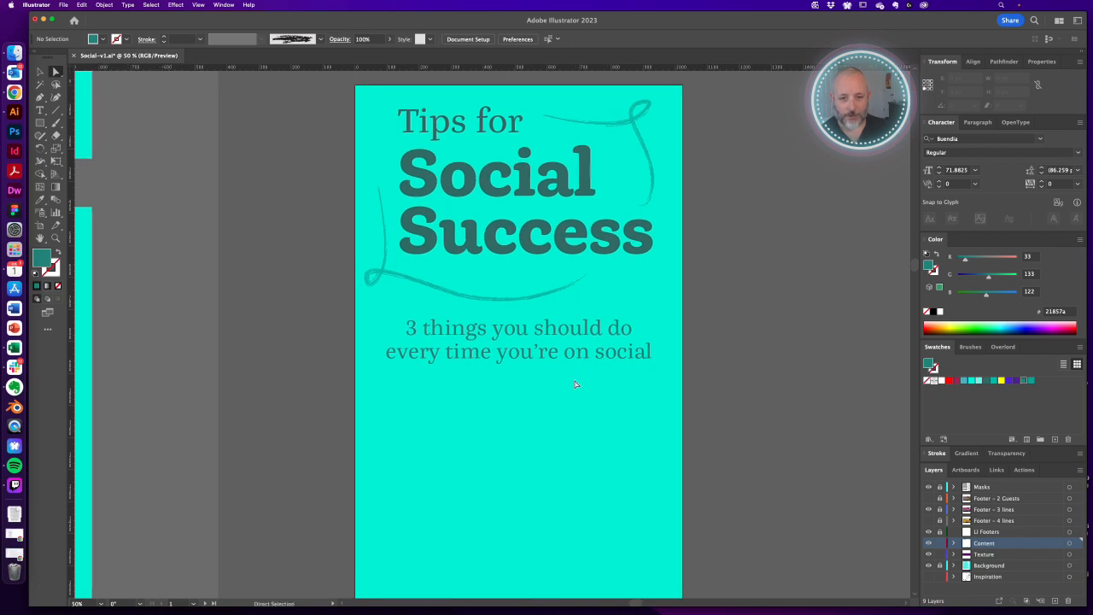
{"action": "key", "text": "v"}
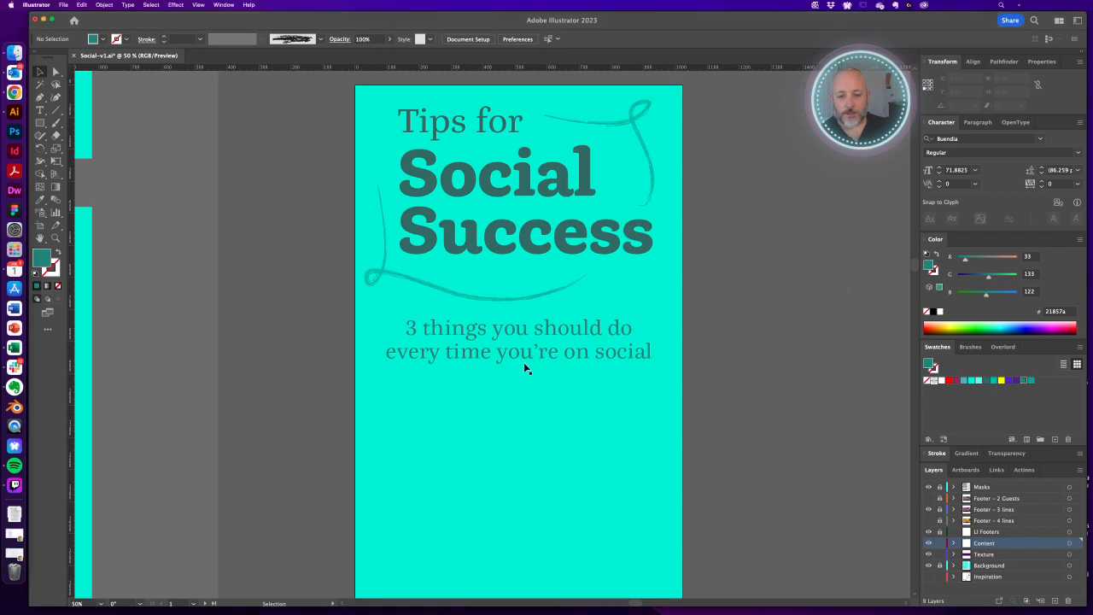
{"action": "mouse_move", "coordinate": [525, 334]}
{"action": "left_mouse_down"}
{"action": "mouse_move", "coordinate": [524, 526]}
{"action": "mouse_move", "coordinate": [531, 335]}
{"action": "left_mouse_up"}
Replace the text of the copied line beneath the flourish with "You don't have to be".
{"action": "double_click", "coordinate": [515, 334]}
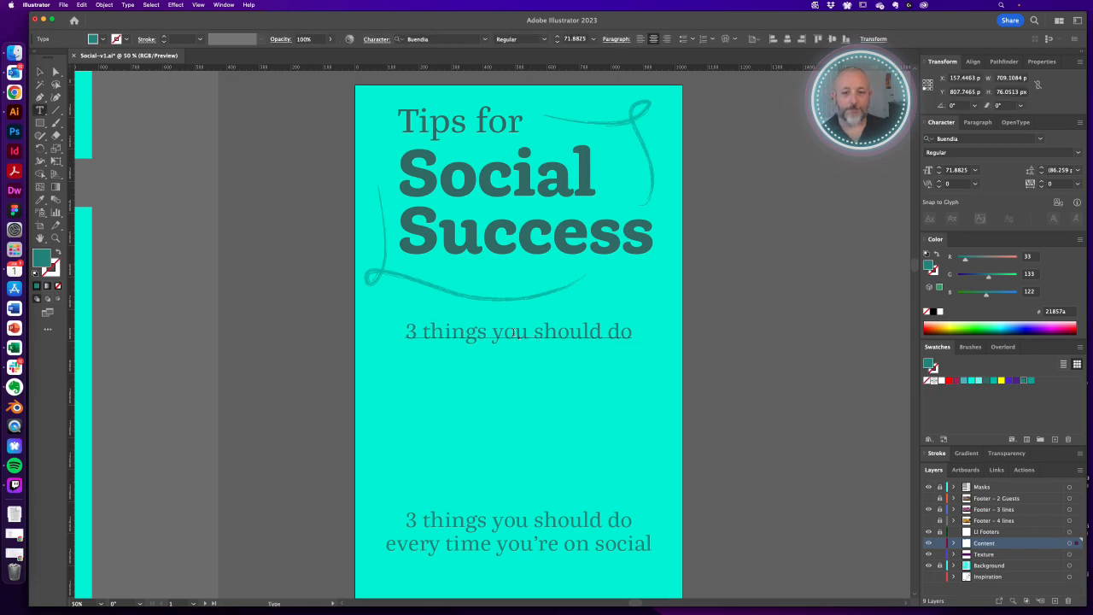
{"action": "key", "text": "super+a"}
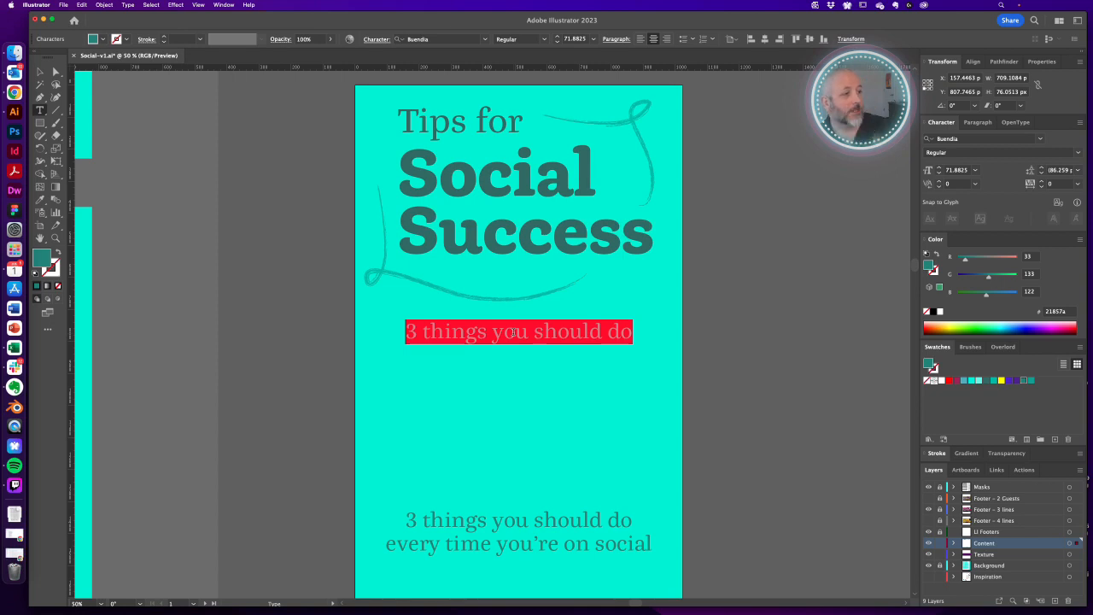
{"action": "type", "text": "You don't have to "}
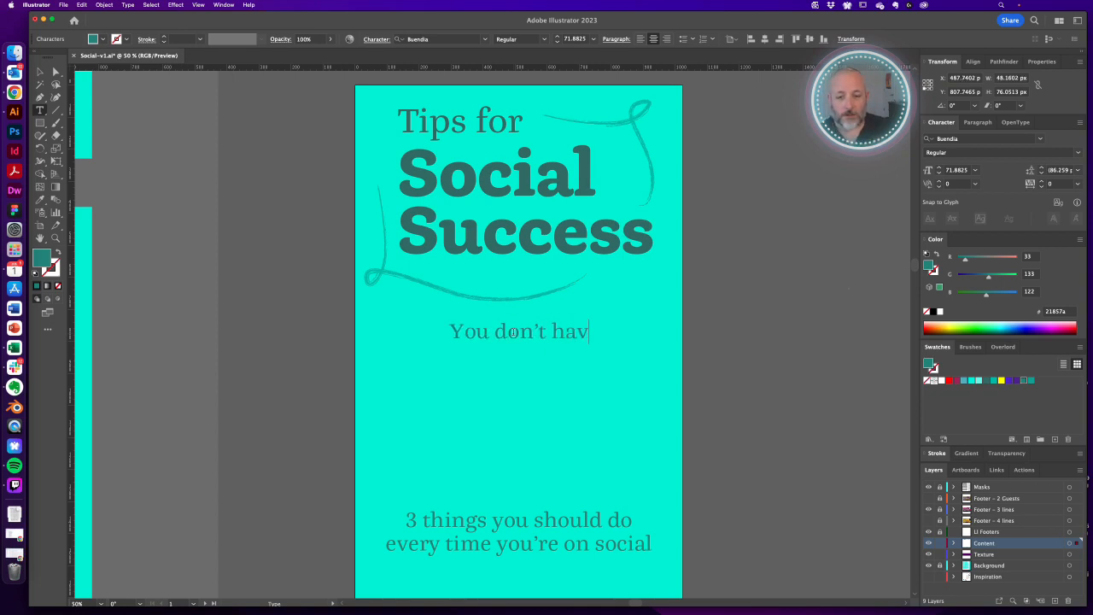
{"action": "type", "text": "be"}
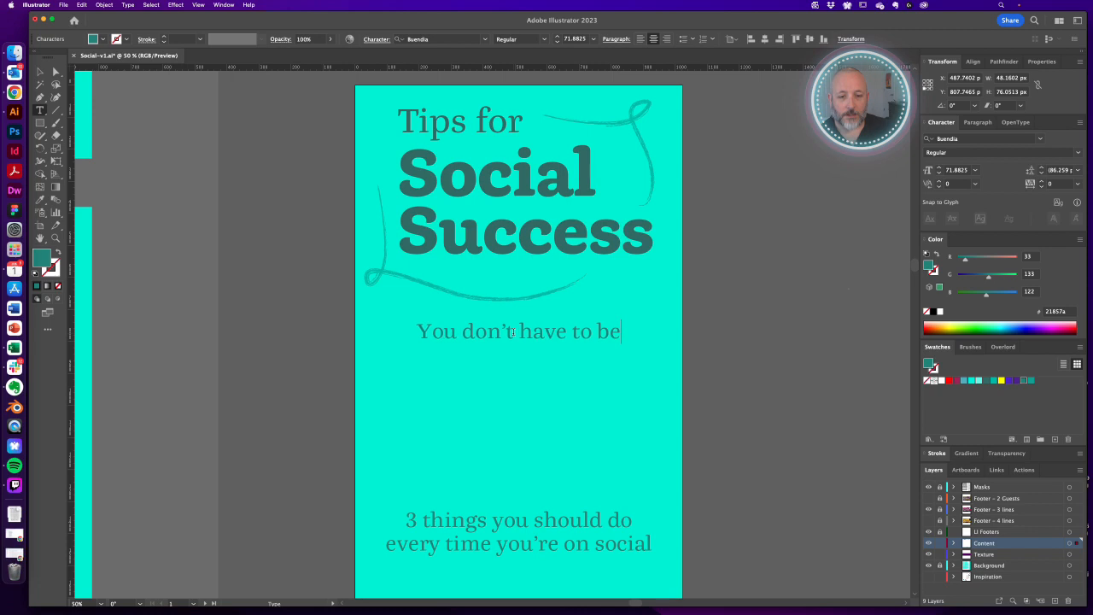
{"action": "key", "text": "Escape"}
Duplicate the "You don't have to be" line below as "everywhere" and enlarge that word to about 723 px wide.
{"action": "left_click_drag", "start_coordinate": [512, 334], "coordinate": [514, 362]}
{"action": "key", "text": "t"}
{"action": "left_click", "coordinate": [512, 360]}
{"action": "key", "text": "ctrl+a"}
{"action": "type", "text": "ev"}
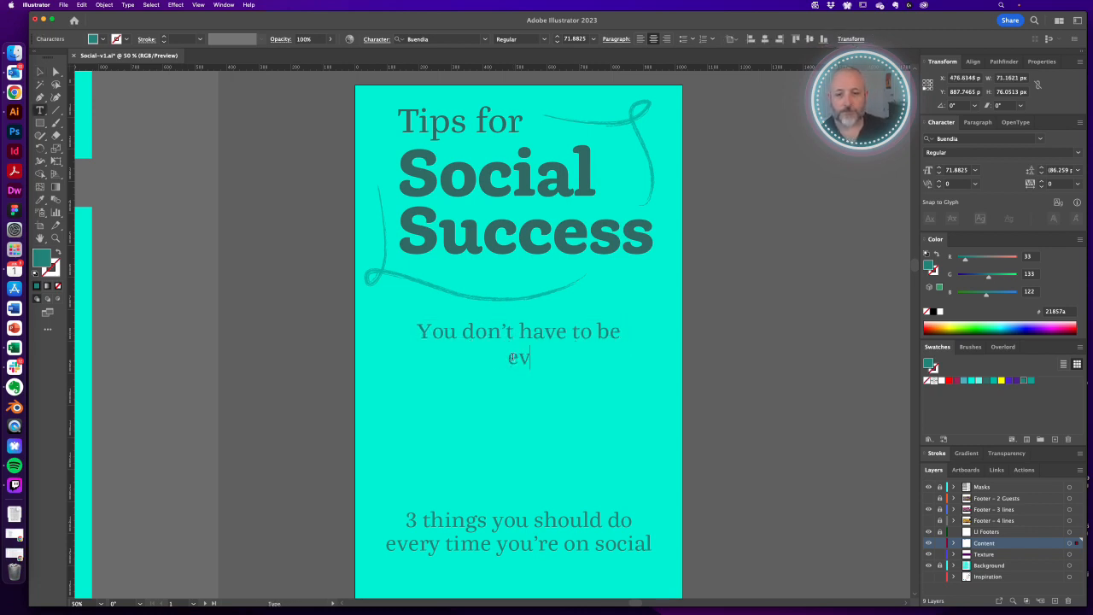
{"action": "type", "text": "erywhere"}
{"action": "key", "text": "Escape"}
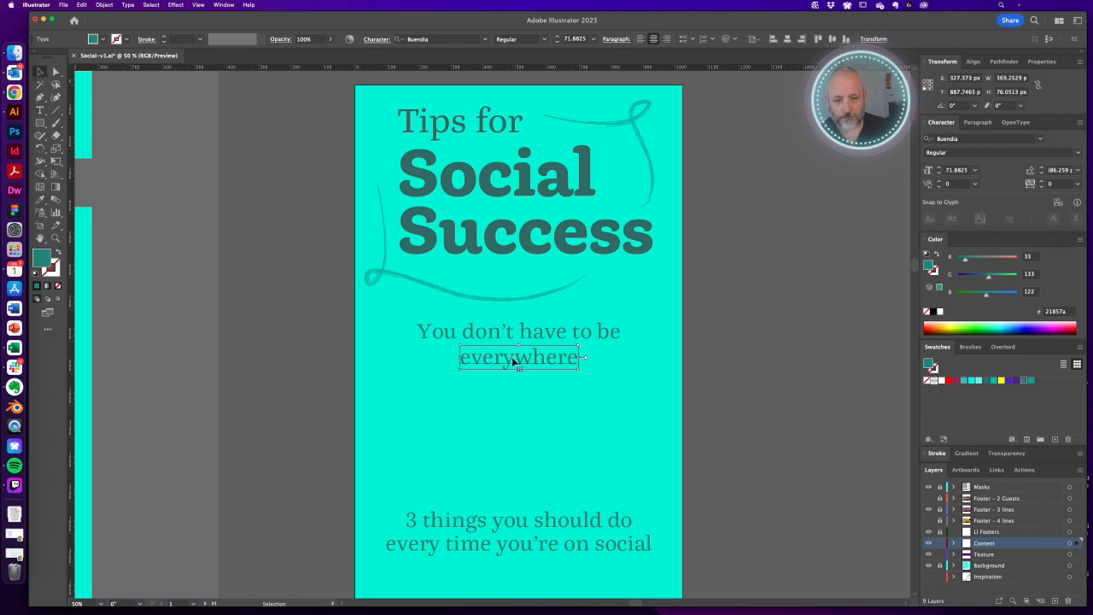
{"action": "mouse_move", "coordinate": [519, 370]}
{"action": "left_mouse_down"}
{"action": "mouse_move", "coordinate": [520, 400]}
{"action": "mouse_move", "coordinate": [526, 388]}
{"action": "left_mouse_up"}
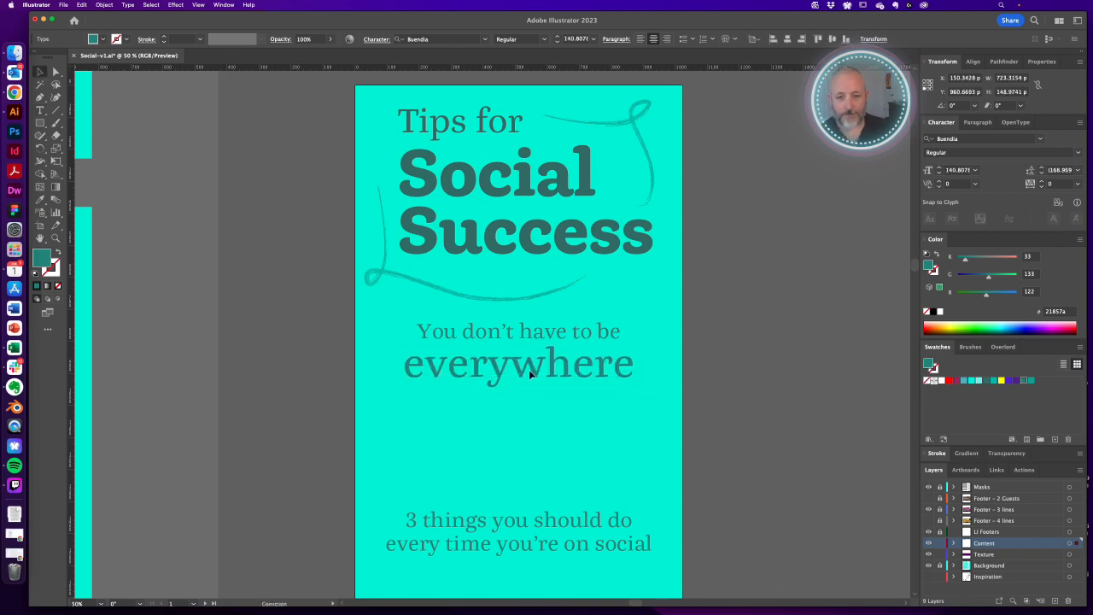
Tighten the kerning between the "Y" and "o" of "You" to -50.
{"action": "double_click", "coordinate": [436, 333]}
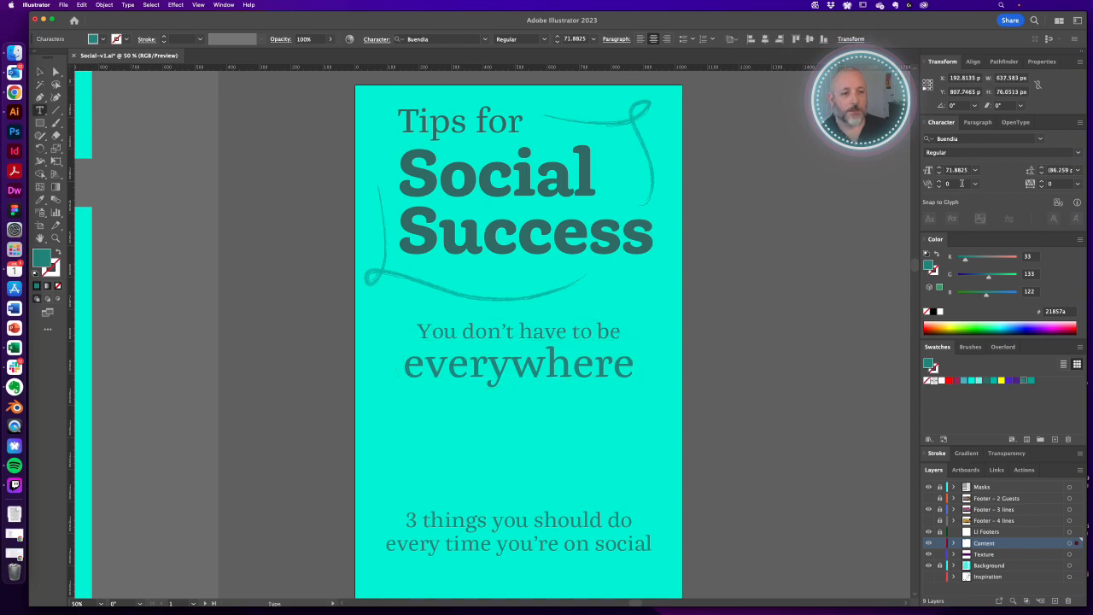
{"action": "left_click", "coordinate": [956, 183]}
{"action": "type", "text": "-60"}
{"action": "key", "text": "Return"}
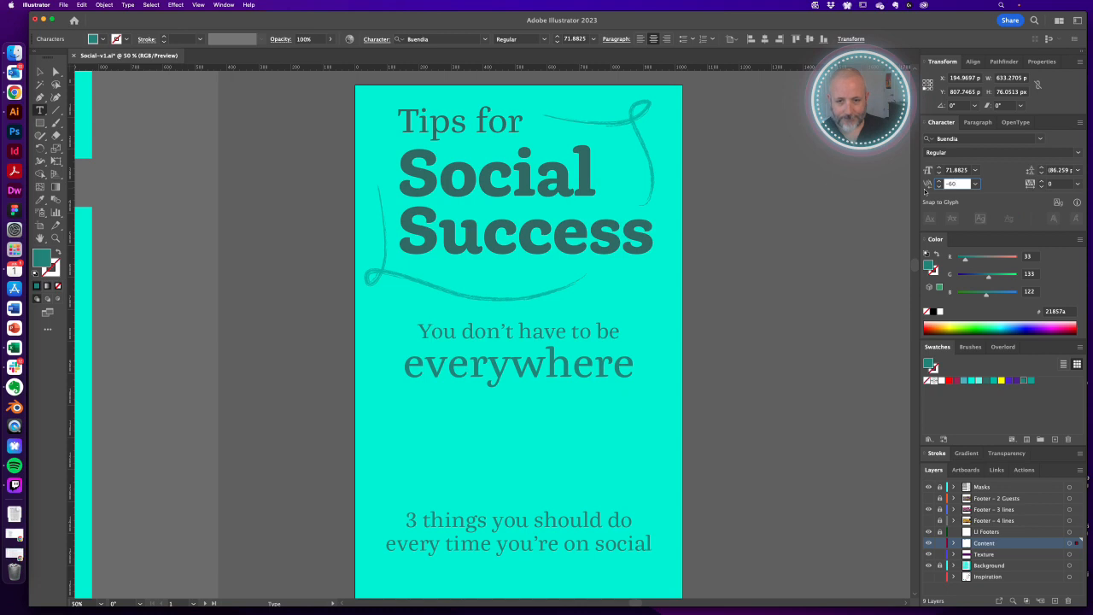
{"action": "key", "text": "shift+Up"}
{"action": "left_click", "coordinate": [794, 290], "text": "super"}
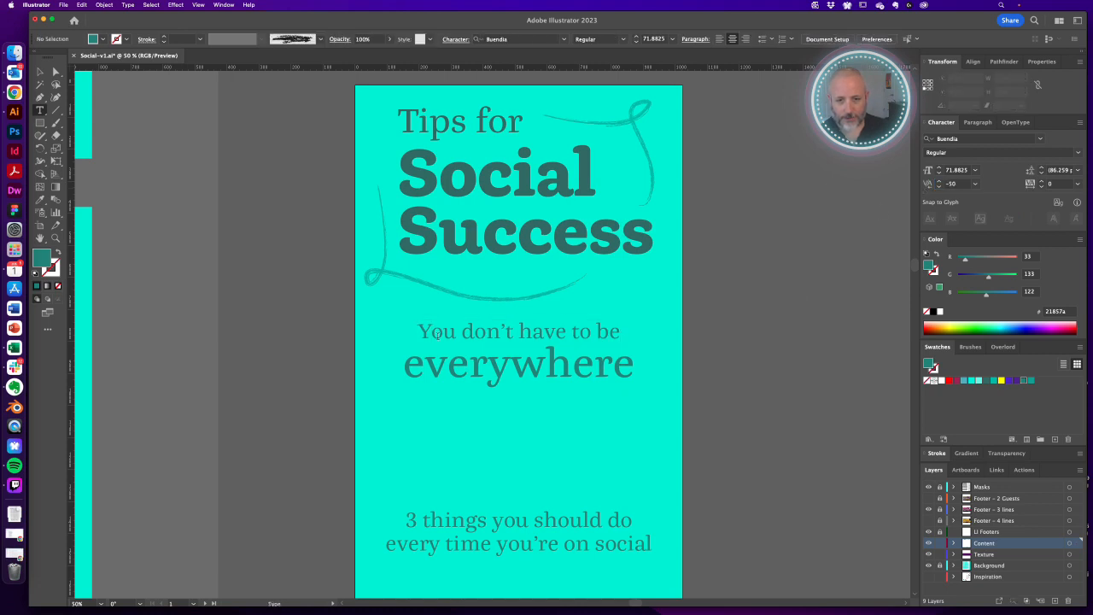
Try the lighter teal swatch 10a090 on the "You don't have to be" and "everywhere" lines.
{"action": "left_click", "coordinate": [541, 332], "text": "super"}
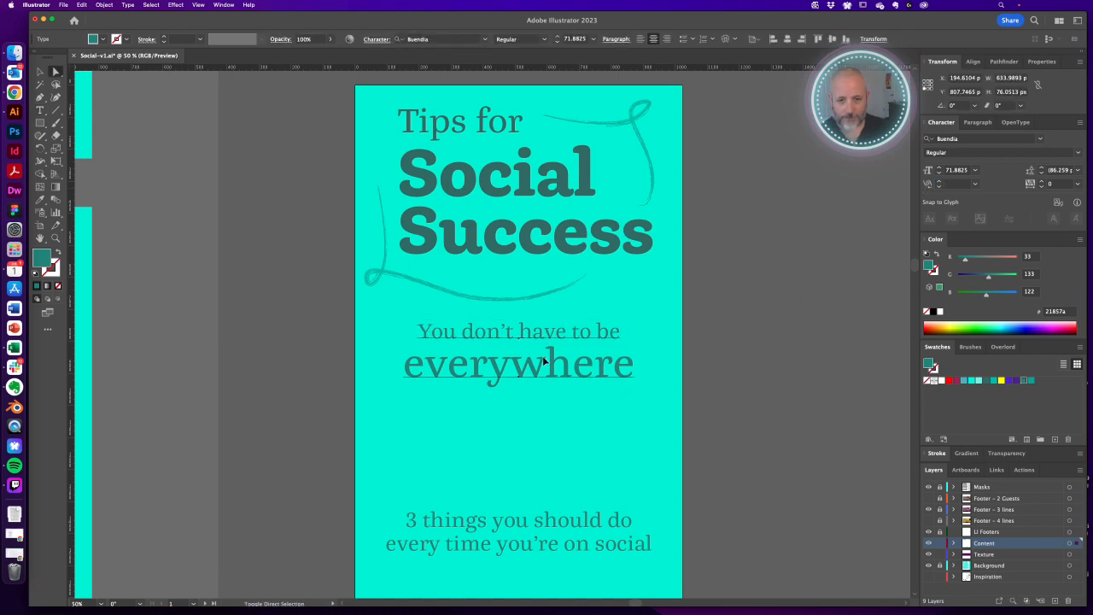
{"action": "left_click", "coordinate": [1031, 381]}
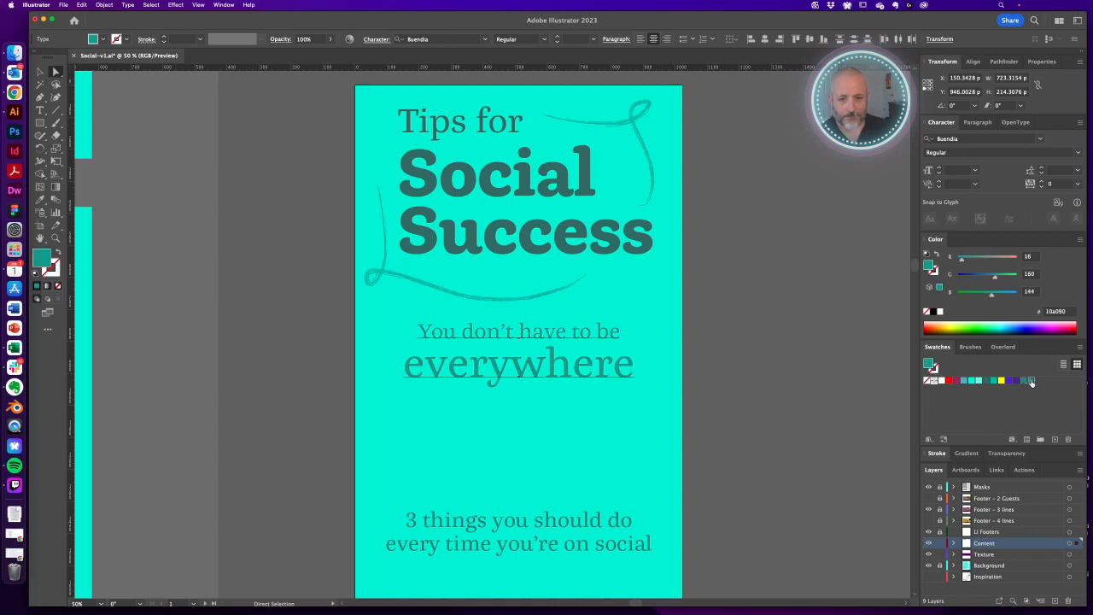
{"action": "key", "text": "super+z"}
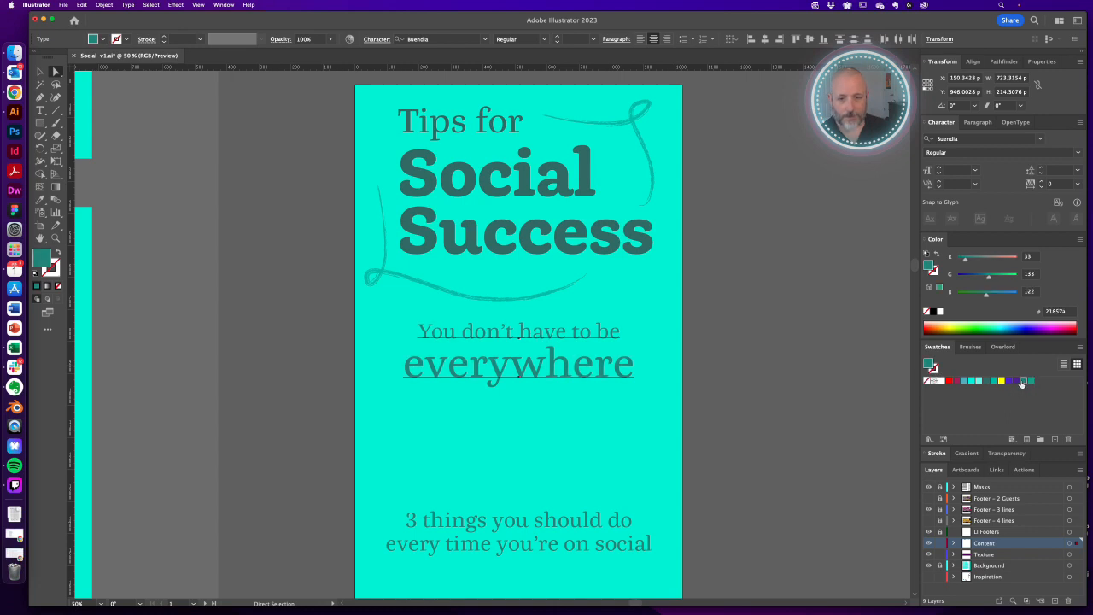
{"action": "left_click", "coordinate": [702, 384]}
Change the font style of the word "everywhere" to Bold.
{"action": "left_click_drag", "start_coordinate": [701, 389], "coordinate": [704, 333]}
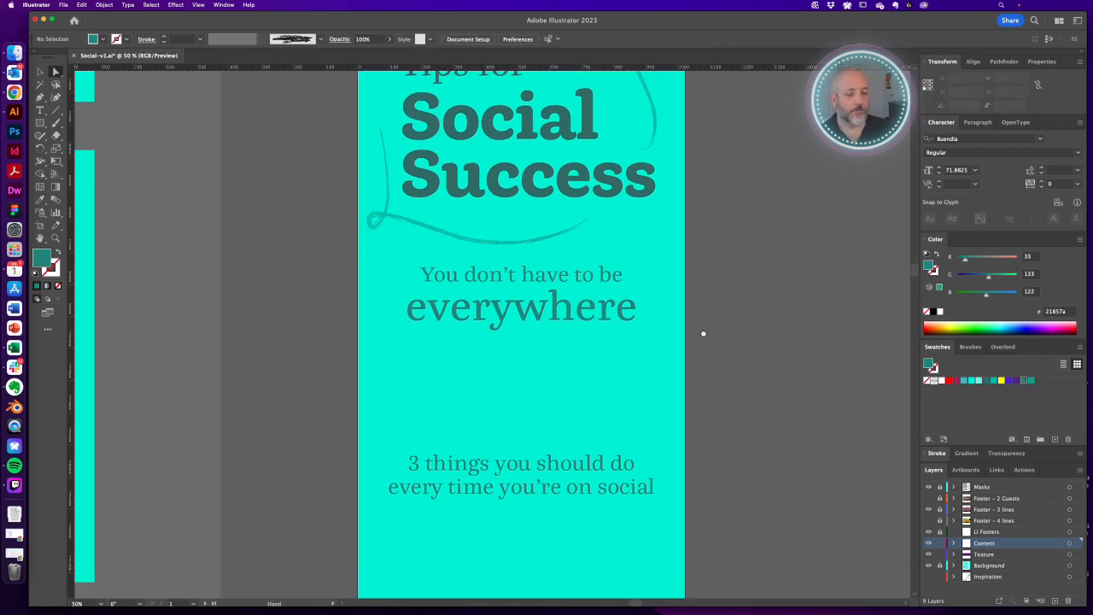
{"action": "left_click", "coordinate": [572, 317]}
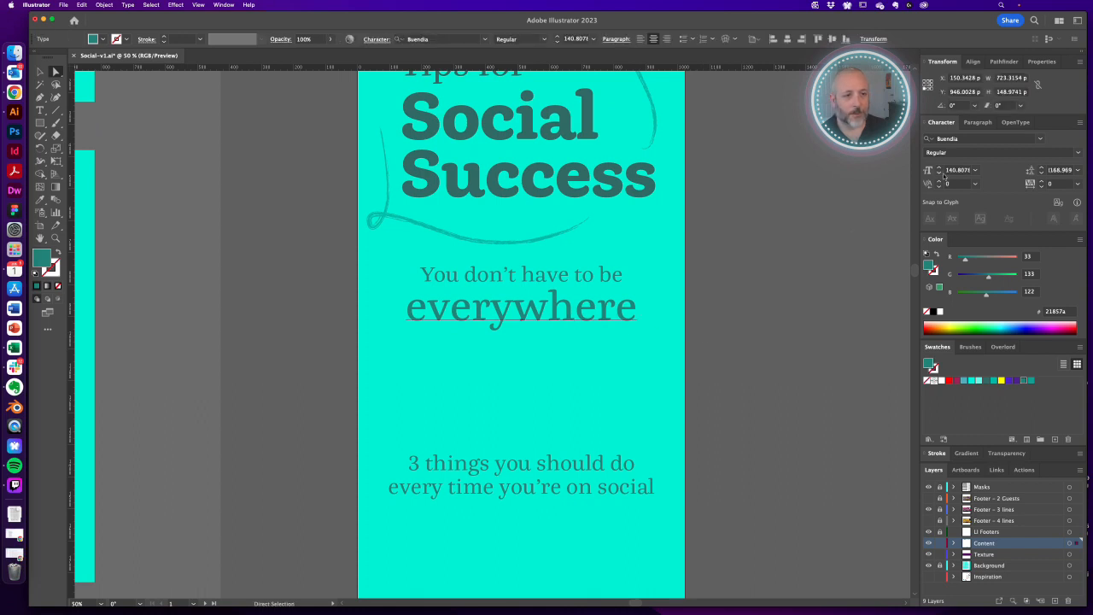
{"action": "left_click", "coordinate": [1079, 153]}
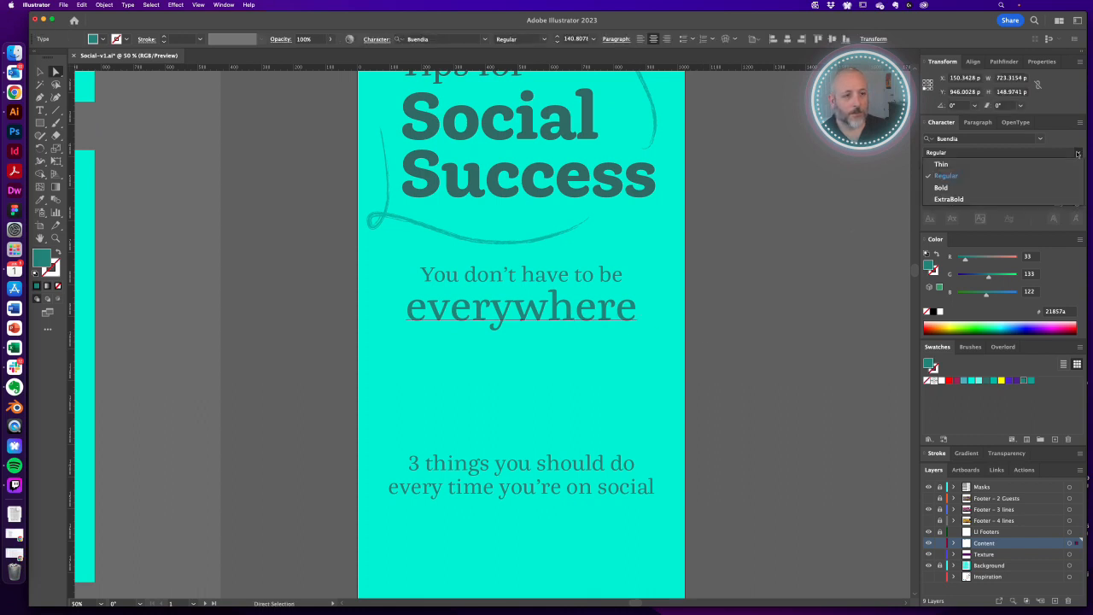
{"action": "left_click", "coordinate": [989, 188]}
{"action": "left_click", "coordinate": [784, 317]}
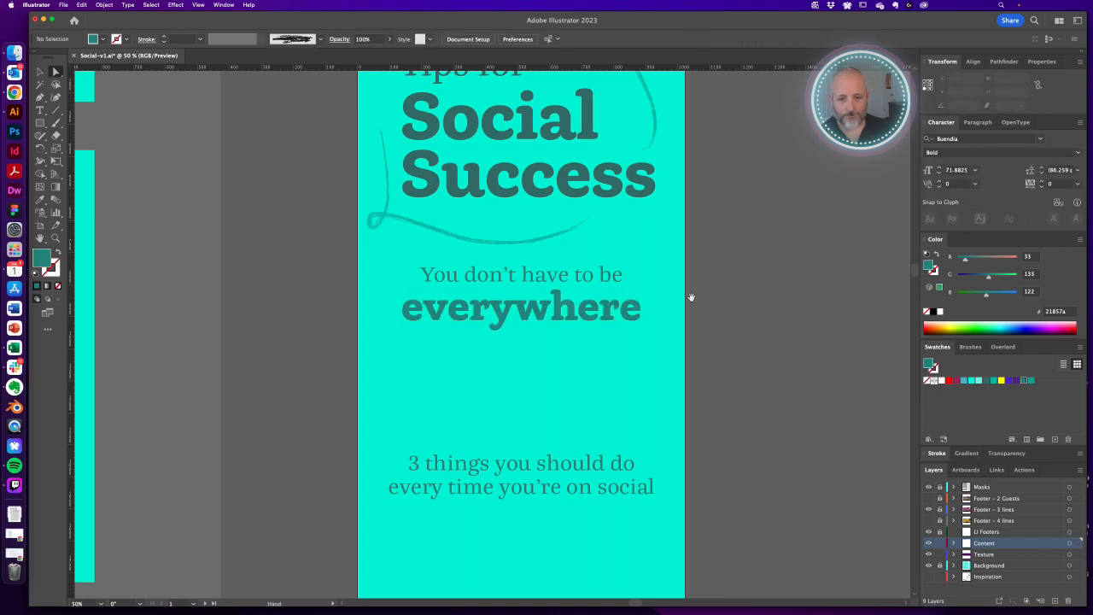
{"action": "left_click_drag", "start_coordinate": [690, 298], "coordinate": [688, 399]}
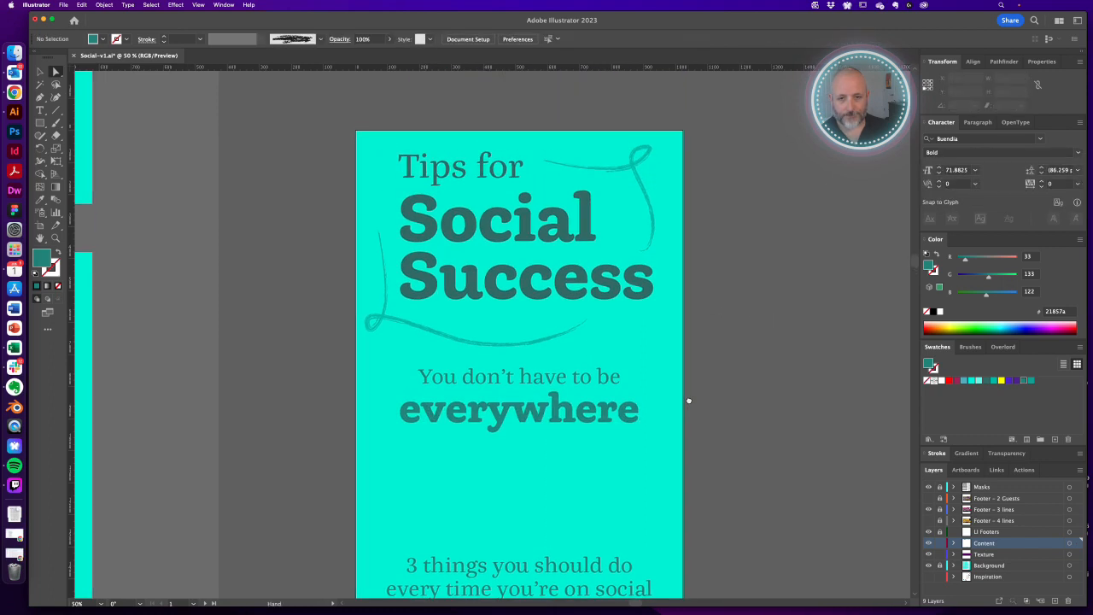
Tighten the kerning between the "v" and the following "e" in "everywhere" to -30.
{"action": "left_click", "coordinate": [535, 409]}
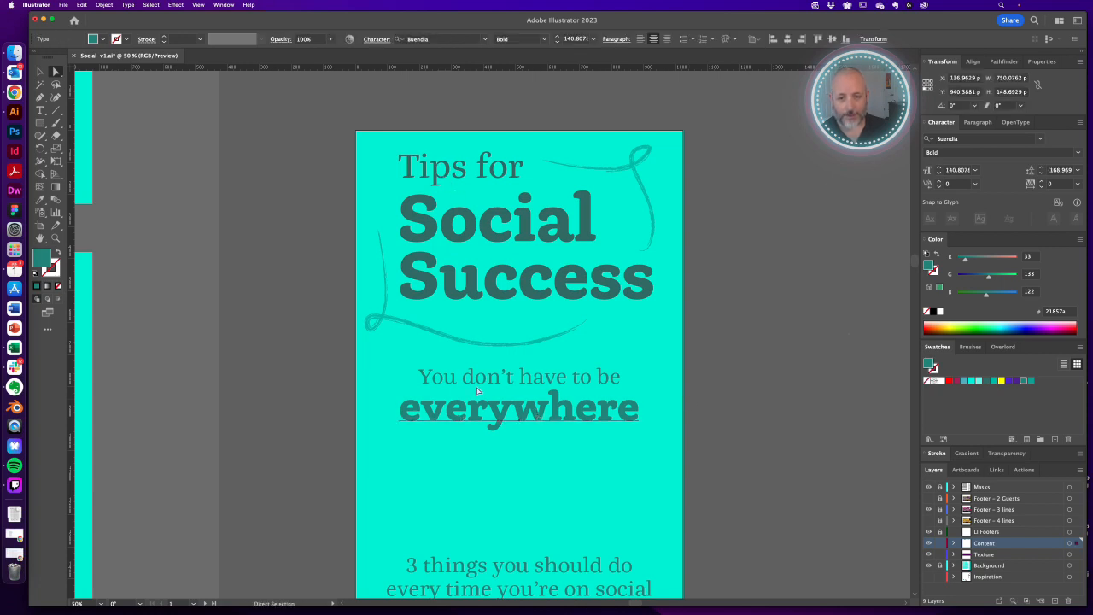
{"action": "key", "text": "t"}
{"action": "scroll", "coordinate": [556, 440], "scroll_direction": "up", "scroll_amount": 1}
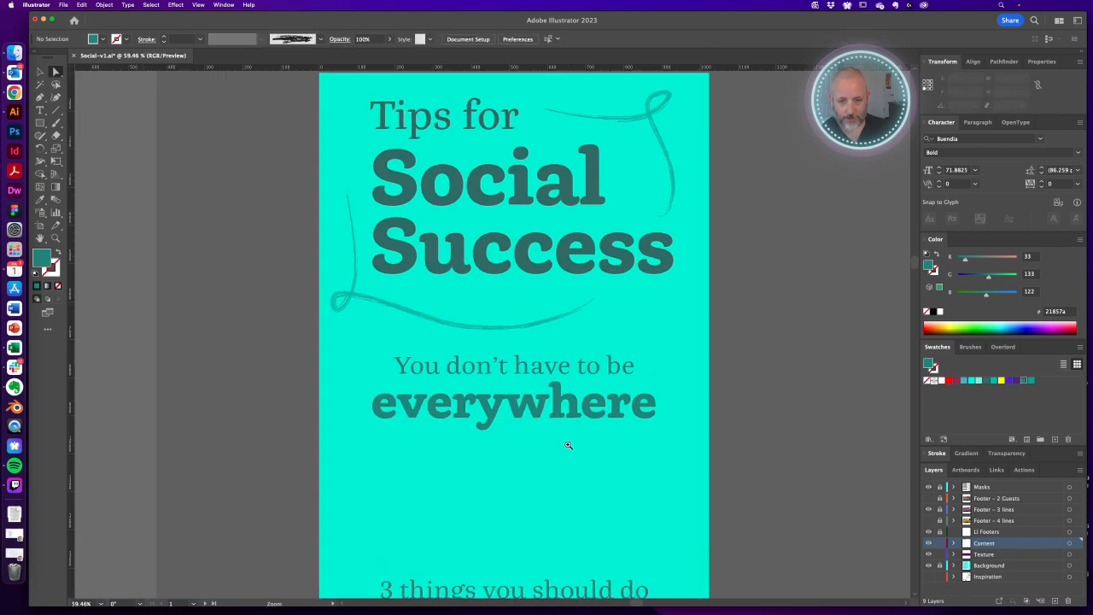
{"action": "left_click", "coordinate": [424, 403]}
{"action": "double_click", "coordinate": [955, 185]}
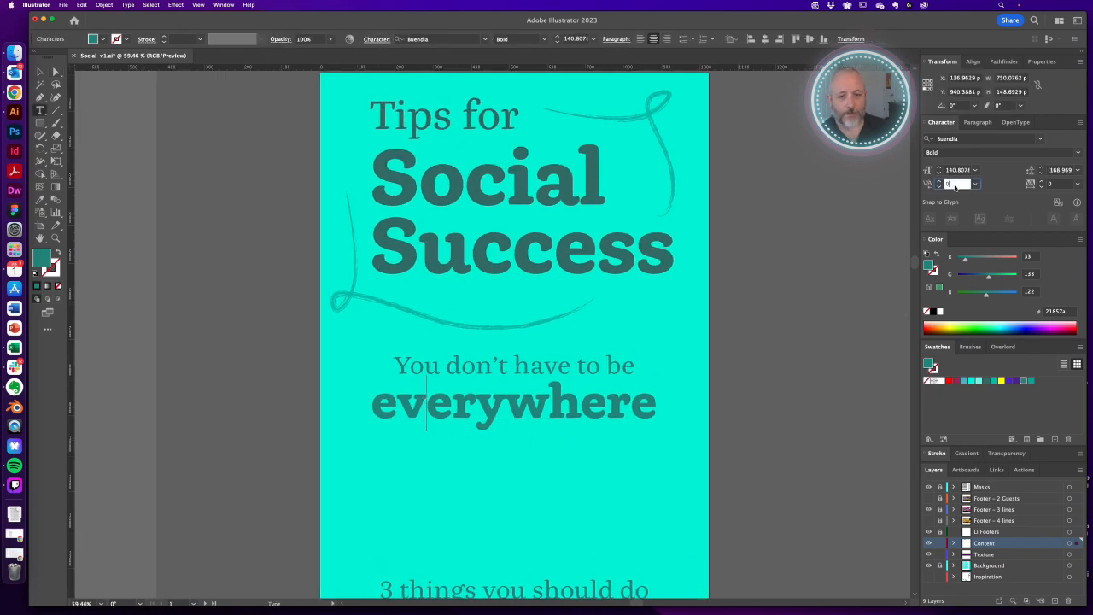
{"action": "type", "text": "-20"}
{"action": "key", "text": "Down"}
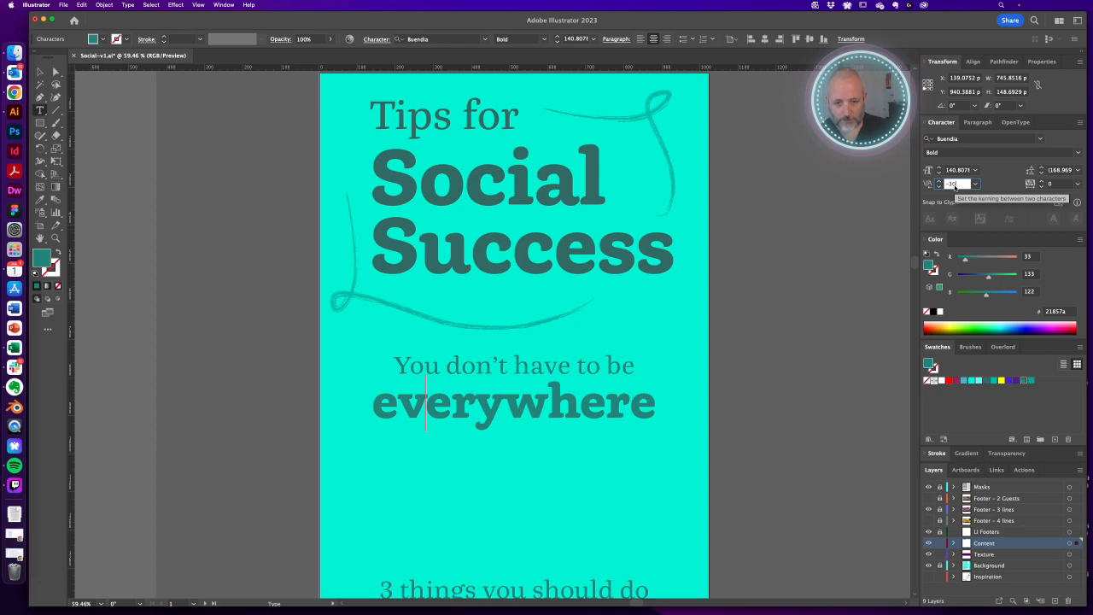
Set the kerning between the "w" and "h" of "everywhere" to -20.
{"action": "left_click", "coordinate": [548, 403]}
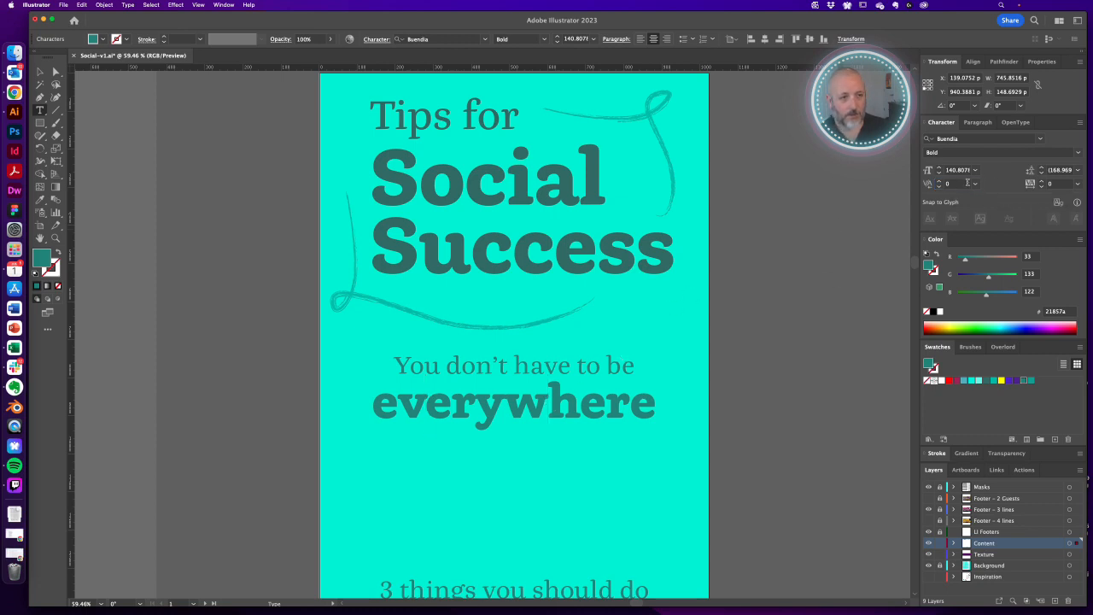
{"action": "double_click", "coordinate": [967, 184]}
{"action": "type", "text": "-10"}
{"action": "key", "text": "Down"}
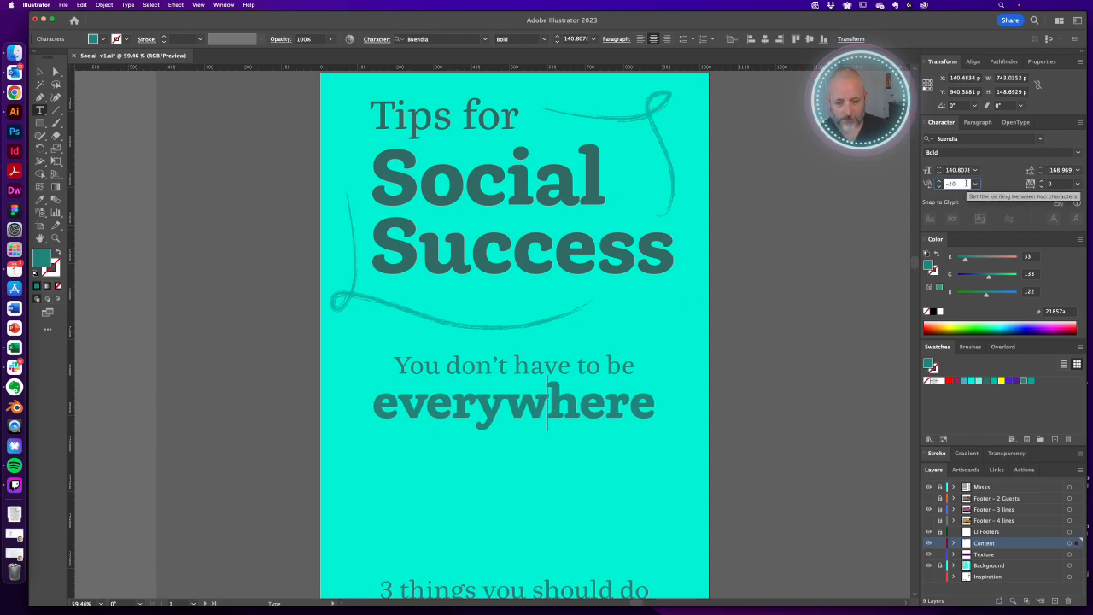
Set the kerning to -10 between the opening "e" and "v" and between the "h" and "e" of "everywhere".
{"action": "left_click", "coordinate": [398, 402]}
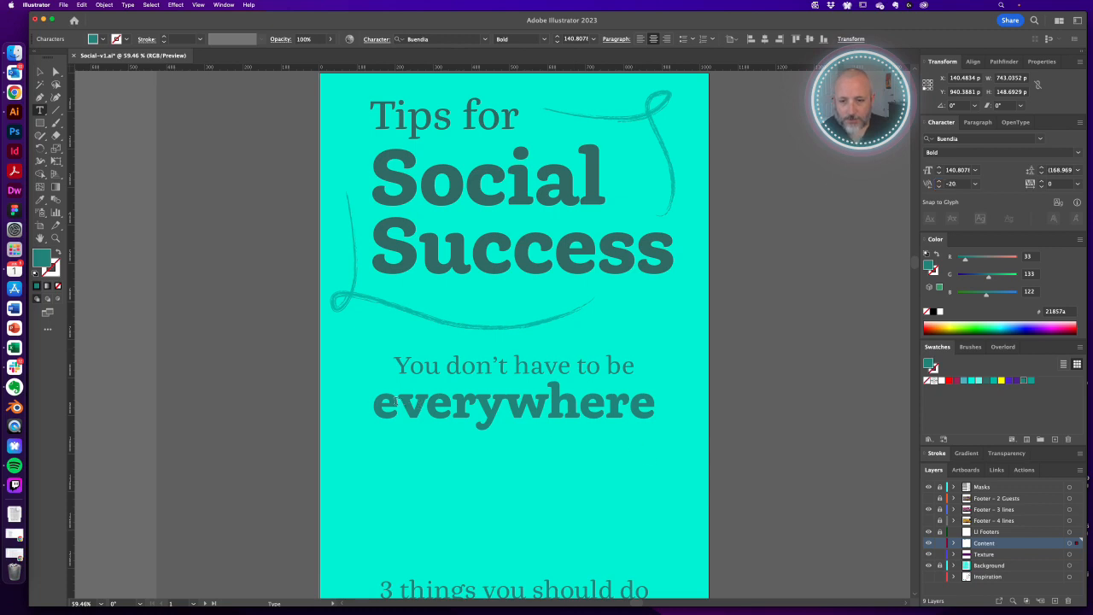
{"action": "left_click", "coordinate": [956, 185]}
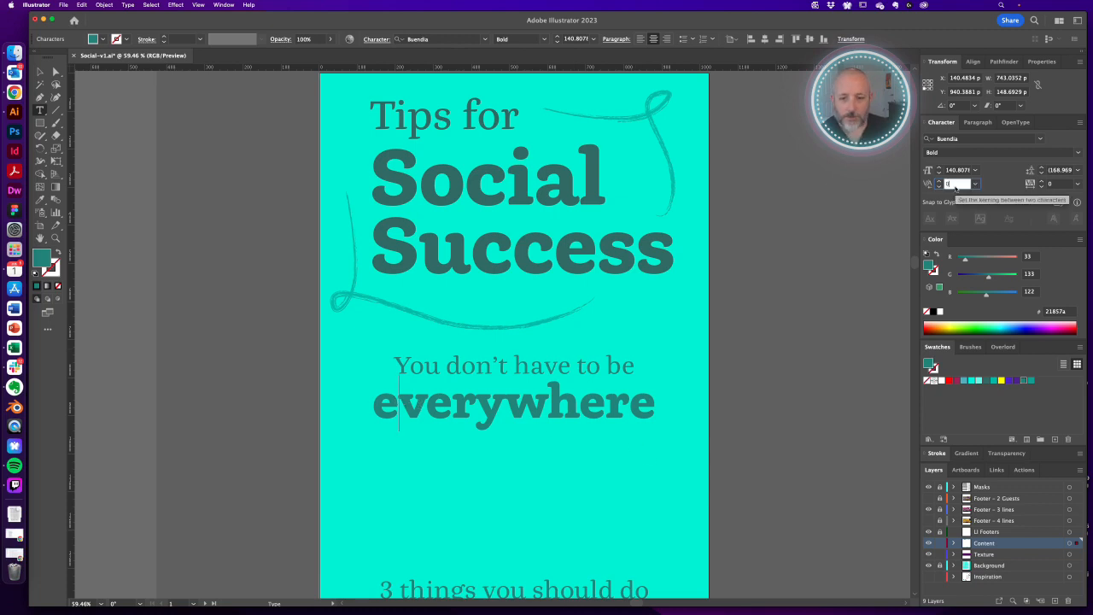
{"action": "key", "text": "Down"}
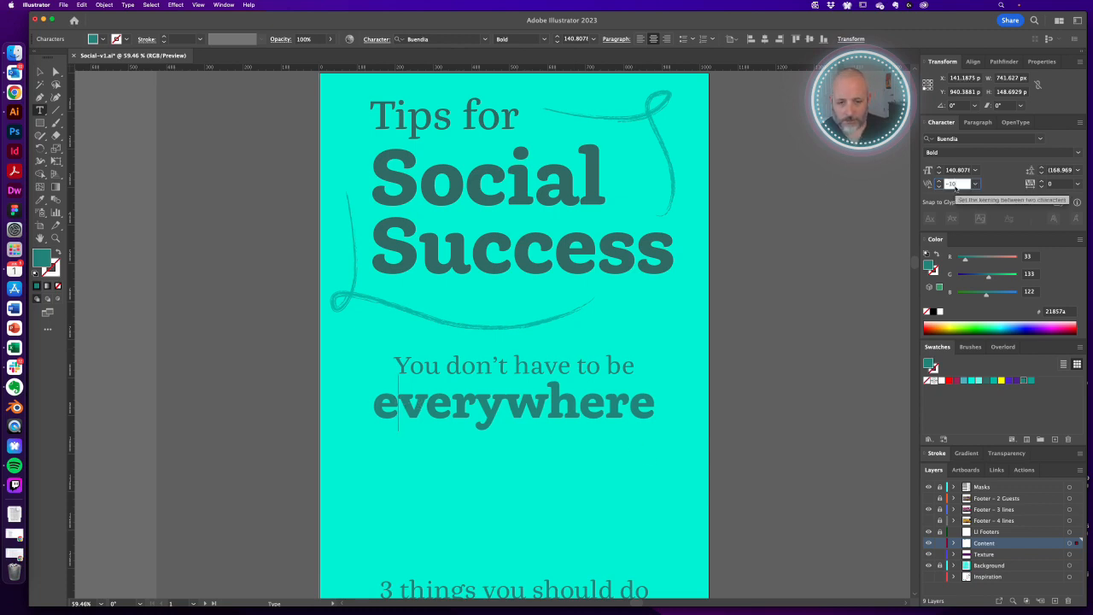
{"action": "left_click", "coordinate": [575, 402]}
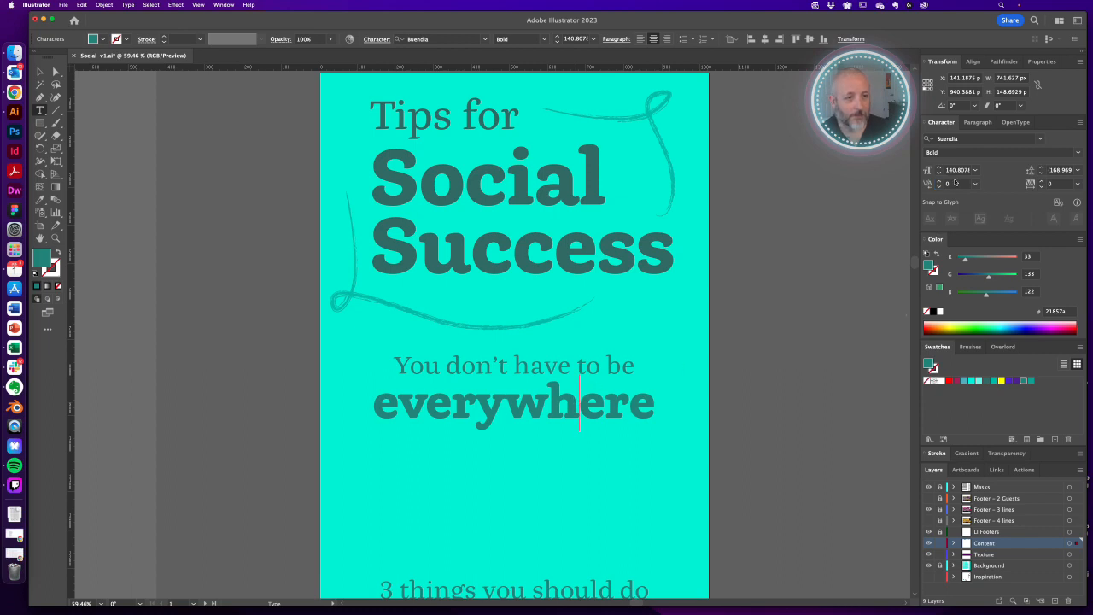
{"action": "left_click", "coordinate": [957, 185]}
{"action": "key", "text": "Down"}
{"action": "key", "text": "Down"}
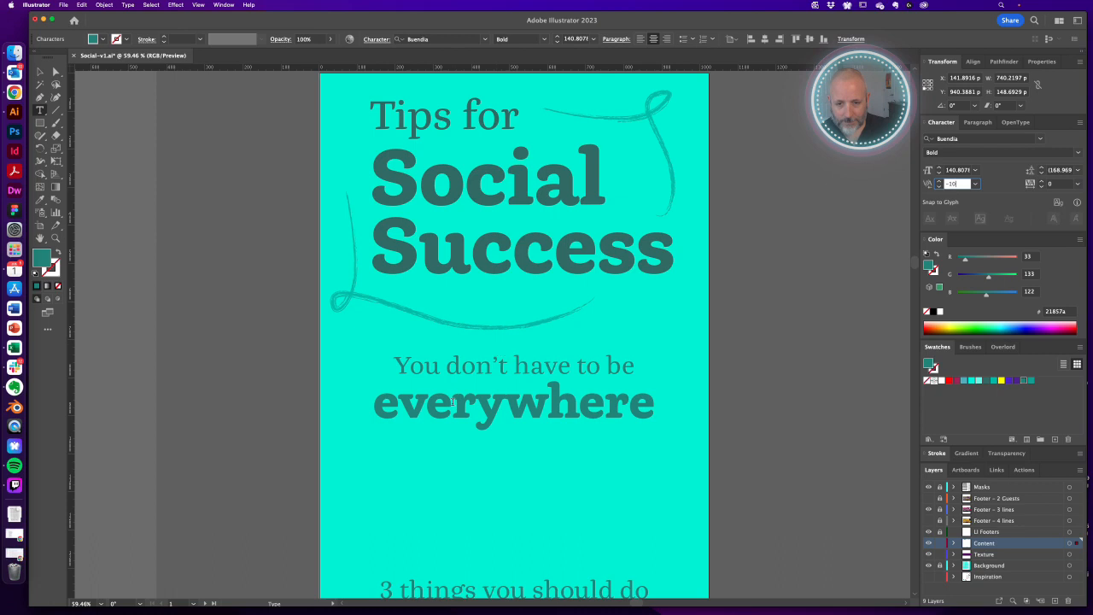
Set the kerning to -10 between the second "e" and "r" and between the last "r" and final "e" of "everywhere".
{"action": "left_click", "coordinate": [511, 372]}
{"action": "left_click", "coordinate": [958, 185]}
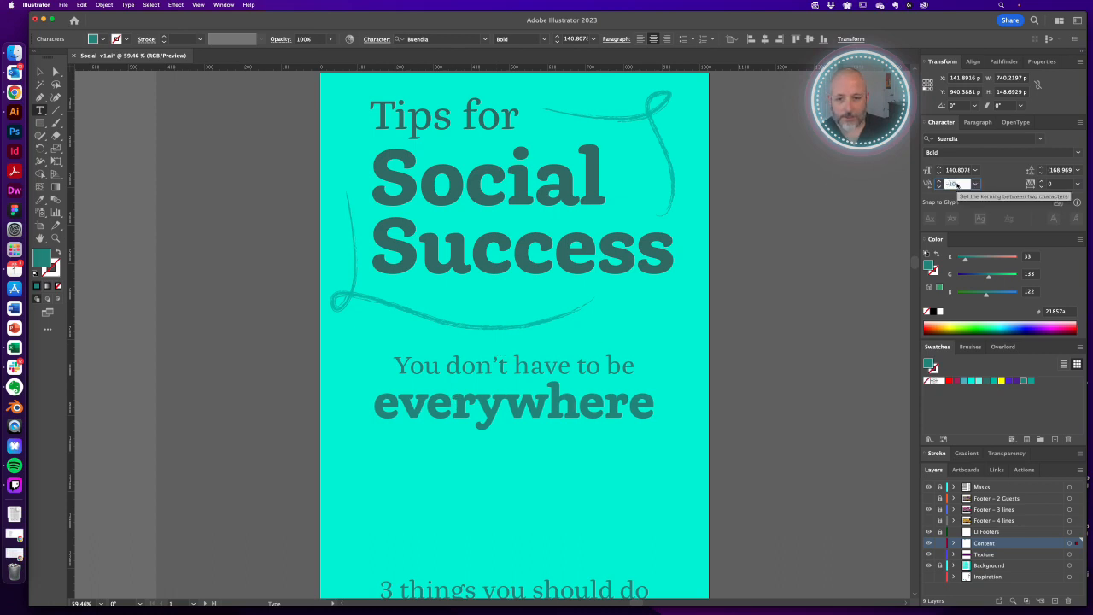
{"action": "key", "text": "Return"}
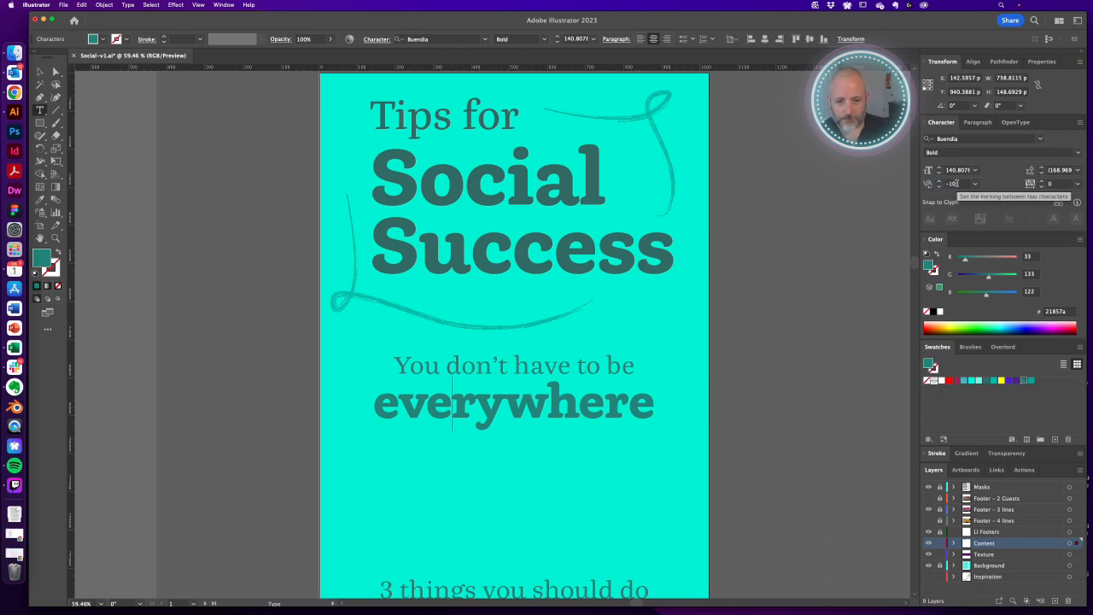
{"action": "left_click", "coordinate": [627, 400]}
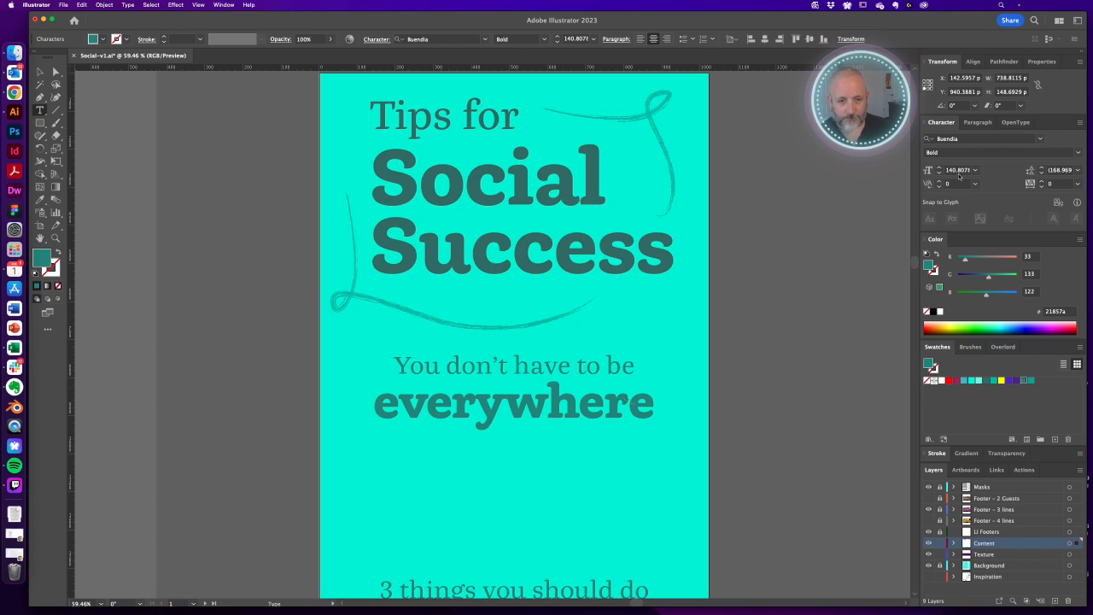
{"action": "left_click", "coordinate": [958, 185]}
{"action": "type", "text": "-10"}
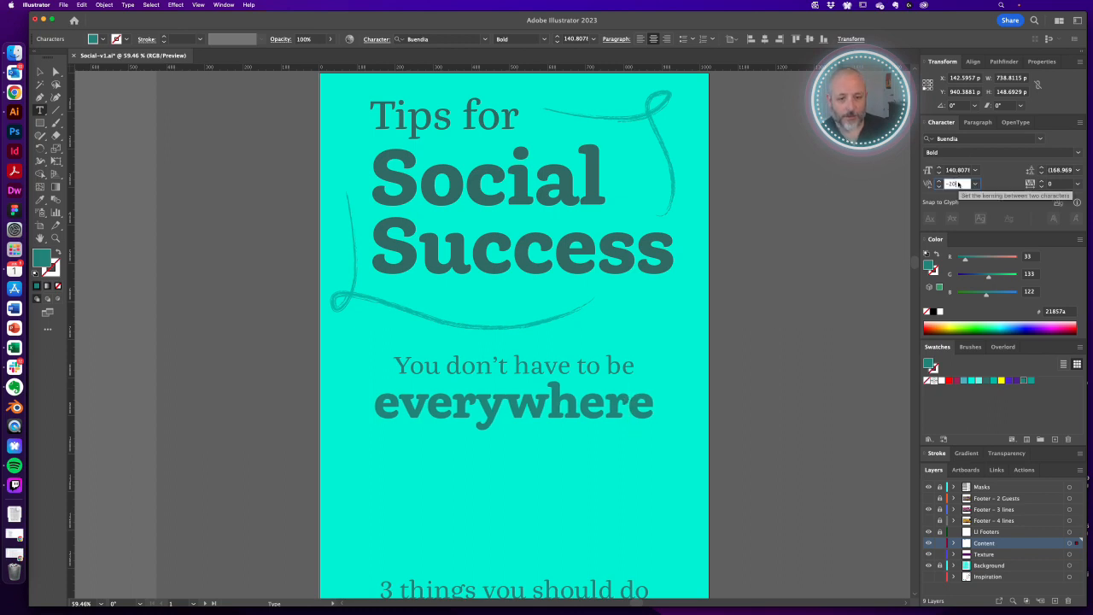
{"action": "key", "text": "Return"}
Tighten the kerning between the "e" and "r" in the closing "ere" of "everywhere" to -10 and deselect the text.
{"action": "key", "text": "Left"}
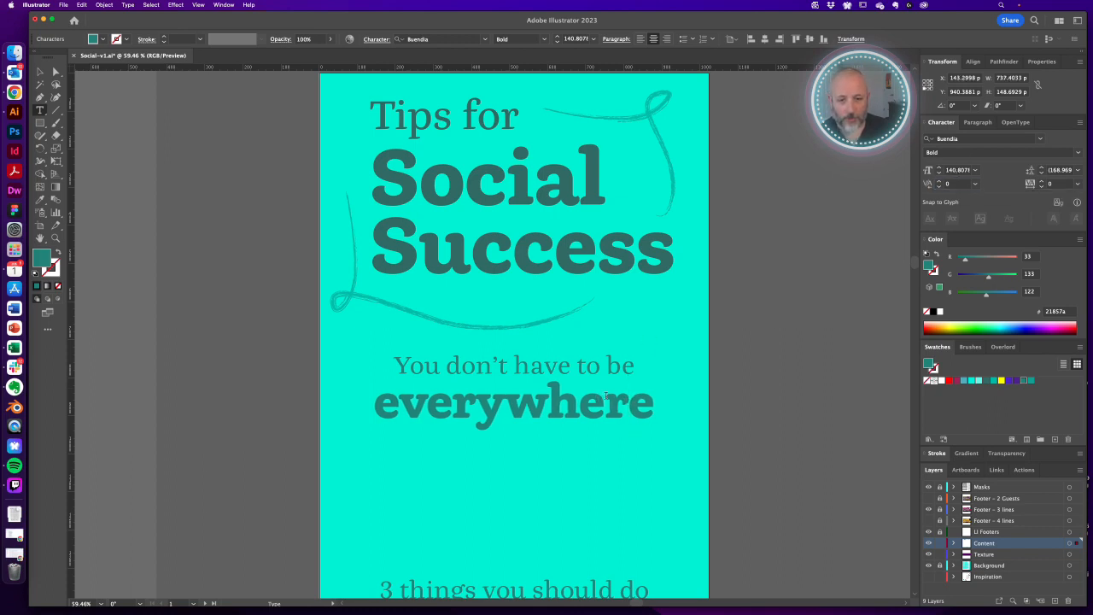
{"action": "left_click", "coordinate": [960, 182]}
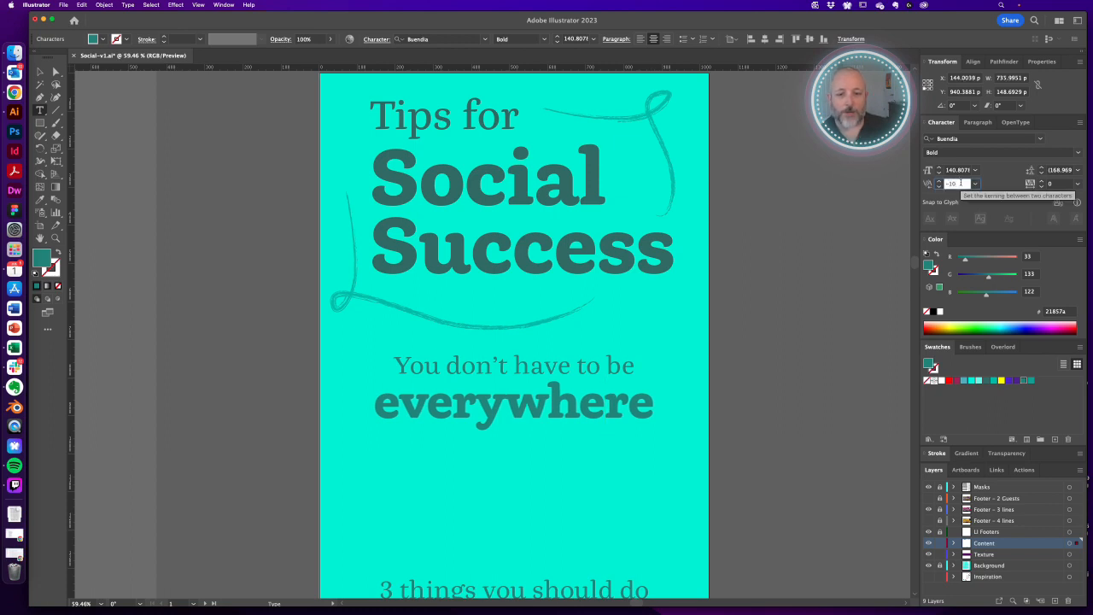
{"action": "type", "text": "-10"}
{"action": "key", "text": "Return"}
{"action": "key", "text": "Escape"}
{"action": "left_click", "coordinate": [795, 360]}
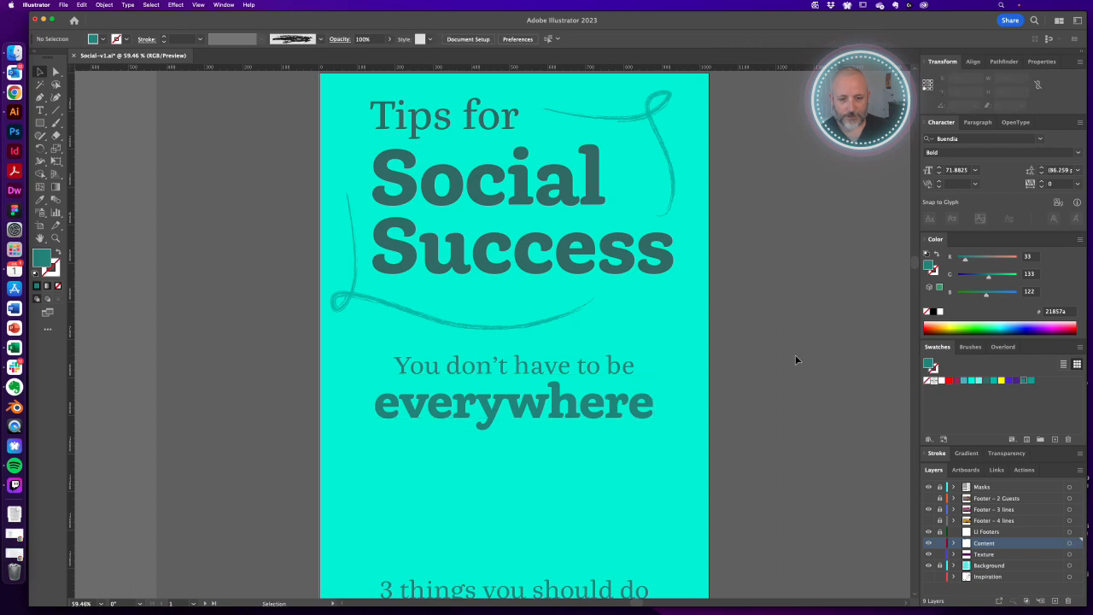
Scale the word "everywhere" up slightly and proportionally from its centre, making it wider than the line above.
{"action": "left_click", "coordinate": [501, 416]}
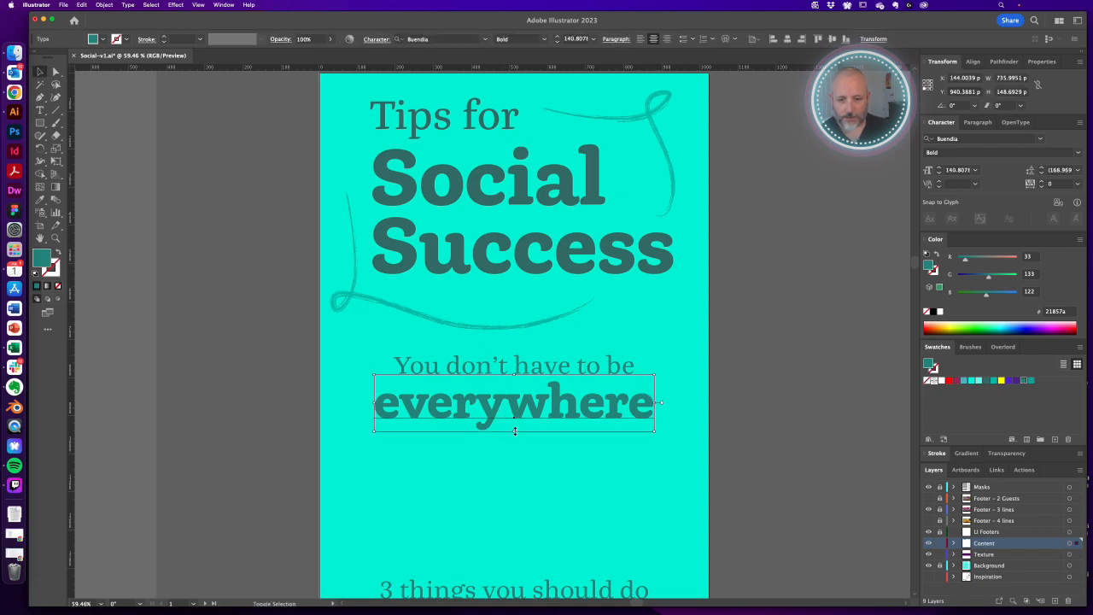
{"action": "left_click_drag", "start_coordinate": [514, 431], "coordinate": [514, 435]}
{"action": "left_click", "coordinate": [734, 368]}
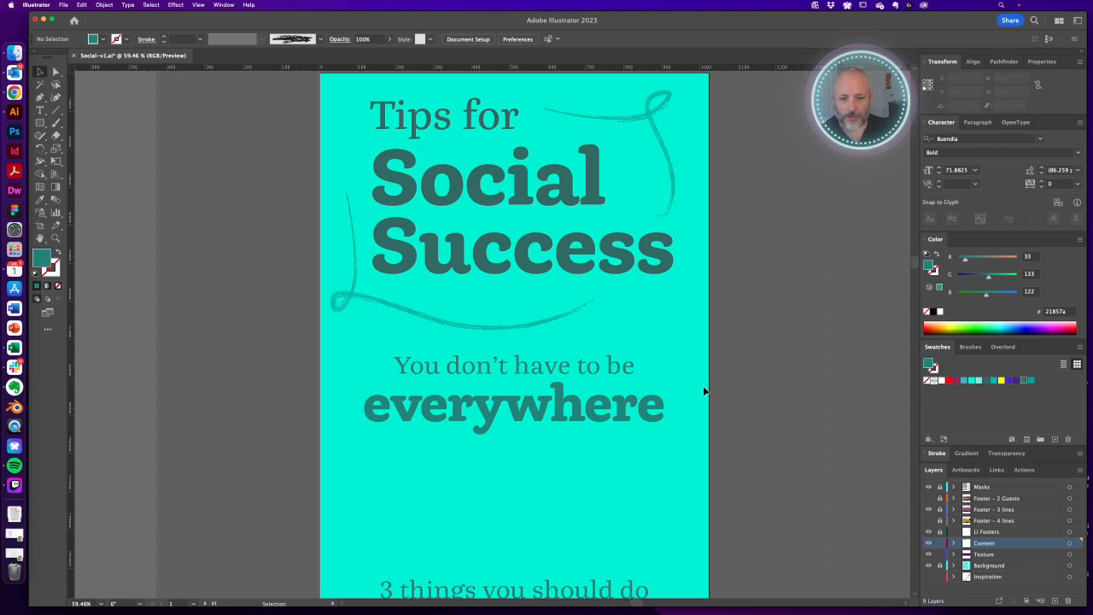
Move "everywhere" slightly up towards the "You don't have to be" line and save the document.
{"action": "left_click_drag", "start_coordinate": [572, 404], "coordinate": [572, 402]}
{"action": "left_click", "coordinate": [739, 342]}
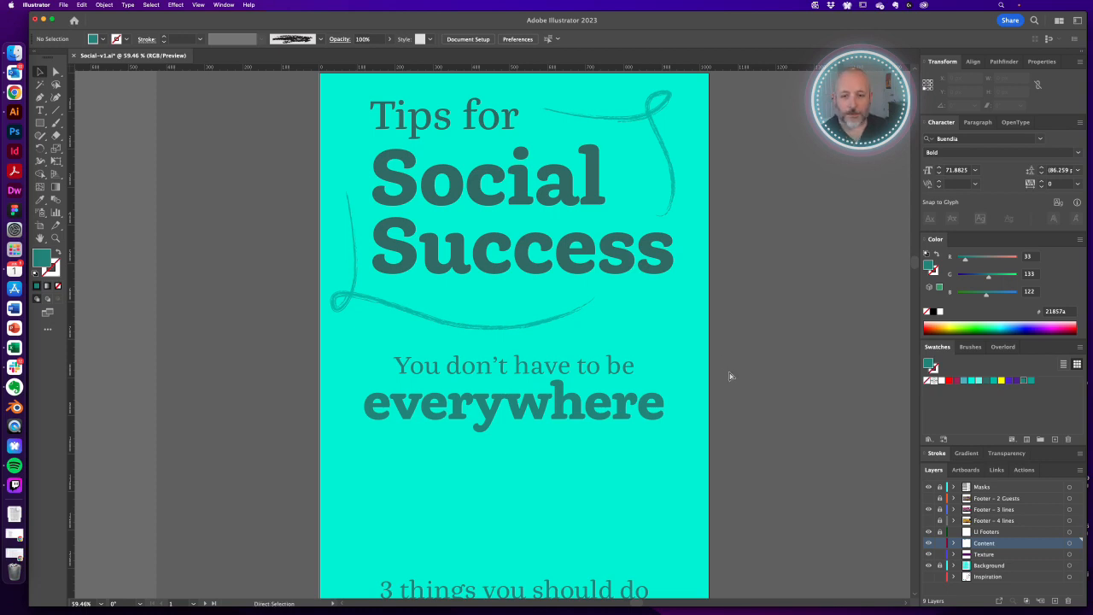
{"action": "key", "text": "super+s"}
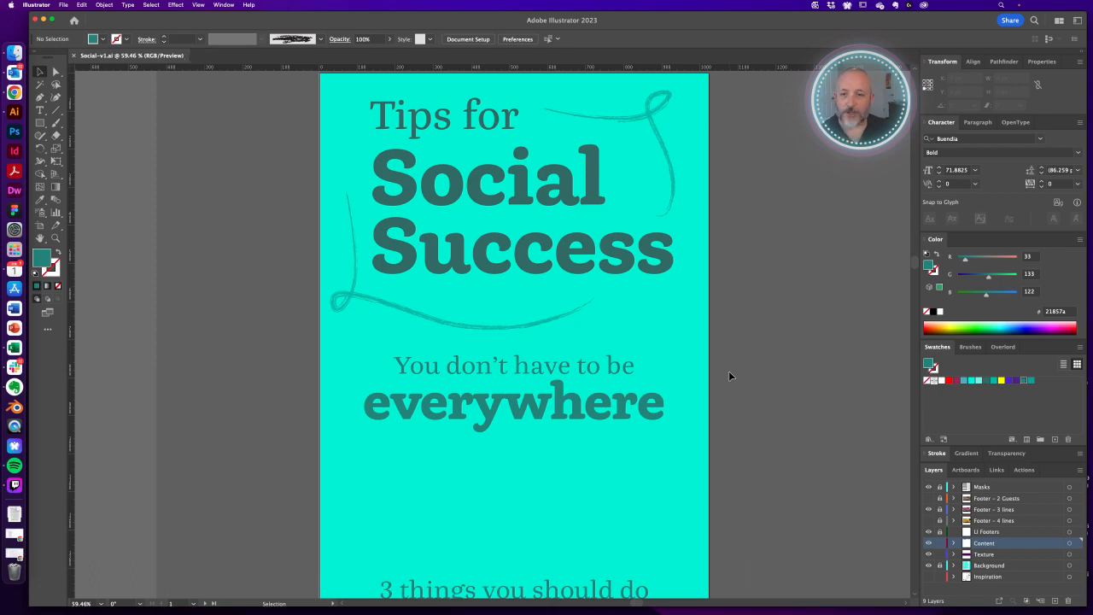